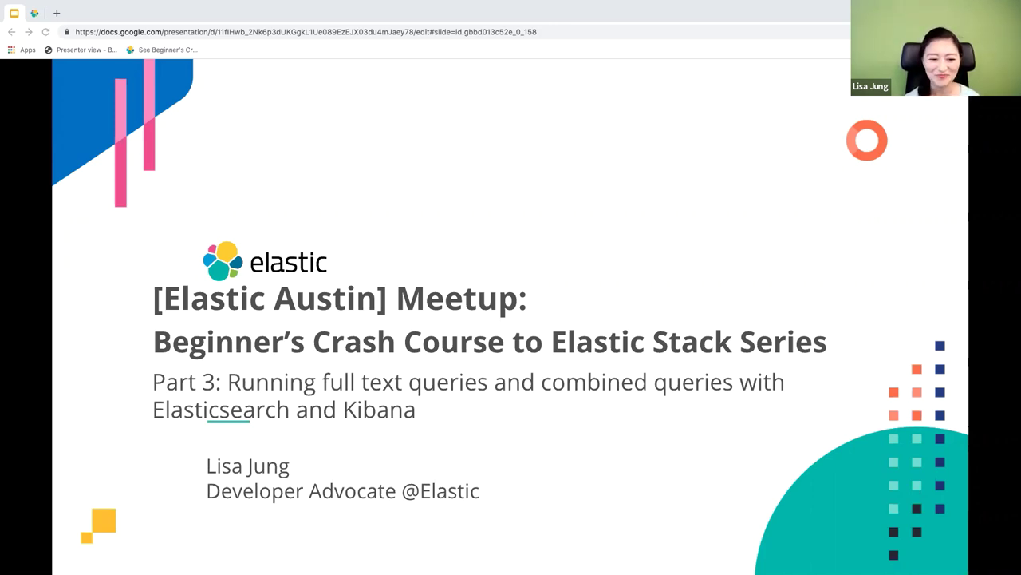
{"action": "key", "text": "Right"}
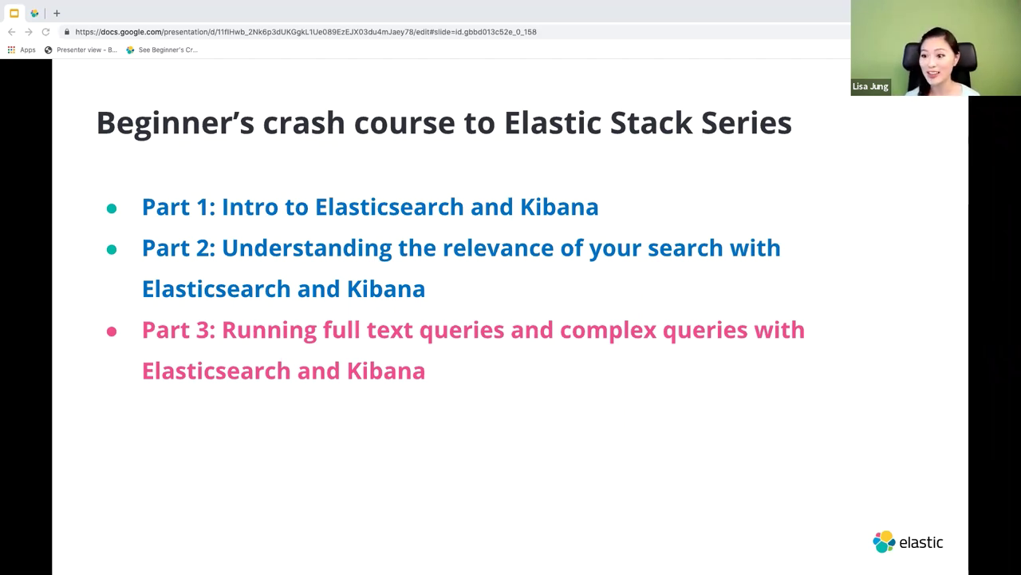
{"action": "key", "text": "Right"}
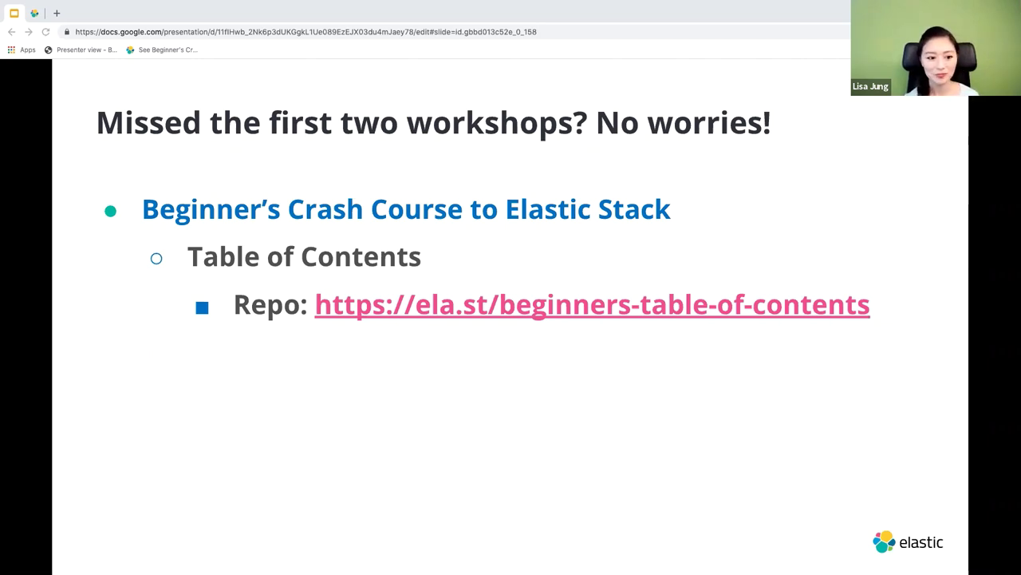
{"action": "key", "text": "Right"}
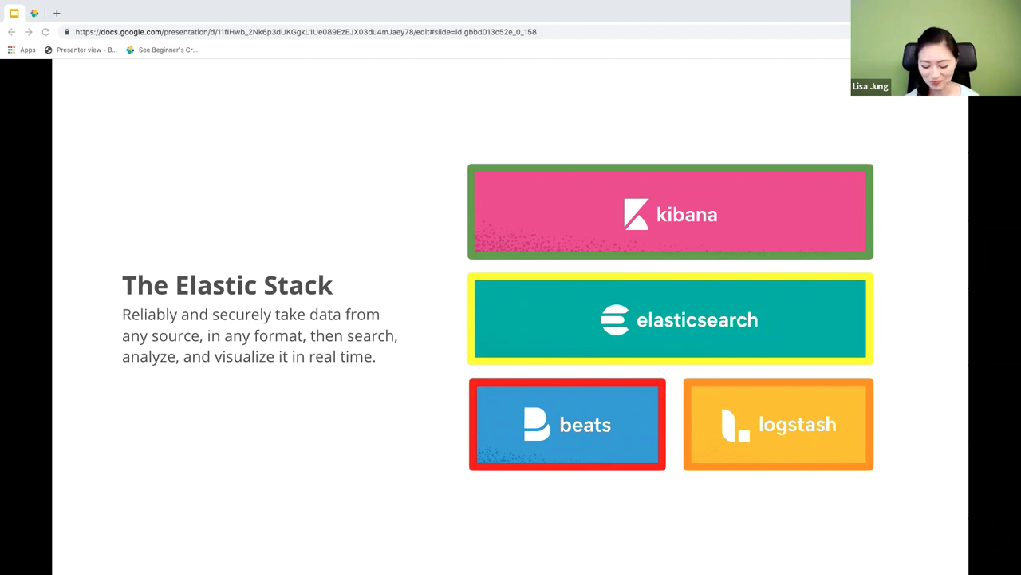
{"action": "key", "text": "Right"}
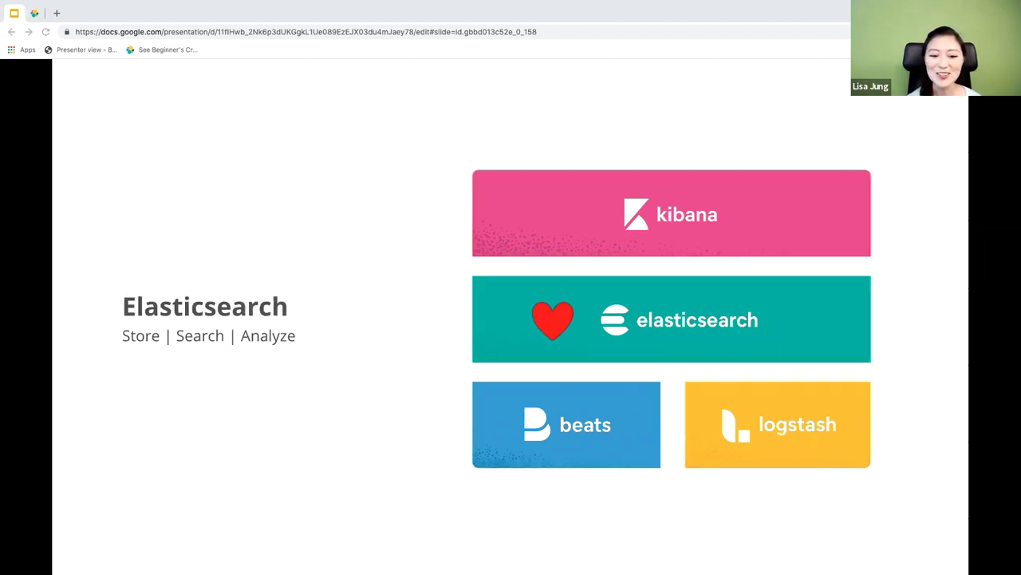
{"action": "key", "text": "Right"}
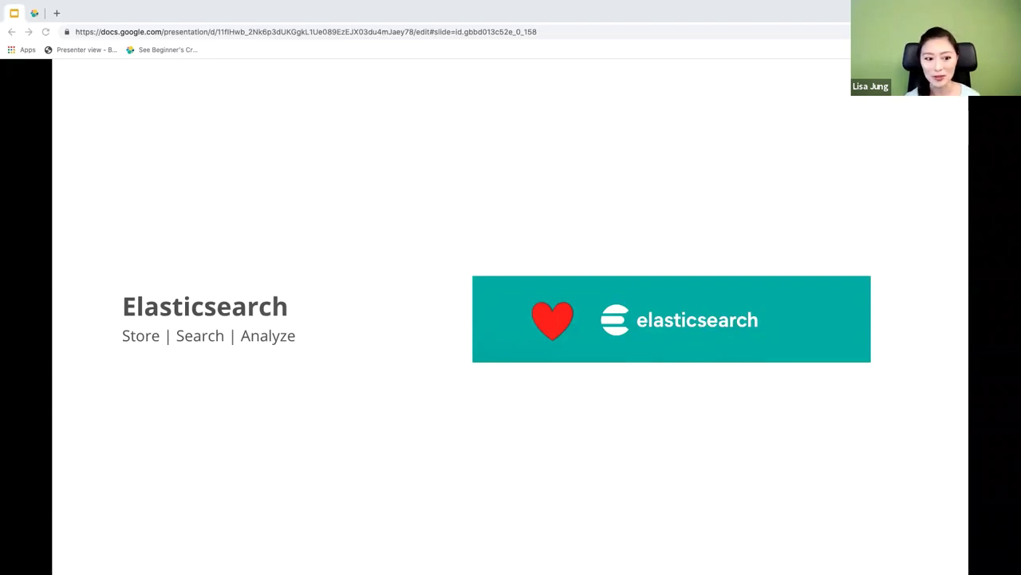
{"action": "key", "text": "Right"}
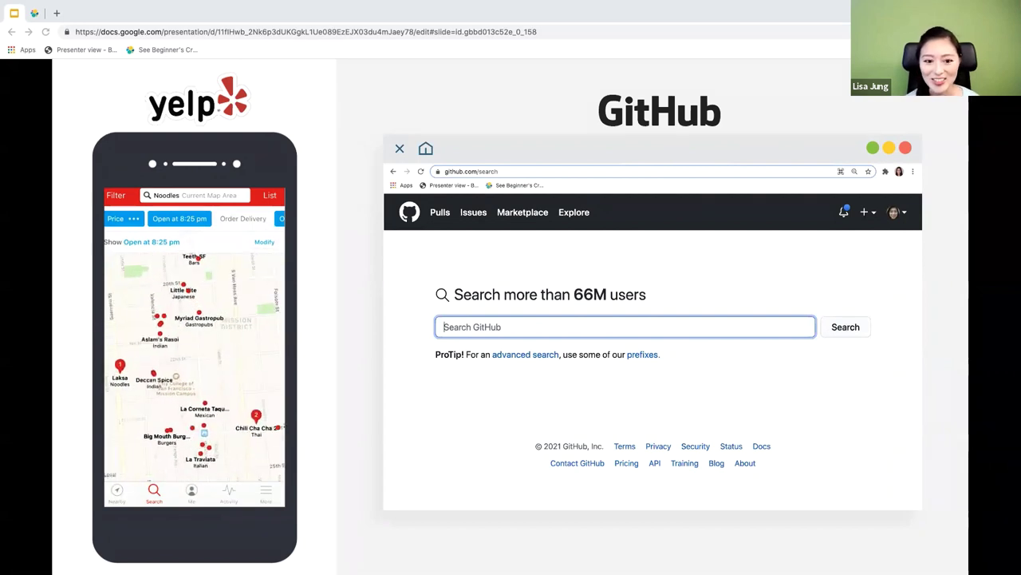
{"action": "key", "text": "Right"}
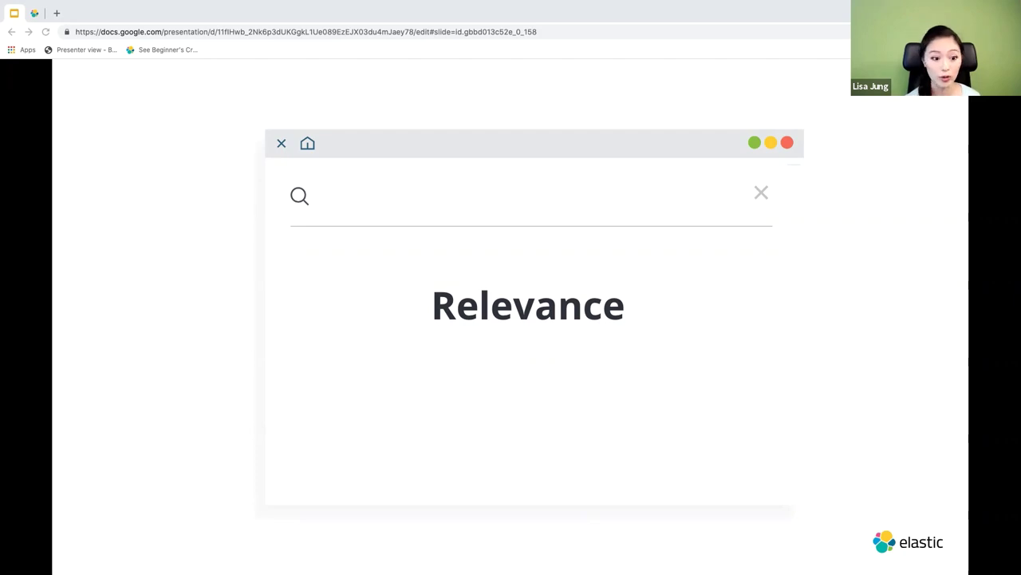
{"action": "key", "text": "Right"}
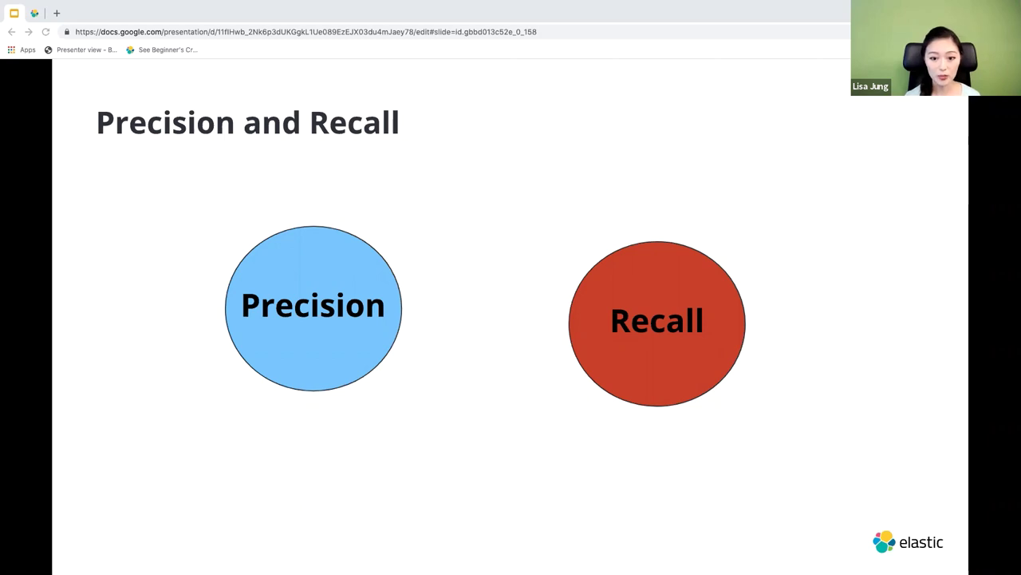
{"action": "key", "text": "Right"}
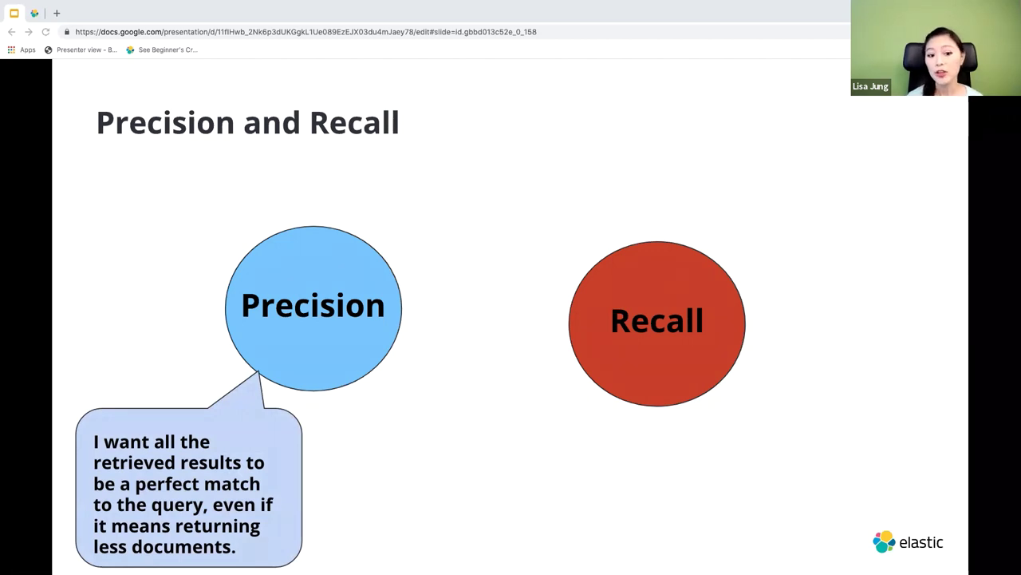
{"action": "key", "text": "Right"}
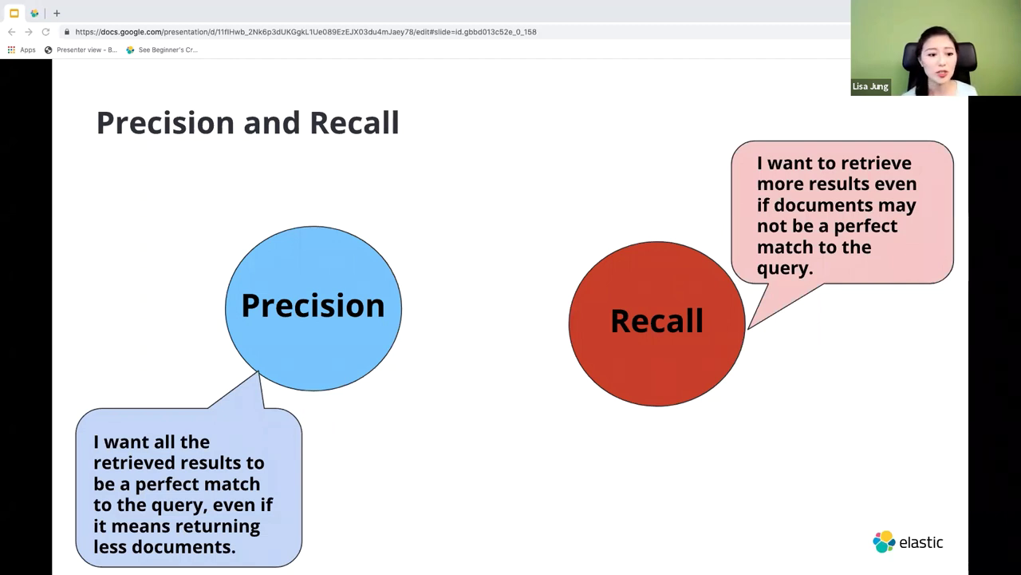
{"action": "key", "text": "Right"}
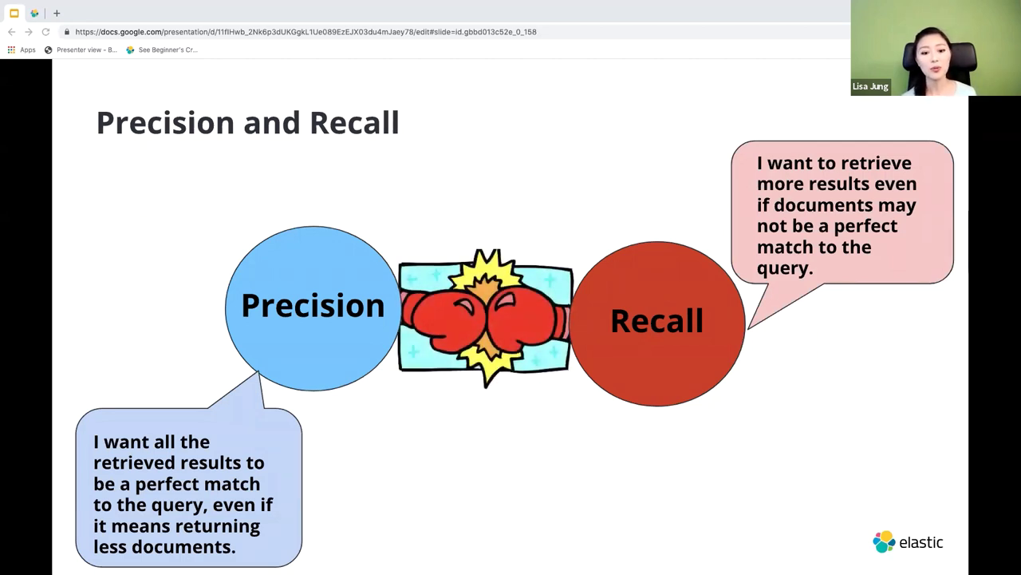
{"action": "key", "text": "Right"}
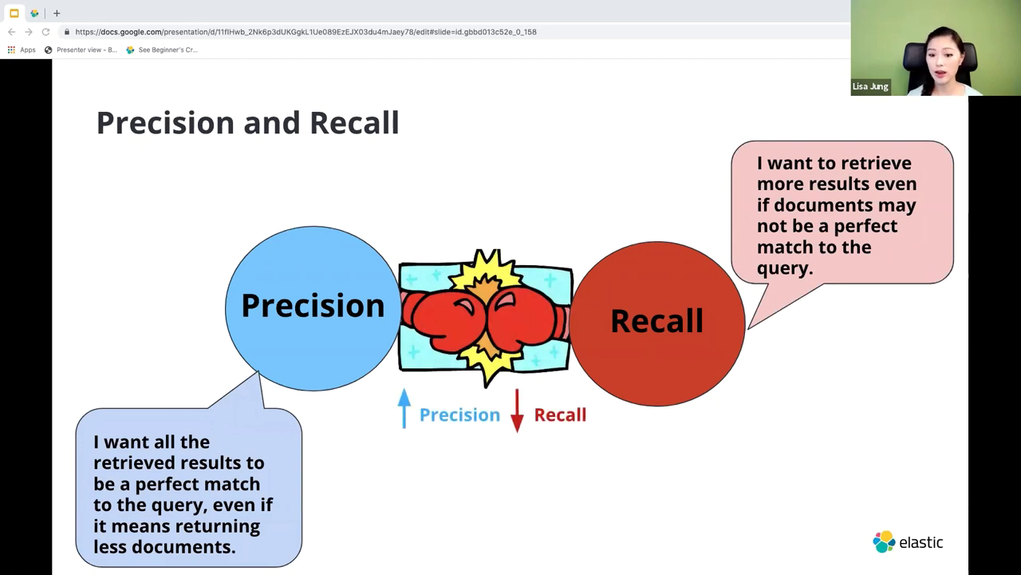
{"action": "key", "text": "Right"}
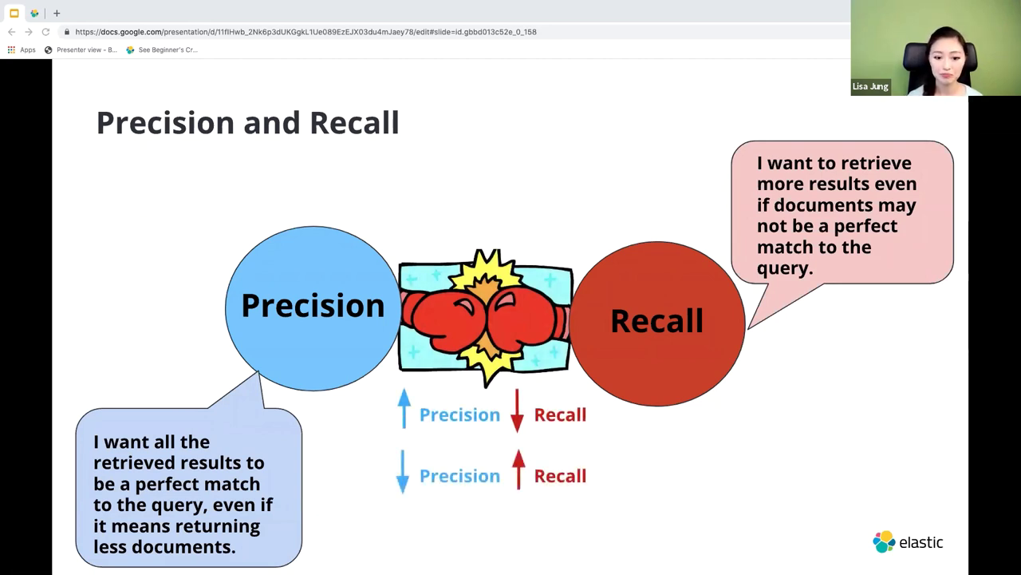
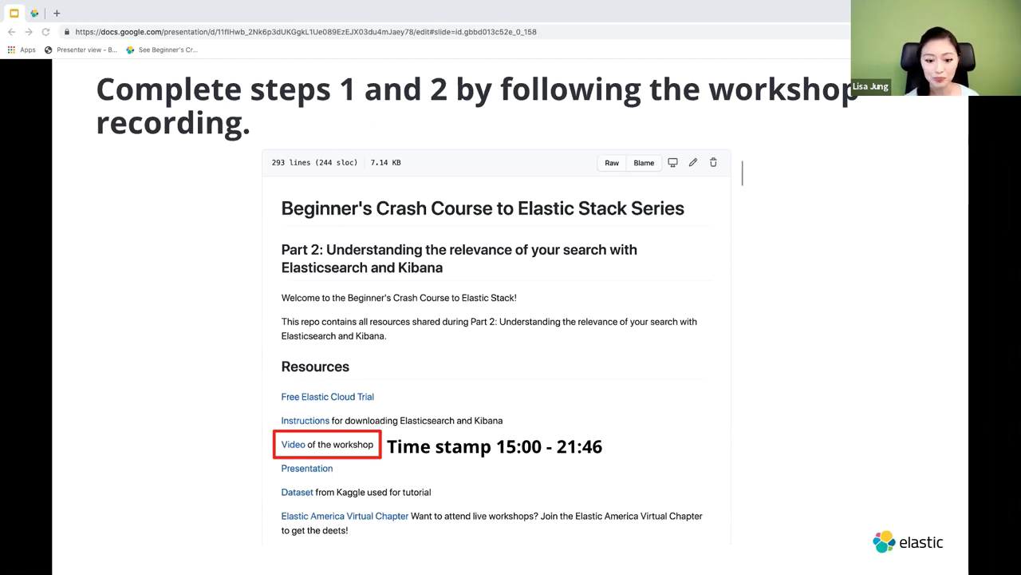
{"action": "key", "text": "Right"}
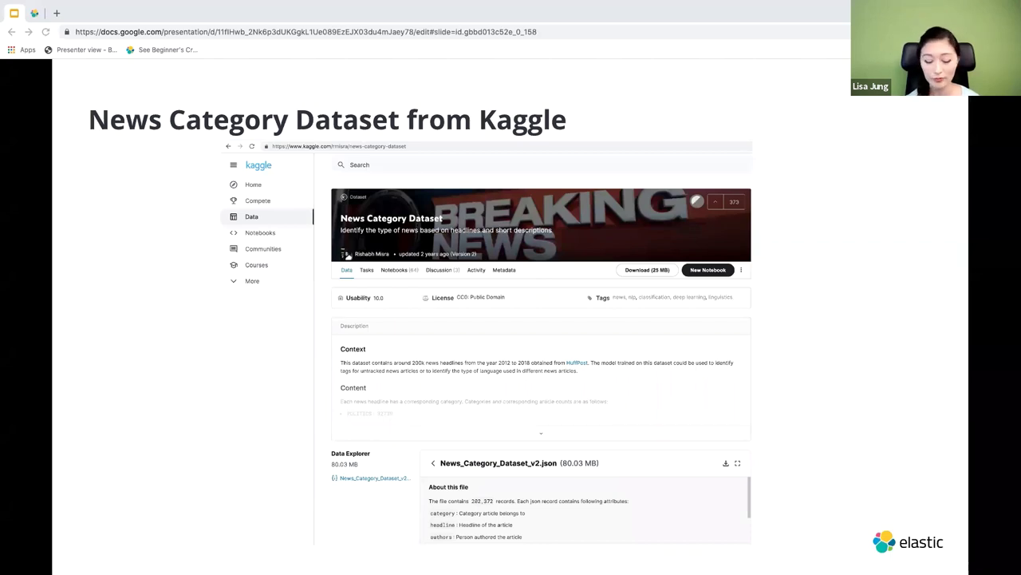
{"action": "key", "text": "Right"}
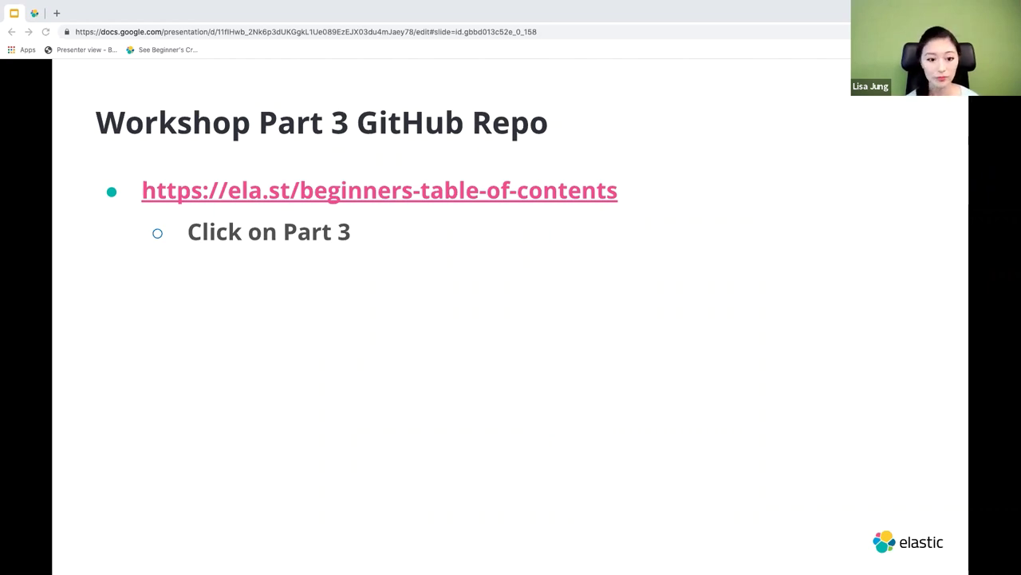
{"action": "key", "text": "Right"}
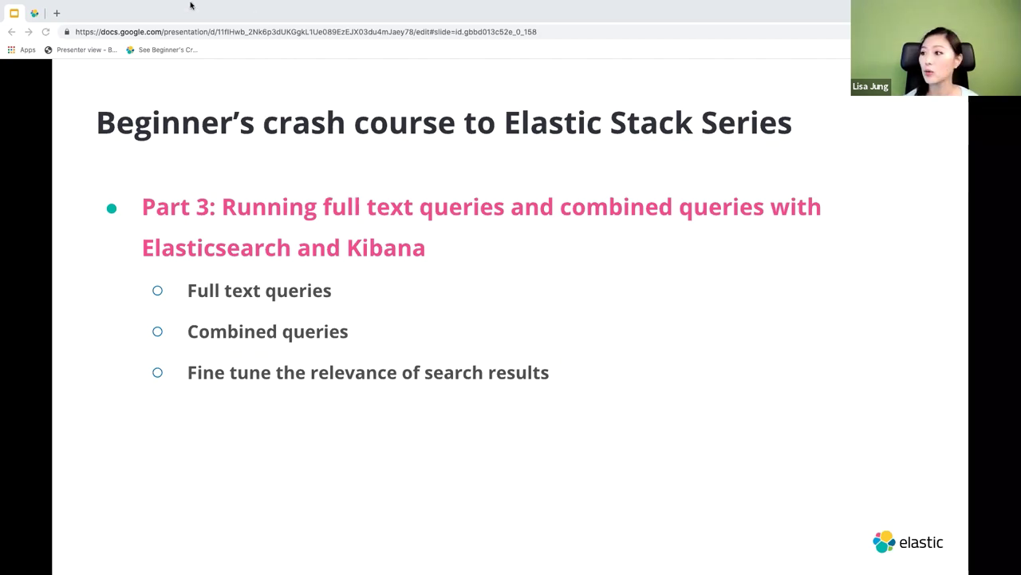
Leave the presentation and bring up the Kibana Dev Tools console alongside the workshop Part 3 GitHub repo
{"action": "mouse_move", "coordinate": [108, 8]}
{"action": "left_click", "coordinate": [32, 17]}
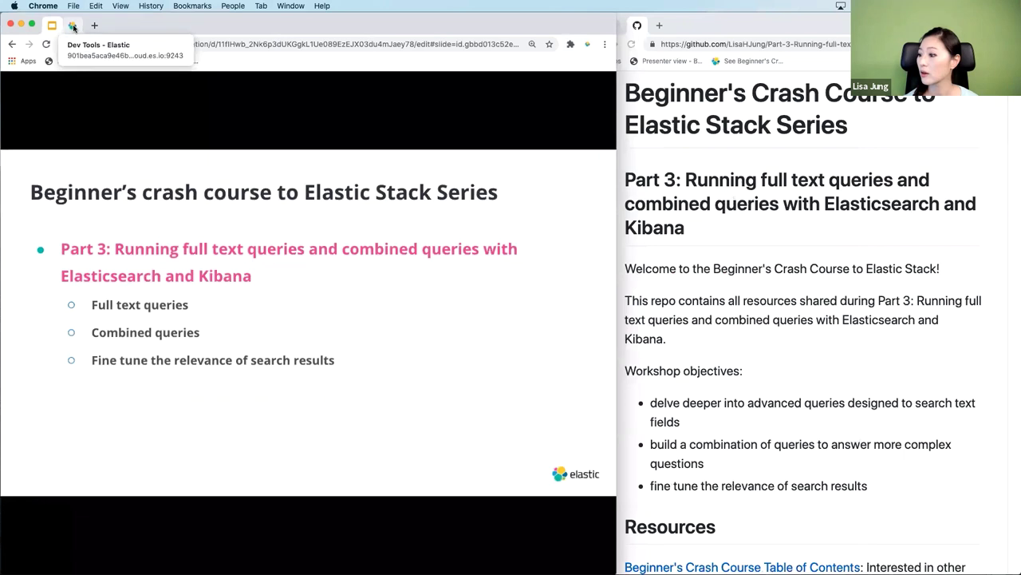
{"action": "left_click", "coordinate": [72, 27]}
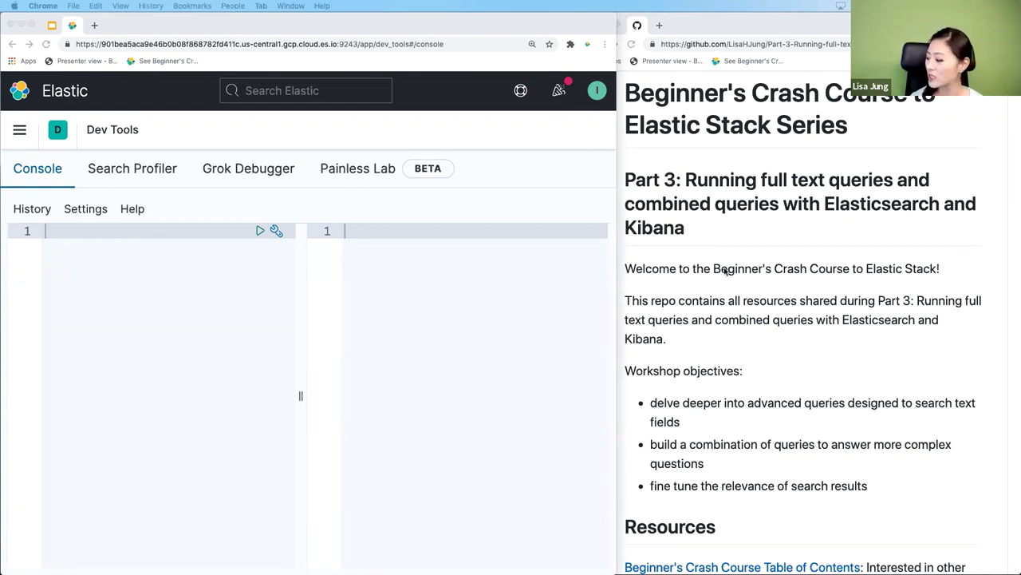
Read the repo's Resources and Review from Workshop Part 2 sections, down to getting information about documents in an index
{"action": "scroll", "coordinate": [725, 270], "scroll_direction": "down", "scroll_amount": 5}
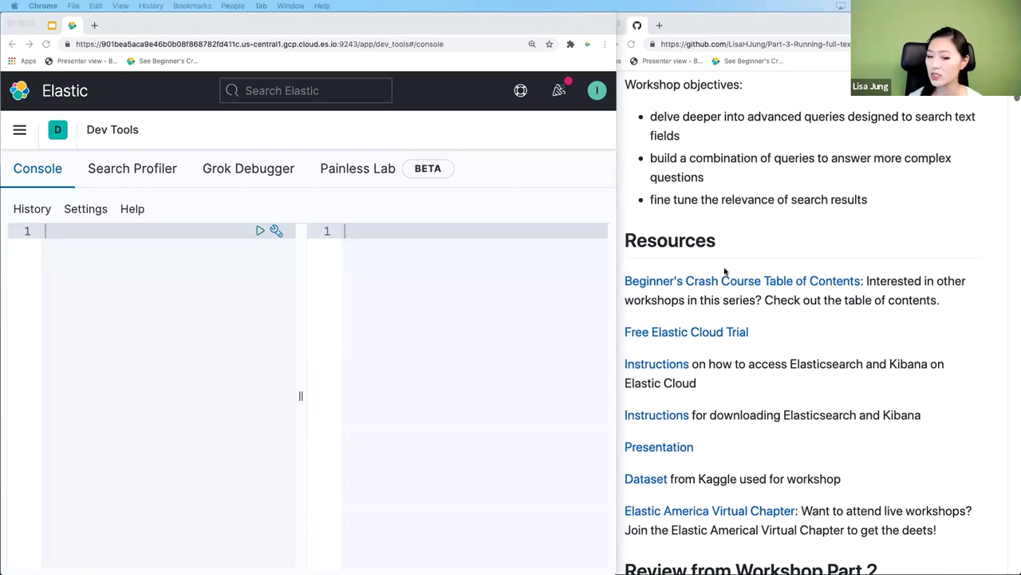
{"action": "scroll", "coordinate": [726, 271], "scroll_direction": "down", "scroll_amount": 1}
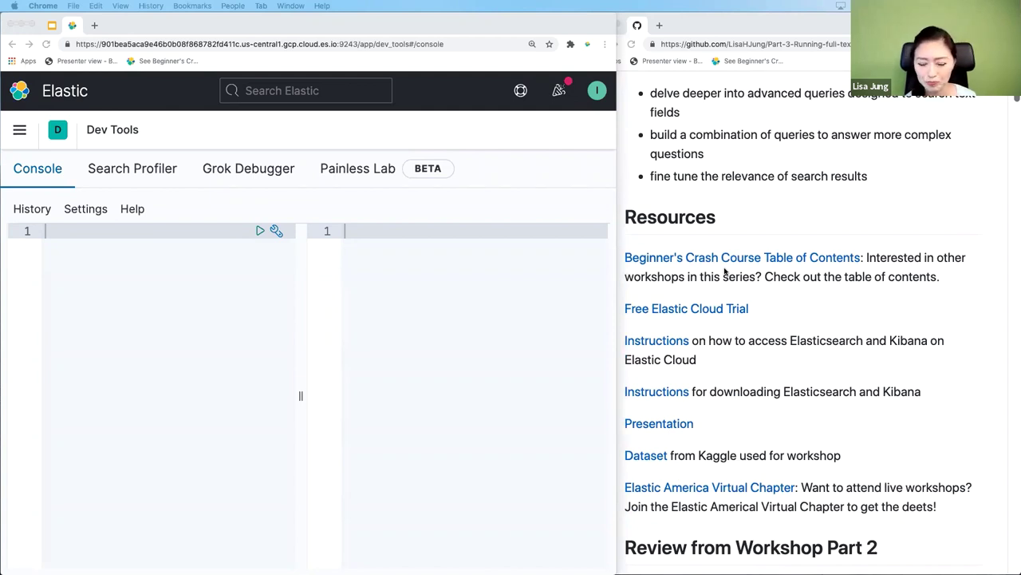
{"action": "scroll", "coordinate": [776, 334], "scroll_direction": "down", "scroll_amount": 1}
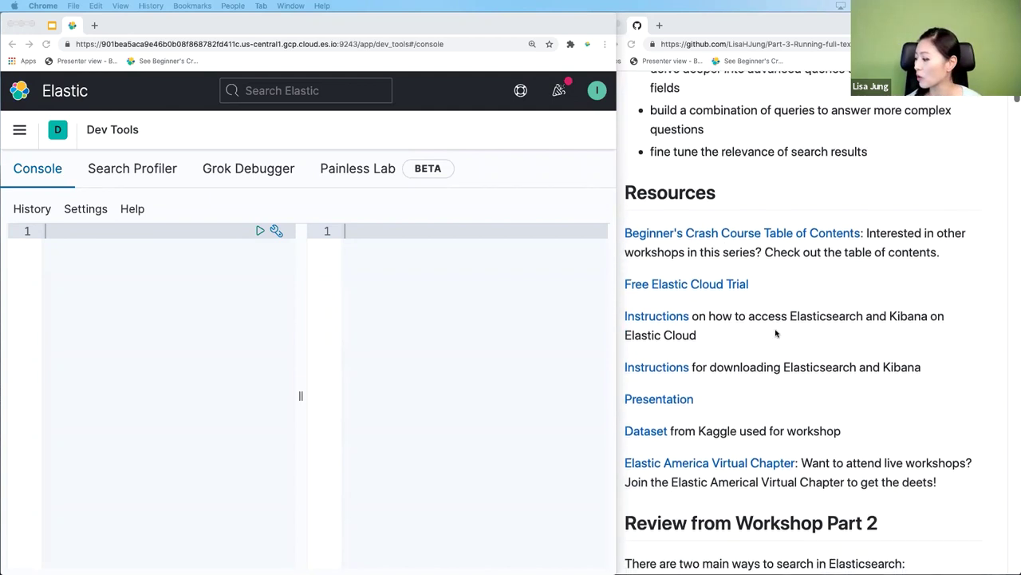
{"action": "scroll", "coordinate": [776, 334], "scroll_direction": "down", "scroll_amount": 7}
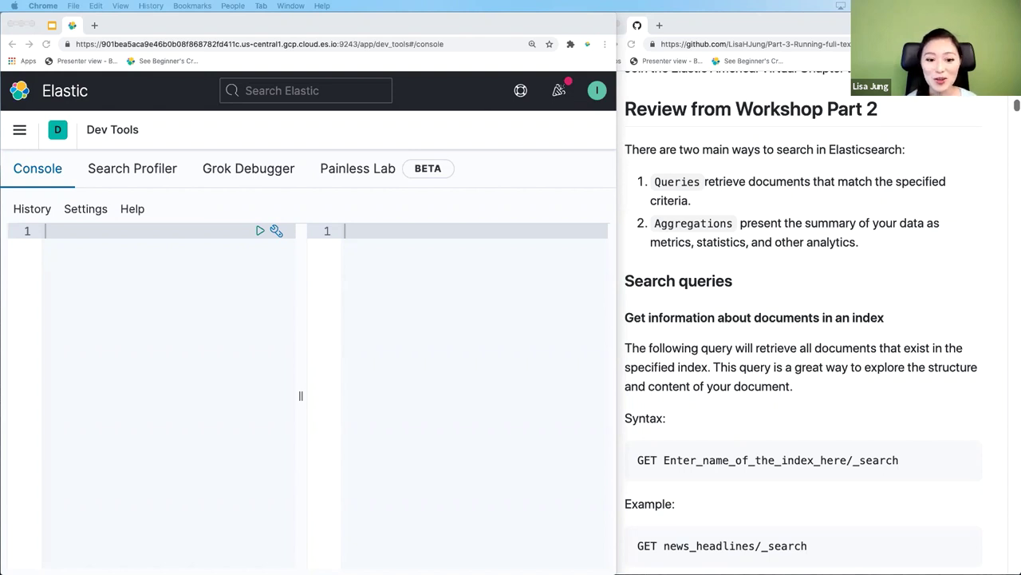
{"action": "left_click", "coordinate": [880, 343]}
{"action": "scroll", "coordinate": [779, 327], "scroll_direction": "down", "scroll_amount": 1}
{"action": "scroll", "coordinate": [780, 327], "scroll_direction": "down", "scroll_amount": 5}
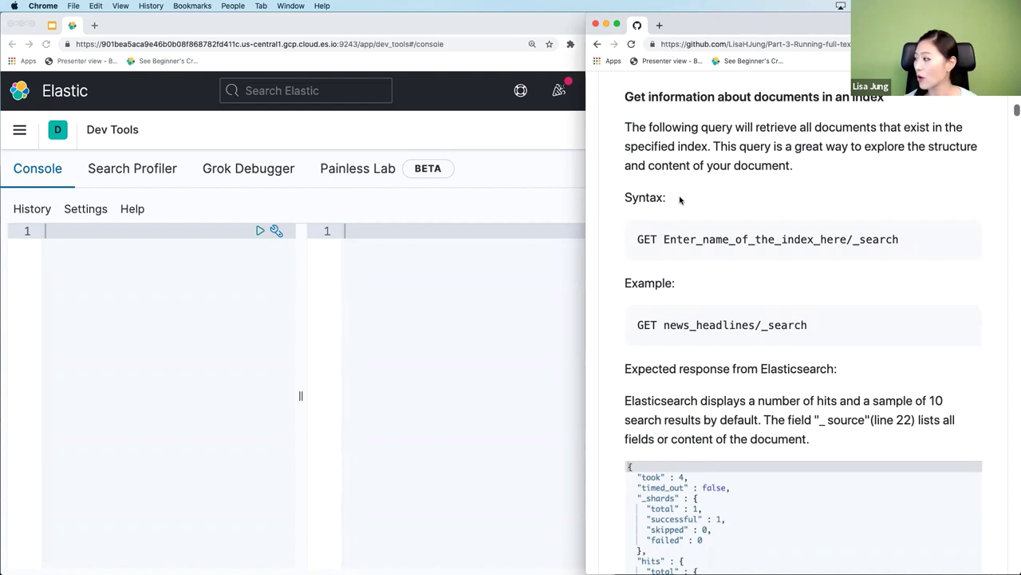
Examine the syntax and example of the query that retrieves all documents, including its index name and the _search endpoint
{"action": "left_click_drag", "start_coordinate": [625, 197], "coordinate": [667, 201]}
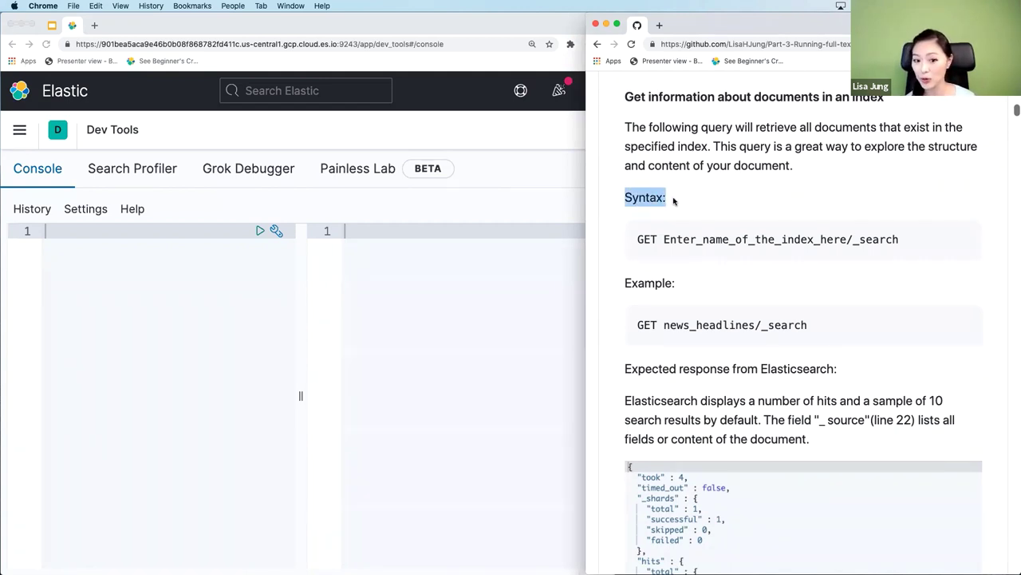
{"action": "left_click", "coordinate": [695, 249]}
{"action": "left_click_drag", "start_coordinate": [624, 281], "coordinate": [678, 287]}
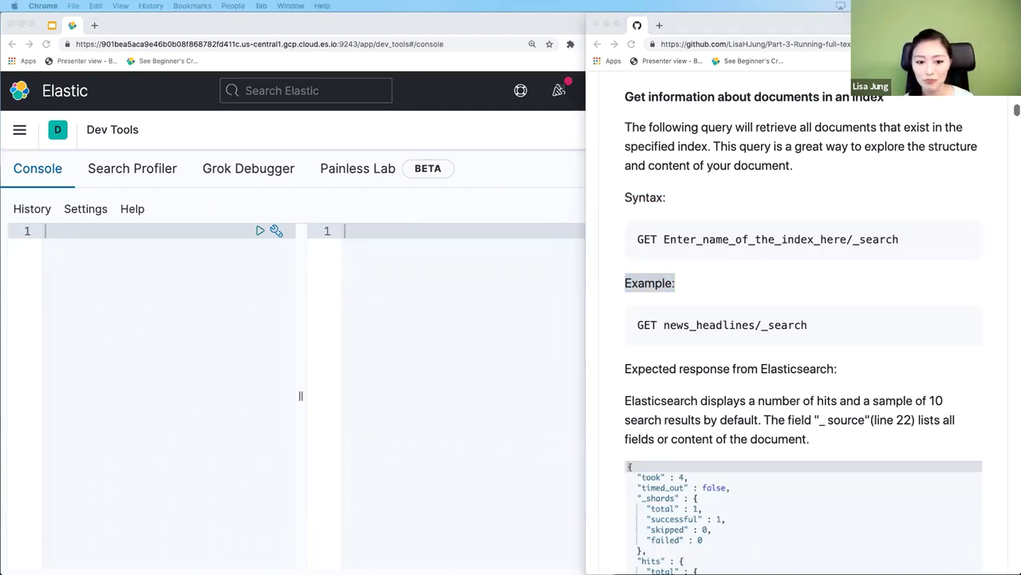
{"action": "left_click", "coordinate": [659, 325]}
{"action": "double_click", "coordinate": [659, 325]}
{"action": "left_click_drag", "start_coordinate": [756, 324], "coordinate": [809, 327]}
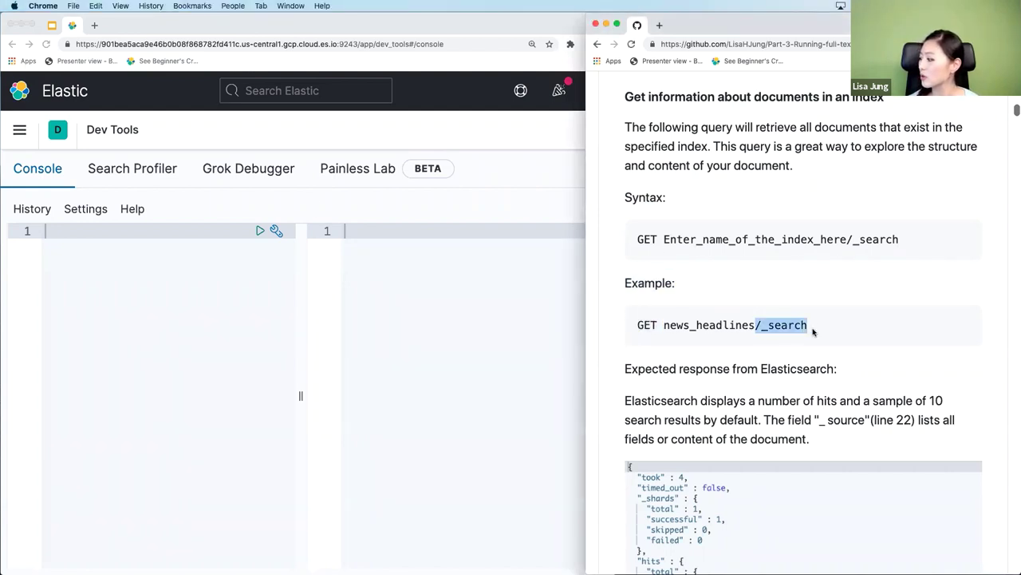
{"action": "left_click_drag", "start_coordinate": [664, 325], "coordinate": [756, 325]}
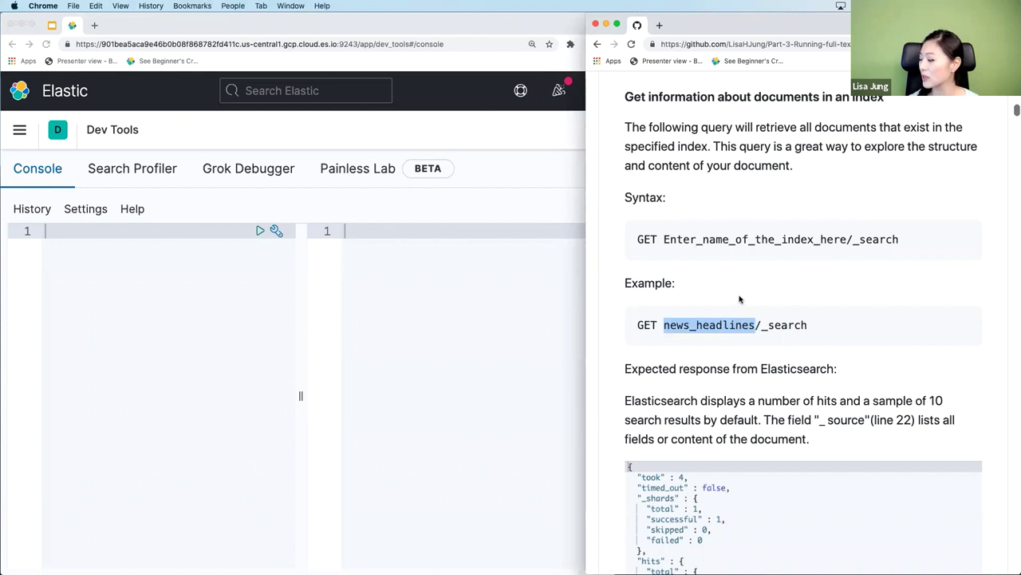
Copy the example request GET news_headlines/_search from the repo into the Dev Tools console and run it
{"action": "scroll", "coordinate": [738, 297], "scroll_direction": "down", "scroll_amount": 3}
{"action": "scroll", "coordinate": [740, 298], "scroll_direction": "down", "scroll_amount": 2}
{"action": "left_click", "coordinate": [643, 190]}
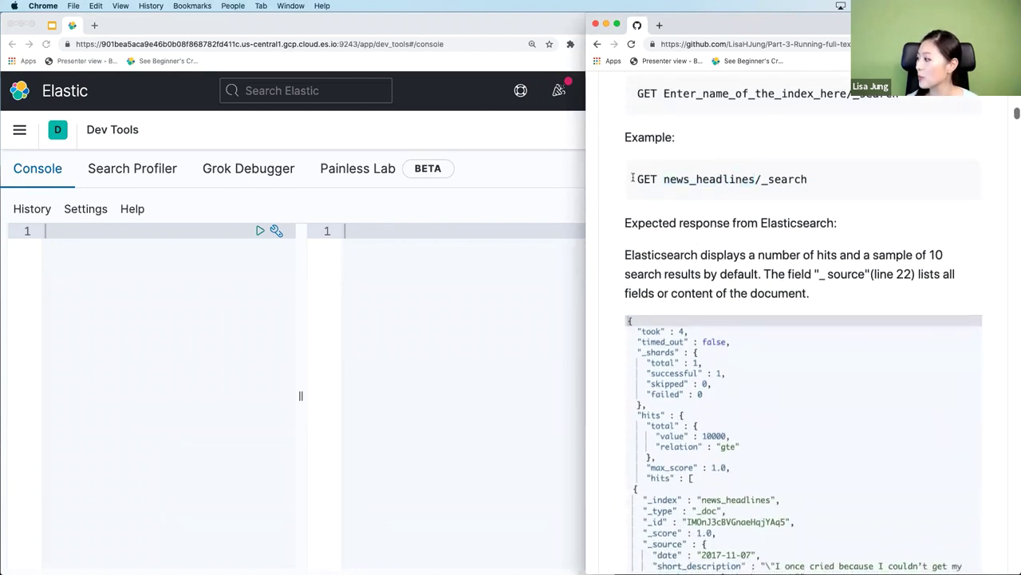
{"action": "left_click_drag", "start_coordinate": [632, 179], "coordinate": [842, 186]}
{"action": "key", "text": "super+c"}
{"action": "left_click", "coordinate": [163, 231]}
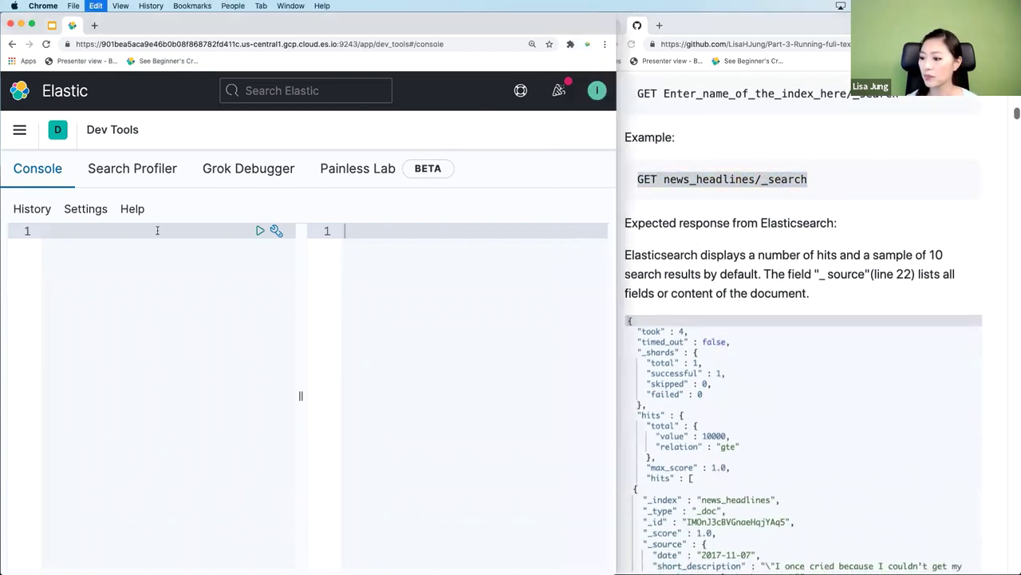
{"action": "key", "text": "super+v"}
{"action": "left_click", "coordinate": [183, 232]}
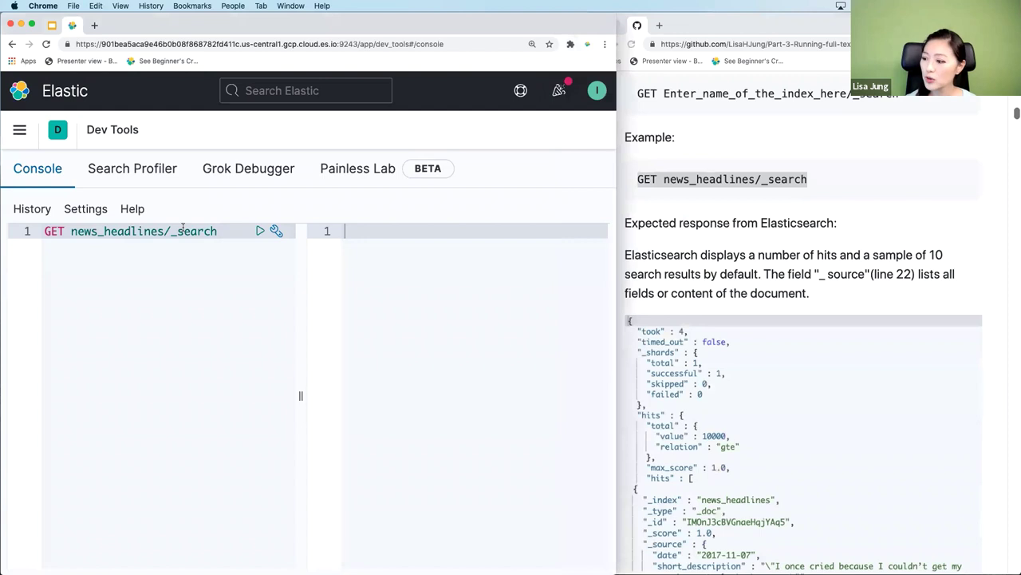
{"action": "left_click", "coordinate": [259, 232]}
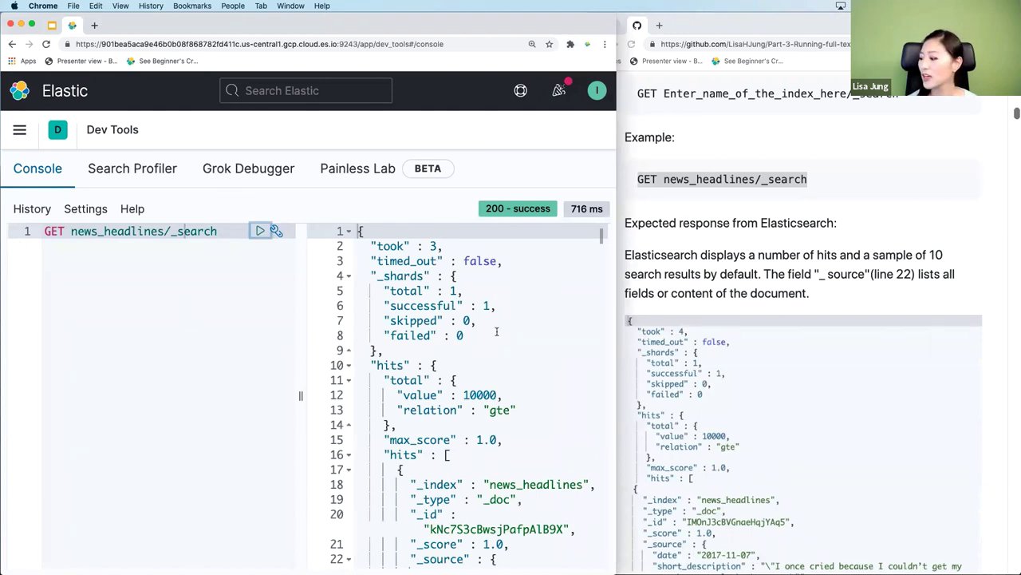
Examine the search response's total hits object and the inner hits array with its sample documents
{"action": "scroll", "coordinate": [495, 332], "scroll_direction": "down", "scroll_amount": 5}
{"action": "scroll", "coordinate": [490, 334], "scroll_direction": "up", "scroll_amount": 3}
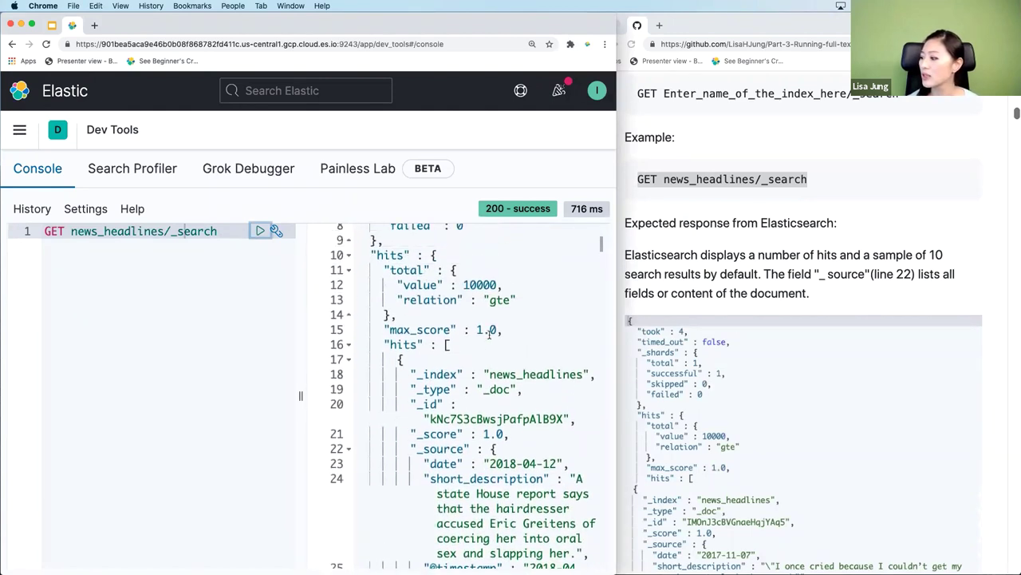
{"action": "left_click", "coordinate": [379, 256]}
{"action": "left_click_drag", "start_coordinate": [371, 255], "coordinate": [557, 298]}
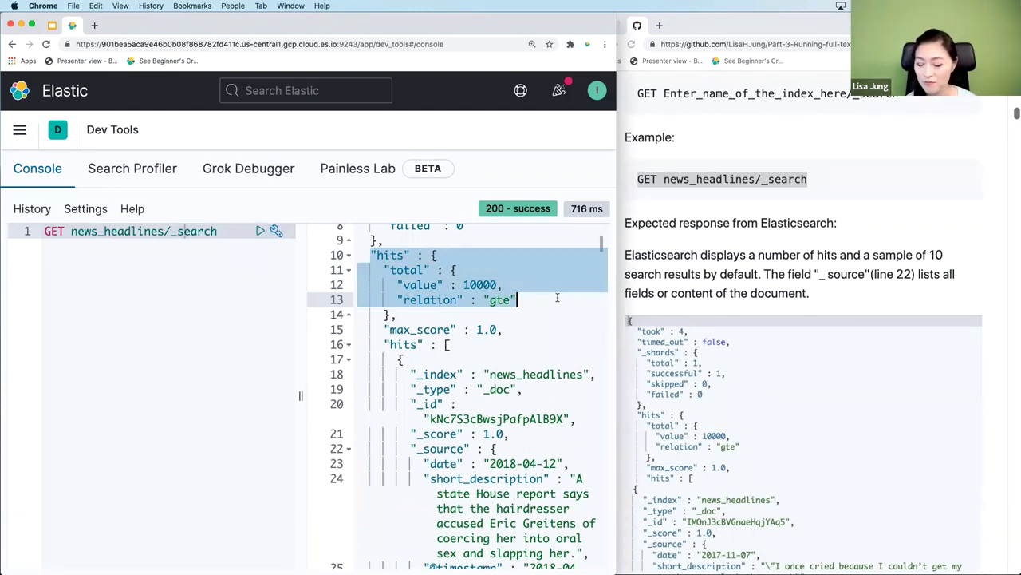
{"action": "scroll", "coordinate": [557, 297], "scroll_direction": "down", "scroll_amount": 2}
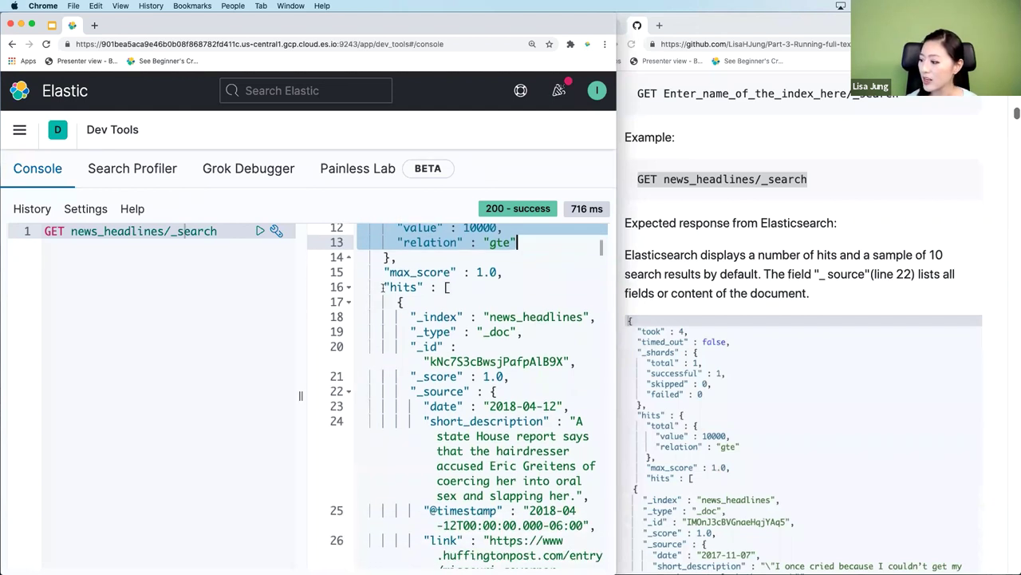
{"action": "left_click_drag", "start_coordinate": [383, 287], "coordinate": [423, 291]}
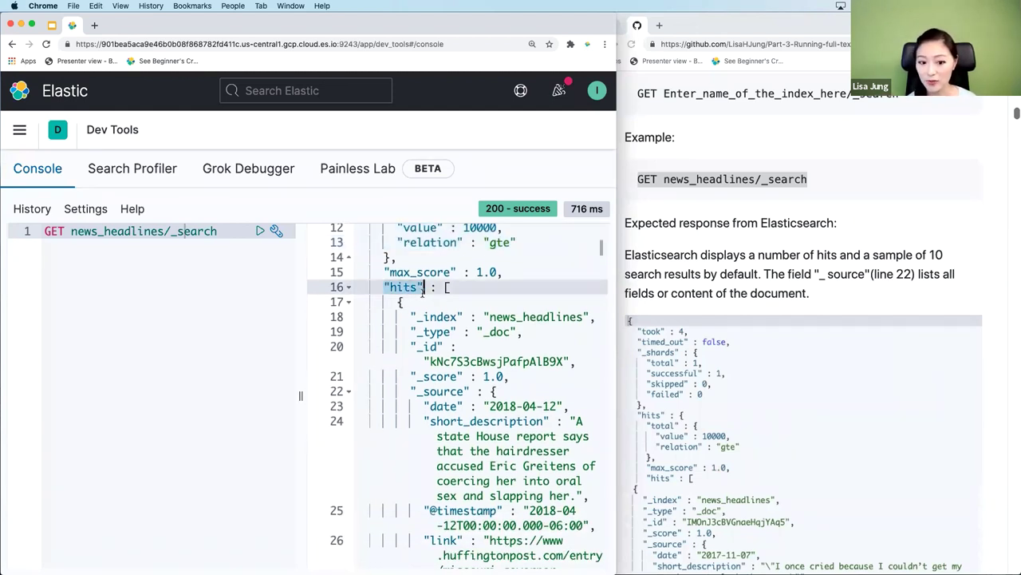
{"action": "scroll", "coordinate": [489, 359], "scroll_direction": "down", "scroll_amount": 1}
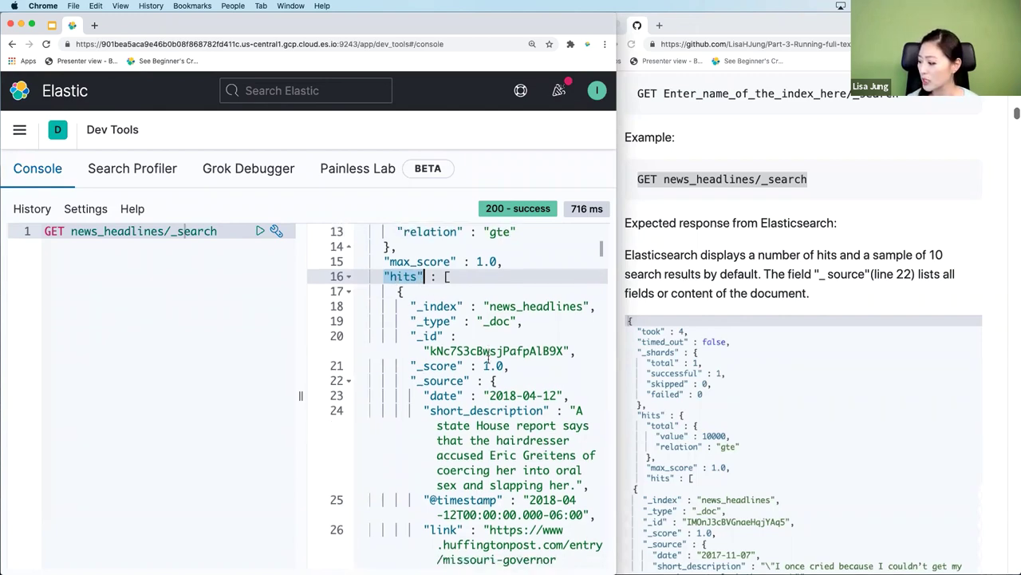
{"action": "scroll", "coordinate": [488, 359], "scroll_direction": "down", "scroll_amount": 10}
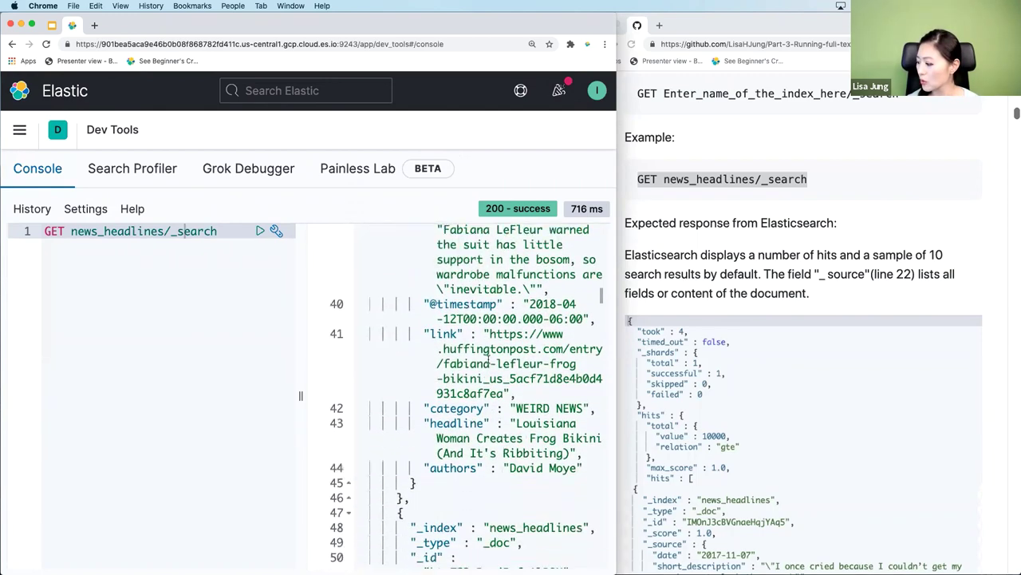
{"action": "scroll", "coordinate": [489, 359], "scroll_direction": "down", "scroll_amount": 4}
{"action": "scroll", "coordinate": [489, 359], "scroll_direction": "up", "scroll_amount": 8}
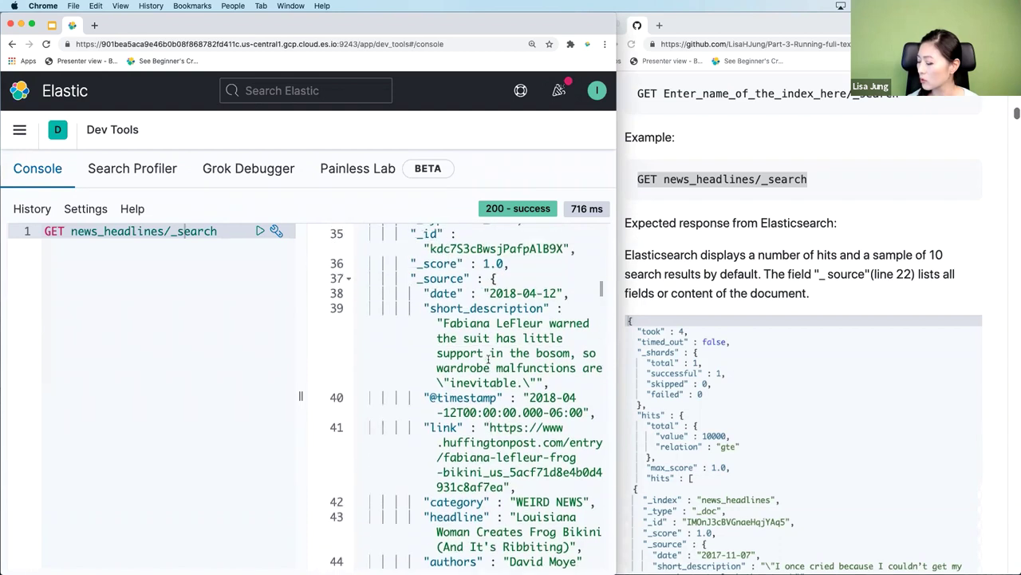
{"action": "scroll", "coordinate": [488, 360], "scroll_direction": "up", "scroll_amount": 4}
{"action": "scroll", "coordinate": [488, 359], "scroll_direction": "down", "scroll_amount": 3}
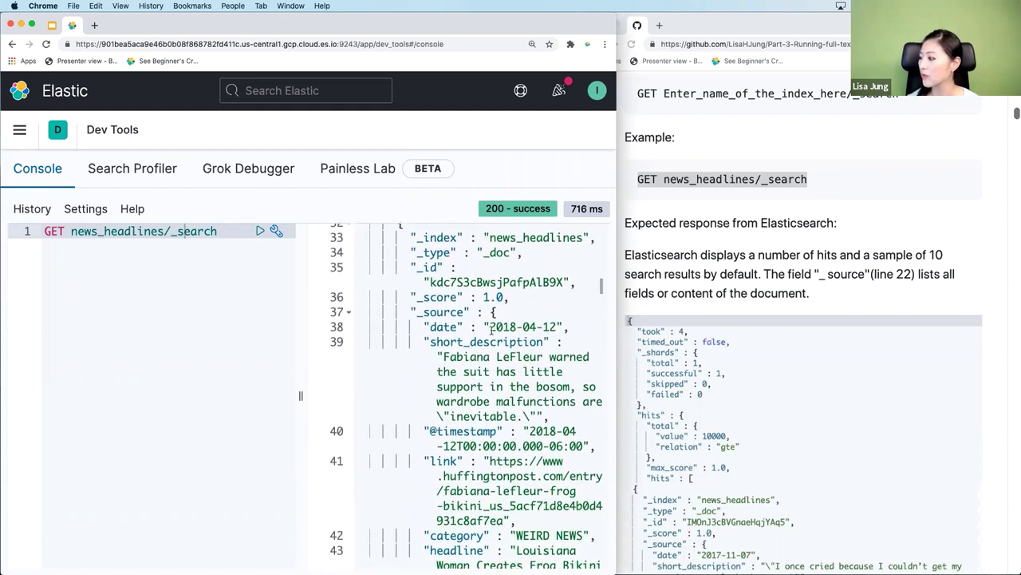
Inspect the second document in the results: its _index and the date, short_description, category and headline fields under _source
{"action": "left_click", "coordinate": [501, 252]}
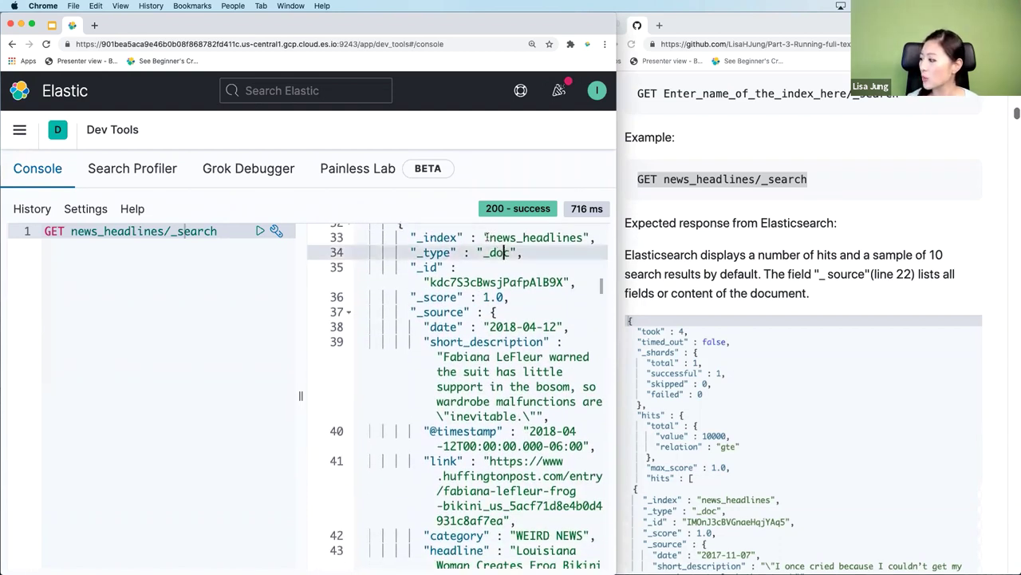
{"action": "left_click_drag", "start_coordinate": [486, 237], "coordinate": [585, 237]}
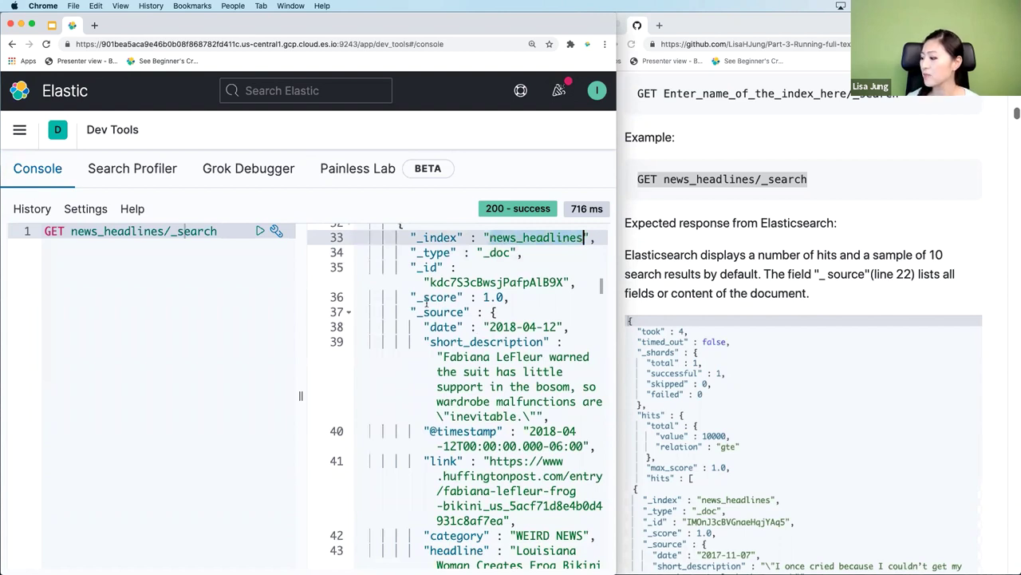
{"action": "left_click_drag", "start_coordinate": [412, 312], "coordinate": [465, 312]}
{"action": "scroll", "coordinate": [467, 312], "scroll_direction": "down", "scroll_amount": 2}
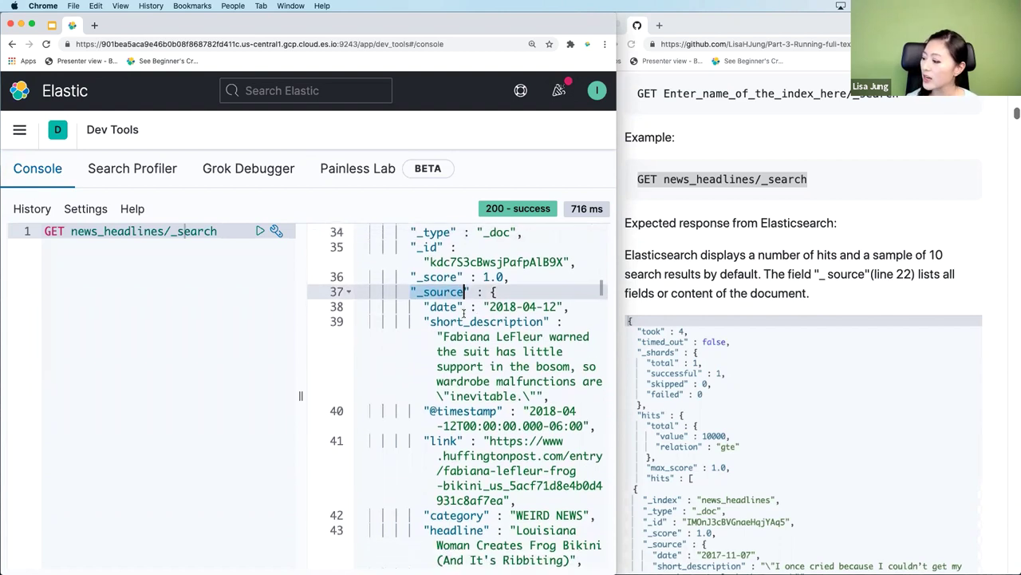
{"action": "left_click", "coordinate": [431, 315]}
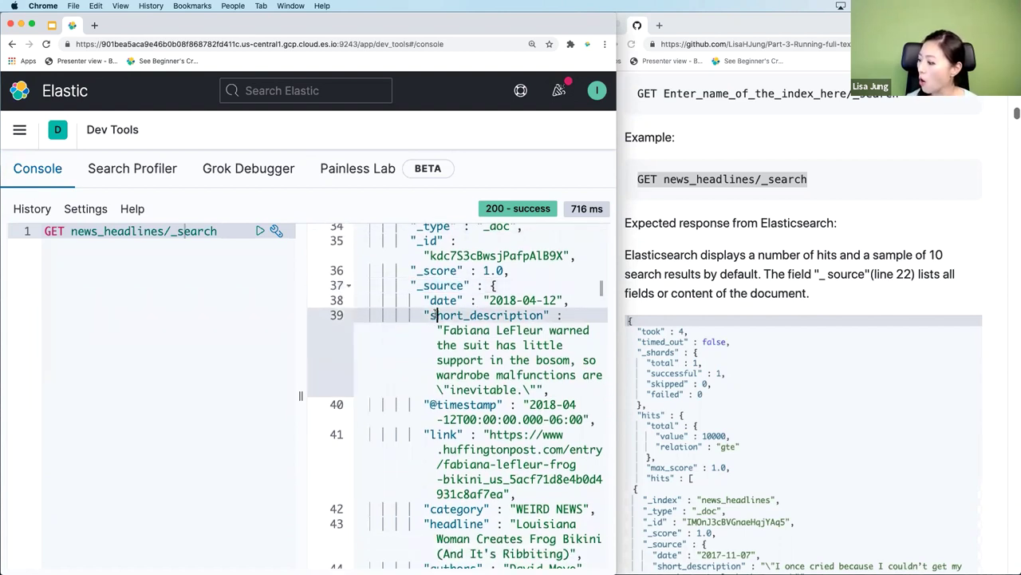
{"action": "left_click_drag", "start_coordinate": [430, 300], "coordinate": [557, 316]}
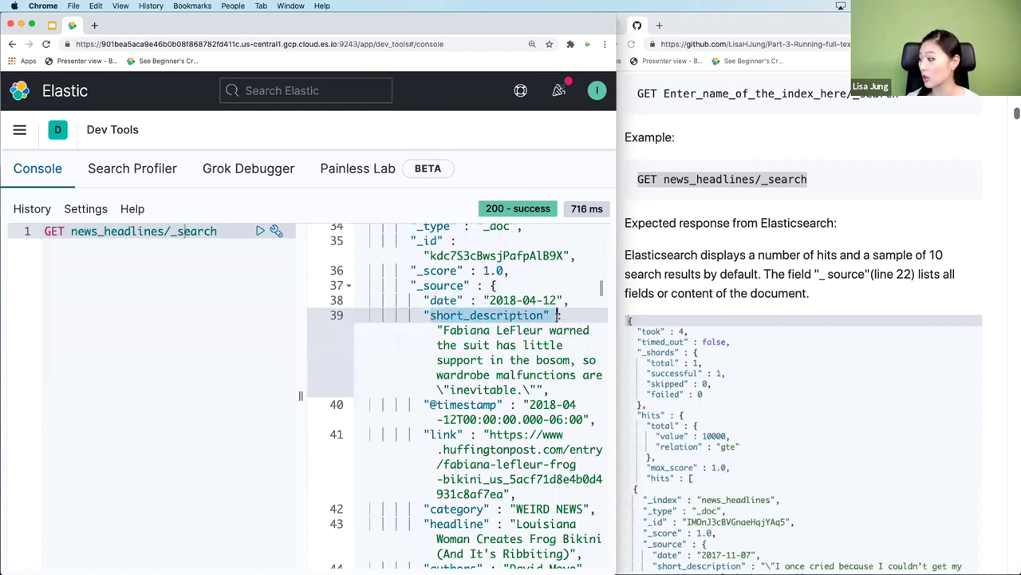
{"action": "left_click", "coordinate": [504, 316]}
{"action": "left_click_drag", "start_coordinate": [430, 300], "coordinate": [459, 300]}
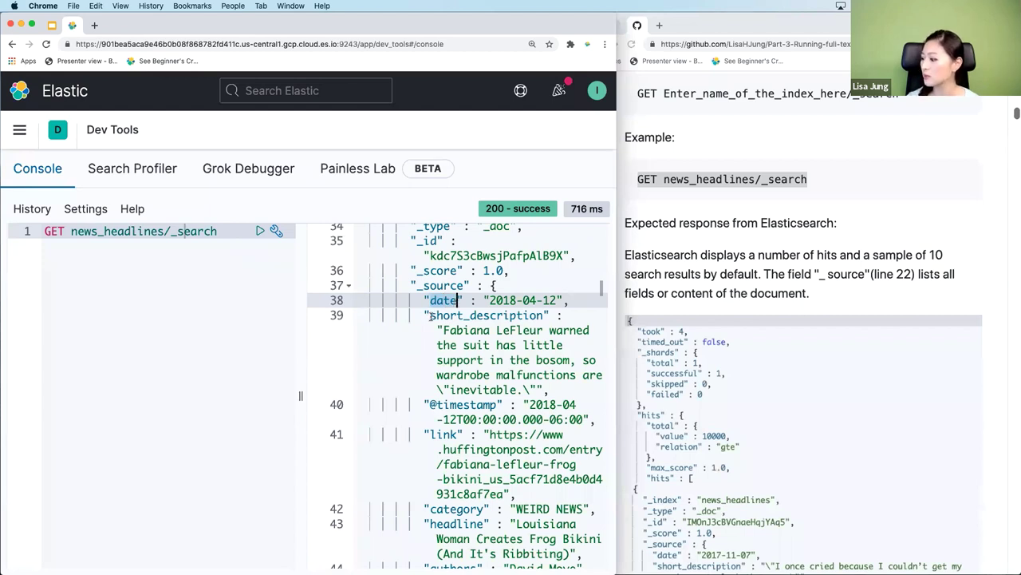
{"action": "left_click_drag", "start_coordinate": [430, 315], "coordinate": [548, 317]}
{"action": "scroll", "coordinate": [465, 351], "scroll_direction": "down", "scroll_amount": 5}
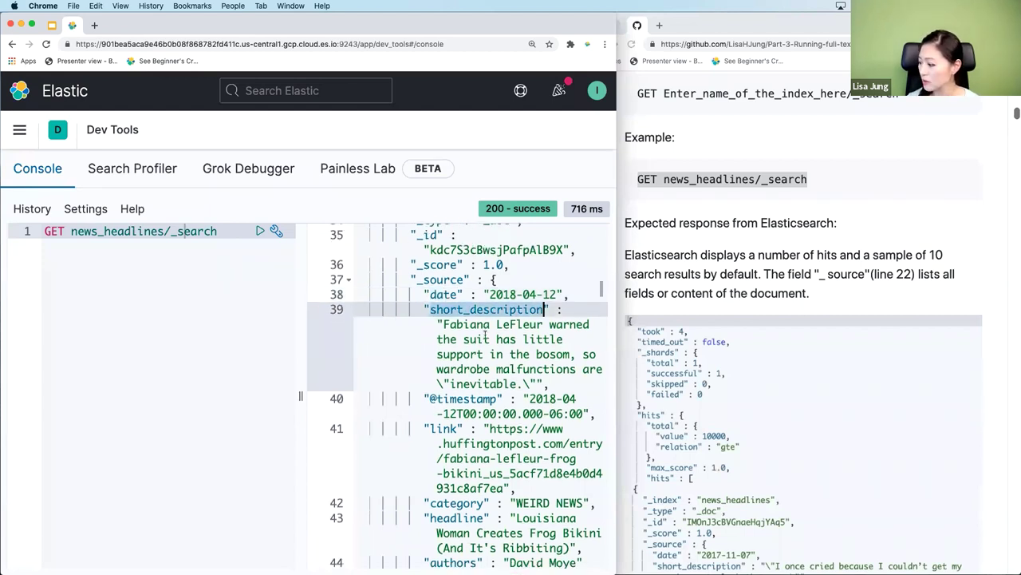
{"action": "left_click_drag", "start_coordinate": [433, 376], "coordinate": [484, 391]}
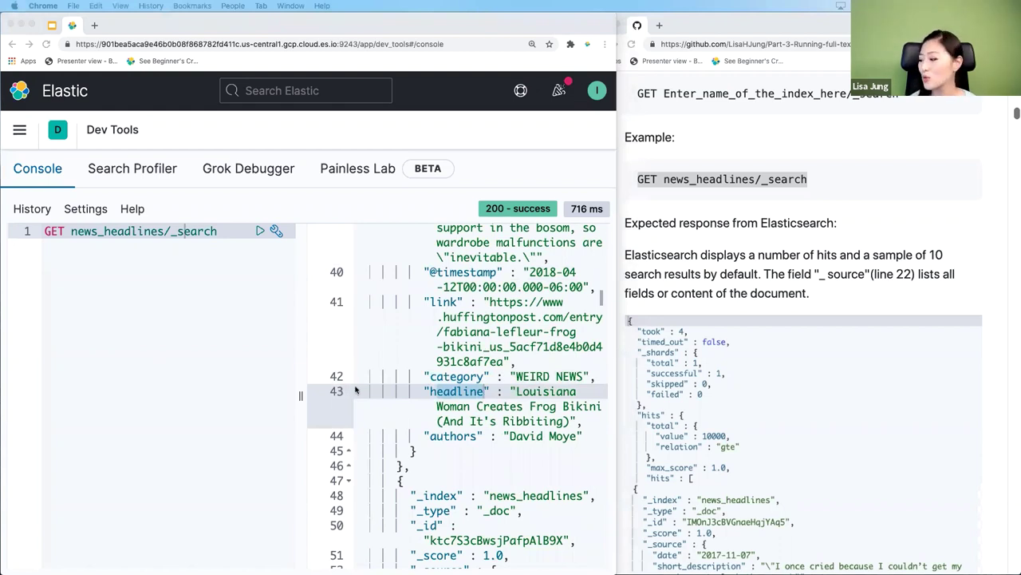
Compare the category field values of the third and fourth documents in the search response
{"action": "left_click", "coordinate": [503, 419]}
{"action": "scroll", "coordinate": [503, 415], "scroll_direction": "down", "scroll_amount": 3}
{"action": "scroll", "coordinate": [503, 415], "scroll_direction": "down", "scroll_amount": 10}
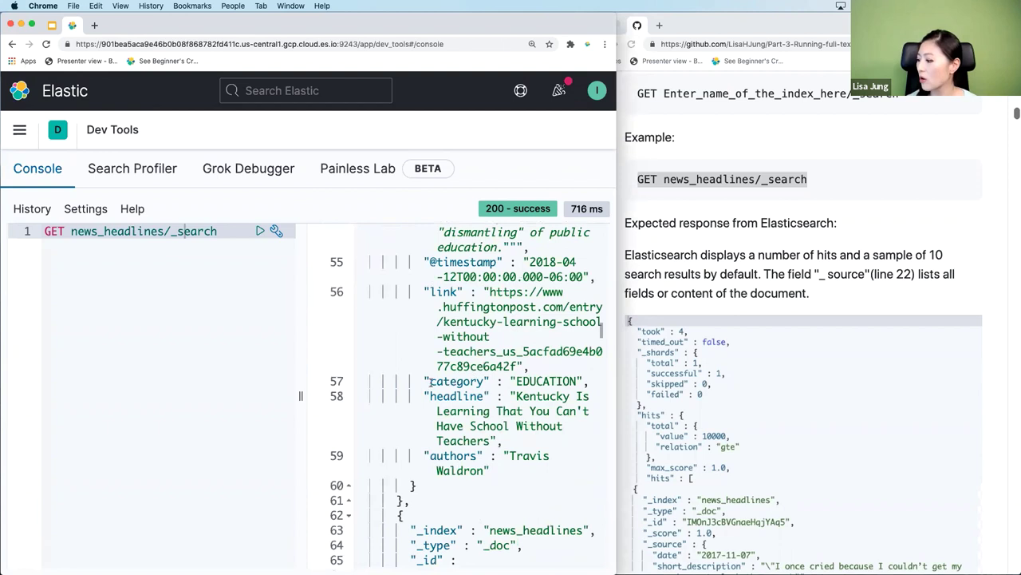
{"action": "left_click_drag", "start_coordinate": [428, 381], "coordinate": [591, 382]}
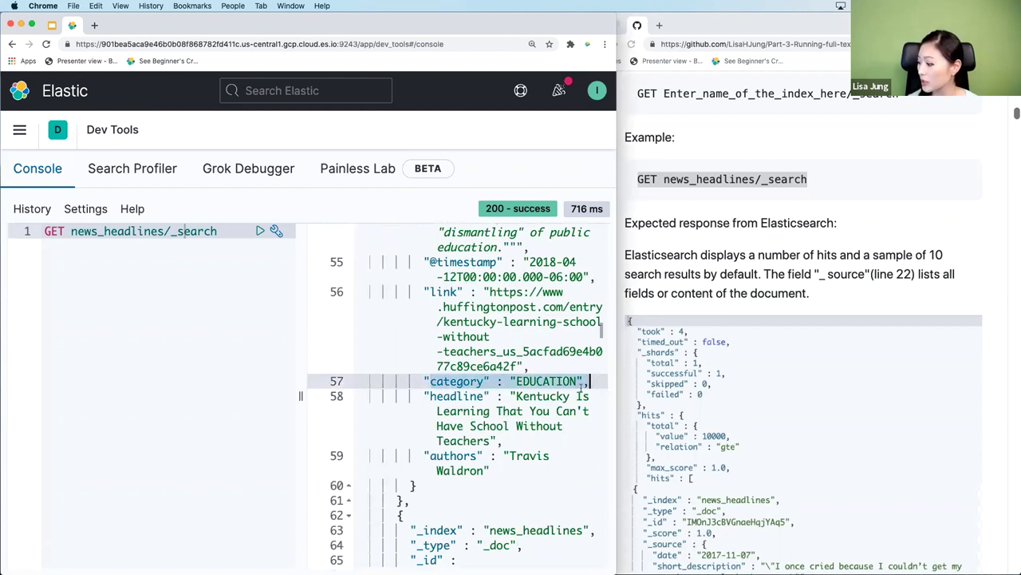
{"action": "scroll", "coordinate": [501, 435], "scroll_direction": "down", "scroll_amount": 8}
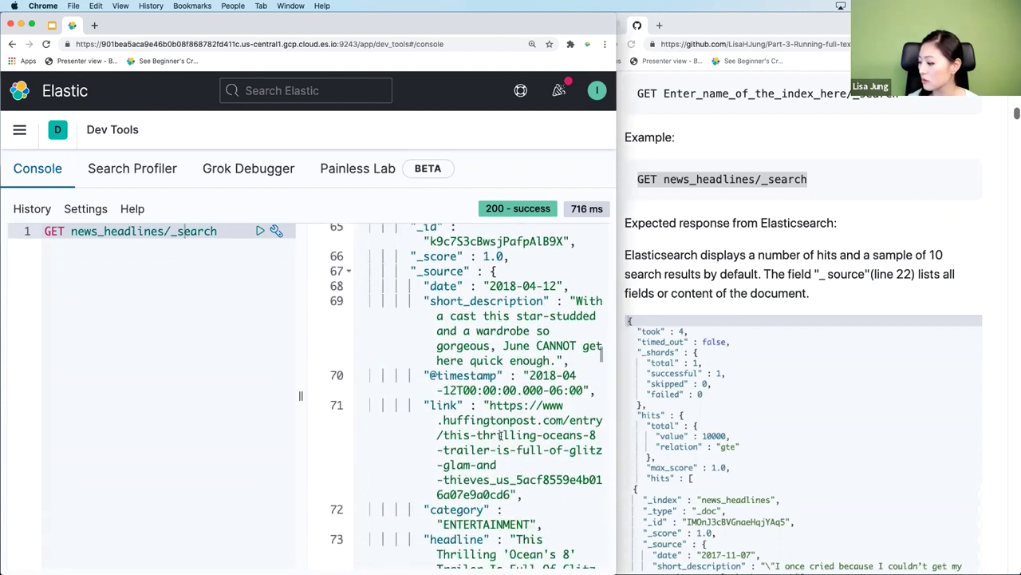
{"action": "left_click_drag", "start_coordinate": [439, 473], "coordinate": [540, 473]}
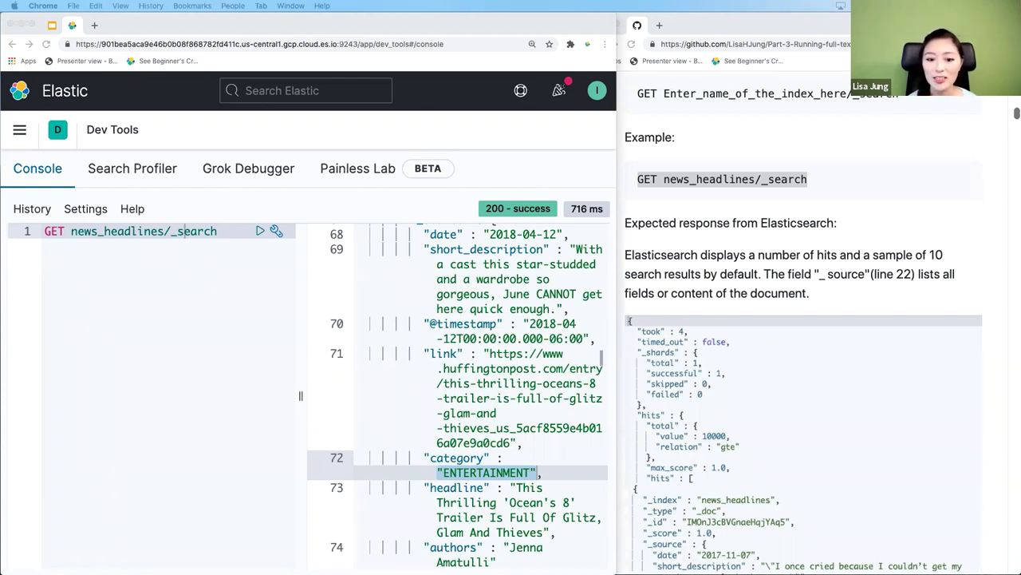
Read the repo's Aggregations Request section, examining the example's index name, aggregations, by_category, terms, field and size parts
{"action": "left_click", "coordinate": [758, 229]}
{"action": "scroll", "coordinate": [756, 230], "scroll_direction": "down", "scroll_amount": 10}
{"action": "scroll", "coordinate": [756, 229], "scroll_direction": "down", "scroll_amount": 5}
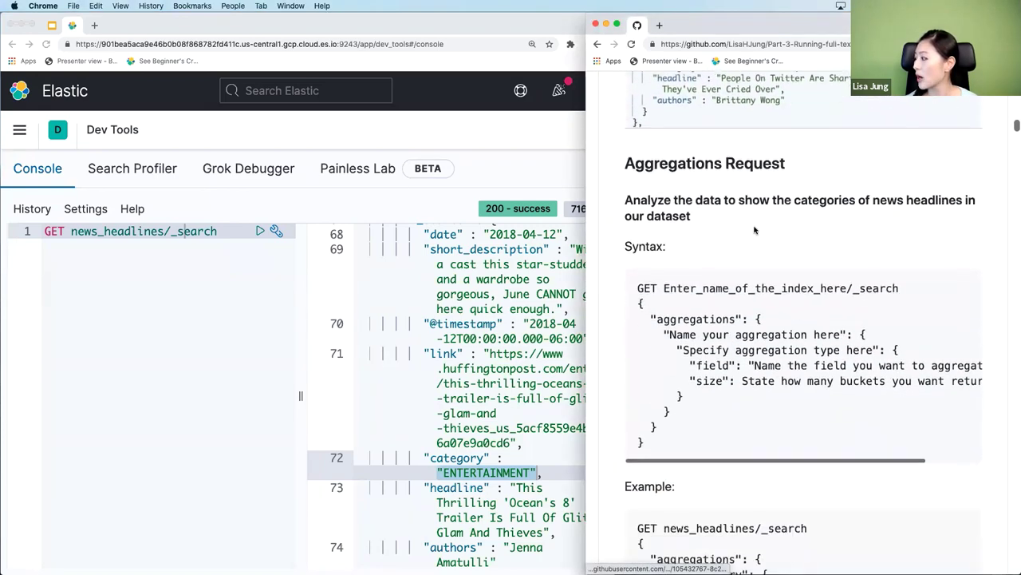
{"action": "scroll", "coordinate": [755, 230], "scroll_direction": "down", "scroll_amount": 7}
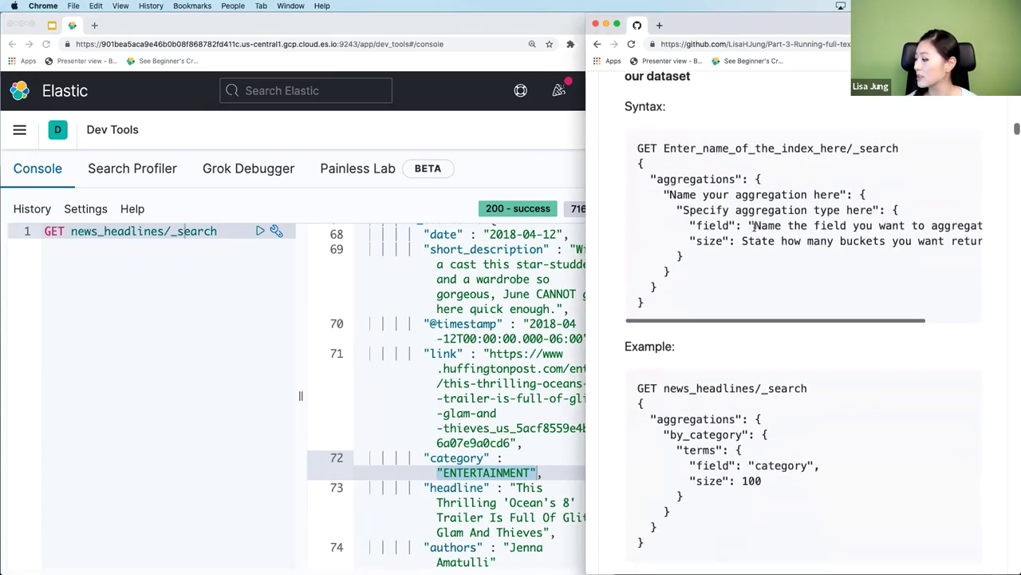
{"action": "scroll", "coordinate": [754, 228], "scroll_direction": "down", "scroll_amount": 1}
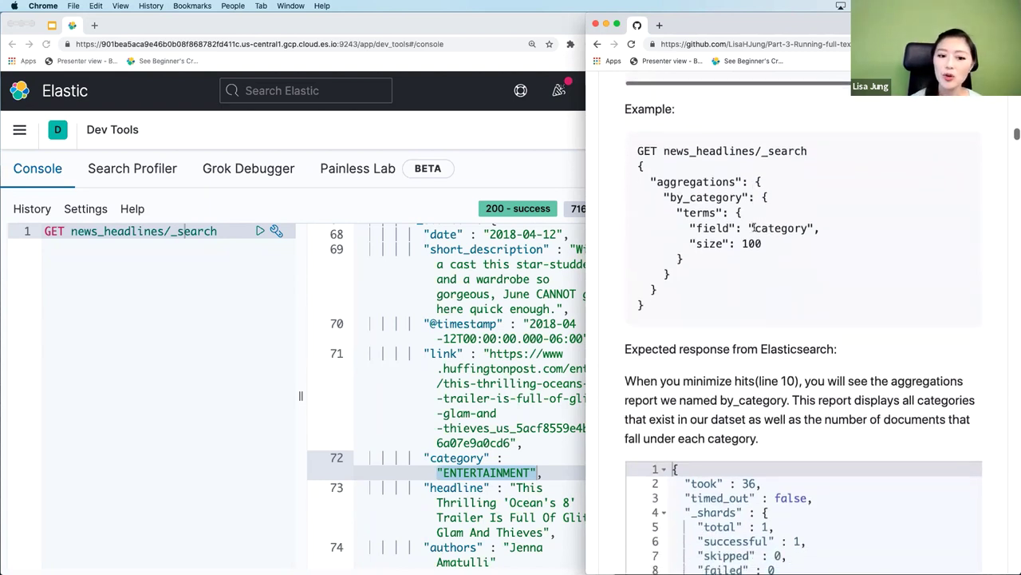
{"action": "double_click", "coordinate": [639, 150]}
{"action": "double_click", "coordinate": [779, 151]}
{"action": "left_click_drag", "start_coordinate": [665, 150], "coordinate": [756, 153]}
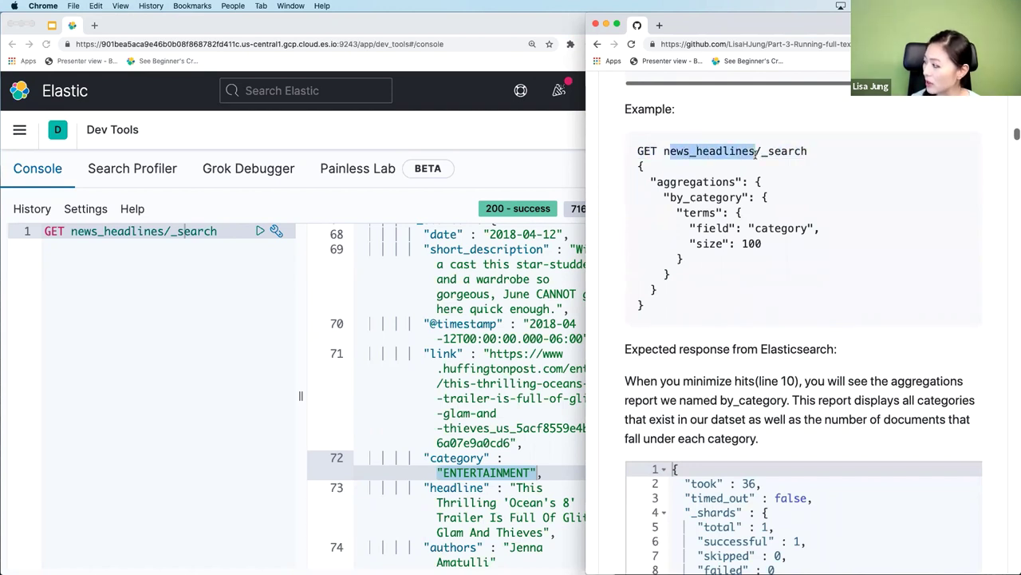
{"action": "left_click", "coordinate": [660, 182]}
{"action": "left_click_drag", "start_coordinate": [660, 183], "coordinate": [735, 184]}
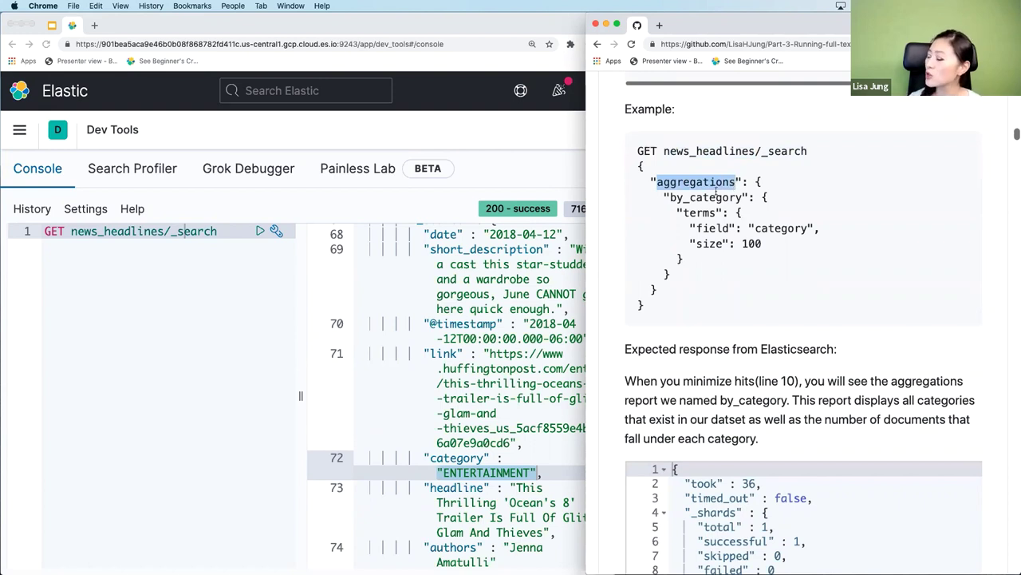
{"action": "left_click_drag", "start_coordinate": [670, 197], "coordinate": [747, 201]}
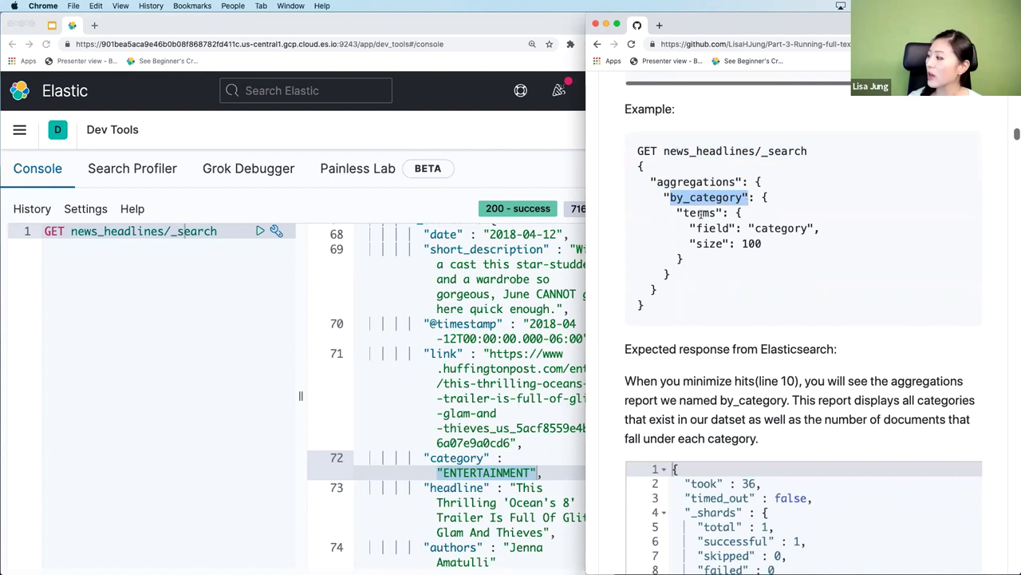
{"action": "left_click_drag", "start_coordinate": [684, 213], "coordinate": [772, 249]}
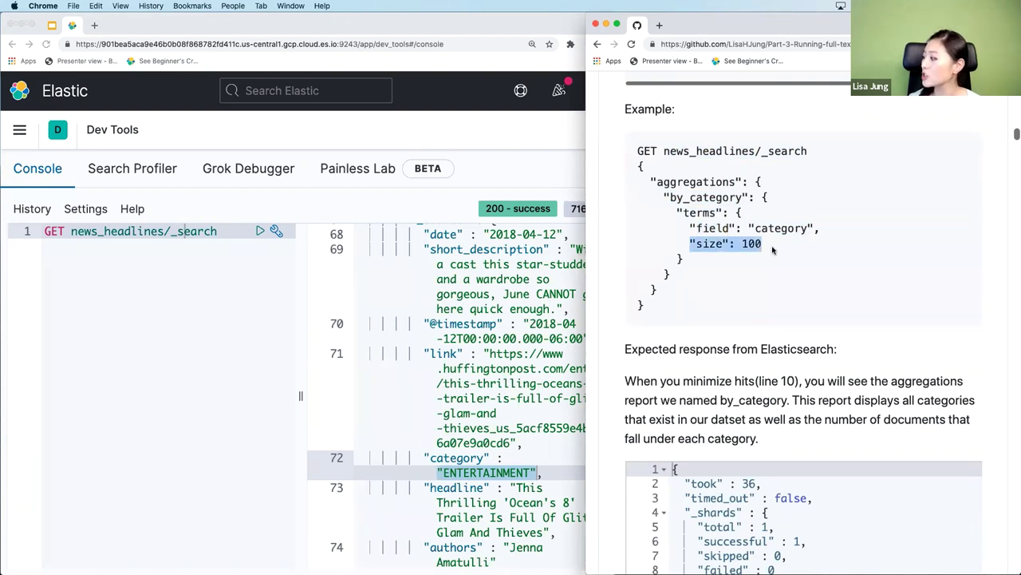
Copy the repo's by_category terms aggregation example (field category, size 100) above the existing console request and run it
{"action": "left_click", "coordinate": [712, 268]}
{"action": "left_click_drag", "start_coordinate": [682, 317], "coordinate": [632, 156]}
{"action": "key", "text": "super+c"}
{"action": "left_click", "coordinate": [44, 231]}
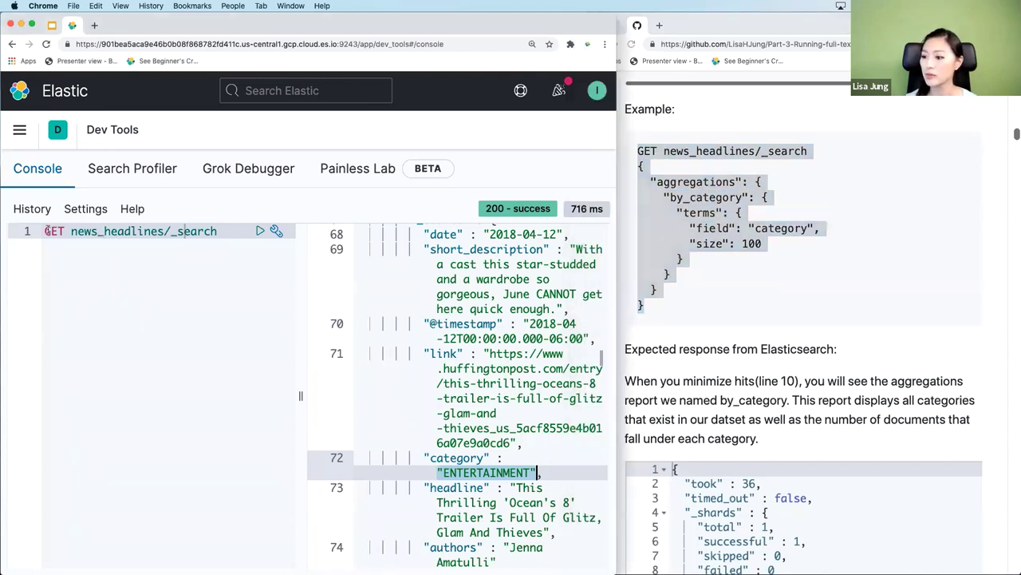
{"action": "key", "text": "Return"}
{"action": "key", "text": "Return"}
{"action": "key", "text": "Up"}
{"action": "key", "text": "Up"}
{"action": "key", "text": "super+v"}
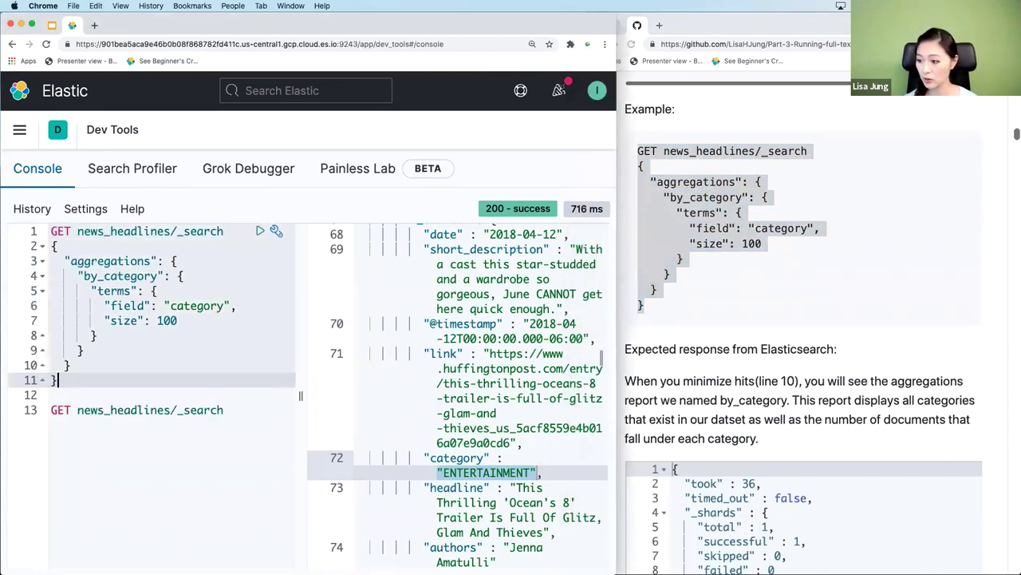
{"action": "left_click", "coordinate": [261, 231]}
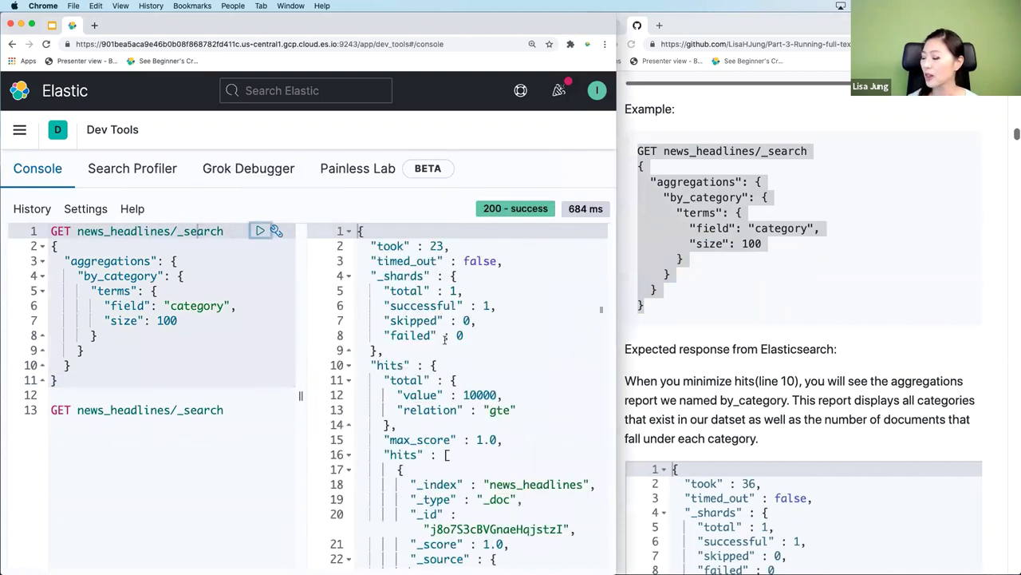
Collapse the outer hits object in the response and examine the by_category report under aggregations
{"action": "scroll", "coordinate": [445, 338], "scroll_direction": "down", "scroll_amount": 3}
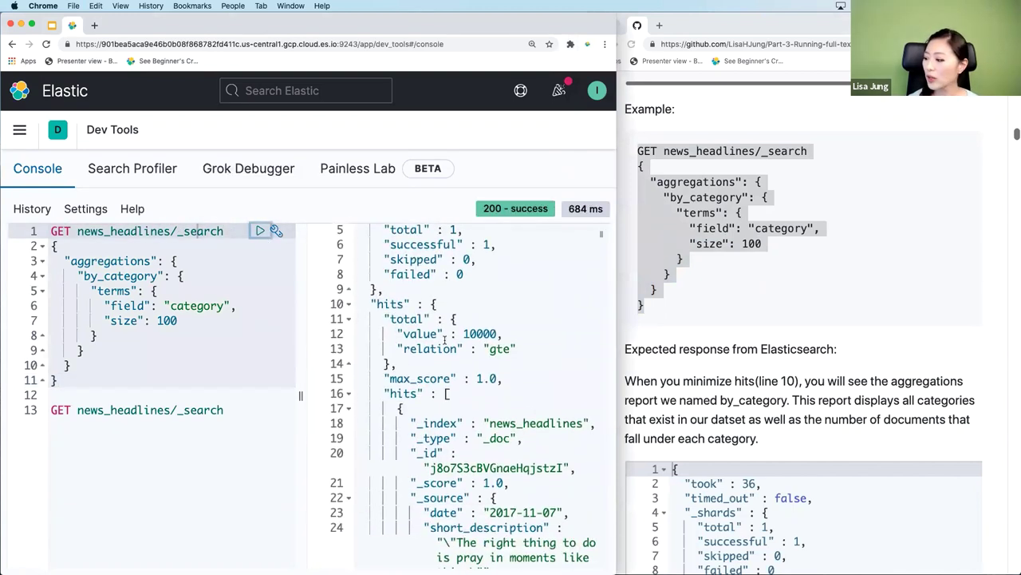
{"action": "left_click", "coordinate": [348, 303]}
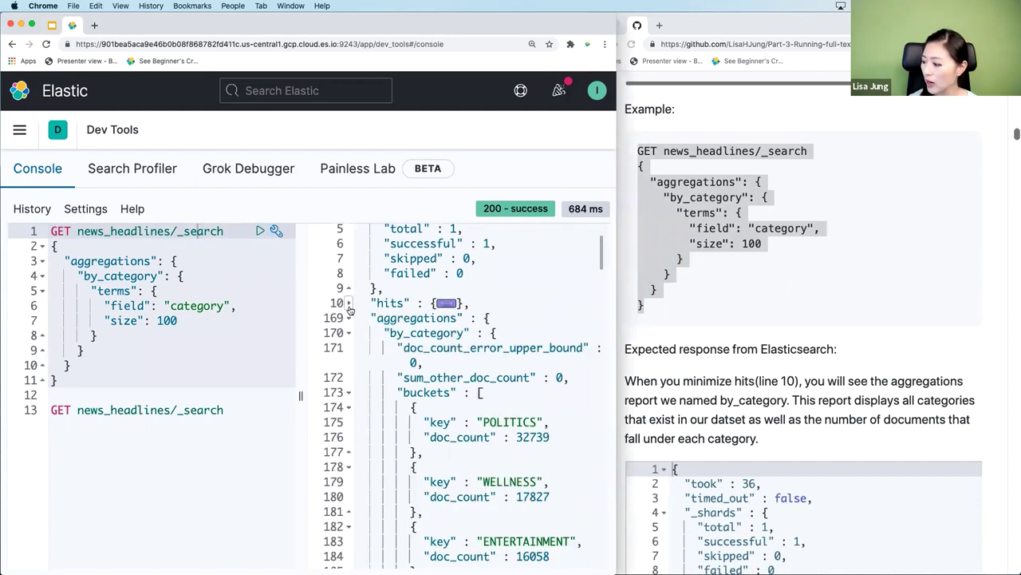
{"action": "scroll", "coordinate": [411, 332], "scroll_direction": "down", "scroll_amount": 3}
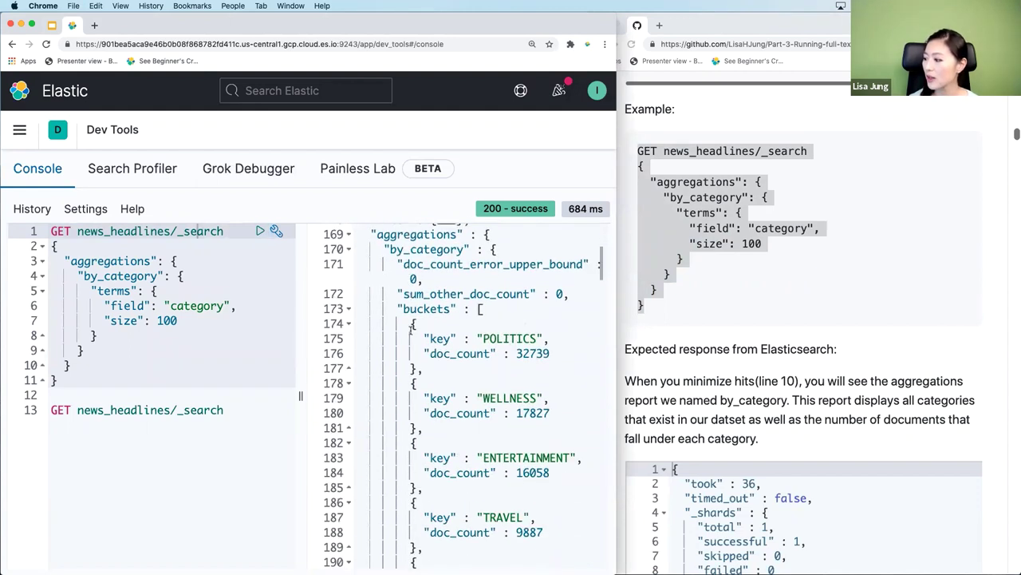
{"action": "left_click", "coordinate": [375, 234]}
{"action": "left_click_drag", "start_coordinate": [372, 233], "coordinate": [471, 233]}
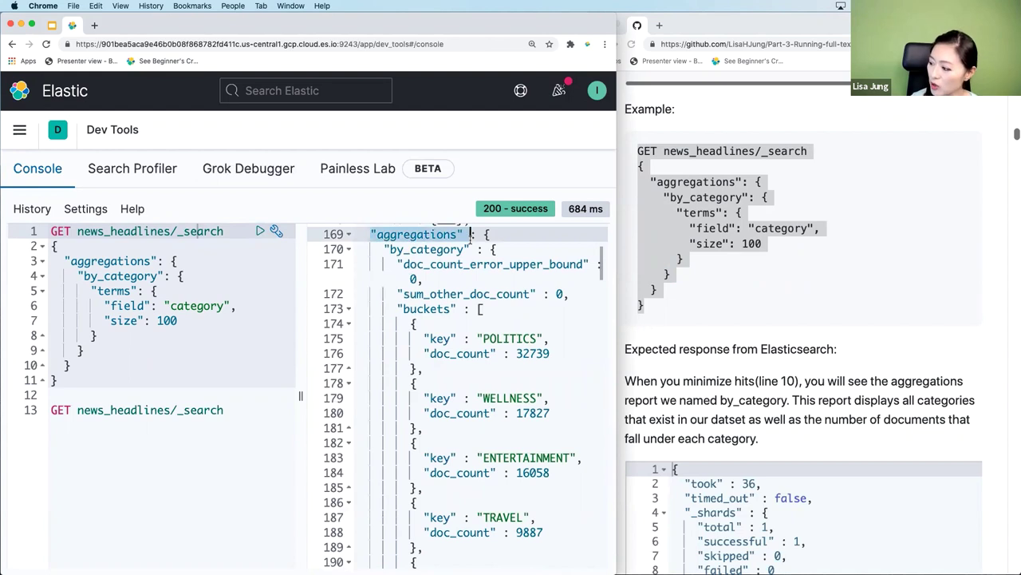
{"action": "left_click_drag", "start_coordinate": [384, 249], "coordinate": [471, 249]}
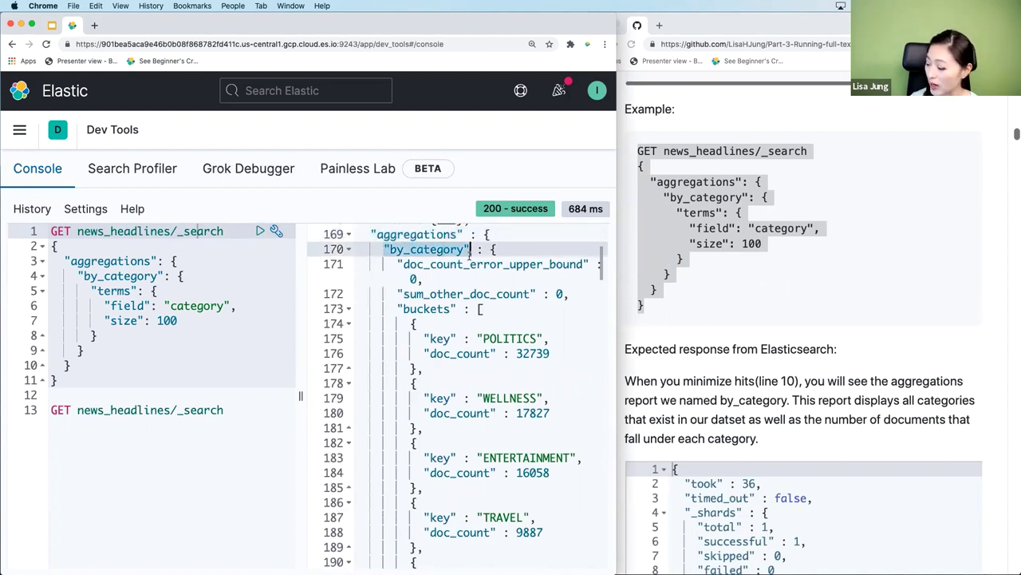
Examine the buckets array in the by_category report, going through each category's key and doc_count
{"action": "left_click_drag", "start_coordinate": [398, 308], "coordinate": [452, 309]}
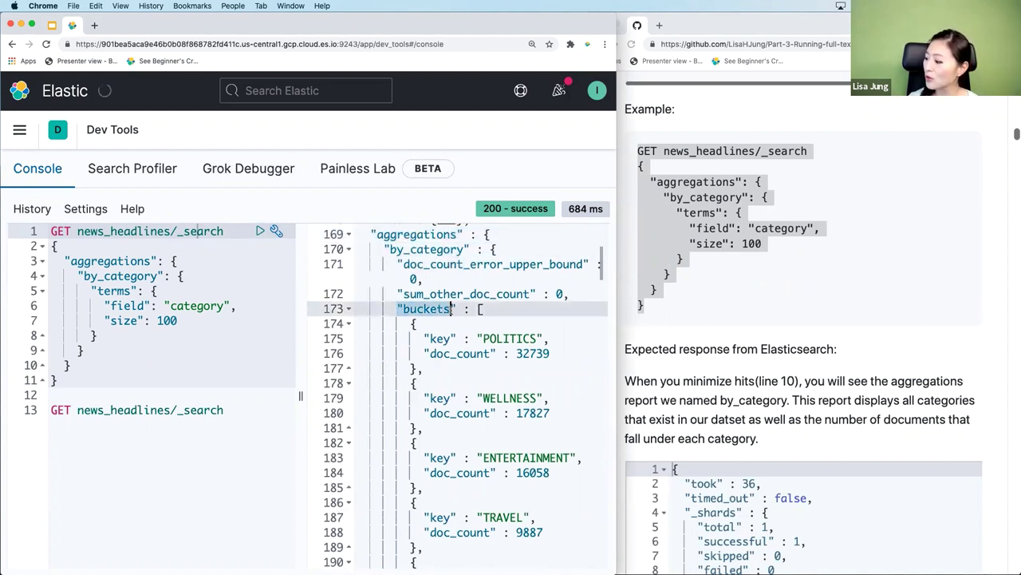
{"action": "scroll", "coordinate": [455, 323], "scroll_direction": "down", "scroll_amount": 2}
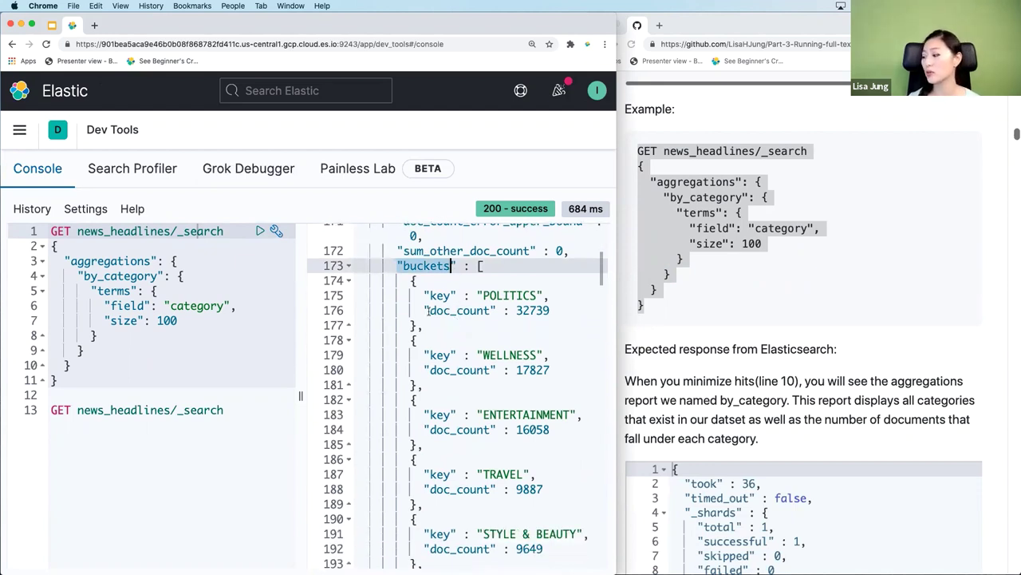
{"action": "left_click", "coordinate": [495, 295]}
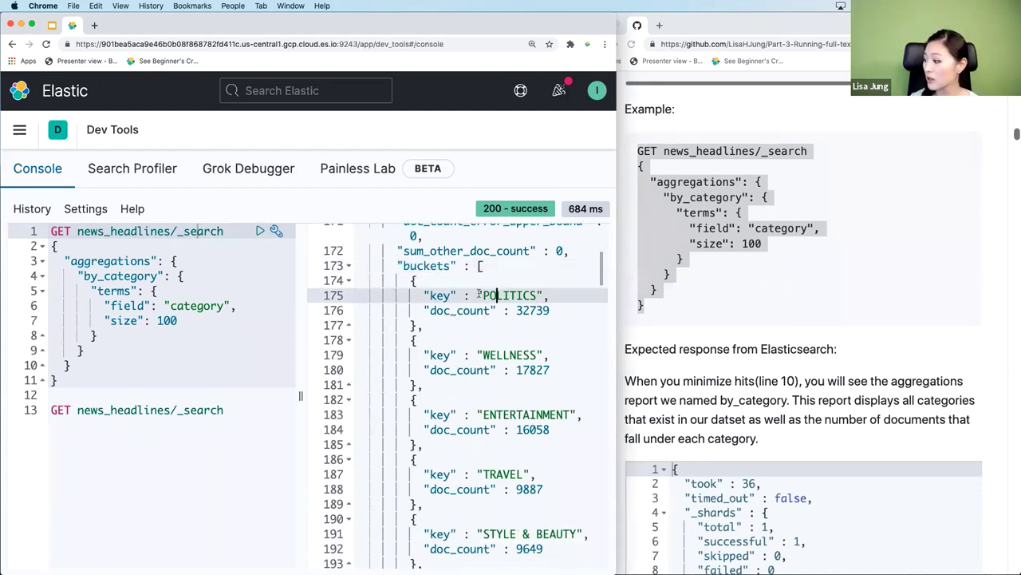
{"action": "left_click_drag", "start_coordinate": [478, 295], "coordinate": [540, 295]}
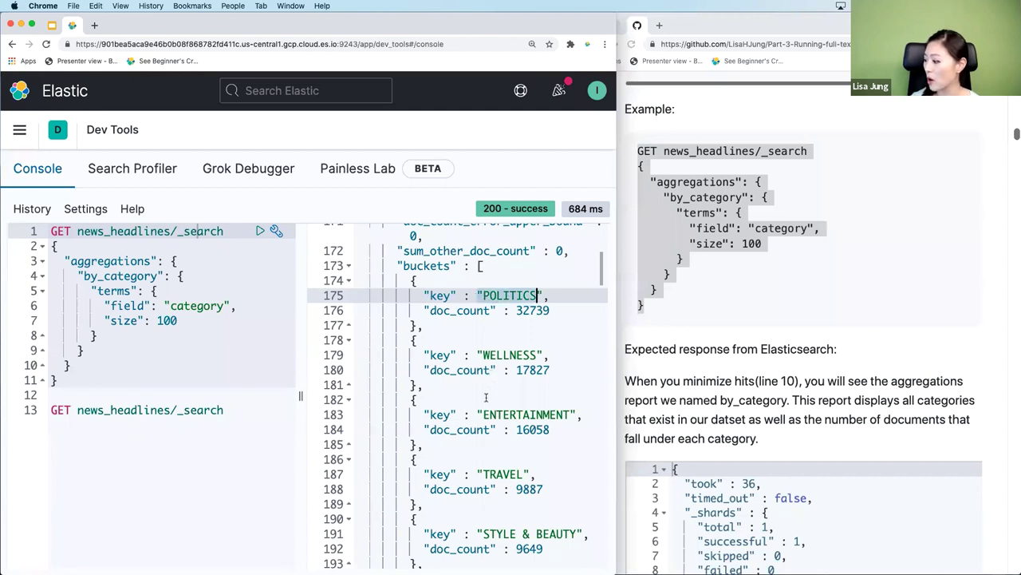
{"action": "left_click_drag", "start_coordinate": [482, 414], "coordinate": [565, 414]}
{"action": "scroll", "coordinate": [565, 415], "scroll_direction": "down", "scroll_amount": 5}
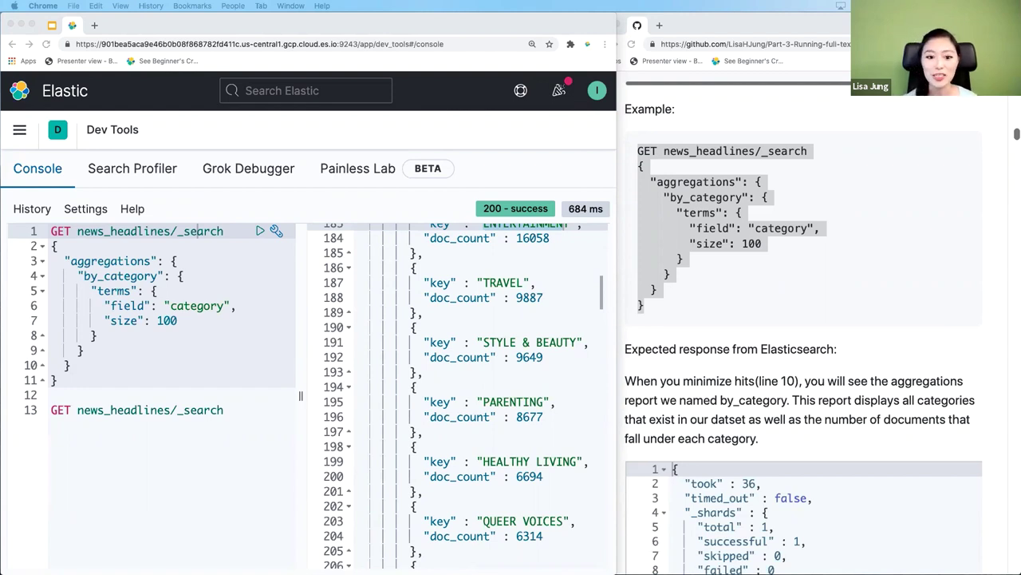
Read the repo's Full Text Queries section on searching for search terms, including the match query syntax
{"action": "left_click", "coordinate": [806, 302]}
{"action": "scroll", "coordinate": [806, 307], "scroll_direction": "down", "scroll_amount": 5}
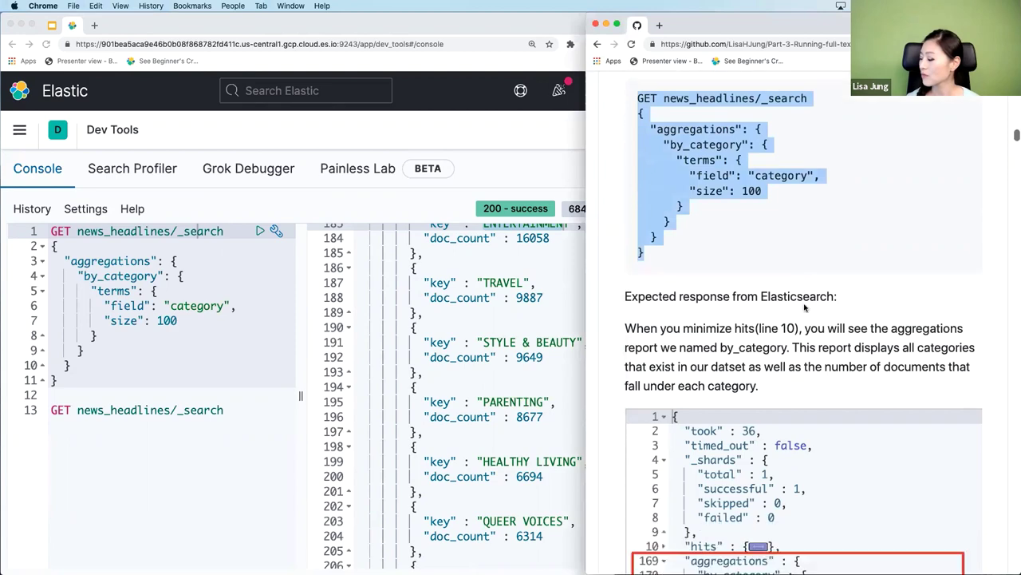
{"action": "scroll", "coordinate": [806, 307], "scroll_direction": "down", "scroll_amount": 10}
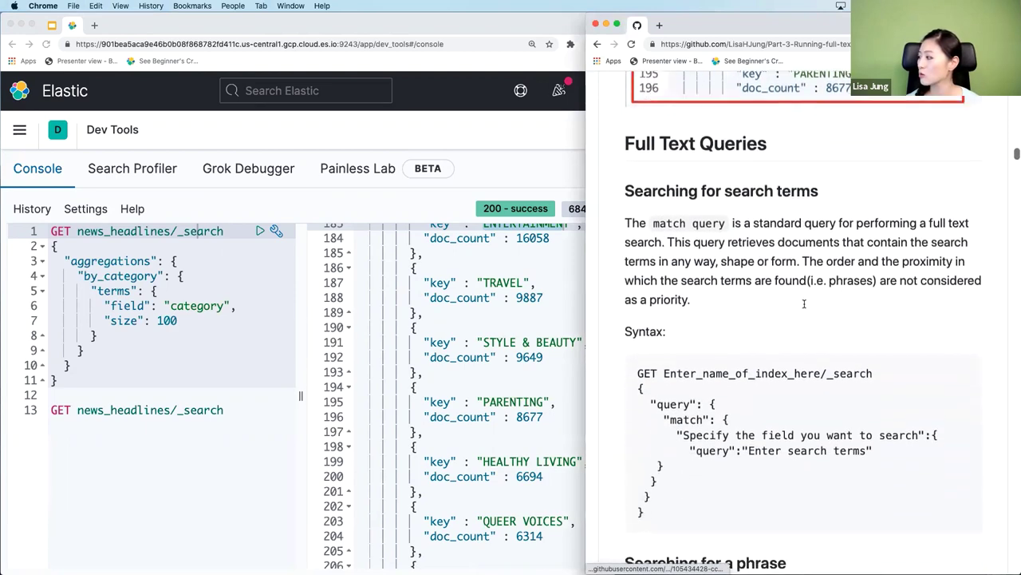
{"action": "scroll", "coordinate": [804, 307], "scroll_direction": "down", "scroll_amount": 1}
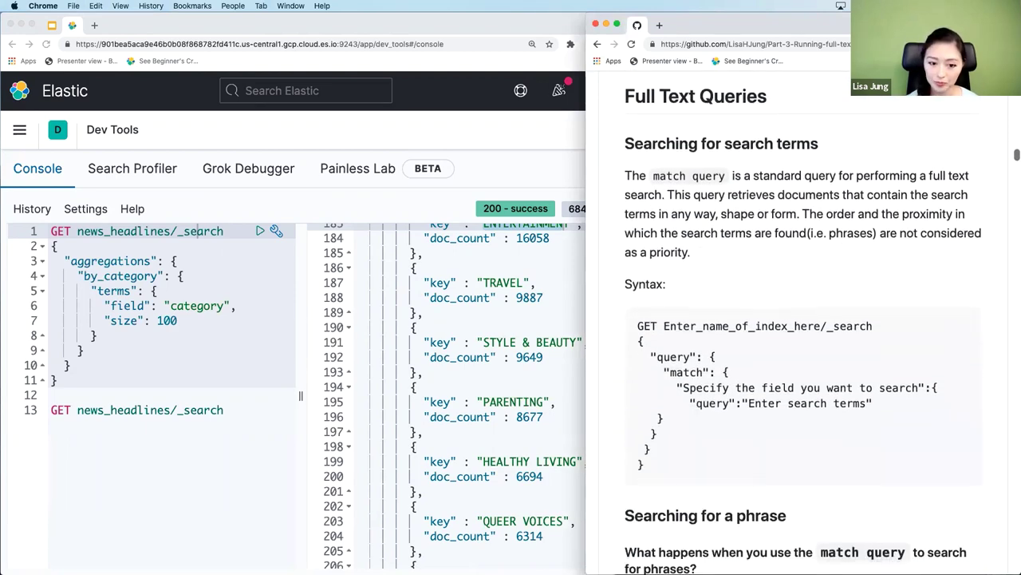
{"action": "left_click", "coordinate": [198, 230]}
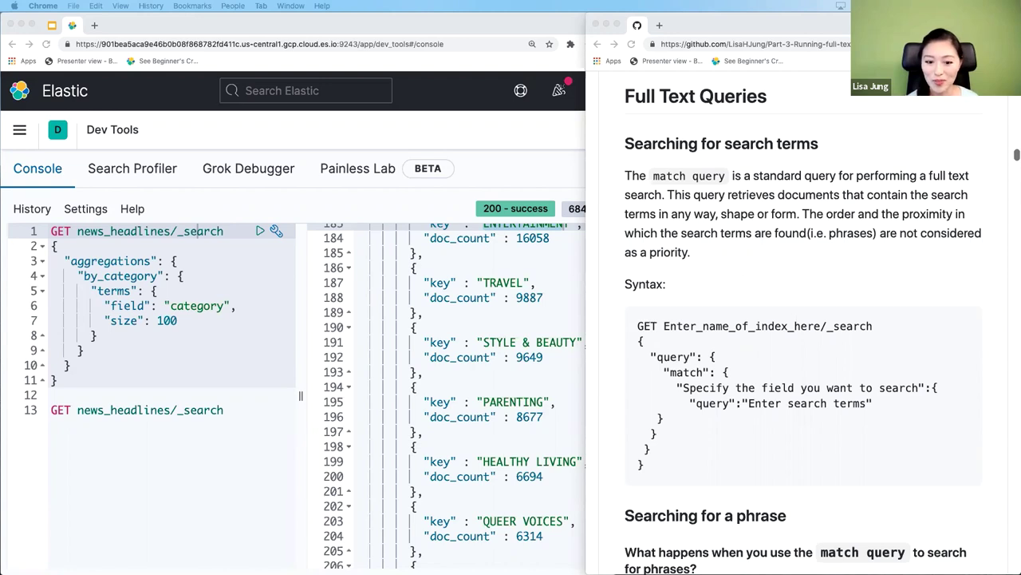
Read the repo's Searching for a phrase example, examining its index name, match query, headline field and "Shape of you" search terms
{"action": "left_click", "coordinate": [692, 425]}
{"action": "scroll", "coordinate": [691, 425], "scroll_direction": "down", "scroll_amount": 3}
{"action": "scroll", "coordinate": [690, 424], "scroll_direction": "down", "scroll_amount": 5}
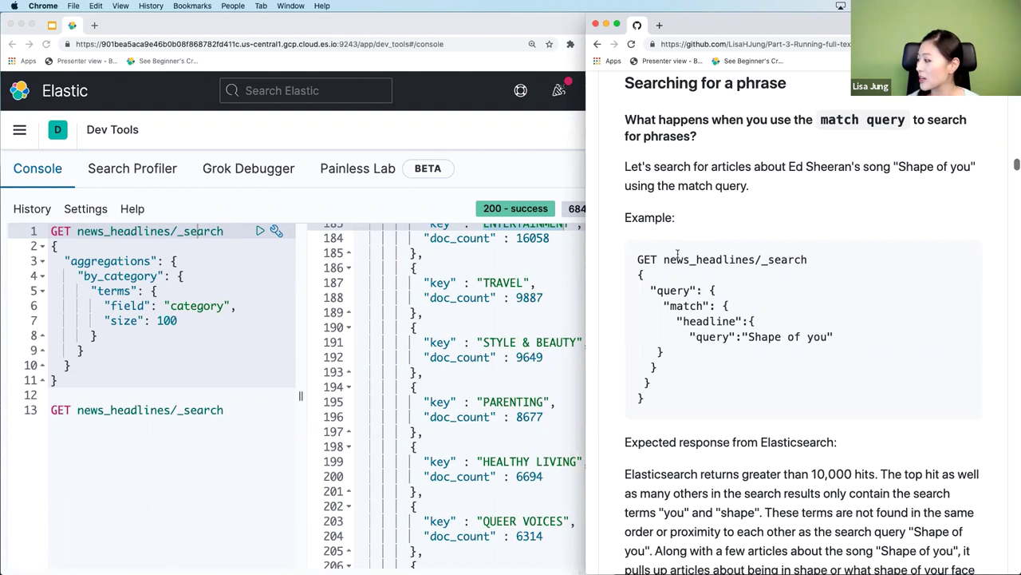
{"action": "left_click_drag", "start_coordinate": [637, 261], "coordinate": [673, 260]}
{"action": "left_click_drag", "start_coordinate": [759, 260], "coordinate": [808, 260]}
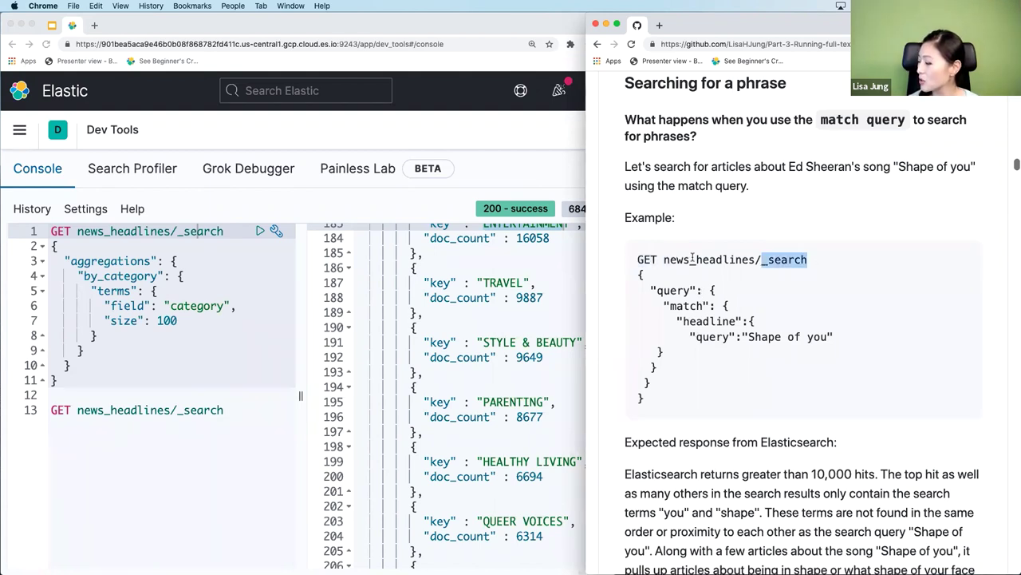
{"action": "left_click_drag", "start_coordinate": [675, 260], "coordinate": [778, 260]}
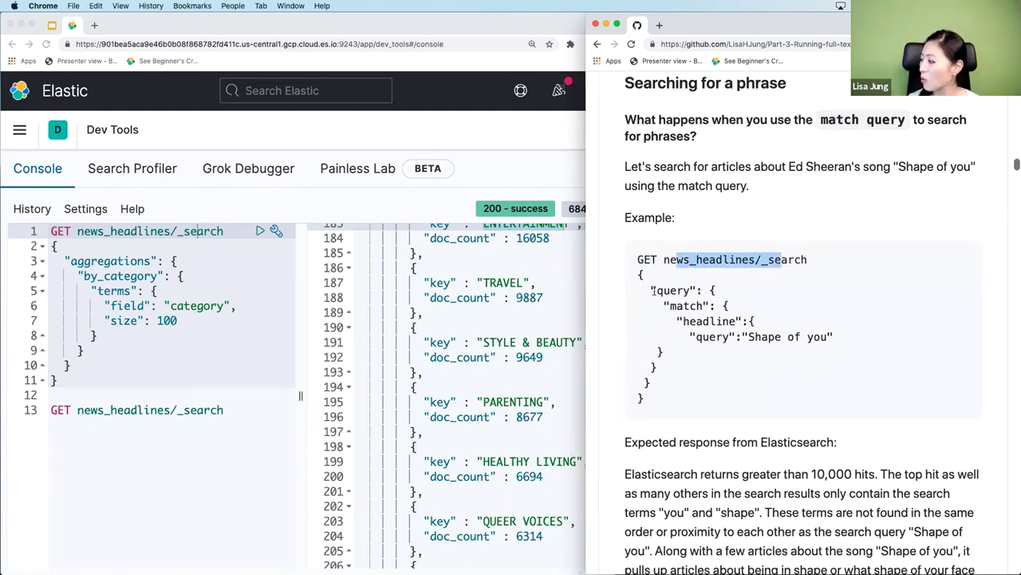
{"action": "left_click_drag", "start_coordinate": [653, 291], "coordinate": [752, 349]}
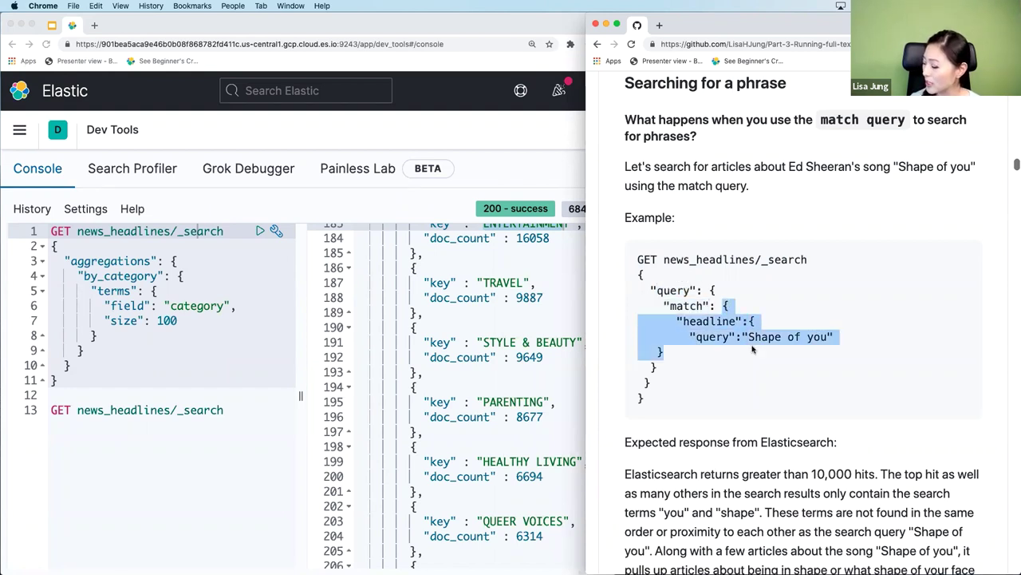
{"action": "left_click", "coordinate": [757, 338]}
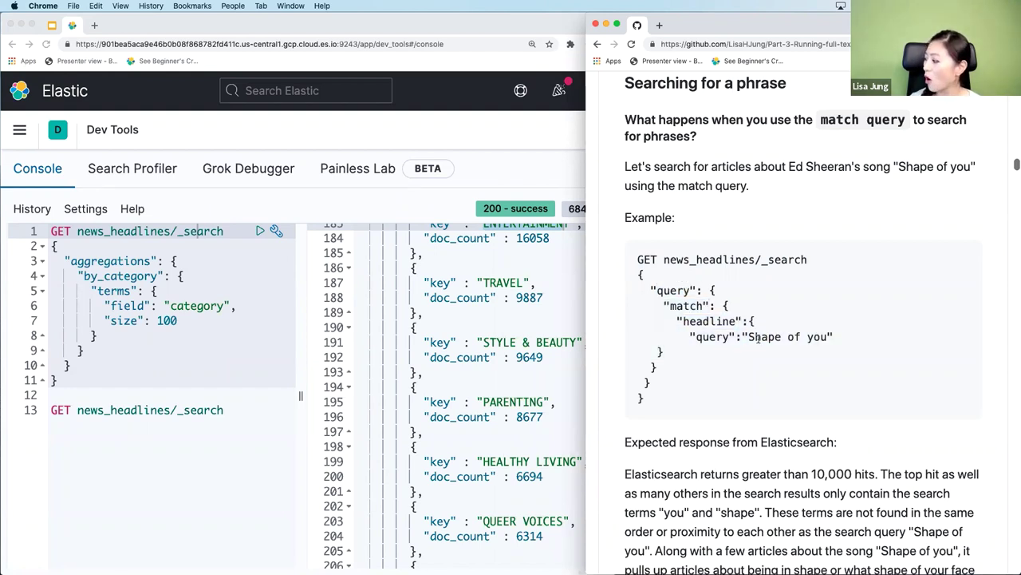
{"action": "left_click_drag", "start_coordinate": [748, 338], "coordinate": [833, 339]}
{"action": "left_click_drag", "start_coordinate": [690, 321], "coordinate": [739, 322]}
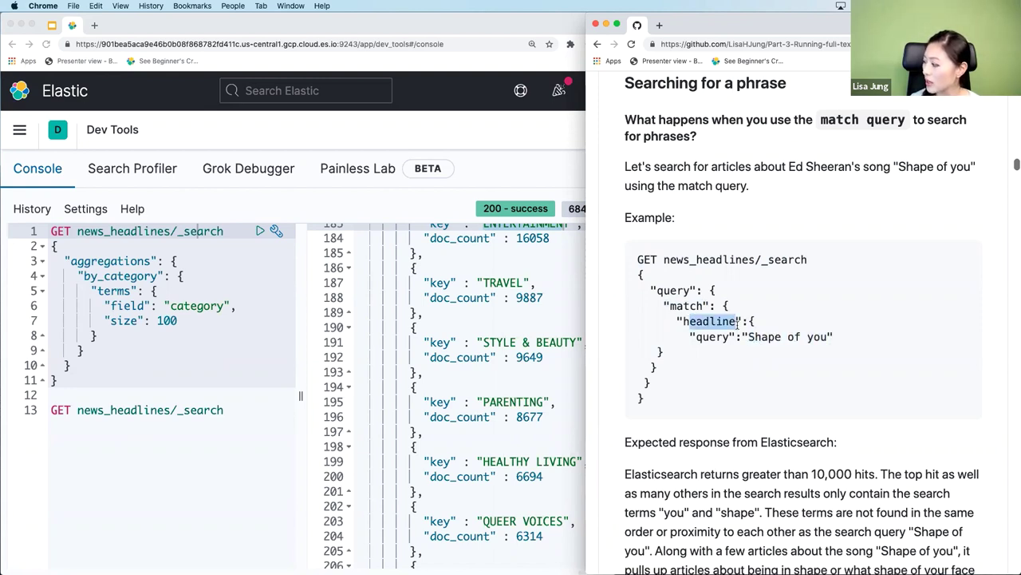
Copy the repo's match query example (field headline, query "Shape of you") above the existing console requests and run it
{"action": "left_click", "coordinate": [677, 375]}
{"action": "left_click_drag", "start_coordinate": [647, 404], "coordinate": [668, 275]}
{"action": "key", "text": "super+c"}
{"action": "left_click", "coordinate": [51, 231]}
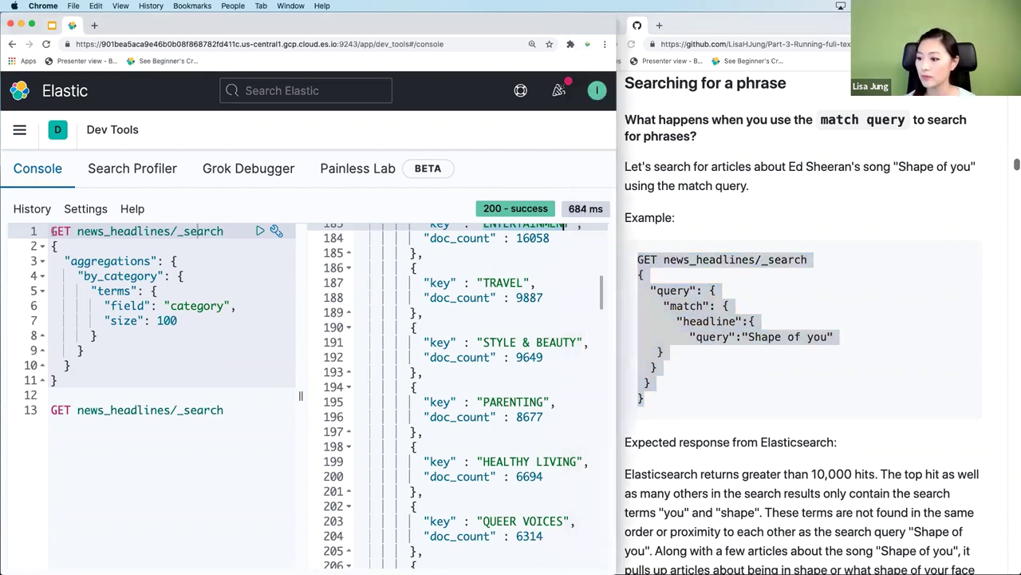
{"action": "key", "text": "Return"}
{"action": "key", "text": "Return"}
{"action": "key", "text": "Up"}
{"action": "key", "text": "Up"}
{"action": "key", "text": "super+v"}
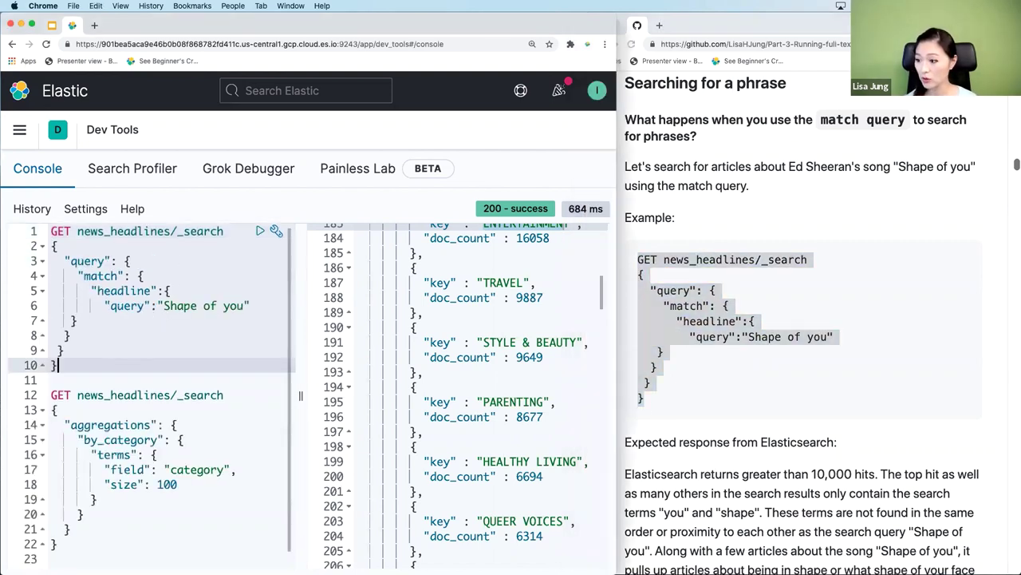
{"action": "left_click", "coordinate": [166, 231]}
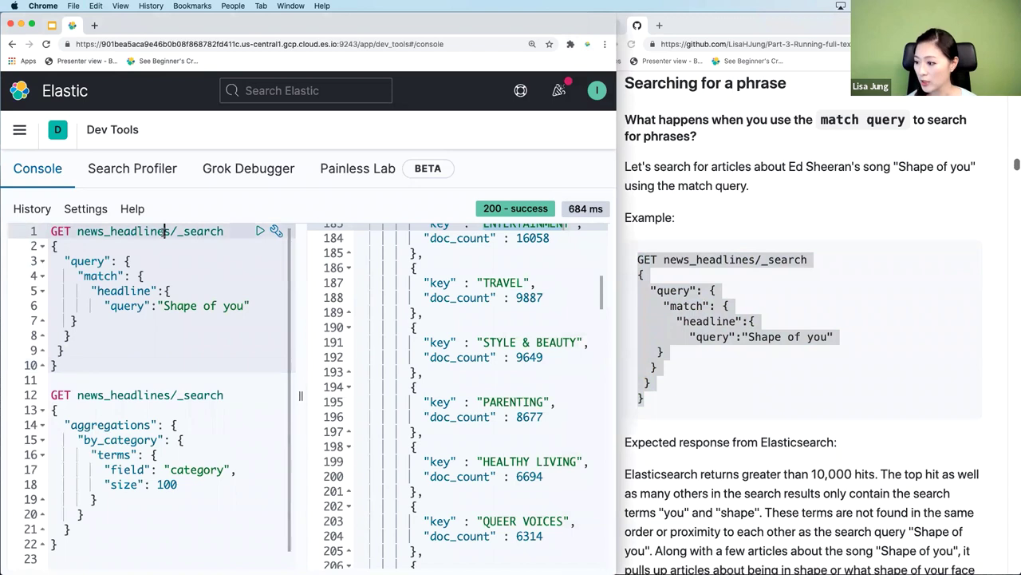
{"action": "left_click", "coordinate": [260, 230]}
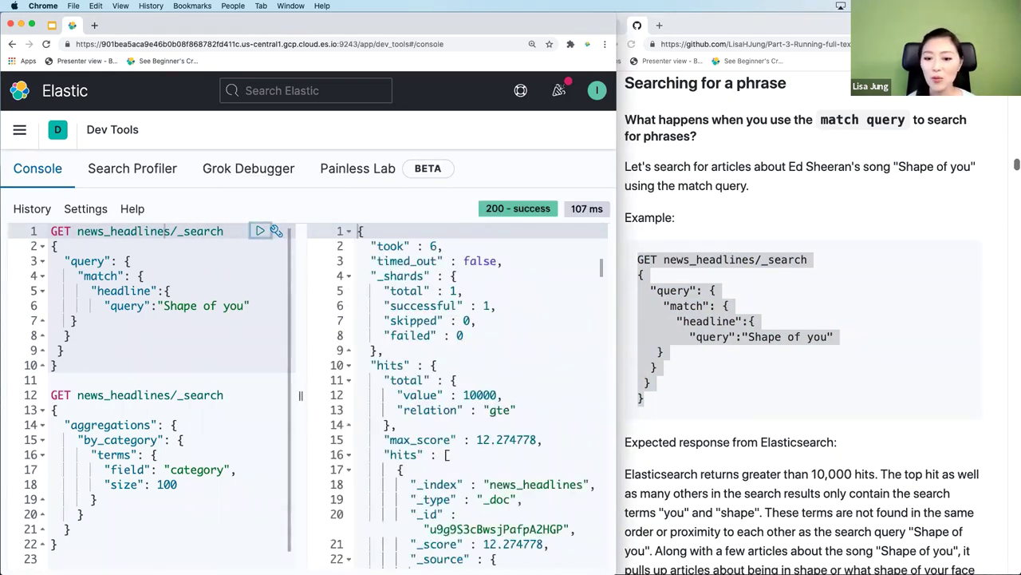
Examine the match query response's total hits value and relation, plus the top hit's headline for the matched search terms
{"action": "scroll", "coordinate": [517, 471], "scroll_direction": "down", "scroll_amount": 5}
{"action": "left_click", "coordinate": [399, 310]}
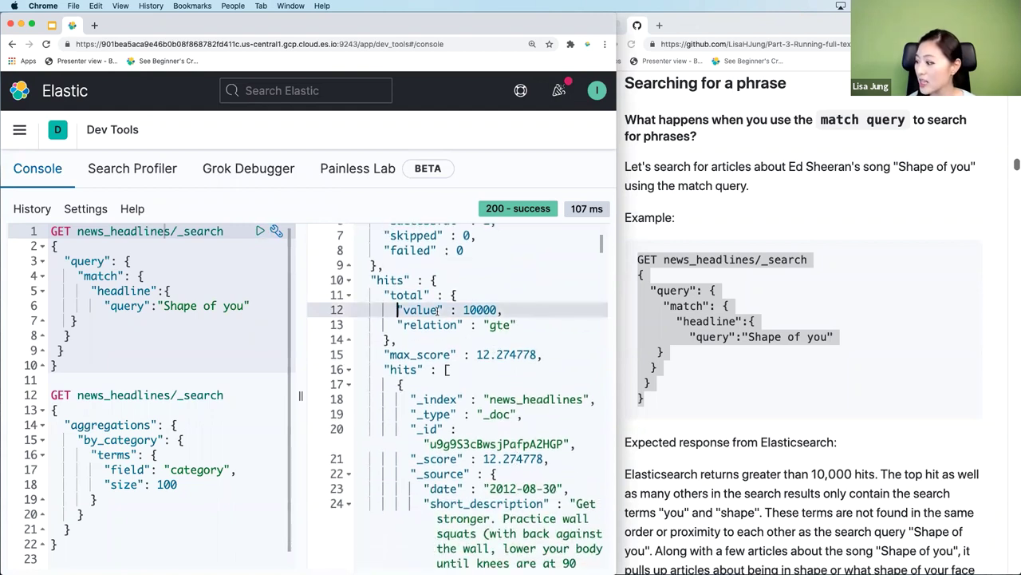
{"action": "left_click", "coordinate": [539, 324], "text": "shift"}
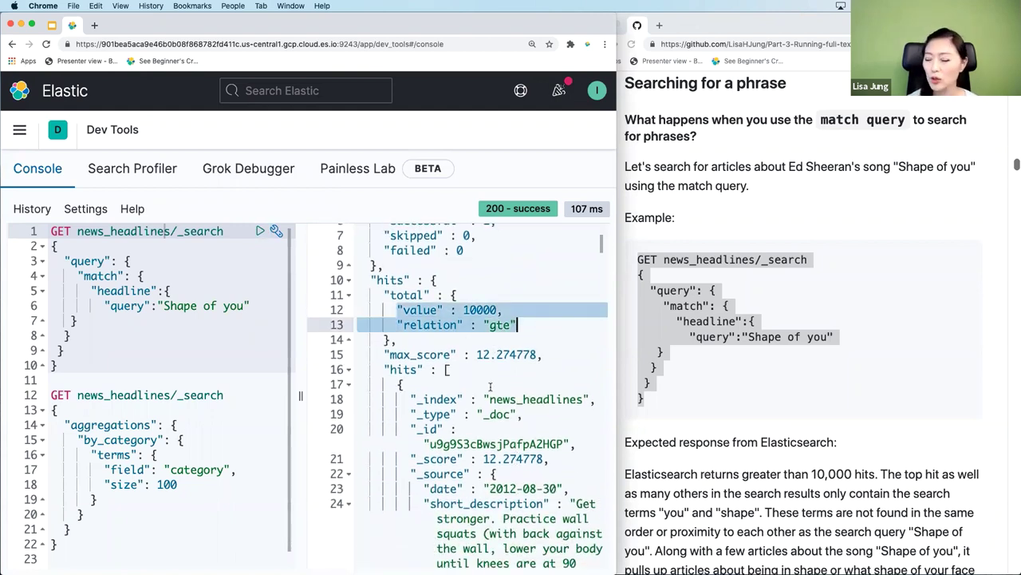
{"action": "scroll", "coordinate": [490, 387], "scroll_direction": "down", "scroll_amount": 5}
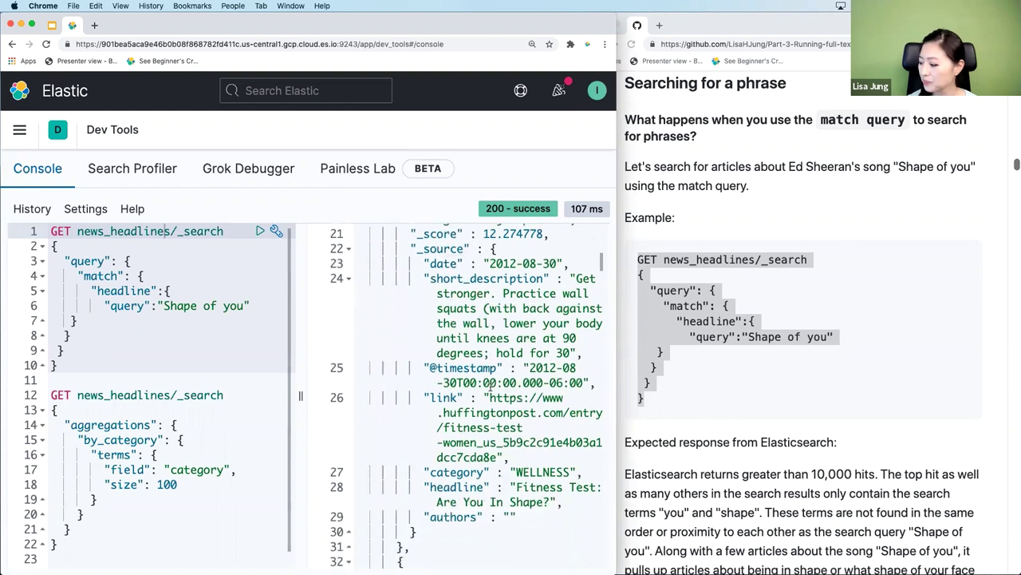
{"action": "left_click_drag", "start_coordinate": [426, 461], "coordinate": [559, 475]}
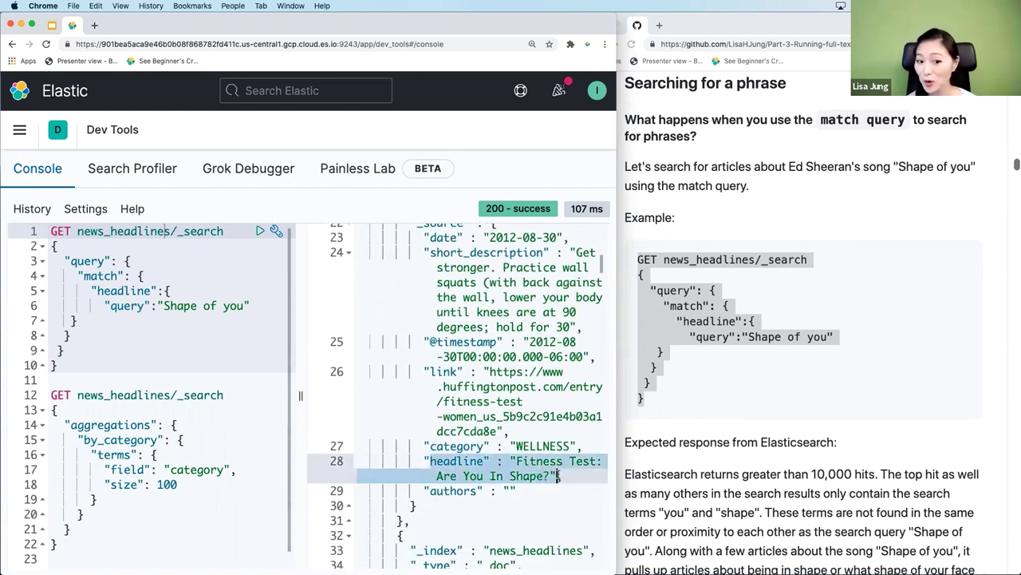
{"action": "scroll", "coordinate": [531, 469], "scroll_direction": "down", "scroll_amount": 3}
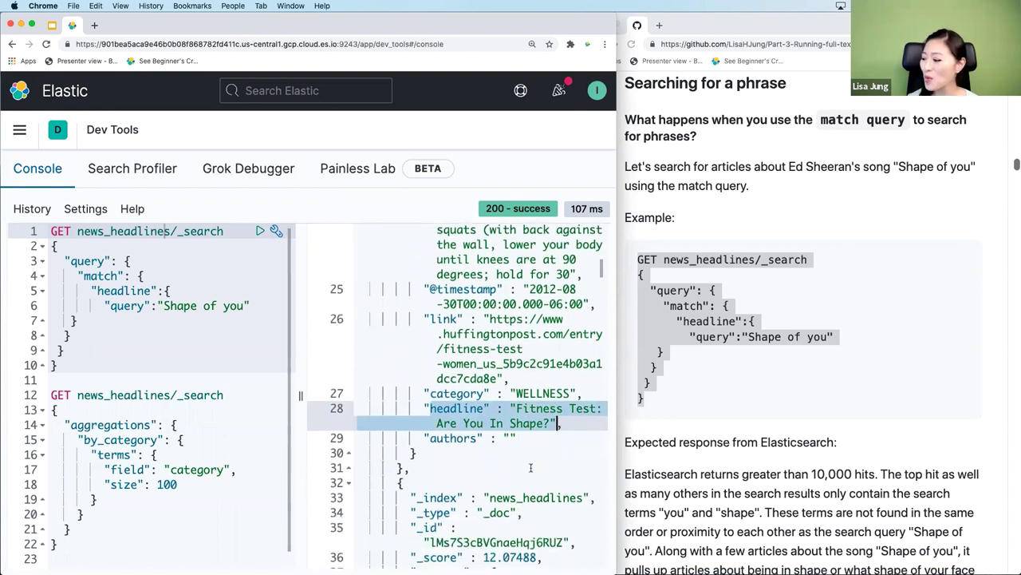
{"action": "left_click", "coordinate": [518, 378]}
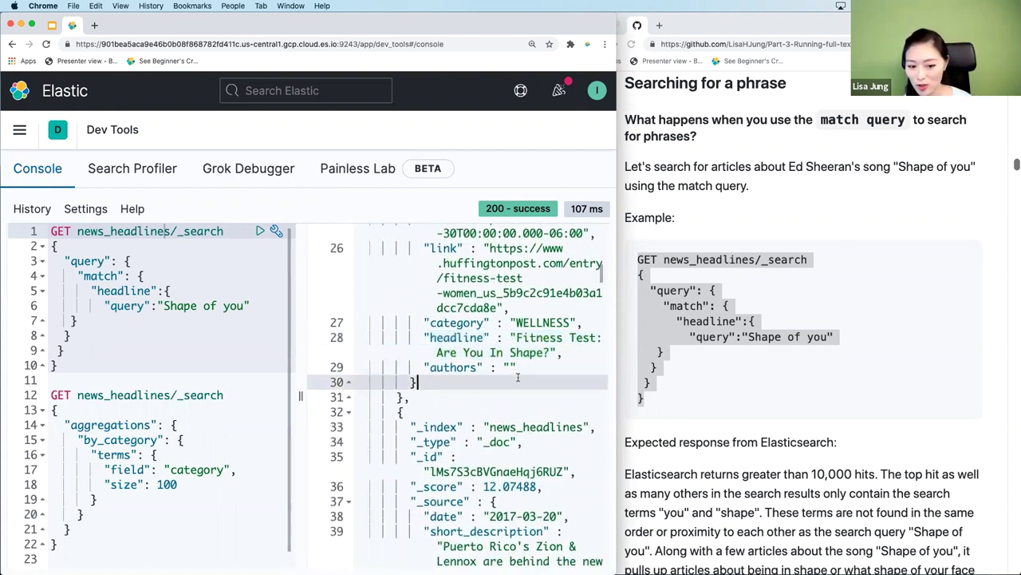
{"action": "left_click_drag", "start_coordinate": [463, 351], "coordinate": [546, 352]}
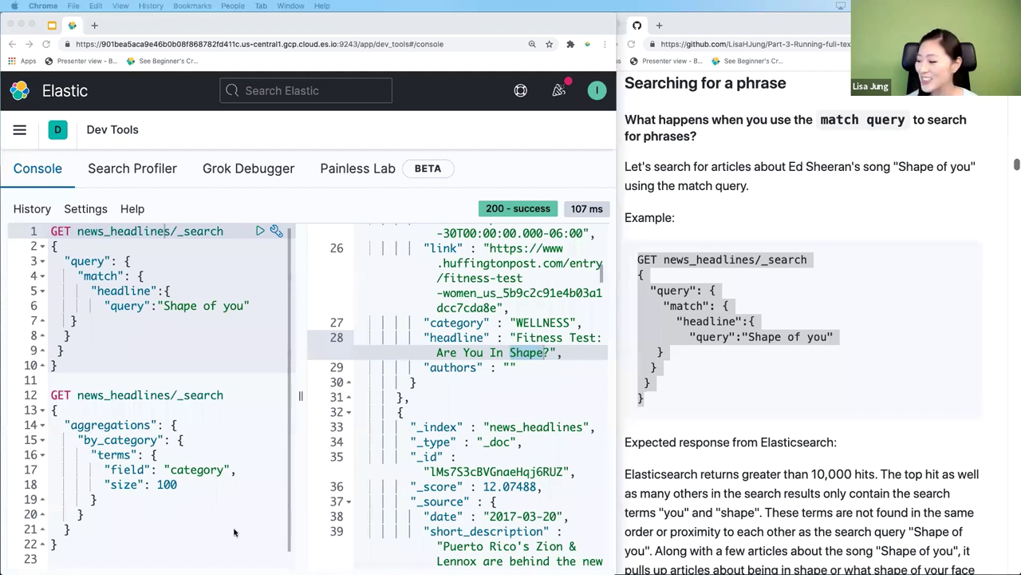
Compare the headlines of the second and third hits with the searched phrase "Shape of you"
{"action": "left_click", "coordinate": [499, 541]}
{"action": "scroll", "coordinate": [499, 537], "scroll_direction": "down", "scroll_amount": 3}
{"action": "scroll", "coordinate": [498, 536], "scroll_direction": "down", "scroll_amount": 5}
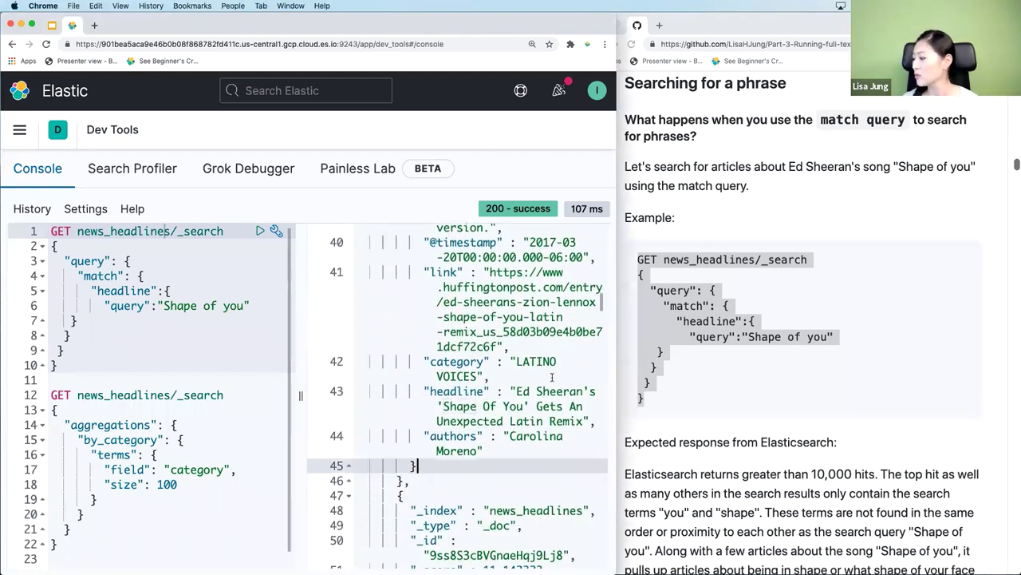
{"action": "left_click_drag", "start_coordinate": [432, 391], "coordinate": [585, 421]}
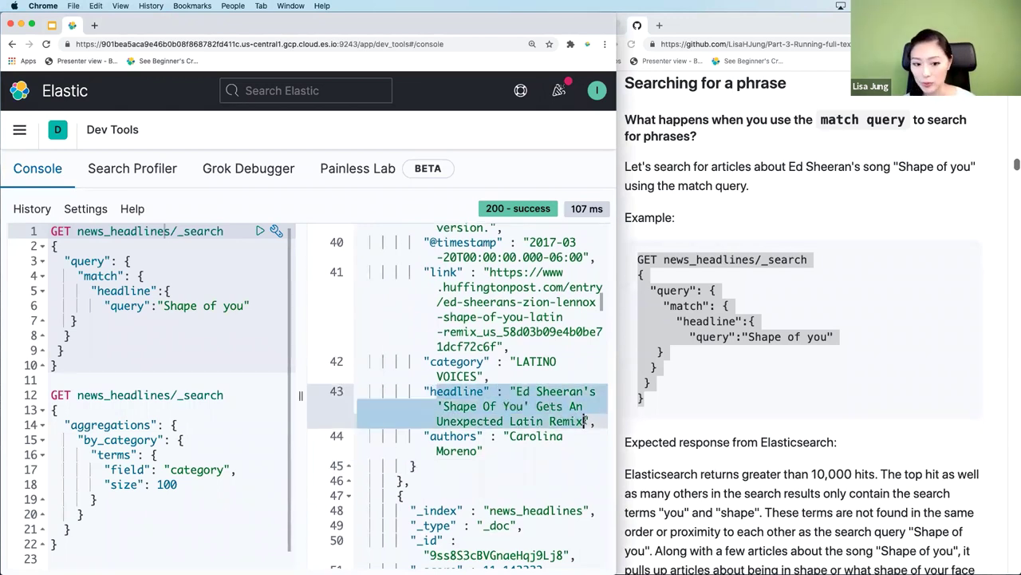
{"action": "left_click", "coordinate": [585, 421]}
{"action": "scroll", "coordinate": [577, 417], "scroll_direction": "down", "scroll_amount": 5}
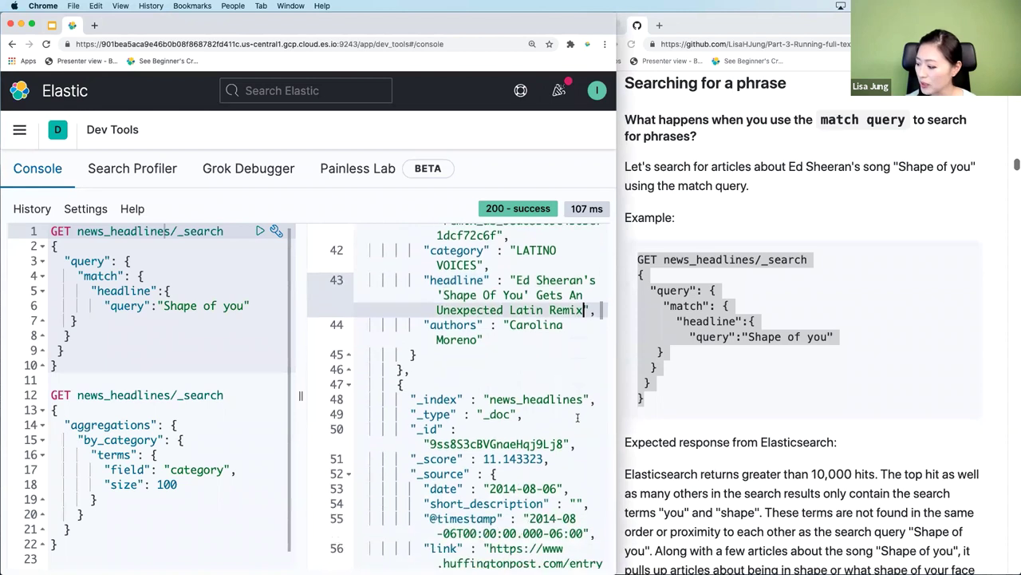
{"action": "scroll", "coordinate": [577, 417], "scroll_direction": "down", "scroll_amount": 10}
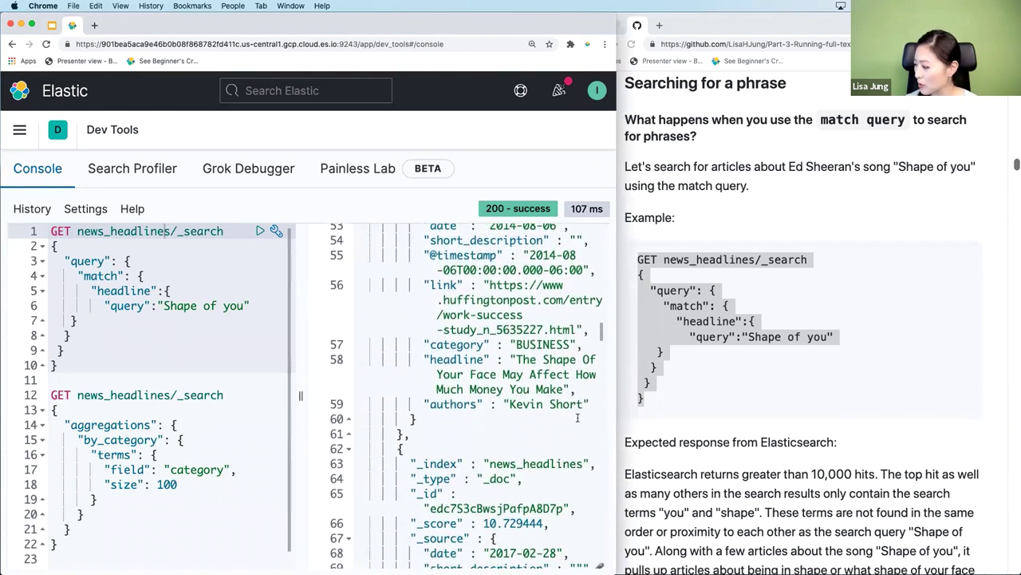
{"action": "left_click", "coordinate": [471, 373]}
{"action": "left_click_drag", "start_coordinate": [425, 359], "coordinate": [576, 389]}
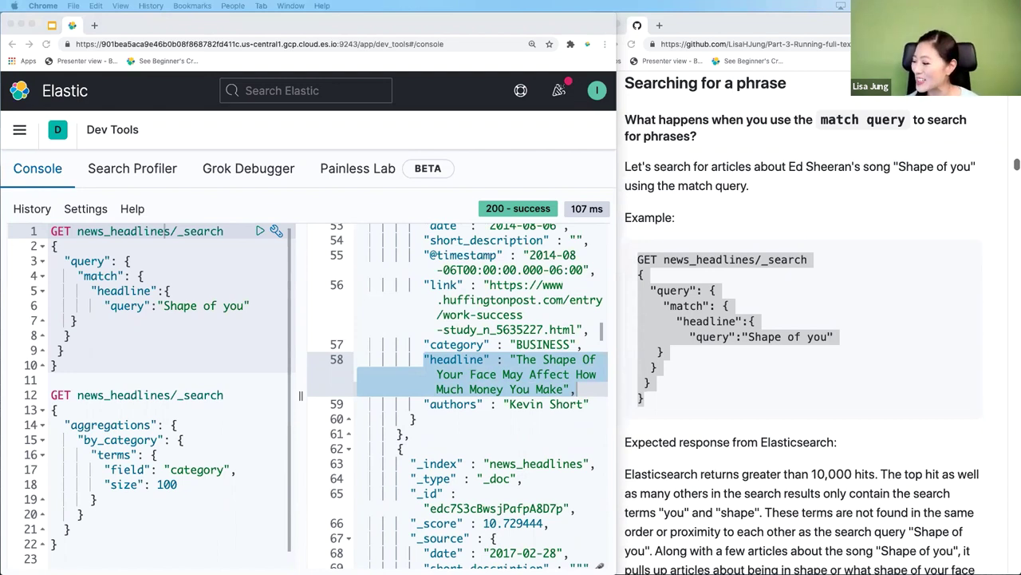
Read the headlines of the remaining match query hits and compare them with the searched phrase "Shape of you"
{"action": "left_click", "coordinate": [588, 439]}
{"action": "scroll", "coordinate": [513, 428], "scroll_direction": "down", "scroll_amount": 5}
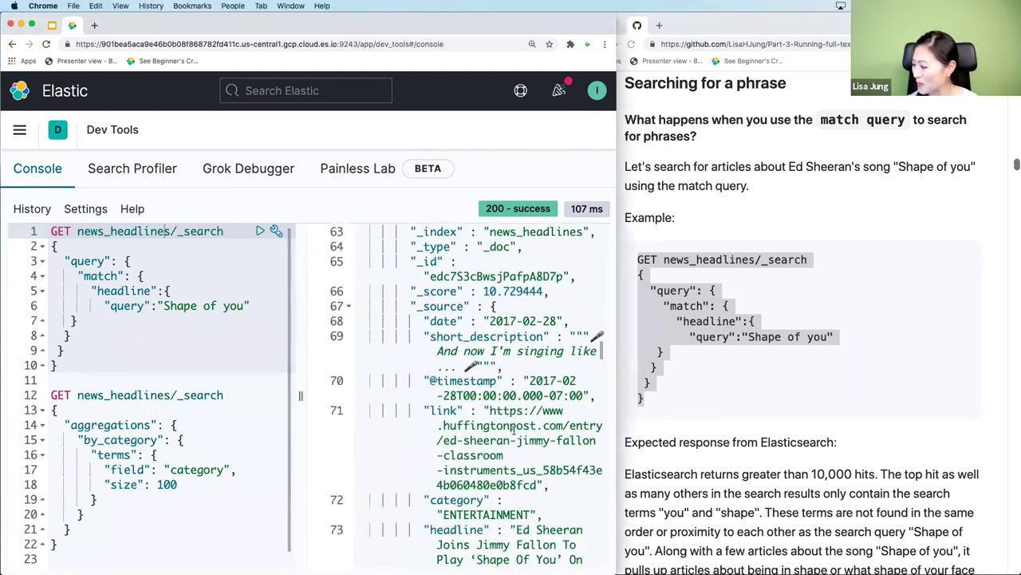
{"action": "scroll", "coordinate": [513, 428], "scroll_direction": "down", "scroll_amount": 8}
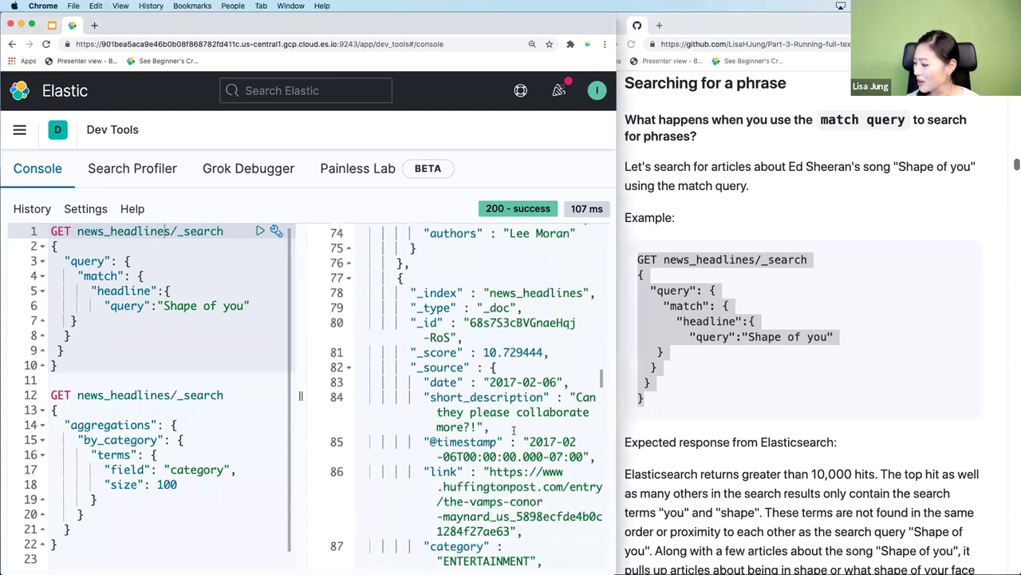
{"action": "scroll", "coordinate": [513, 431], "scroll_direction": "down", "scroll_amount": 15}
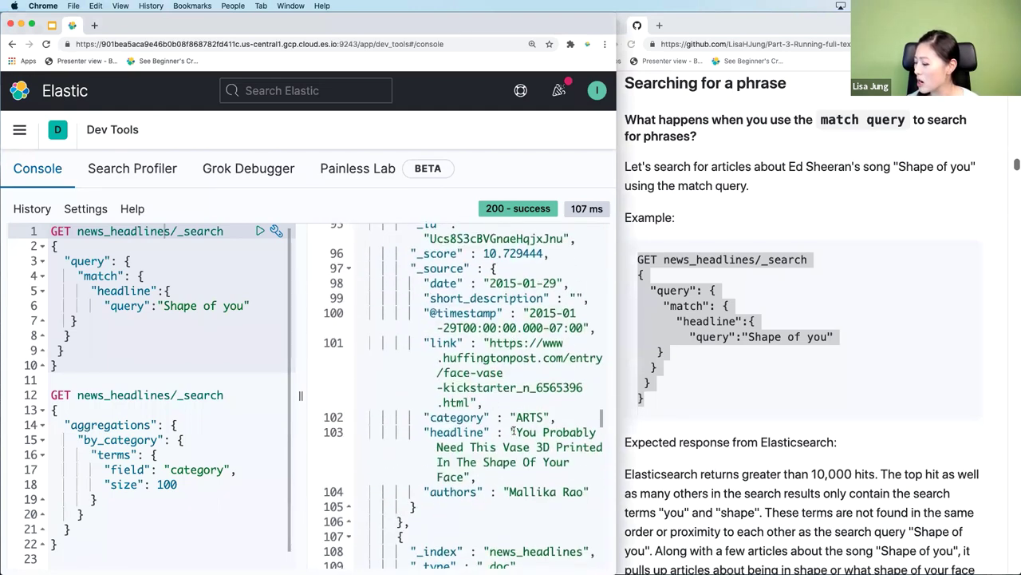
{"action": "scroll", "coordinate": [513, 431], "scroll_direction": "down", "scroll_amount": 1}
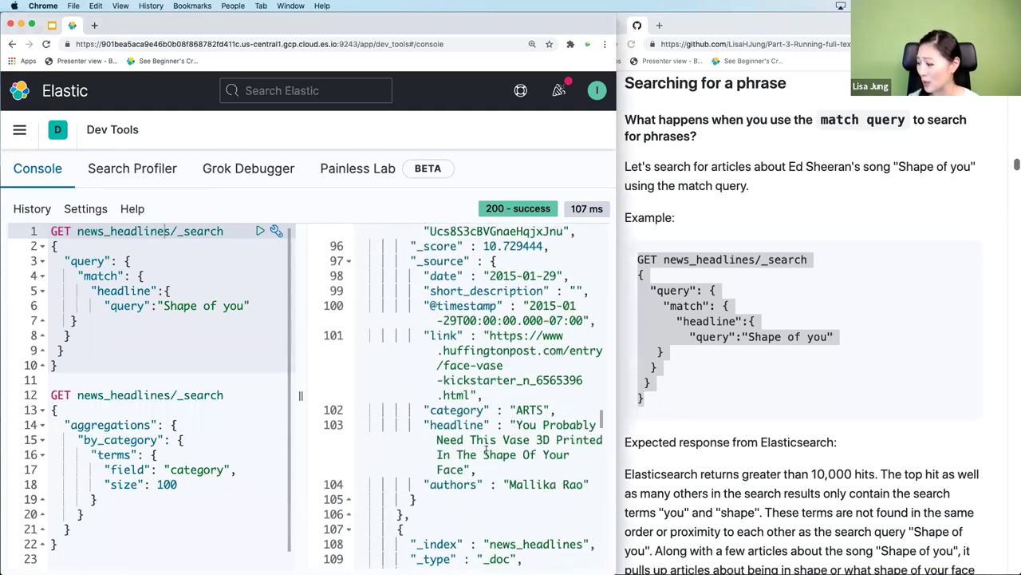
{"action": "left_click_drag", "start_coordinate": [487, 451], "coordinate": [477, 469]}
{"action": "scroll", "coordinate": [513, 468], "scroll_direction": "down", "scroll_amount": 11}
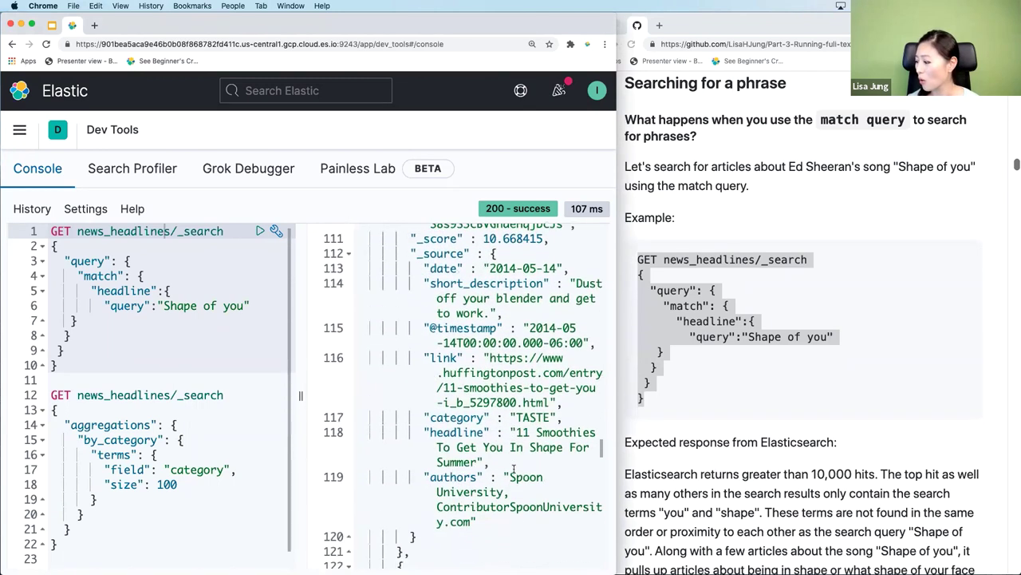
{"action": "scroll", "coordinate": [513, 469], "scroll_direction": "down", "scroll_amount": 1}
{"action": "left_click_drag", "start_coordinate": [529, 432], "coordinate": [490, 448]}
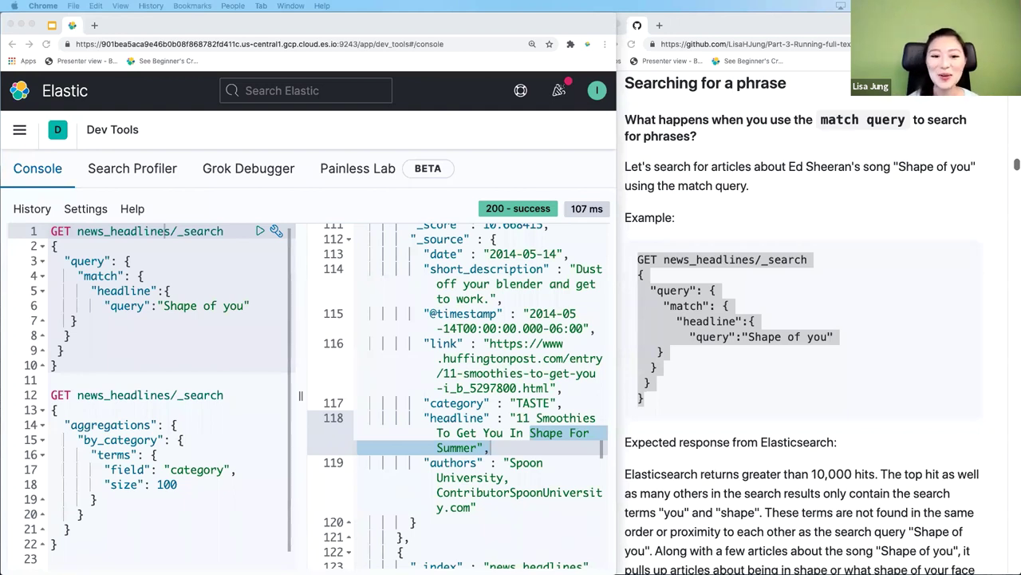
Read the repo's section on searching for phrases with match_phrase, examining its syntax, example request and match criteria
{"action": "triple_click", "coordinate": [794, 381]}
{"action": "scroll", "coordinate": [794, 380], "scroll_direction": "down", "scroll_amount": 2}
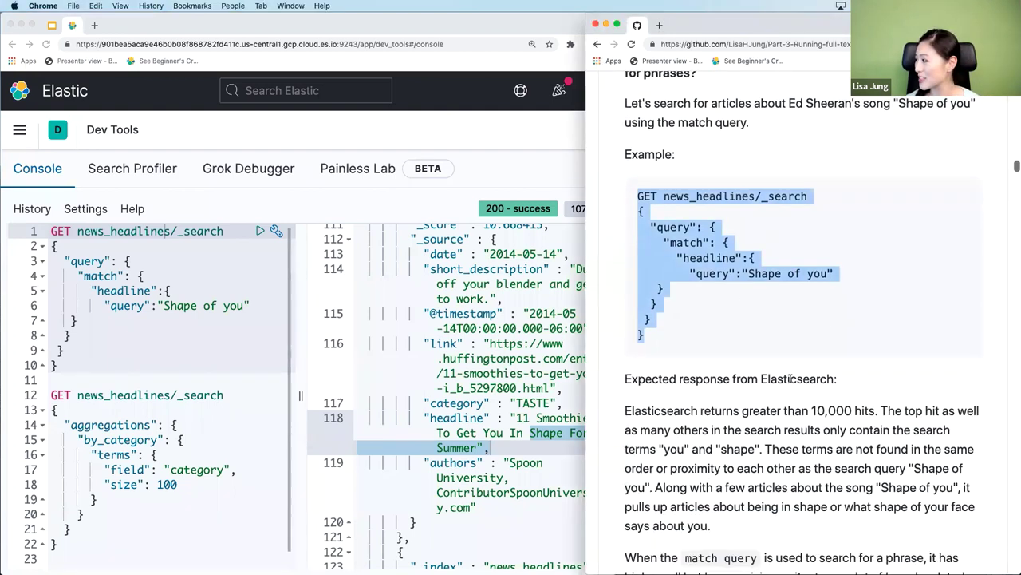
{"action": "scroll", "coordinate": [790, 380], "scroll_direction": "down", "scroll_amount": 10}
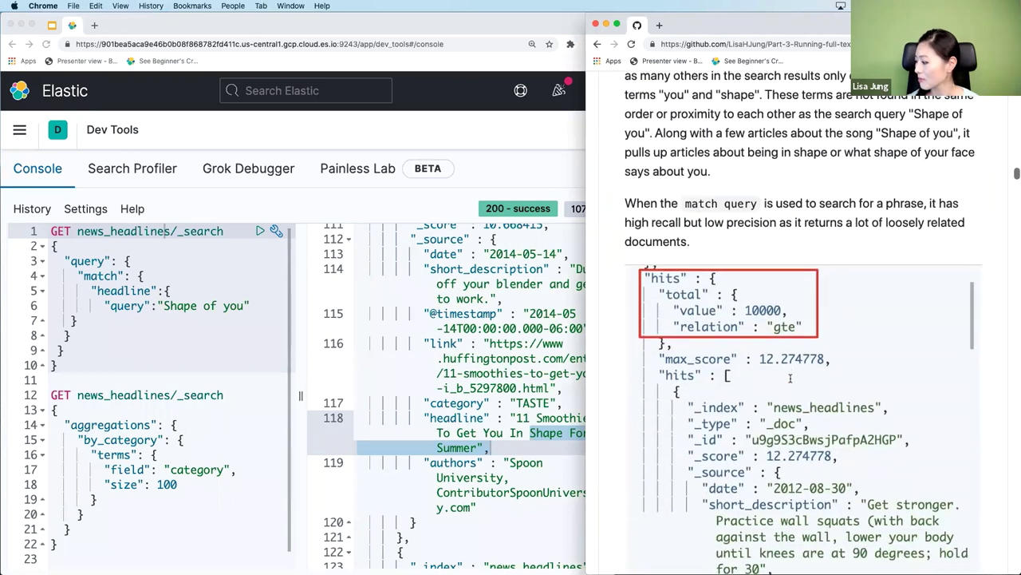
{"action": "scroll", "coordinate": [790, 379], "scroll_direction": "down", "scroll_amount": 15}
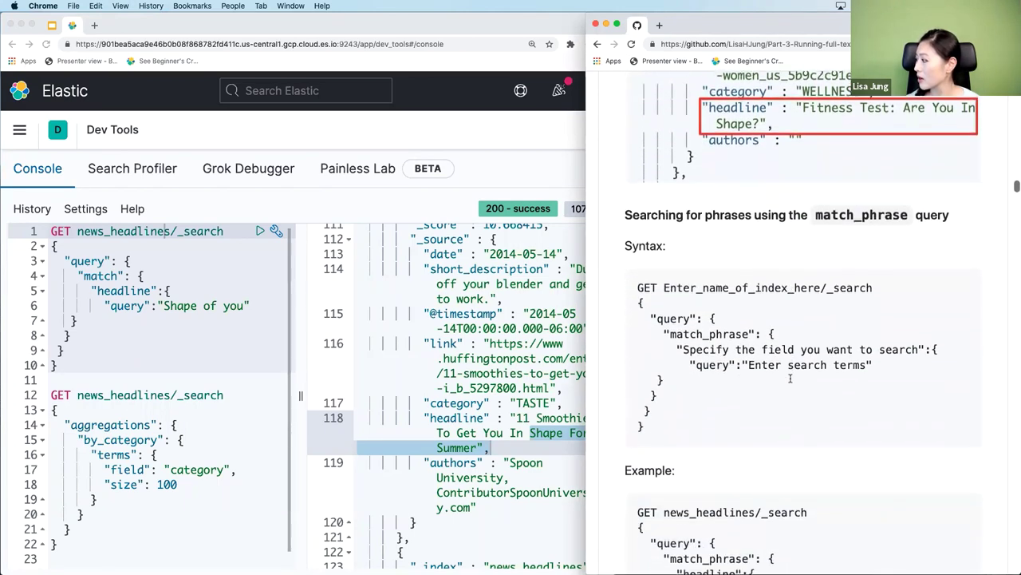
{"action": "scroll", "coordinate": [790, 379], "scroll_direction": "down", "scroll_amount": 3}
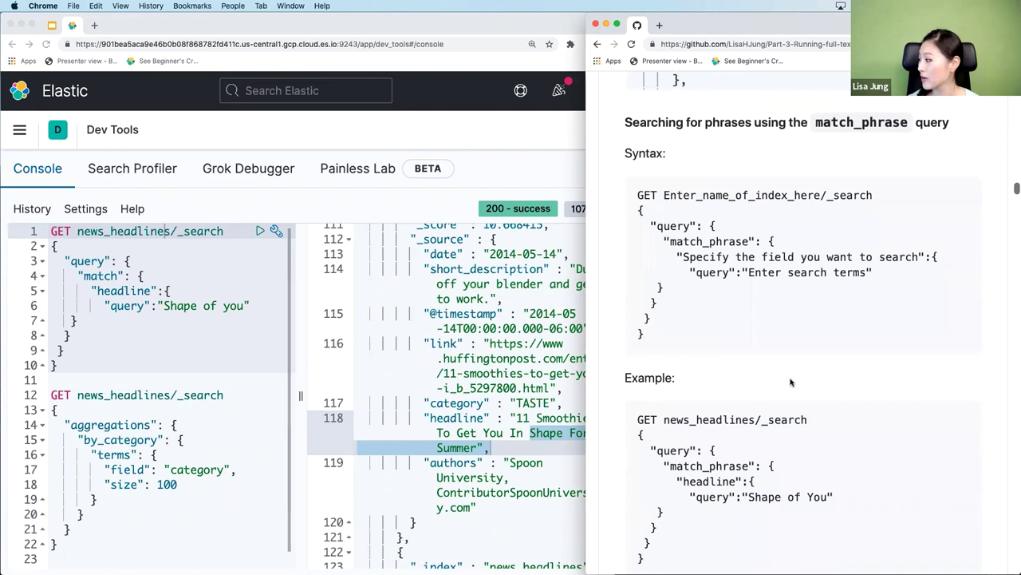
{"action": "scroll", "coordinate": [790, 381], "scroll_direction": "down", "scroll_amount": 8}
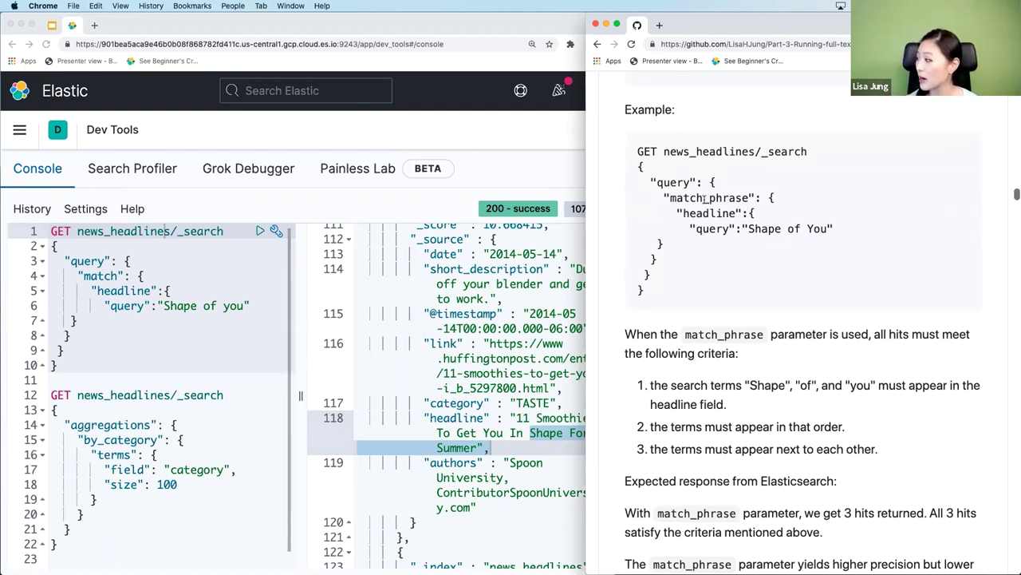
{"action": "left_click_drag", "start_coordinate": [669, 198], "coordinate": [752, 200]}
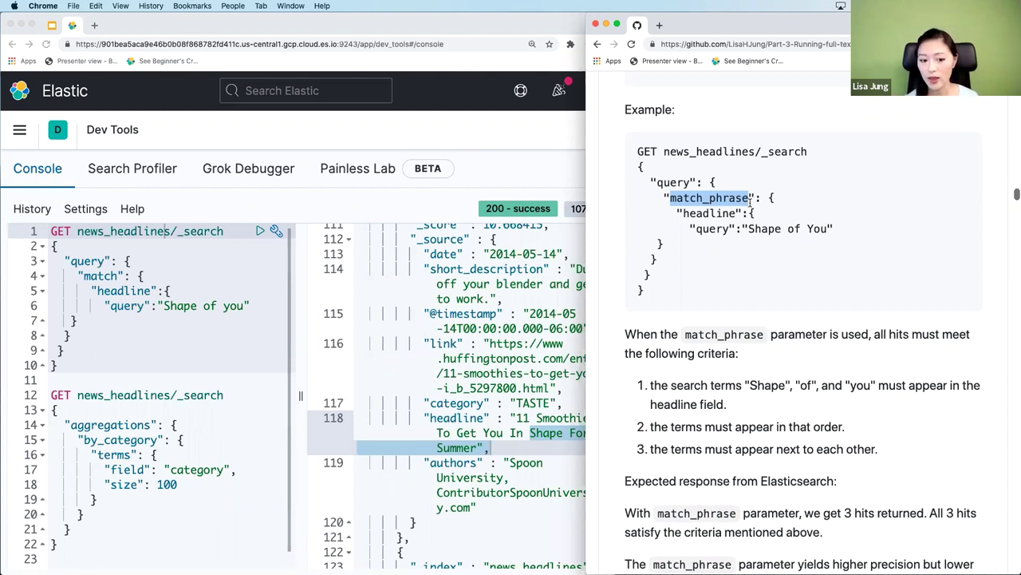
{"action": "key", "text": "super+grave"}
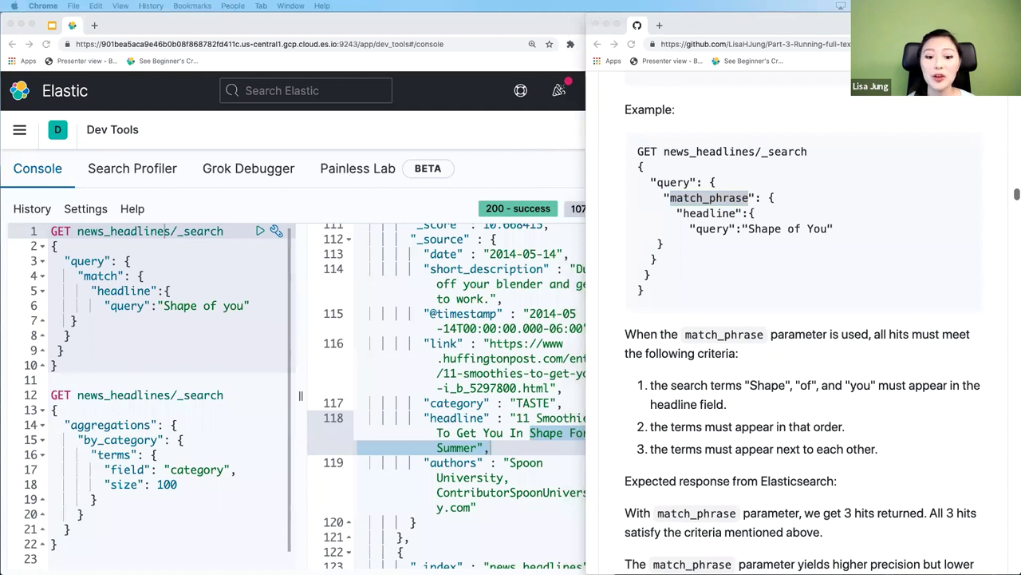
{"action": "key", "text": "super+grave"}
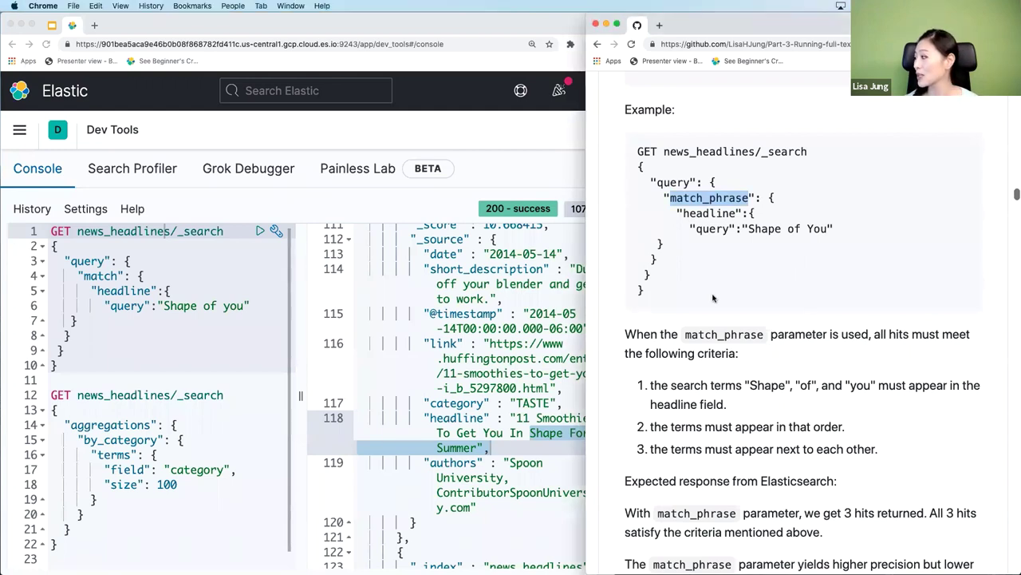
Copy the repo's match_phrase example (field headline, query "Shape of You") above the existing console requests and run it
{"action": "left_click_drag", "start_coordinate": [676, 309], "coordinate": [642, 142]}
{"action": "key", "text": "super+c"}
{"action": "key", "text": "super+grave"}
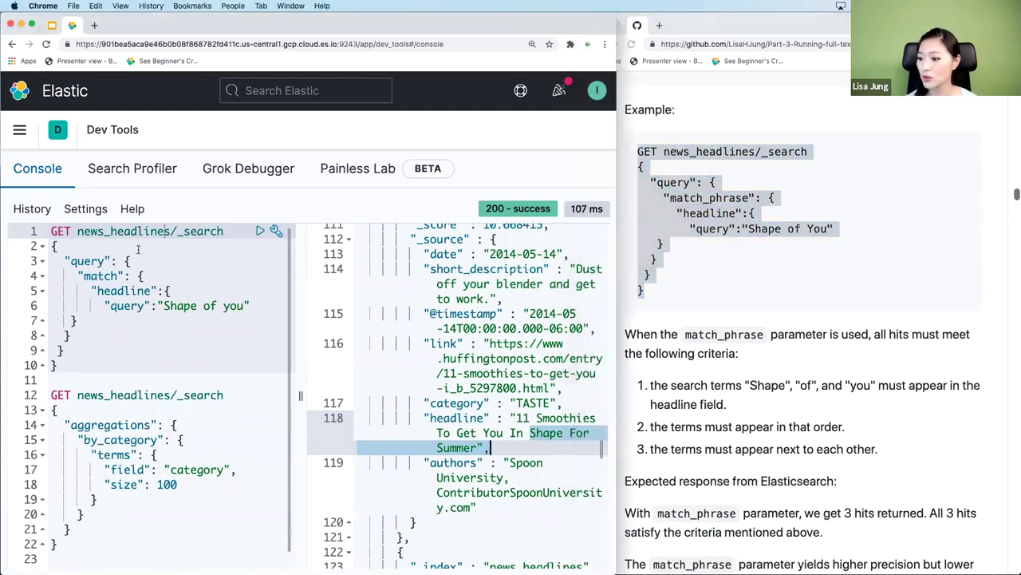
{"action": "left_click", "coordinate": [51, 232]}
{"action": "key", "text": "Return"}
{"action": "key", "text": "Return"}
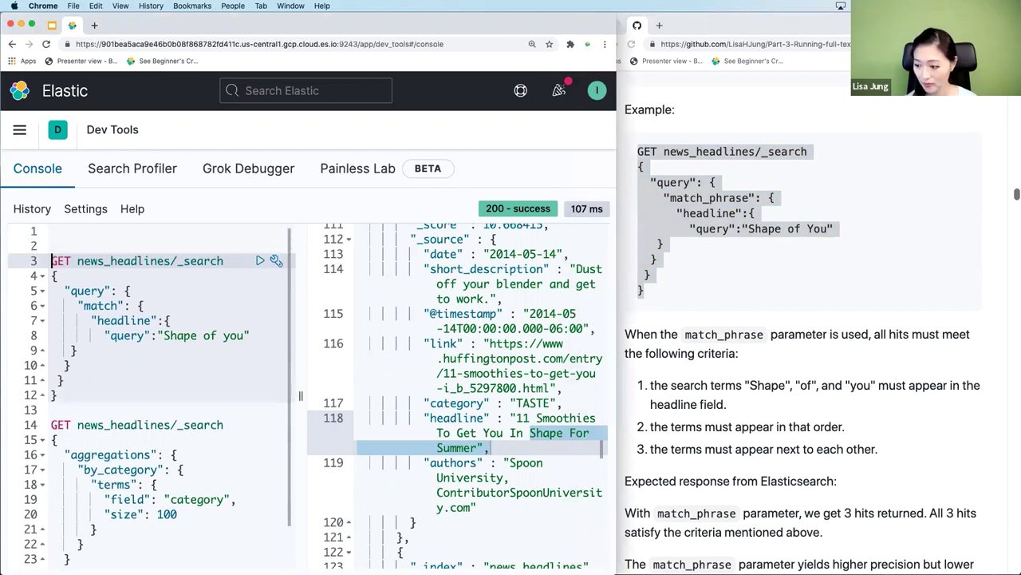
{"action": "key", "text": "Up"}
{"action": "key", "text": "Up"}
{"action": "key", "text": "super+v"}
{"action": "left_click", "coordinate": [201, 230]}
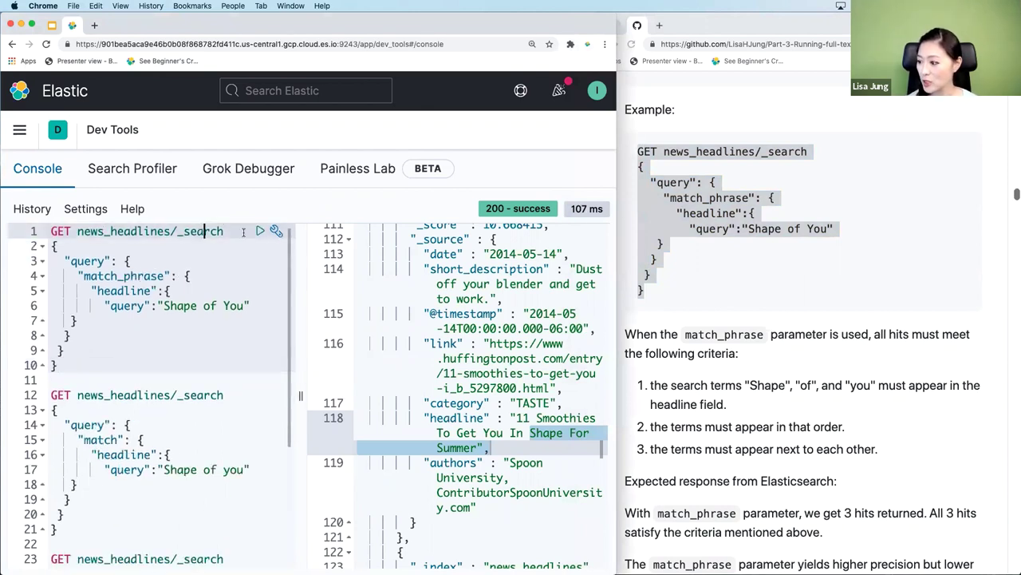
{"action": "left_click", "coordinate": [260, 230]}
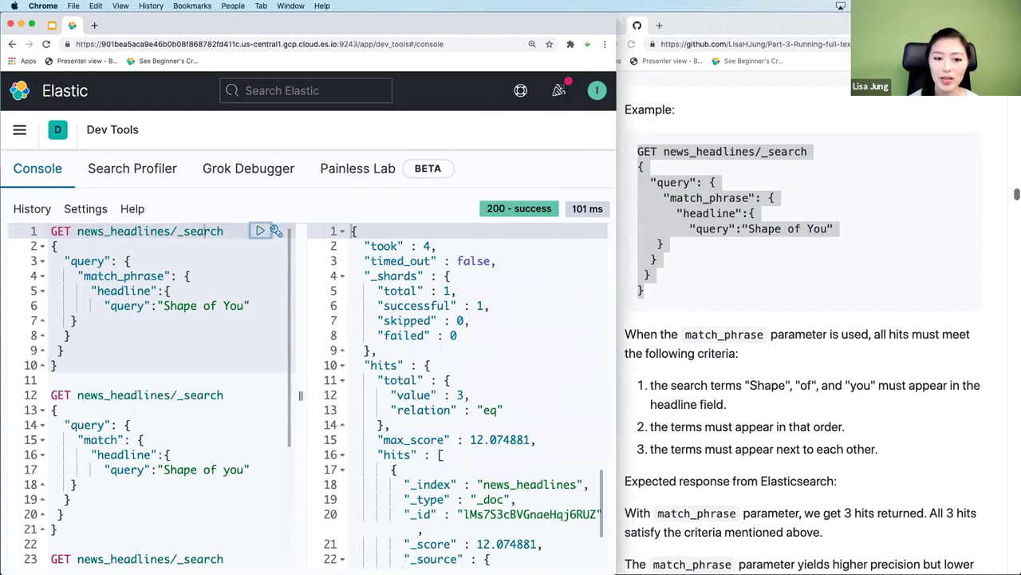
Examine the match_phrase response's total hits value and the first hit's headline for the exact phrase
{"action": "left_click_drag", "start_coordinate": [393, 395], "coordinate": [494, 395]}
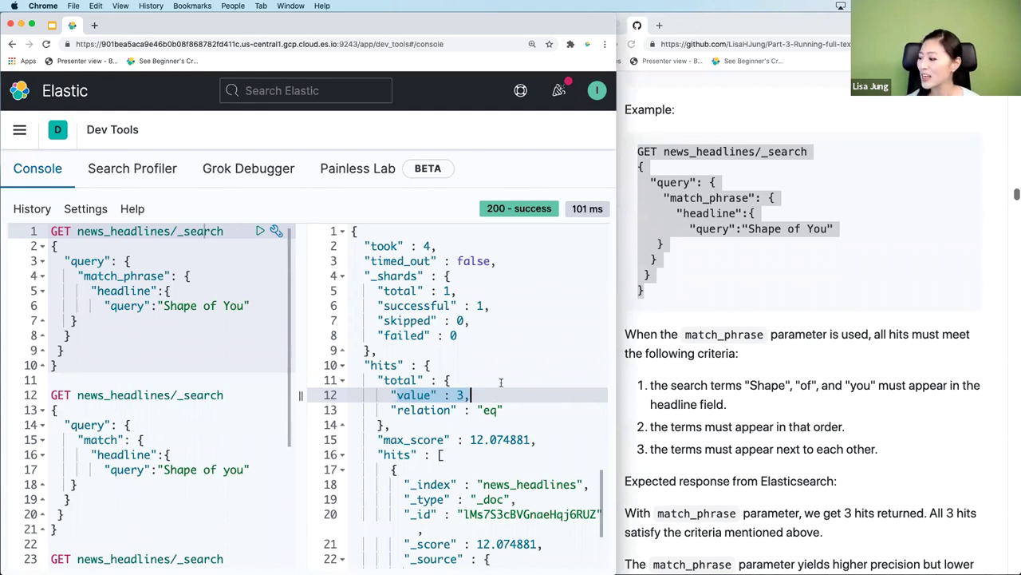
{"action": "left_click", "coordinate": [450, 380]}
{"action": "scroll", "coordinate": [501, 385], "scroll_direction": "down", "scroll_amount": 4}
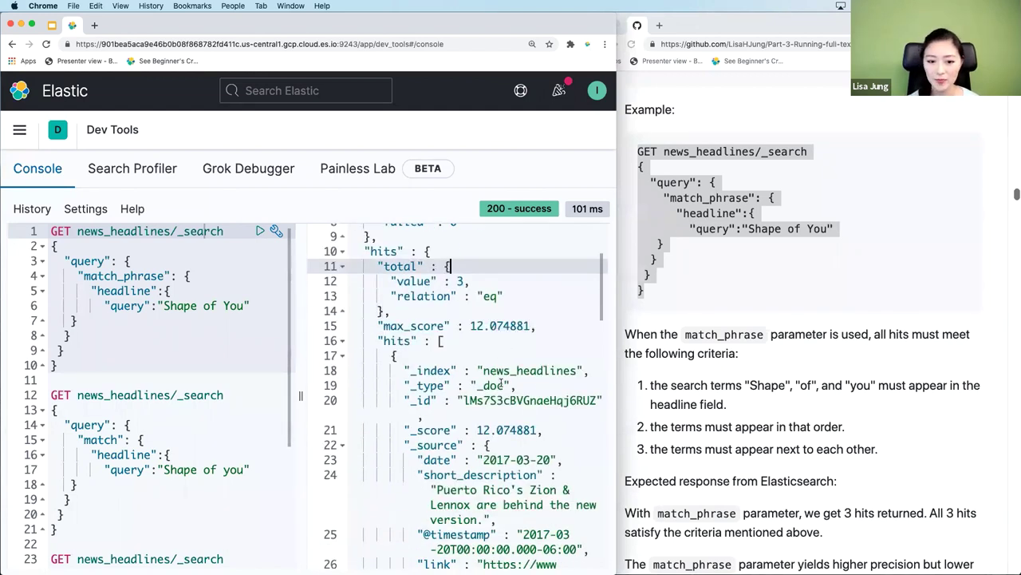
{"action": "scroll", "coordinate": [501, 385], "scroll_direction": "down", "scroll_amount": 10}
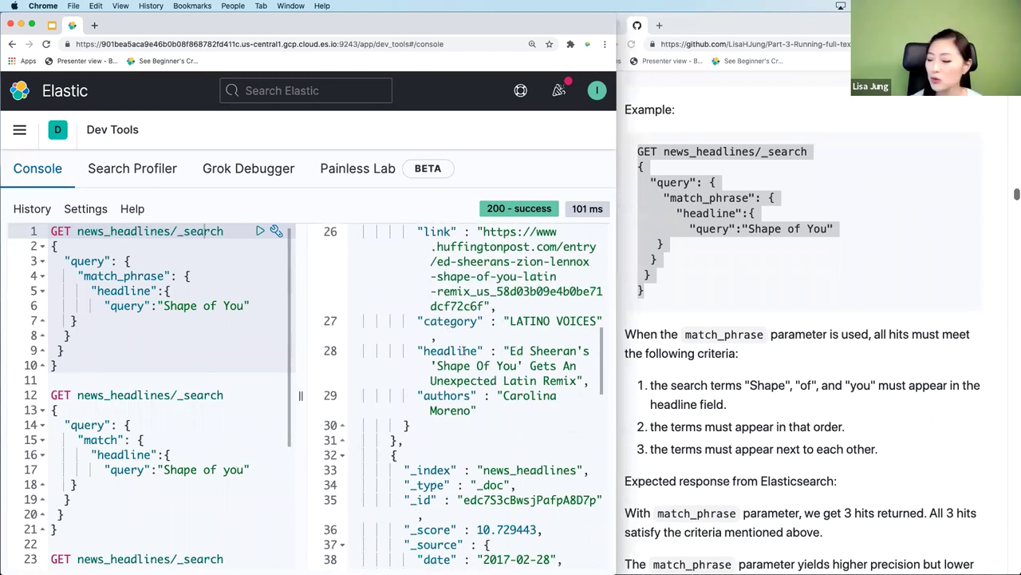
{"action": "left_click_drag", "start_coordinate": [503, 352], "coordinate": [587, 388]}
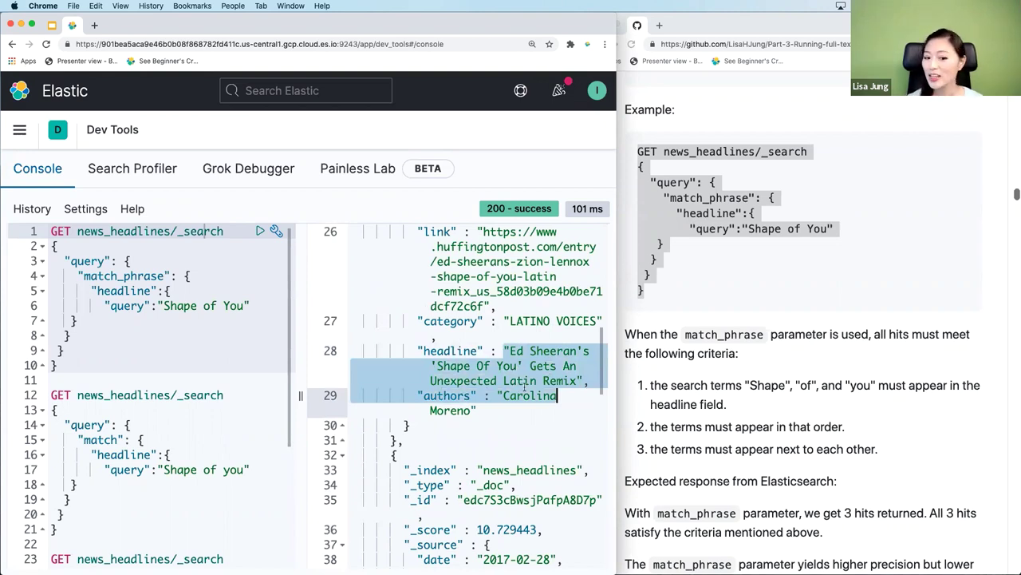
Check the headlines of the second and third match_phrase hits for the phrase "Shape of You"
{"action": "scroll", "coordinate": [526, 387], "scroll_direction": "down", "scroll_amount": 10}
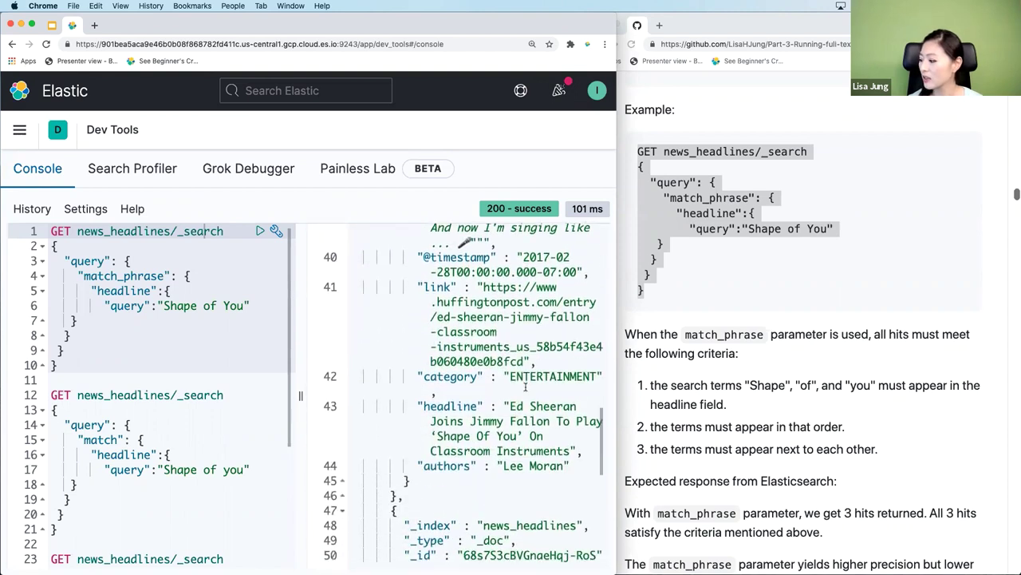
{"action": "scroll", "coordinate": [526, 387], "scroll_direction": "down", "scroll_amount": 3}
{"action": "left_click_drag", "start_coordinate": [505, 292], "coordinate": [585, 338]}
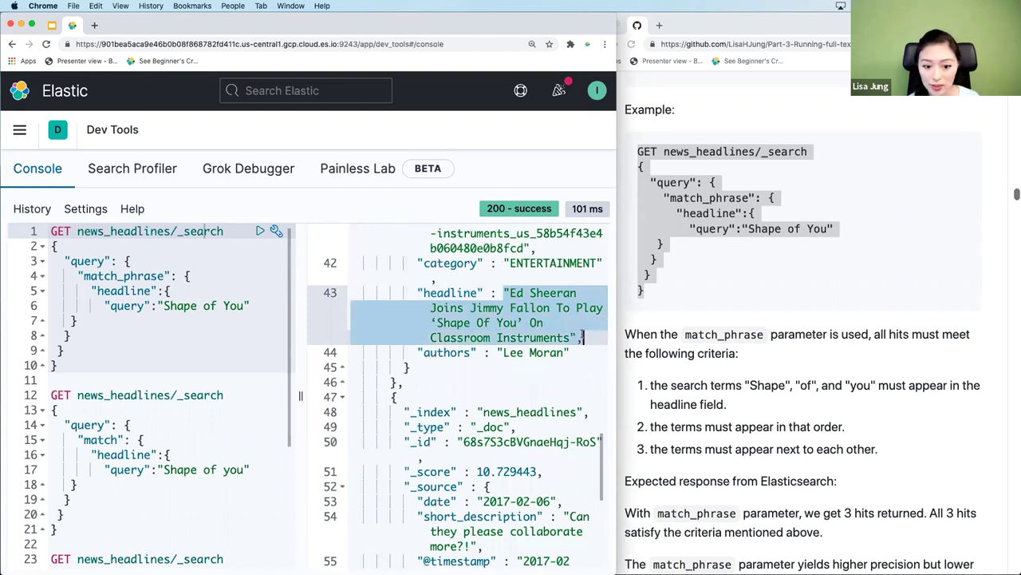
{"action": "scroll", "coordinate": [537, 338], "scroll_direction": "down", "scroll_amount": 5}
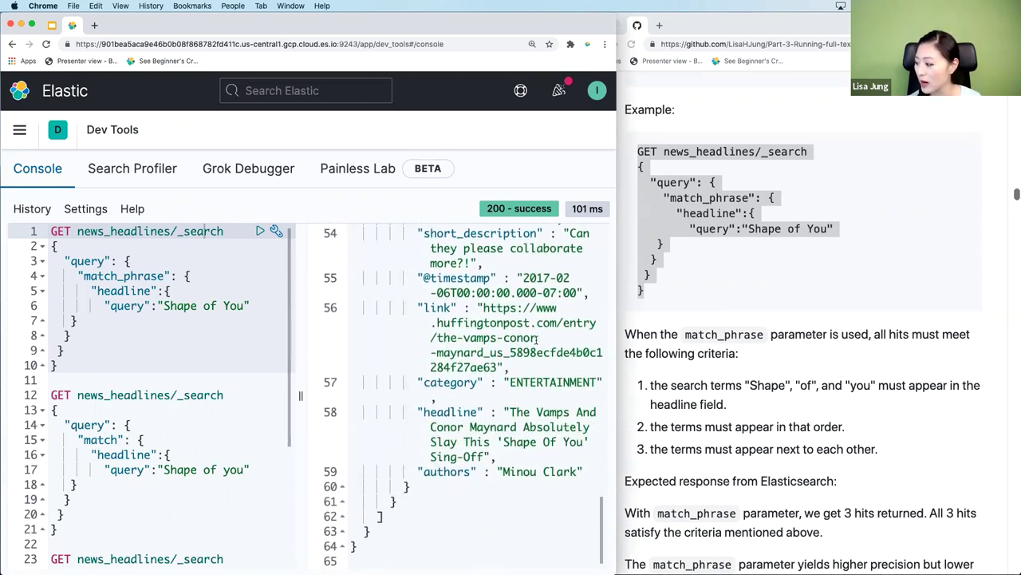
{"action": "left_click", "coordinate": [515, 411]}
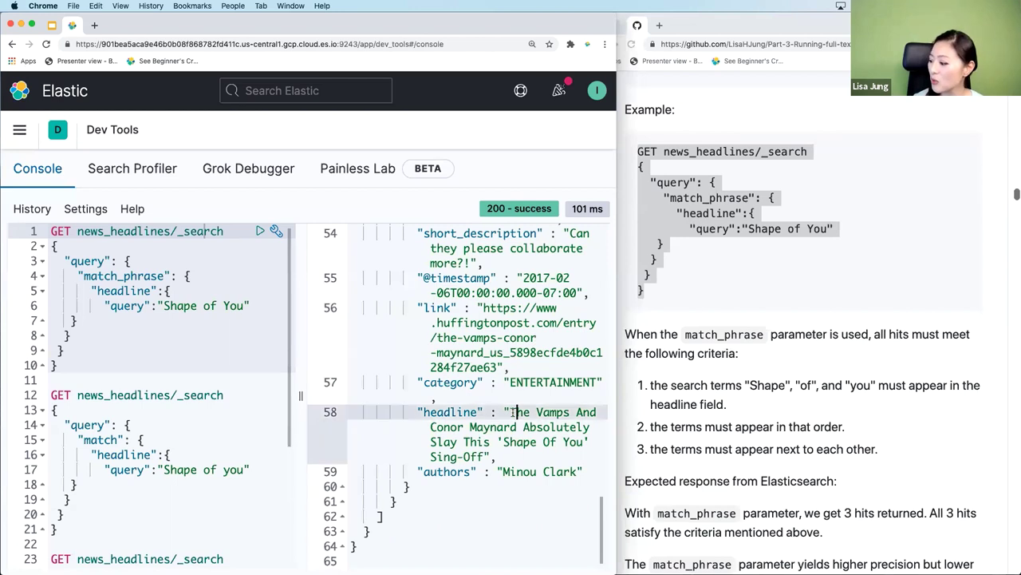
{"action": "left_click_drag", "start_coordinate": [510, 412], "coordinate": [516, 451]}
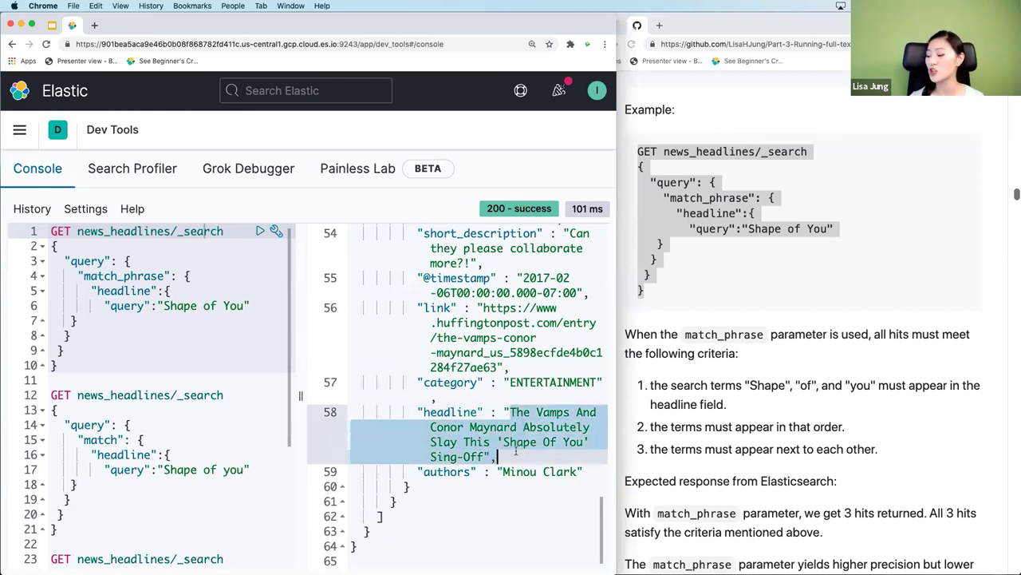
Read the repo's section on running a match query against multiple fields, including the multi_match syntax
{"action": "key", "text": "super+Tab"}
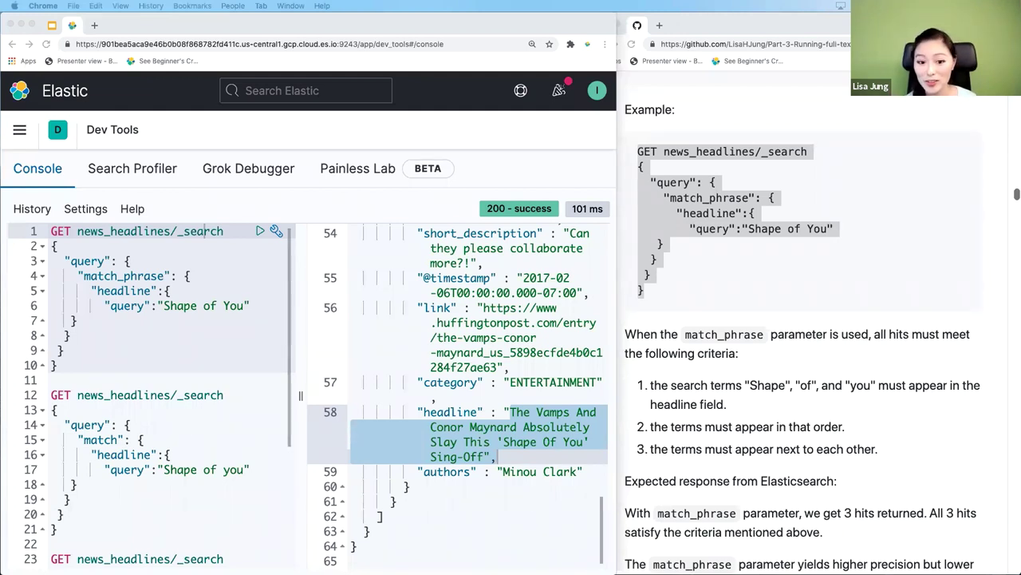
{"action": "left_click", "coordinate": [690, 353]}
{"action": "scroll", "coordinate": [692, 351], "scroll_direction": "down", "scroll_amount": 20}
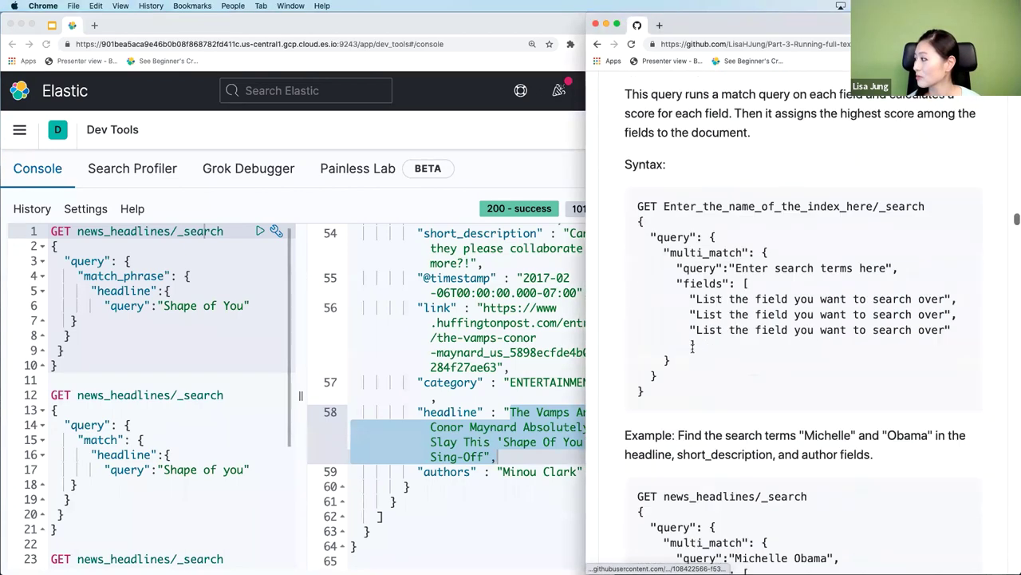
{"action": "scroll", "coordinate": [693, 352], "scroll_direction": "up", "scroll_amount": 3}
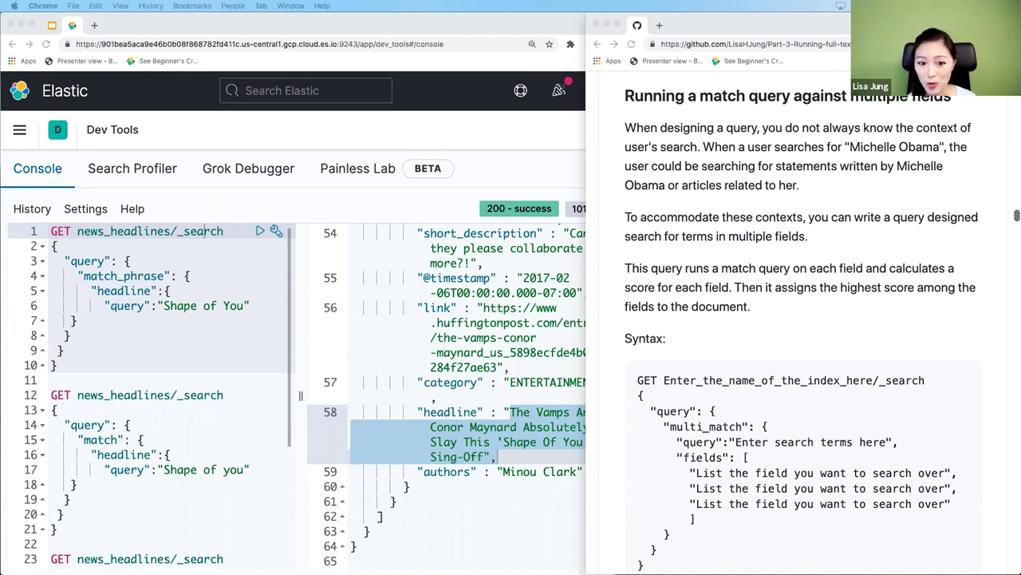
{"action": "left_click", "coordinate": [798, 365]}
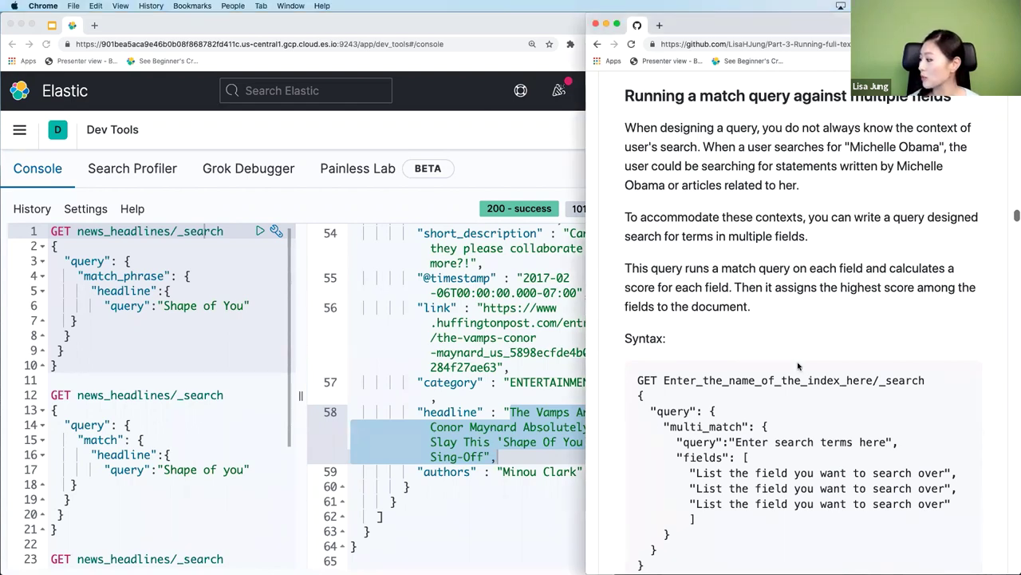
{"action": "scroll", "coordinate": [798, 365], "scroll_direction": "down", "scroll_amount": 1}
{"action": "scroll", "coordinate": [798, 364], "scroll_direction": "down", "scroll_amount": 10}
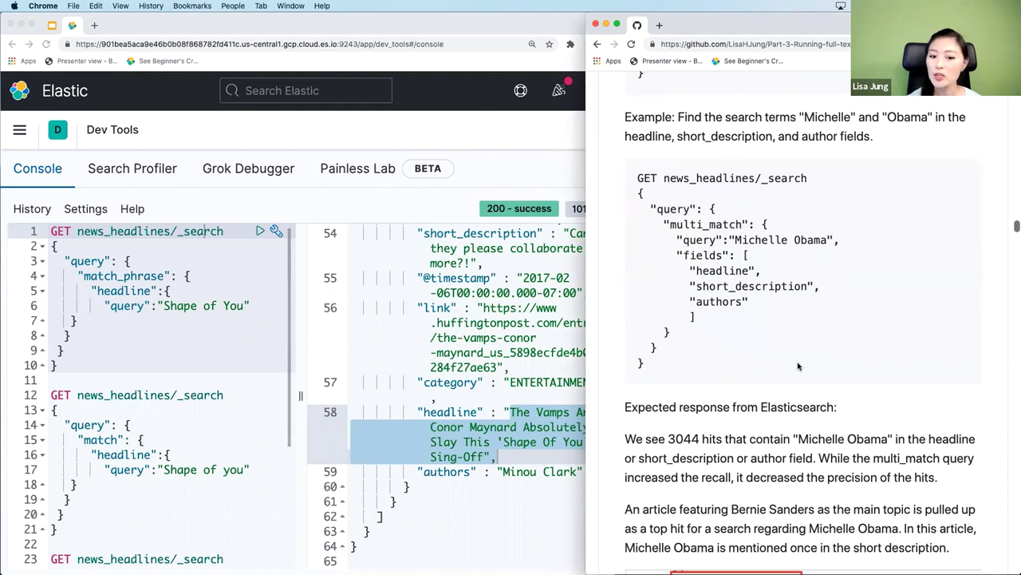
Examine the repo's multi_match example, including its index, the "Michelle Obama" query and the headline, short_description and authors fields
{"action": "double_click", "coordinate": [722, 177]}
{"action": "left_click", "coordinate": [638, 177]}
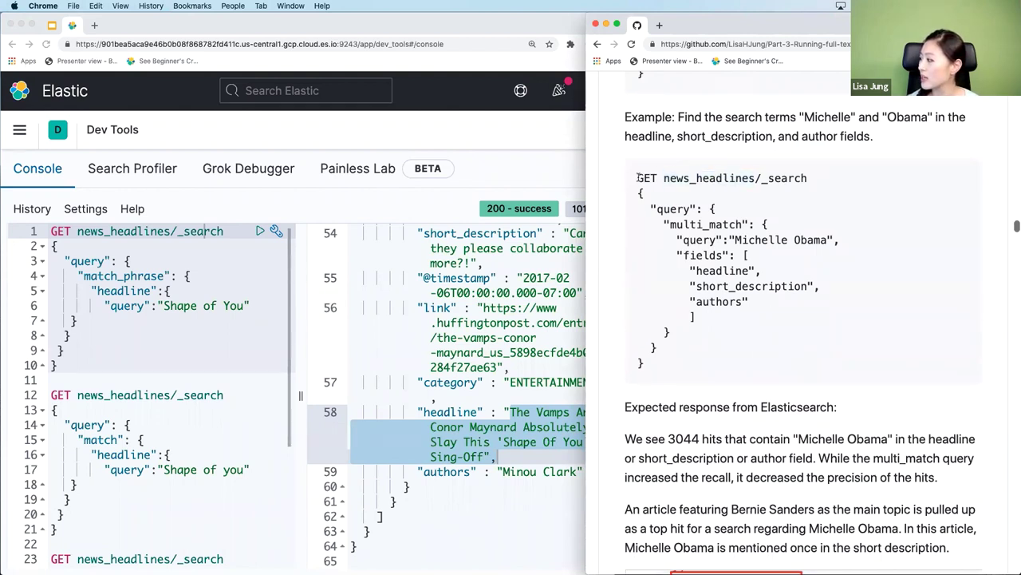
{"action": "double_click", "coordinate": [646, 177]}
{"action": "left_click_drag", "start_coordinate": [760, 178], "coordinate": [806, 178]}
{"action": "left_click_drag", "start_coordinate": [670, 177], "coordinate": [767, 182]}
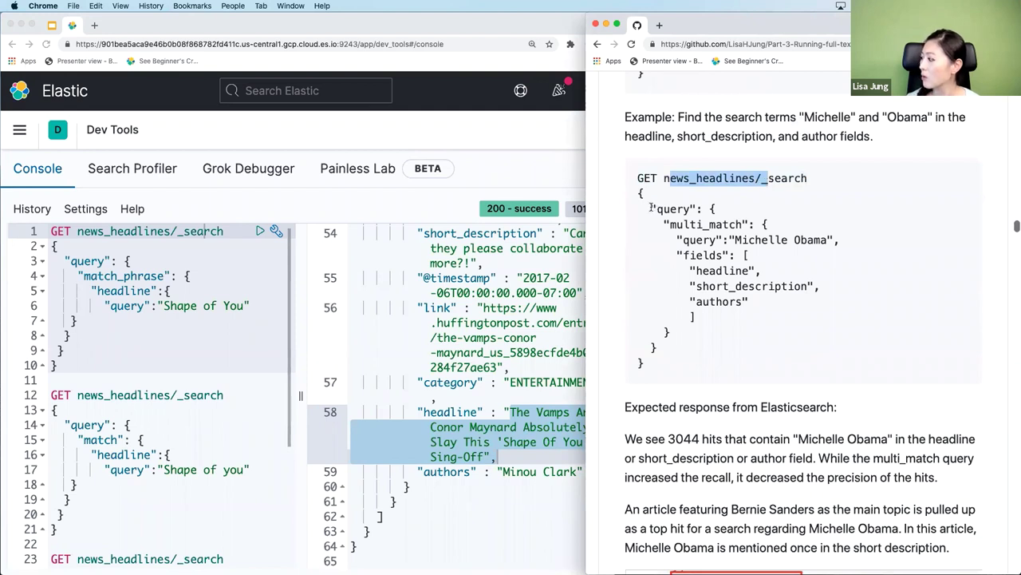
{"action": "left_click_drag", "start_coordinate": [651, 208], "coordinate": [739, 332]}
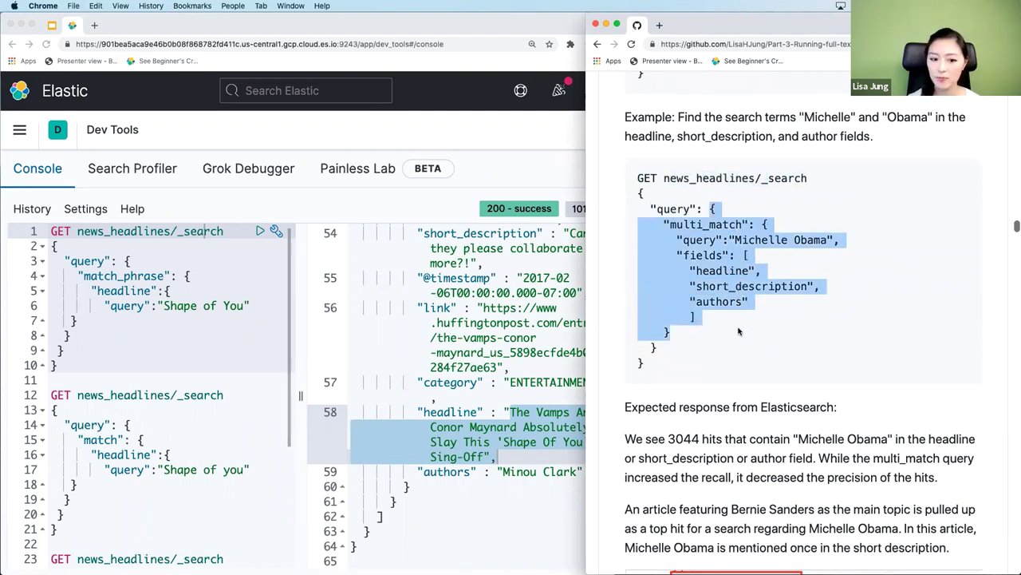
{"action": "left_click_drag", "start_coordinate": [664, 224], "coordinate": [743, 227]}
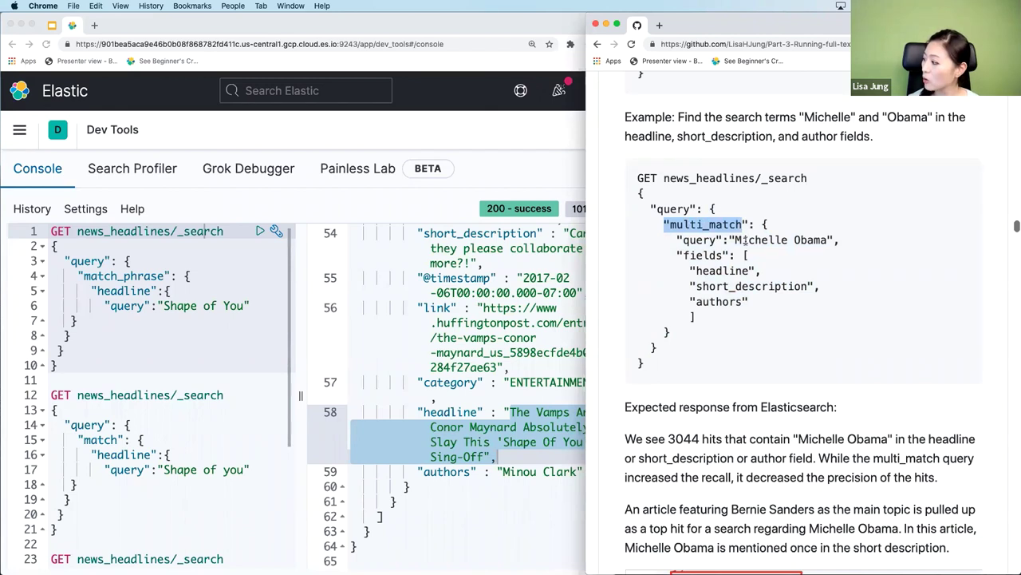
{"action": "left_click_drag", "start_coordinate": [736, 240], "coordinate": [823, 239]}
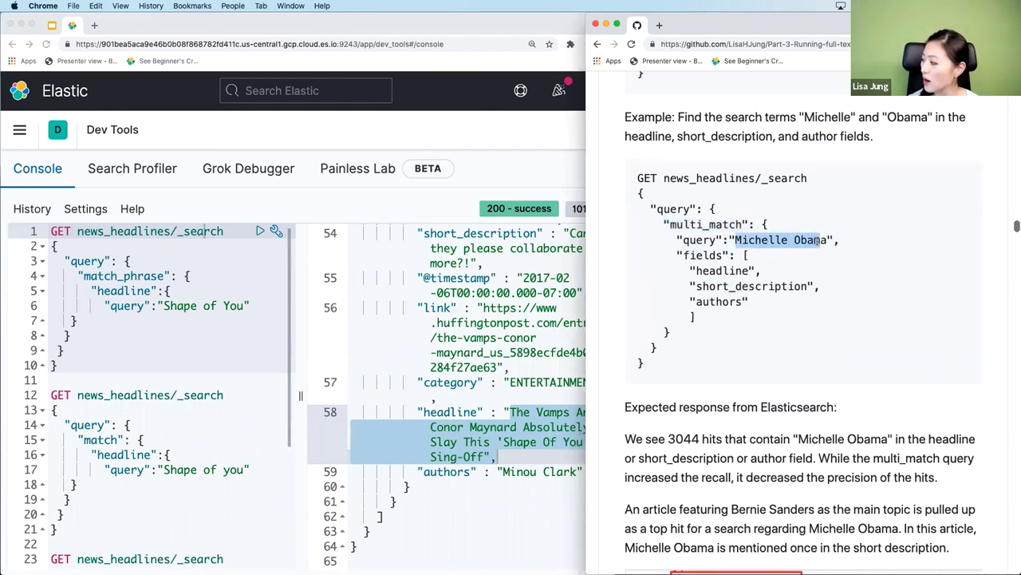
{"action": "left_click_drag", "start_coordinate": [677, 255], "coordinate": [807, 285]}
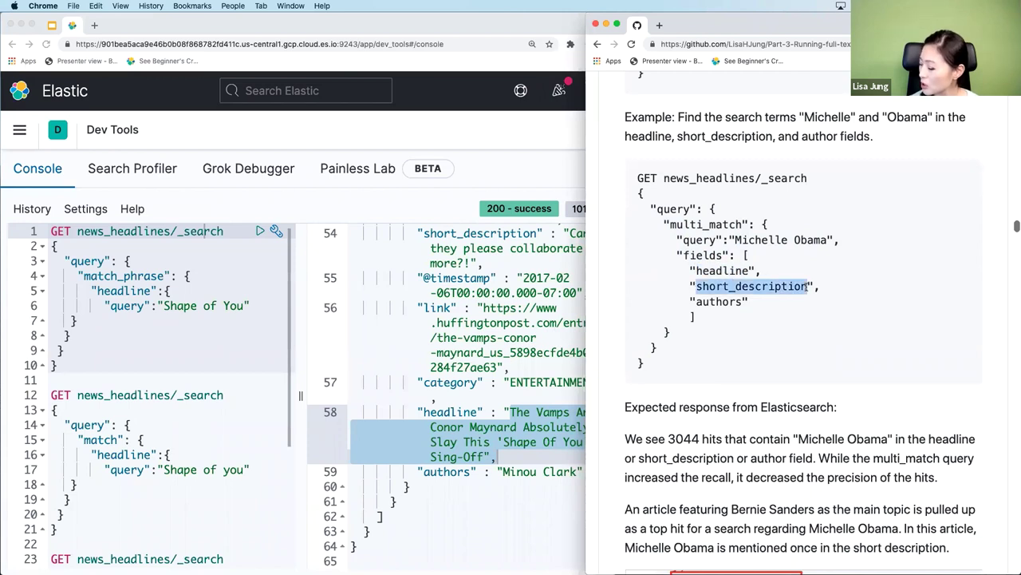
{"action": "left_click_drag", "start_coordinate": [697, 301], "coordinate": [747, 302]}
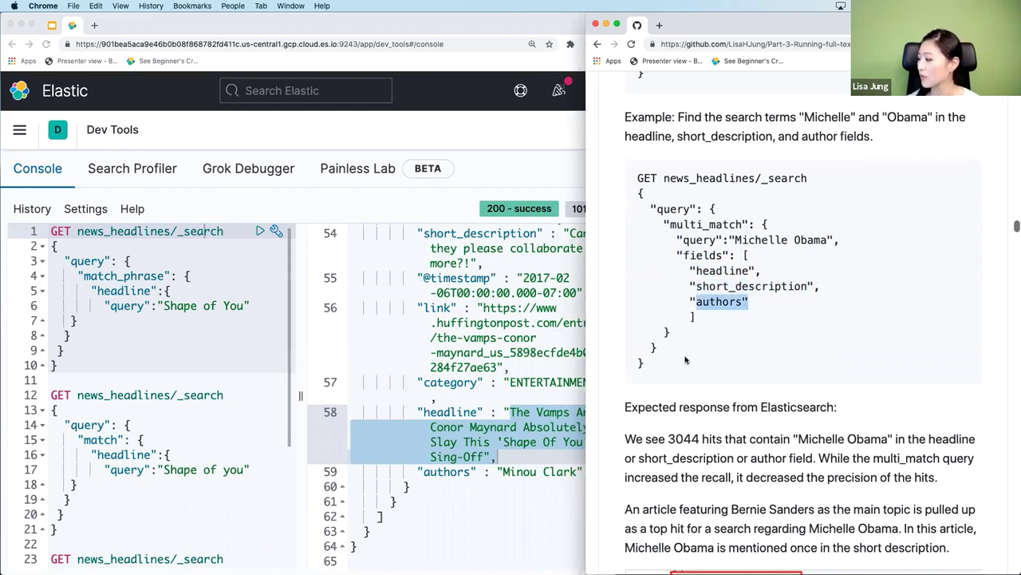
Copy the repo's multi_match example (query "Michelle Obama" over headline, short_description, authors) above the existing console requests and run it
{"action": "left_click_drag", "start_coordinate": [644, 365], "coordinate": [638, 179]}
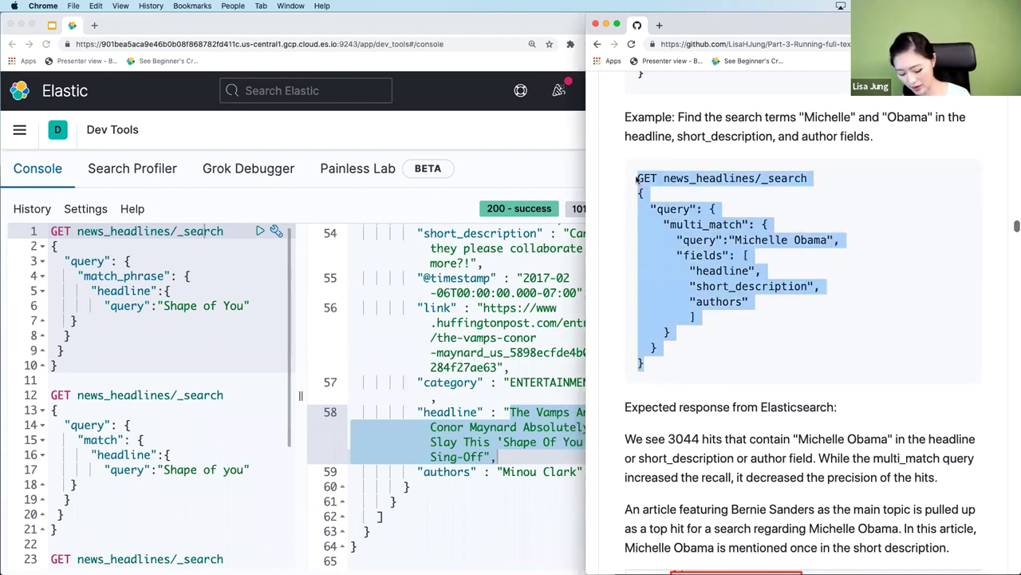
{"action": "key", "text": "super+c"}
{"action": "left_click", "coordinate": [91, 238]}
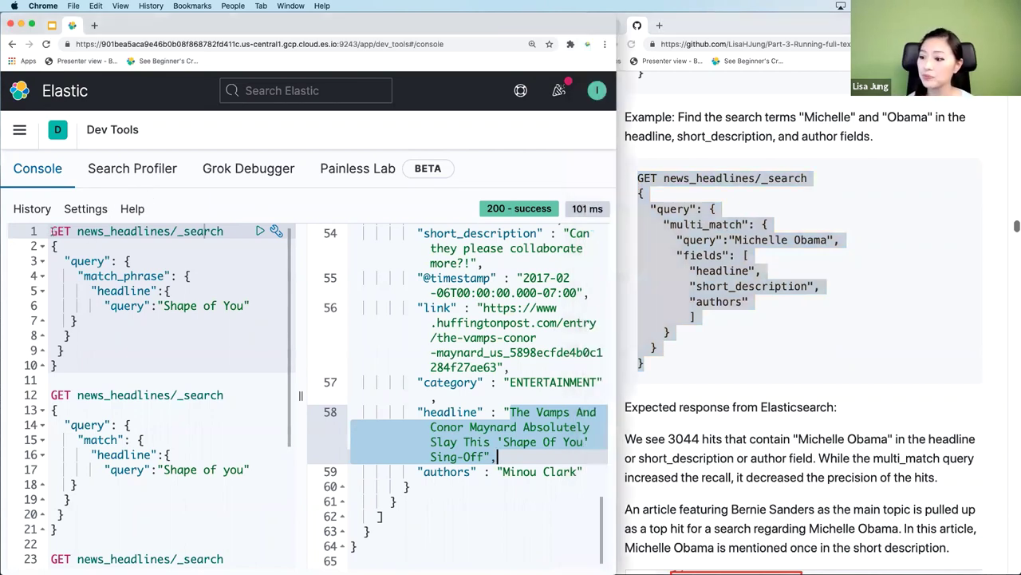
{"action": "left_click", "coordinate": [51, 231]}
{"action": "key", "text": "Return"}
{"action": "key", "text": "Return"}
{"action": "key", "text": "Up"}
{"action": "key", "text": "Up"}
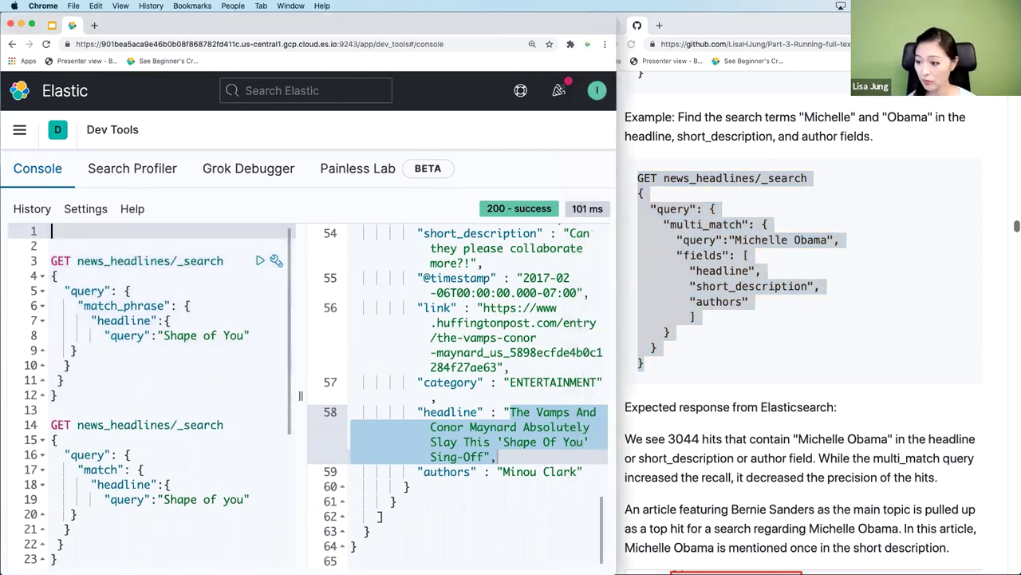
{"action": "key", "text": "super+v"}
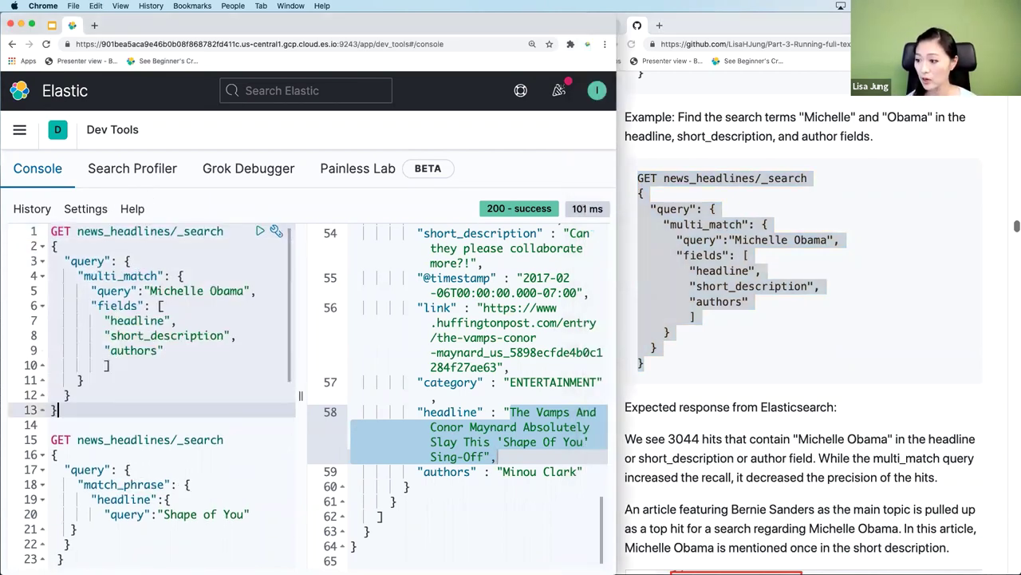
{"action": "left_click", "coordinate": [258, 232]}
Examine the multi_match response's total hits value and the first hit's short_description and headline for the search terms
{"action": "scroll", "coordinate": [445, 321], "scroll_direction": "down", "scroll_amount": 3}
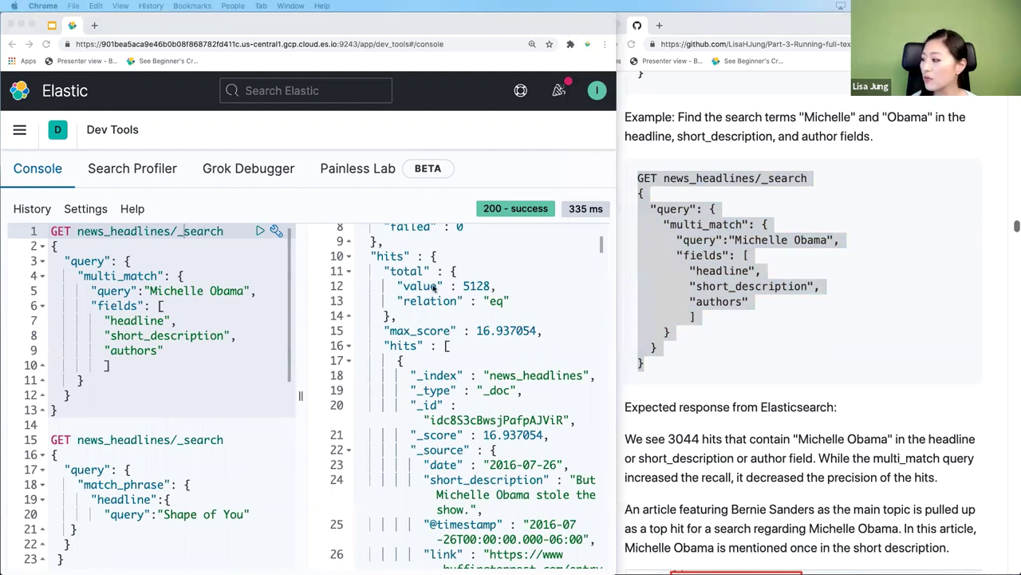
{"action": "left_click_drag", "start_coordinate": [399, 286], "coordinate": [498, 286]}
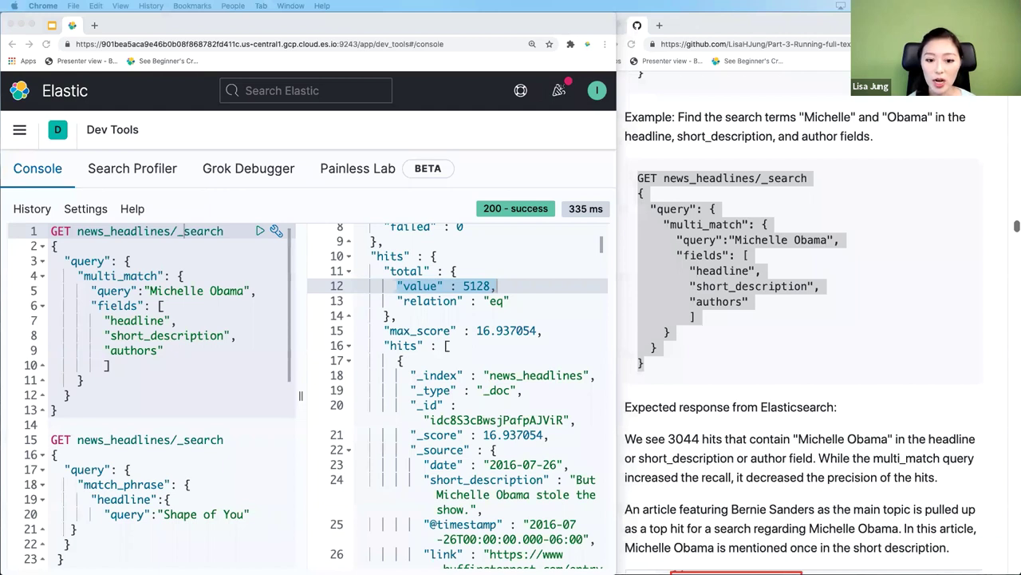
{"action": "left_click", "coordinate": [384, 352]}
{"action": "scroll", "coordinate": [383, 352], "scroll_direction": "down", "scroll_amount": 5}
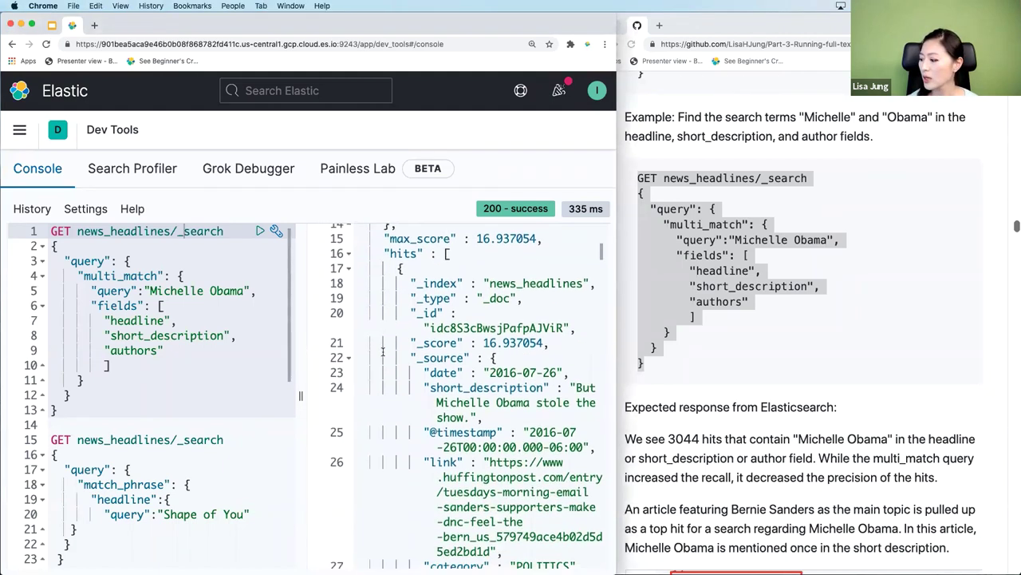
{"action": "scroll", "coordinate": [383, 352], "scroll_direction": "down", "scroll_amount": 1}
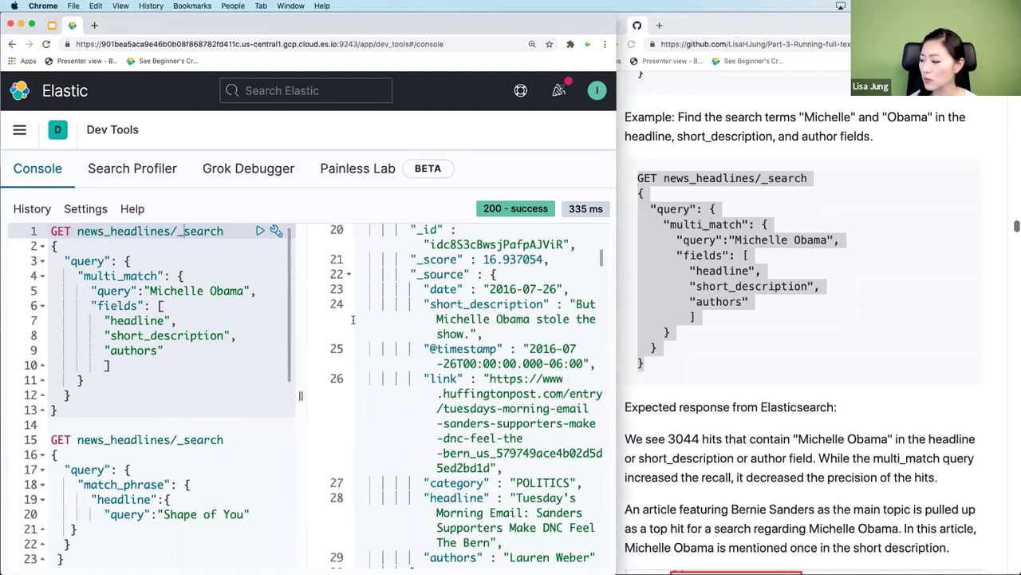
{"action": "left_click", "coordinate": [505, 330]}
{"action": "left_click", "coordinate": [437, 318]}
{"action": "left_click_drag", "start_coordinate": [437, 319], "coordinate": [550, 334]}
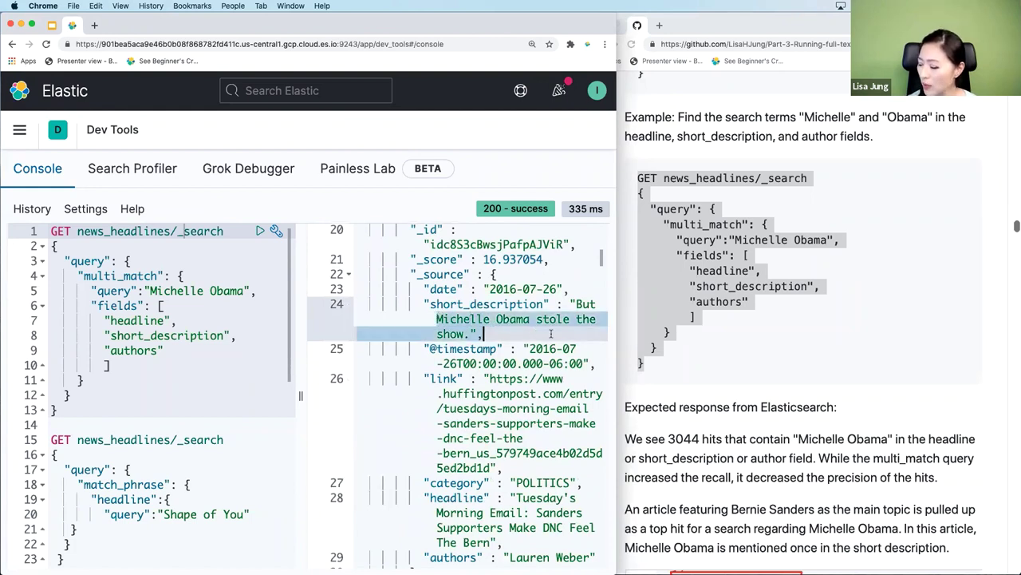
{"action": "scroll", "coordinate": [518, 393], "scroll_direction": "down", "scroll_amount": 3}
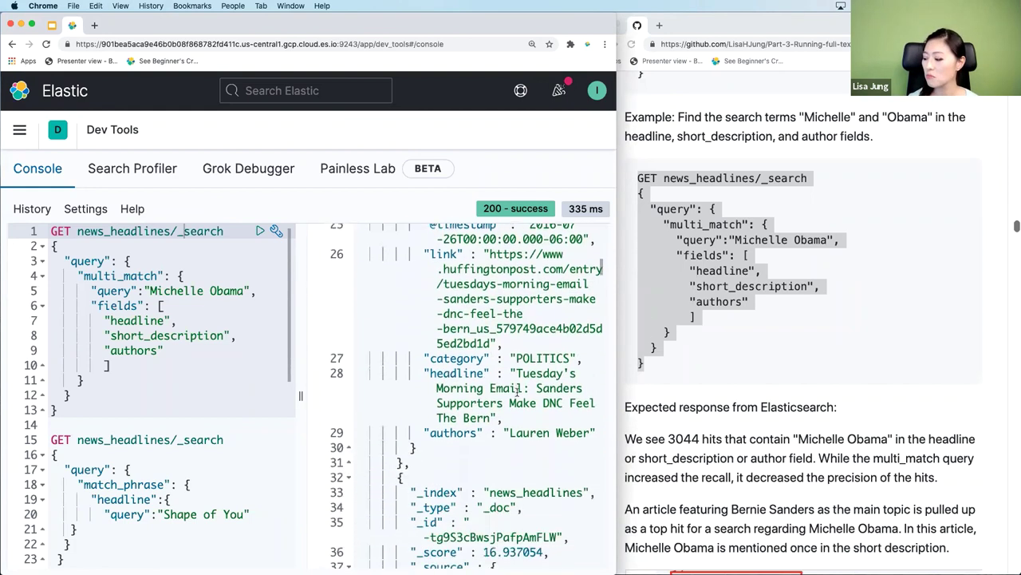
{"action": "left_click_drag", "start_coordinate": [419, 364], "coordinate": [588, 381]}
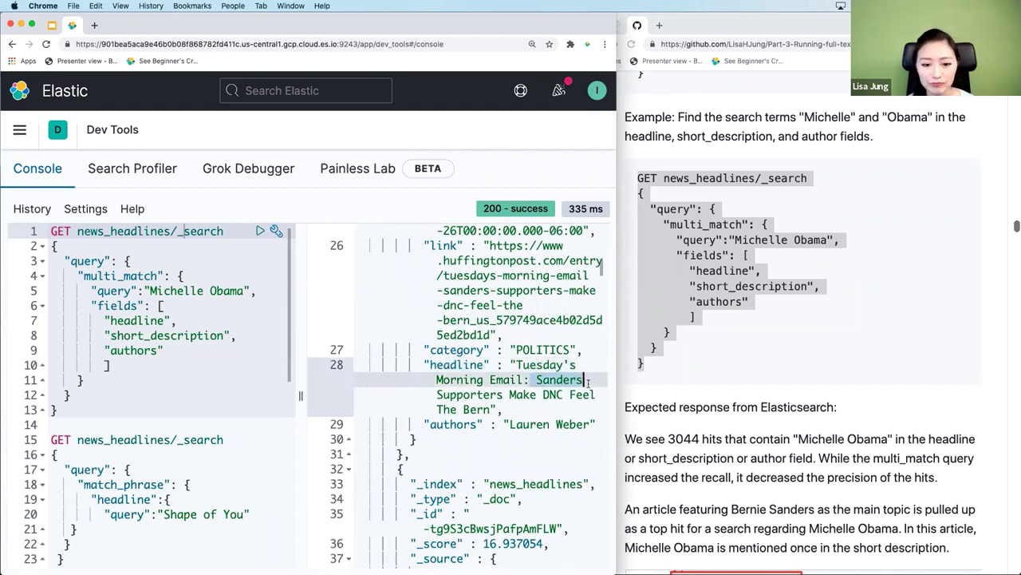
{"action": "left_click", "coordinate": [533, 394]}
{"action": "scroll", "coordinate": [515, 391], "scroll_direction": "down", "scroll_amount": 1}
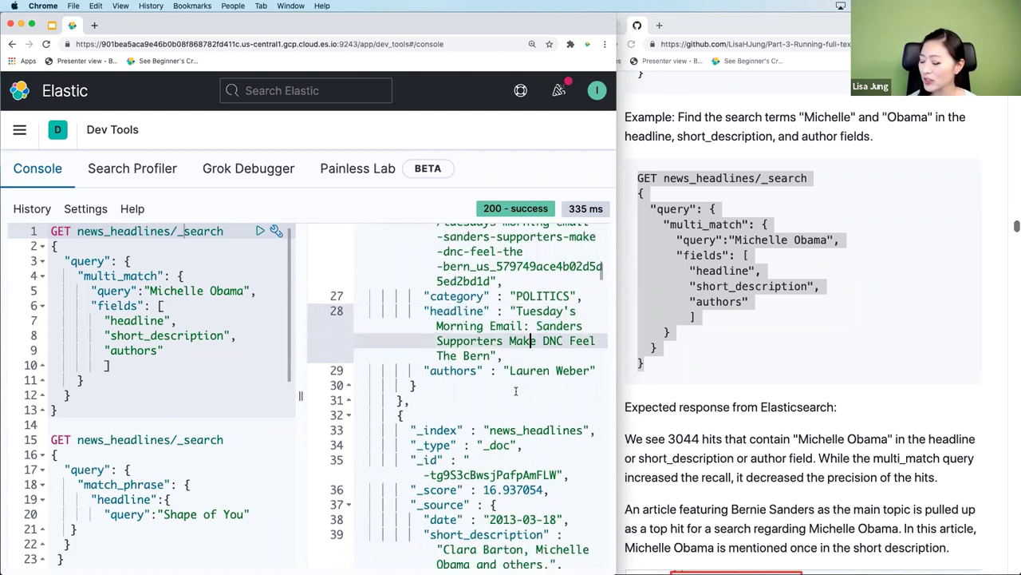
Check the second multi_match hit's short_description and headline for mentions of Michelle Obama
{"action": "scroll", "coordinate": [515, 391], "scroll_direction": "down", "scroll_amount": 5}
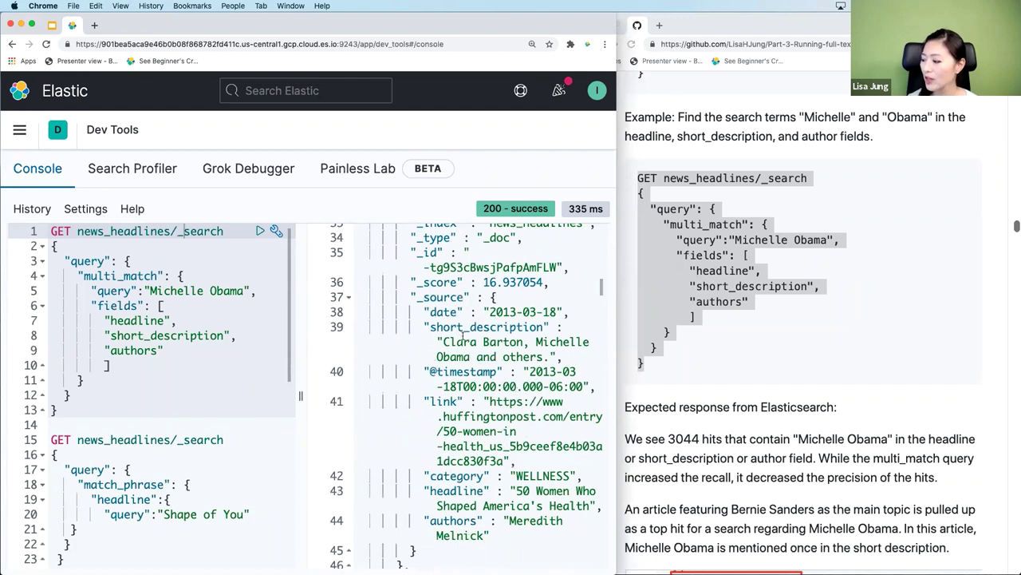
{"action": "left_click_drag", "start_coordinate": [432, 327], "coordinate": [546, 327]}
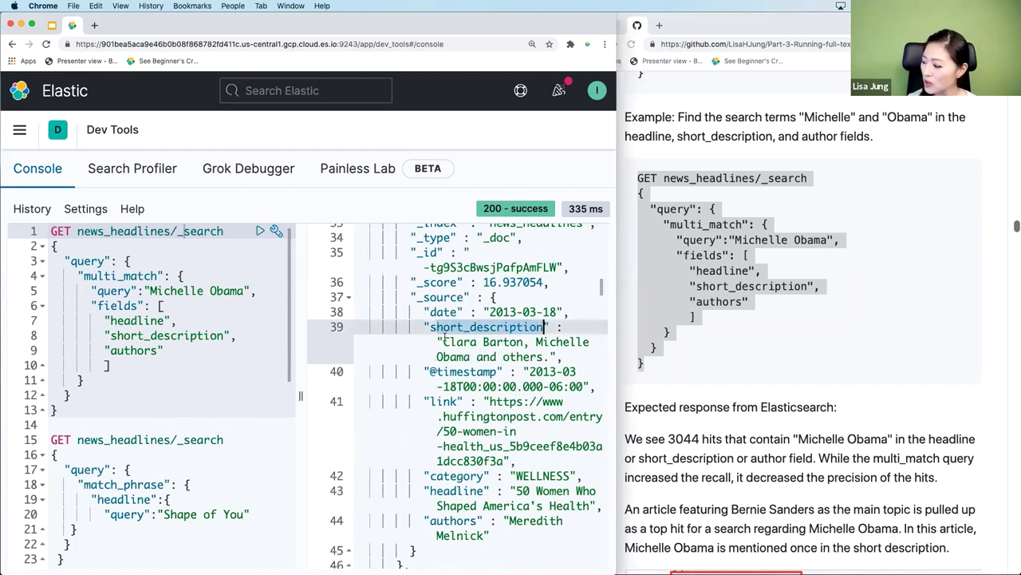
{"action": "left_click_drag", "start_coordinate": [444, 342], "coordinate": [570, 356]}
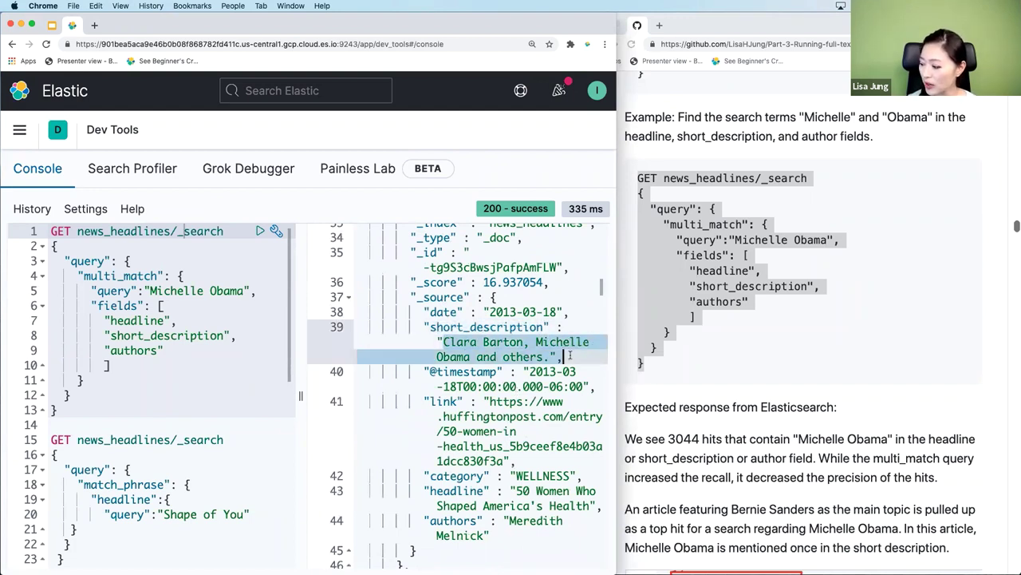
{"action": "scroll", "coordinate": [568, 356], "scroll_direction": "down", "scroll_amount": 3}
{"action": "left_click", "coordinate": [431, 390]}
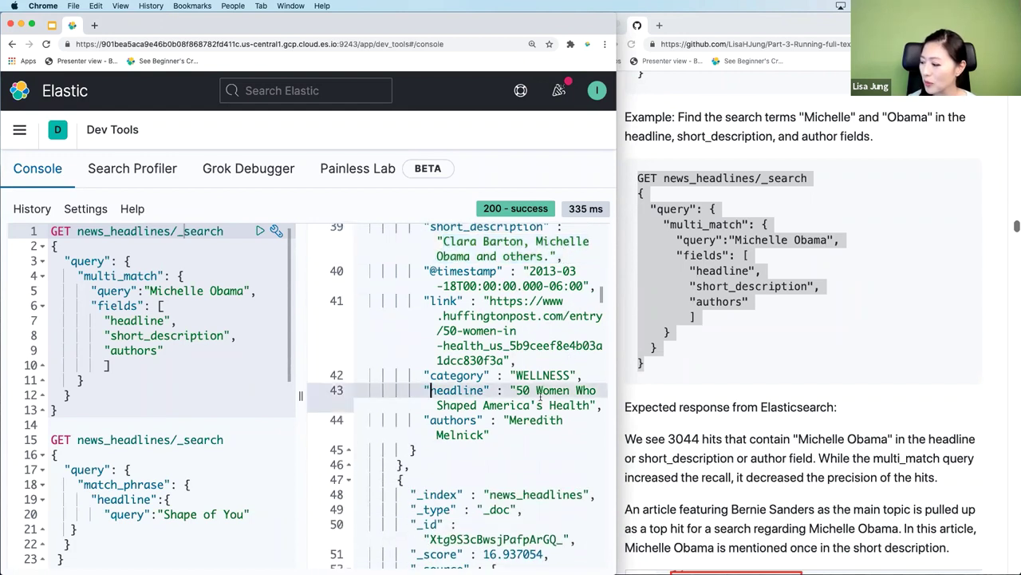
{"action": "left_click", "coordinate": [598, 405], "text": "shift"}
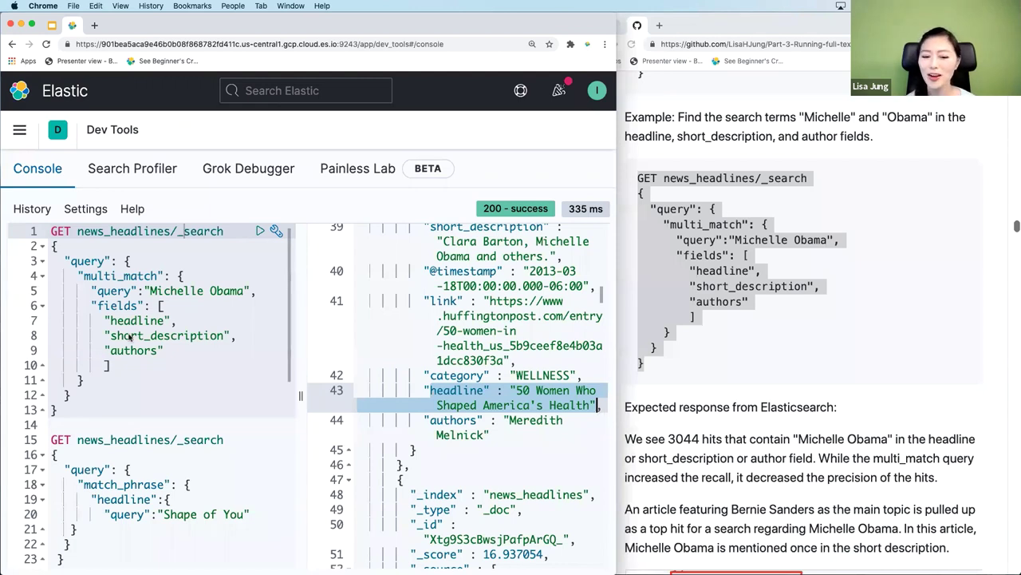
Read the repo's per-field boosting section, including its syntax and the ^2 boost on the headline field in the example
{"action": "key", "text": "super+Tab"}
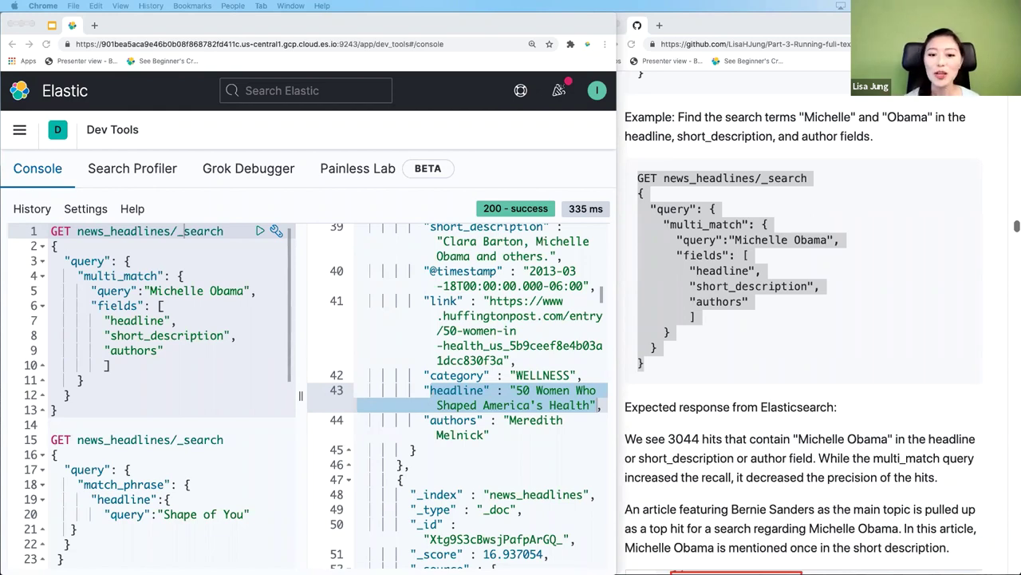
{"action": "left_click", "coordinate": [809, 486]}
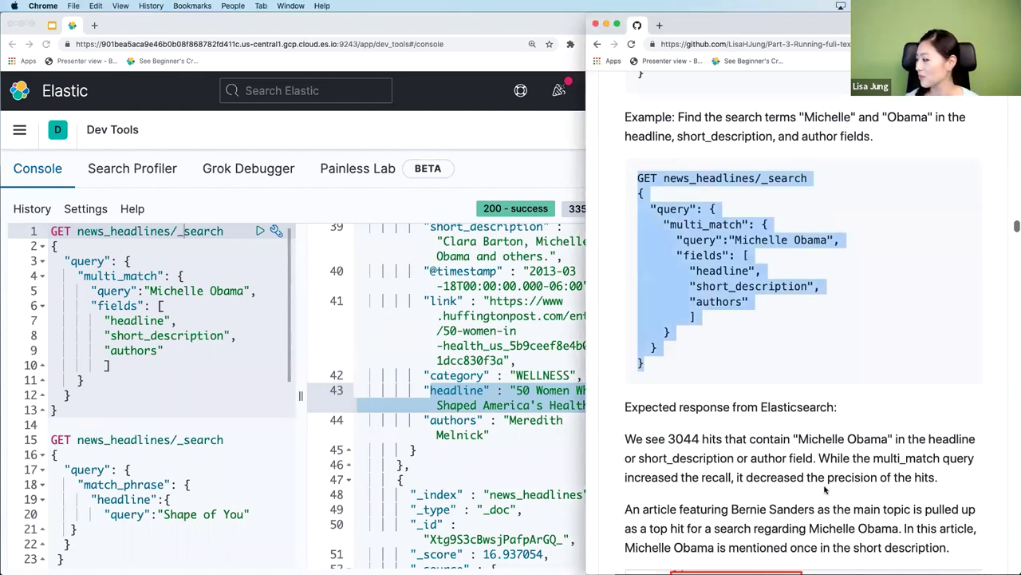
{"action": "scroll", "coordinate": [826, 491], "scroll_direction": "down", "scroll_amount": 5}
{"action": "scroll", "coordinate": [826, 491], "scroll_direction": "down", "scroll_amount": 10}
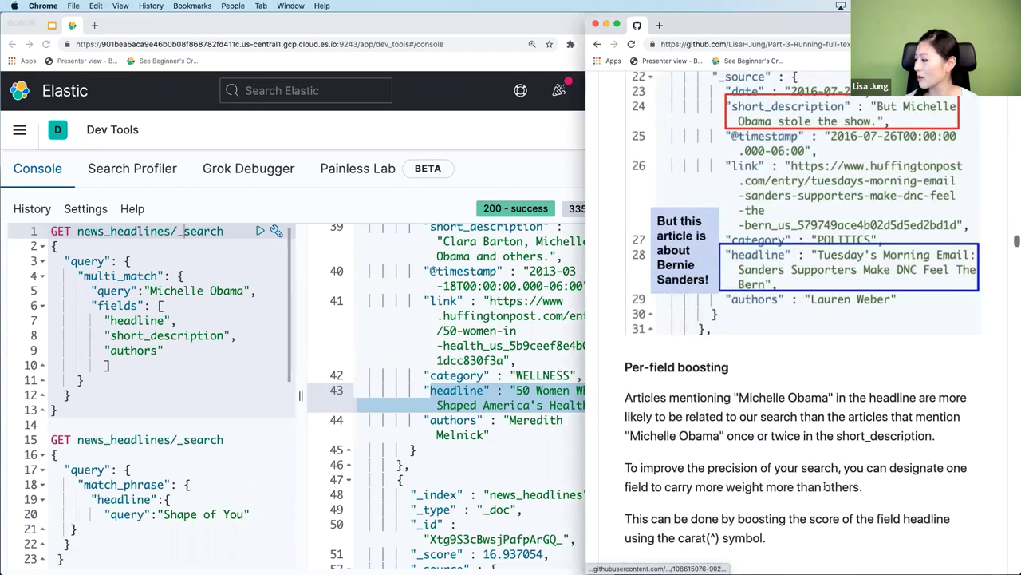
{"action": "scroll", "coordinate": [825, 487], "scroll_direction": "down", "scroll_amount": 8}
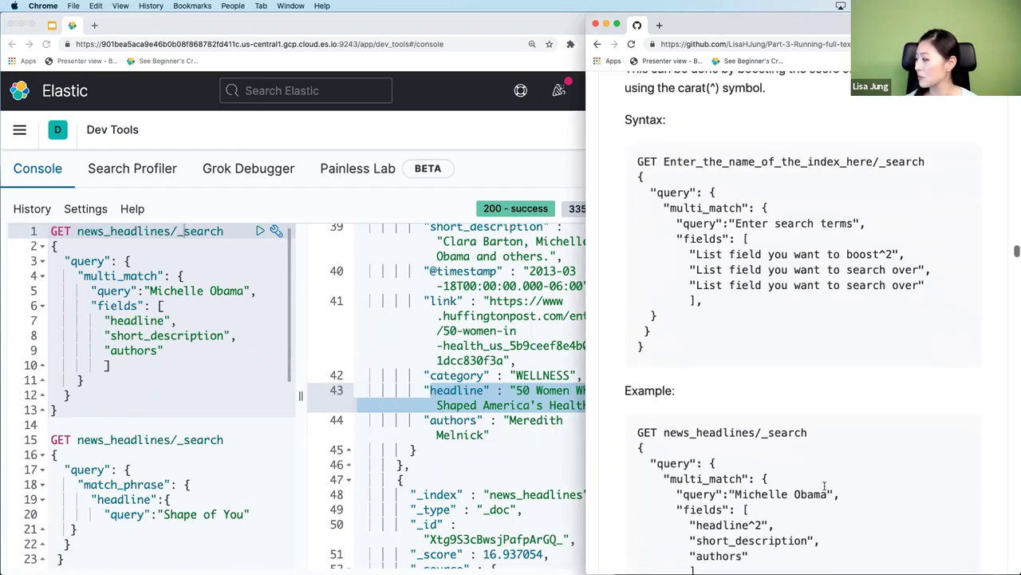
{"action": "scroll", "coordinate": [825, 485], "scroll_direction": "down", "scroll_amount": 4}
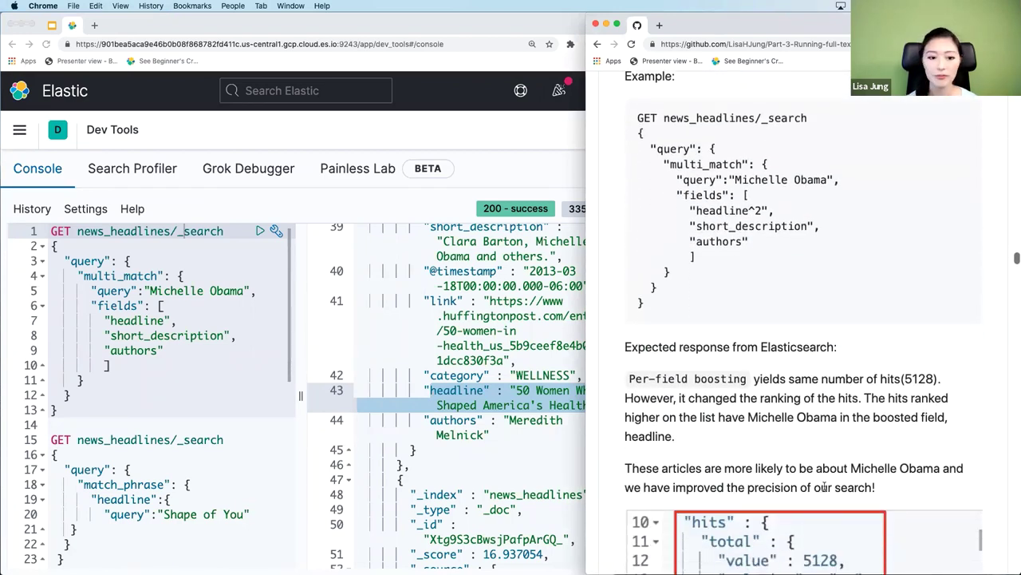
{"action": "left_click", "coordinate": [184, 230]}
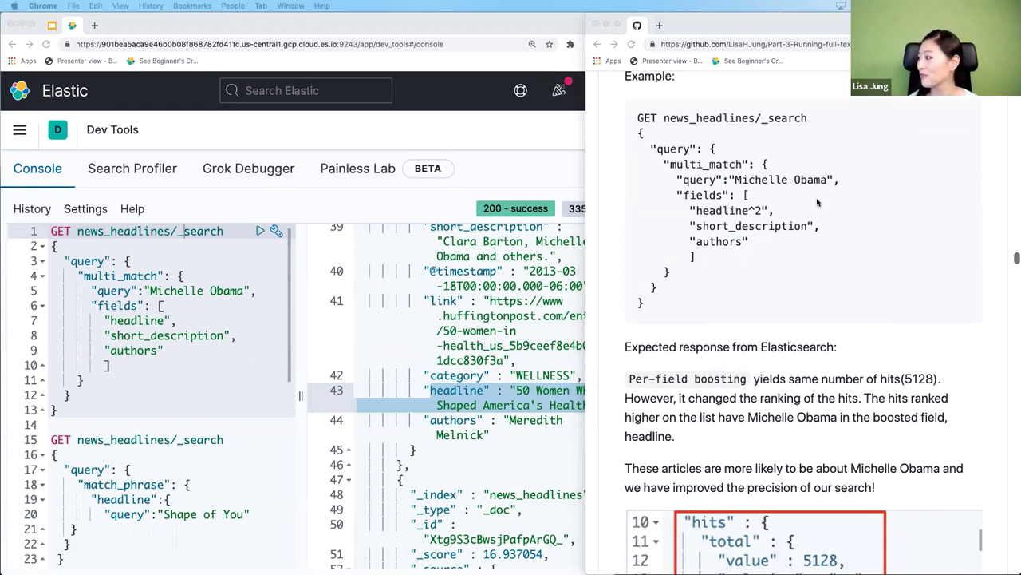
{"action": "left_click", "coordinate": [771, 206]}
{"action": "left_click_drag", "start_coordinate": [748, 209], "coordinate": [765, 209]}
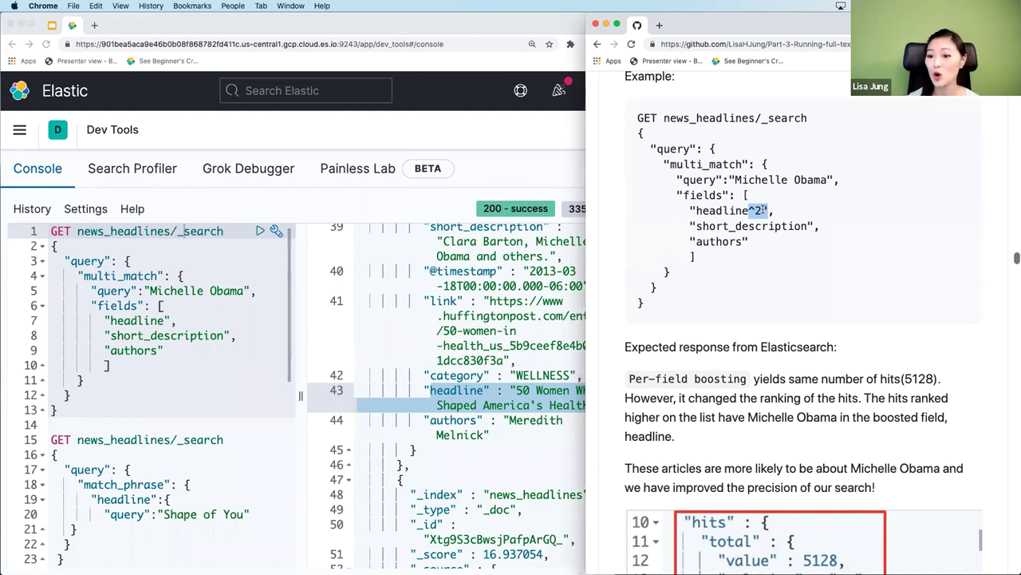
{"action": "left_click_drag", "start_coordinate": [764, 209], "coordinate": [769, 209]}
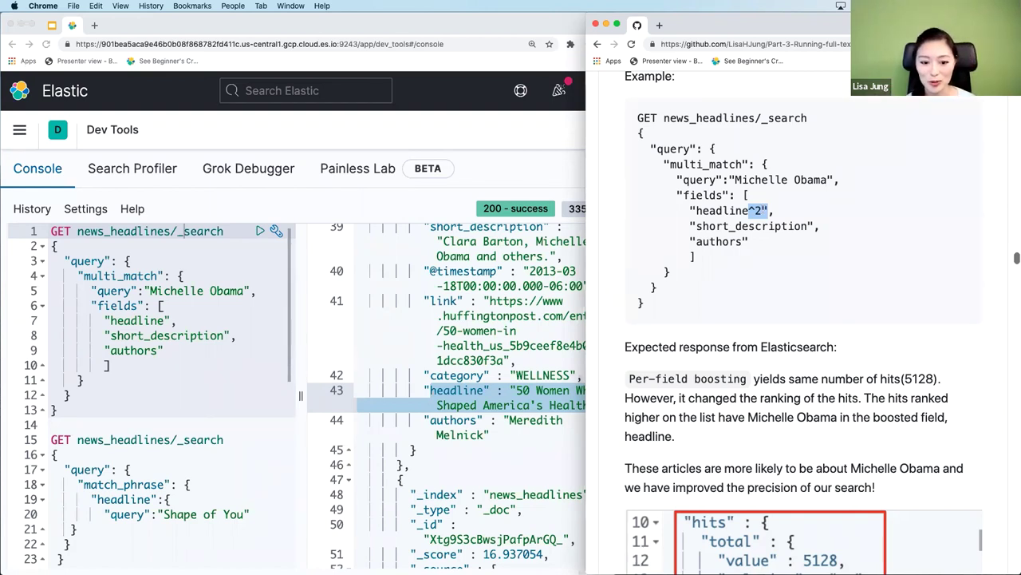
Copy the repo's per-field boosting example (query "Michelle Obama" over headline^2, short_description, authors) above the existing console requests and run it
{"action": "key", "text": "super+grave"}
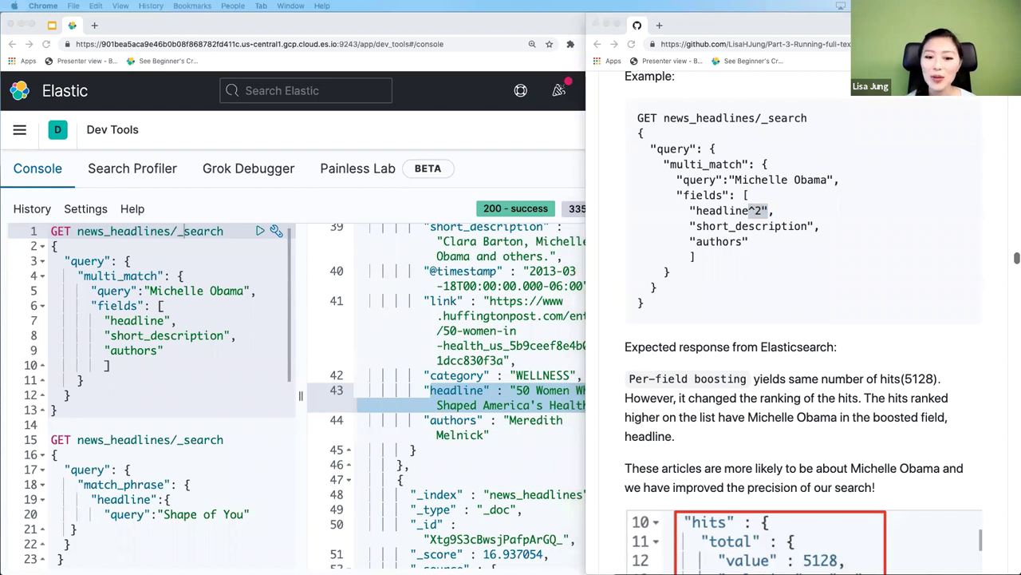
{"action": "left_click_drag", "start_coordinate": [697, 313], "coordinate": [624, 110]}
{"action": "key", "text": "super+c"}
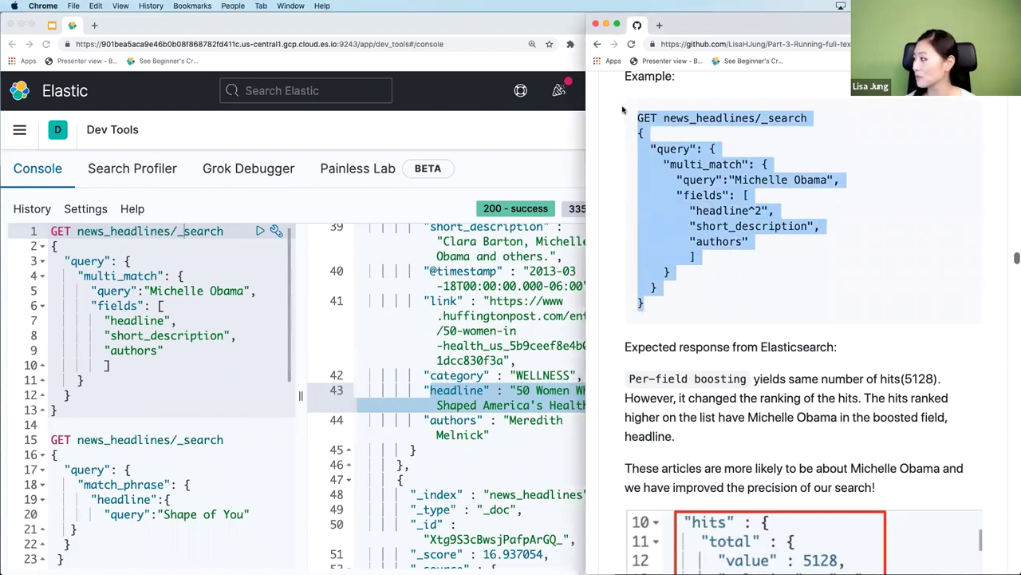
{"action": "left_click", "coordinate": [51, 230]}
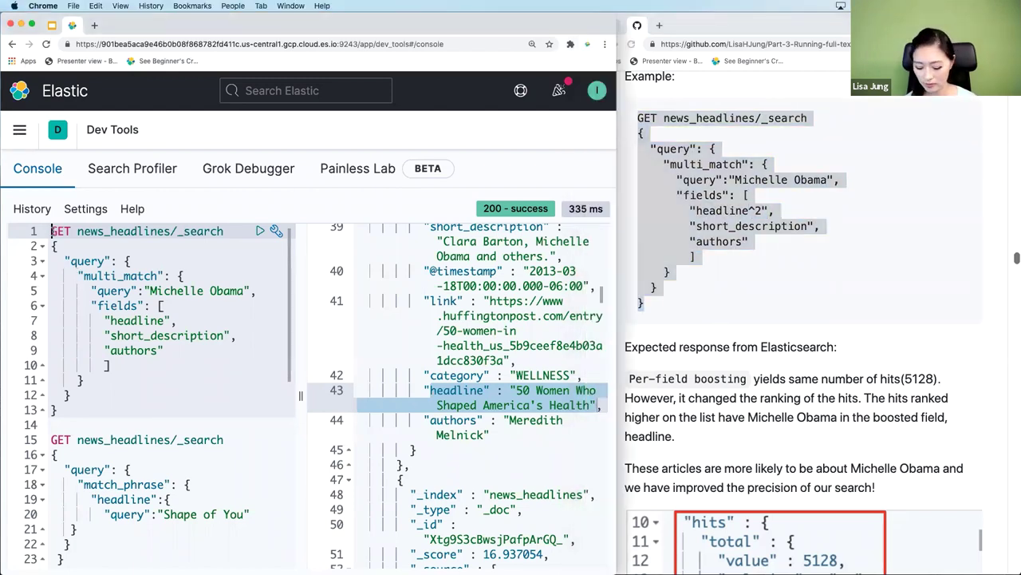
{"action": "key", "text": "Return"}
{"action": "key", "text": "Return"}
{"action": "key", "text": "super+v"}
{"action": "left_click", "coordinate": [199, 230]}
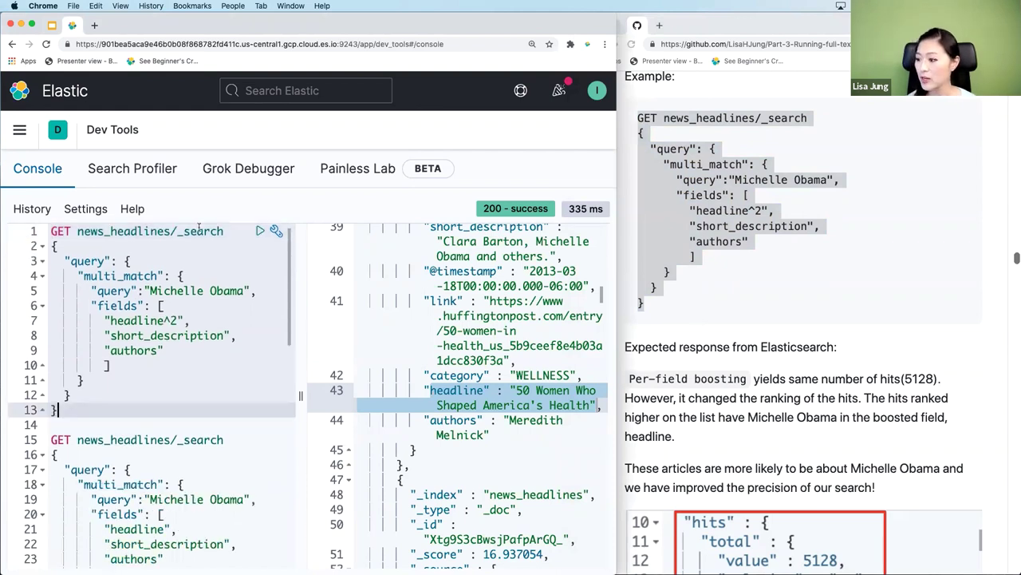
{"action": "left_click", "coordinate": [261, 231]}
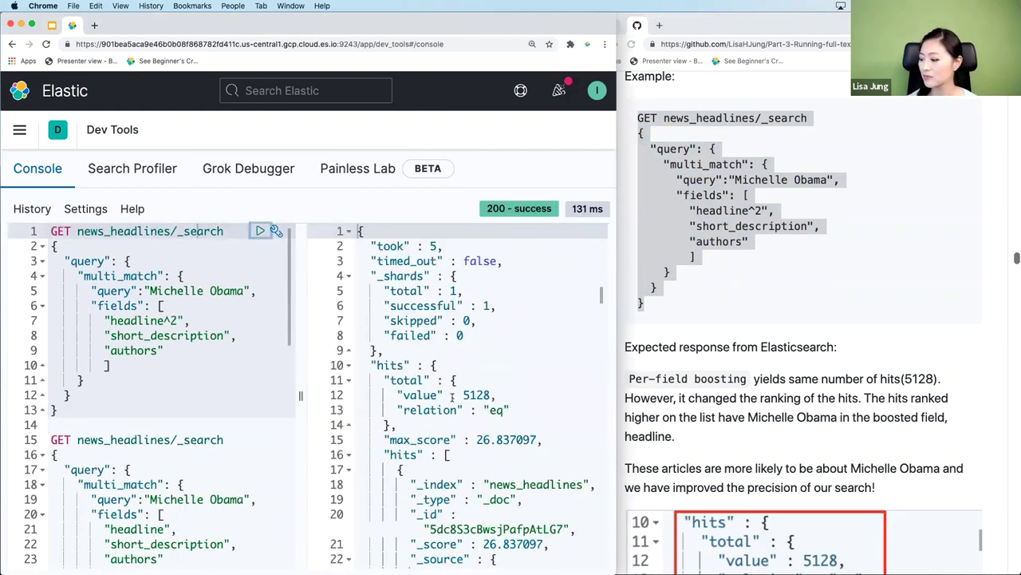
Examine the boosted query response's total hits value and the first hit's headline for Michelle Obama
{"action": "scroll", "coordinate": [450, 397], "scroll_direction": "down", "scroll_amount": 2}
{"action": "scroll", "coordinate": [450, 397], "scroll_direction": "down", "scroll_amount": 2}
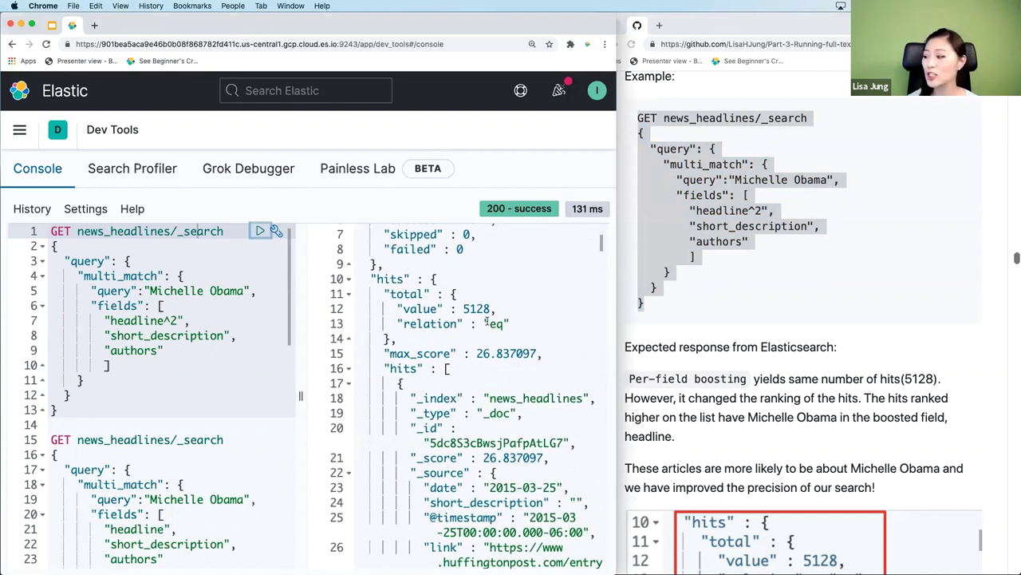
{"action": "left_click_drag", "start_coordinate": [498, 309], "coordinate": [398, 308]}
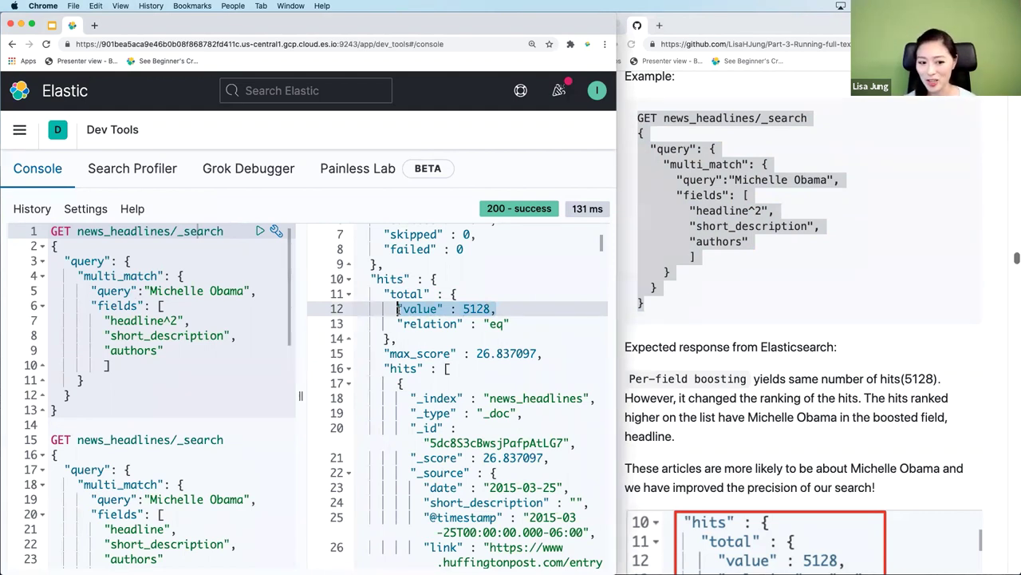
{"action": "scroll", "coordinate": [481, 389], "scroll_direction": "down", "scroll_amount": 5}
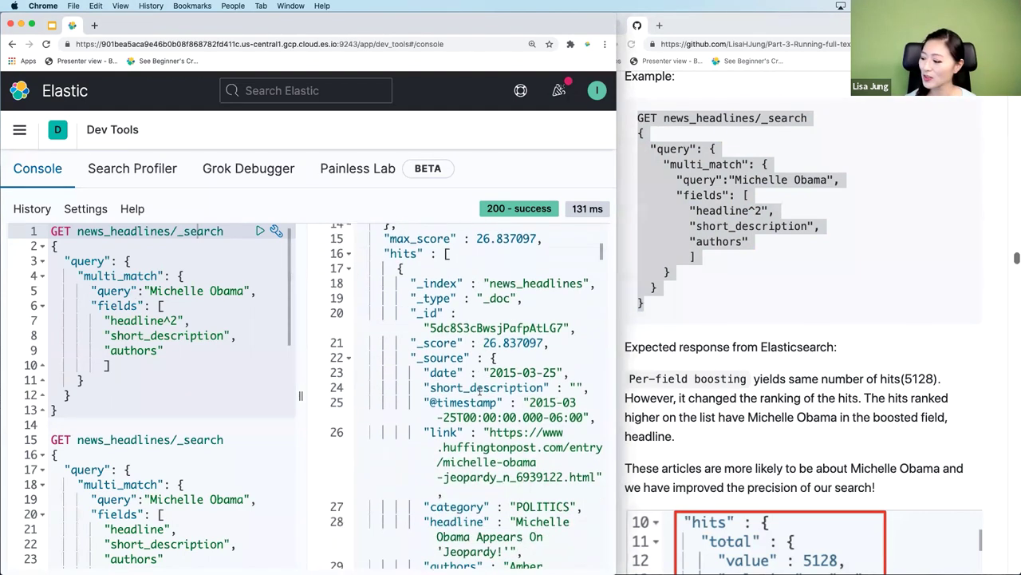
{"action": "scroll", "coordinate": [481, 390], "scroll_direction": "down", "scroll_amount": 3}
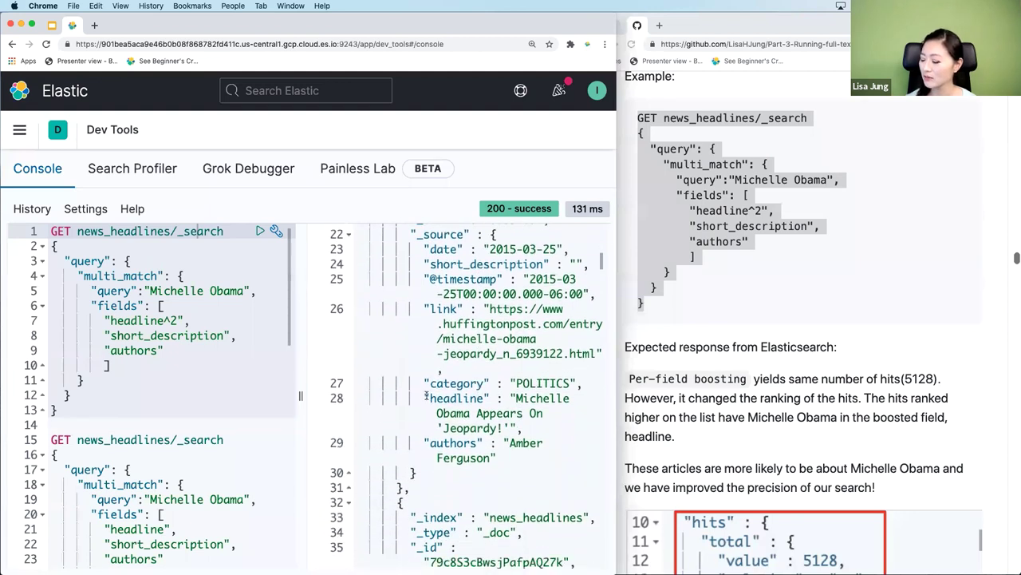
{"action": "left_click_drag", "start_coordinate": [425, 397], "coordinate": [563, 428]}
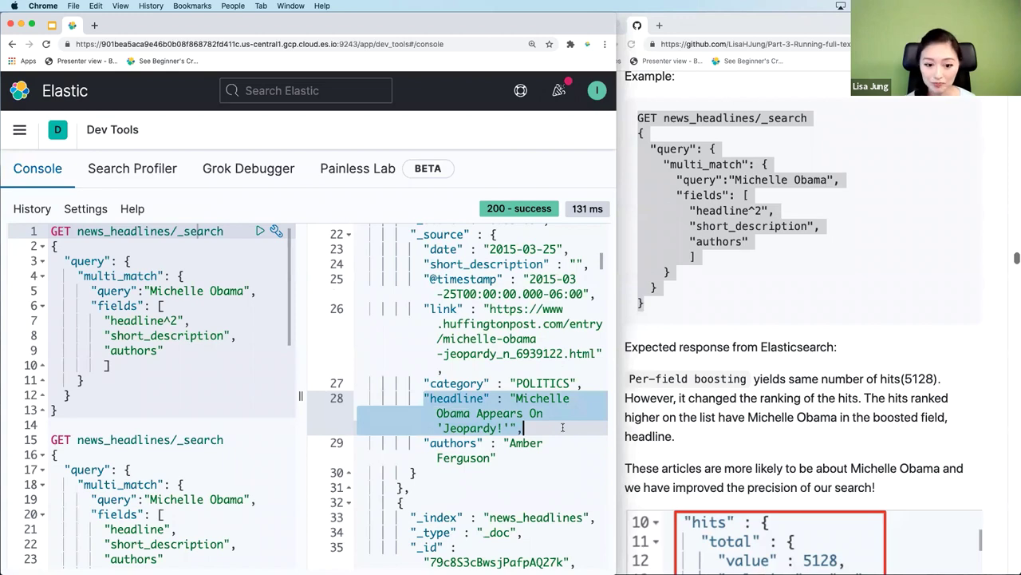
Check the headlines of the second to fourth hits in the boosted query response for mentions of Michelle Obama
{"action": "scroll", "coordinate": [562, 428], "scroll_direction": "down", "scroll_amount": 9}
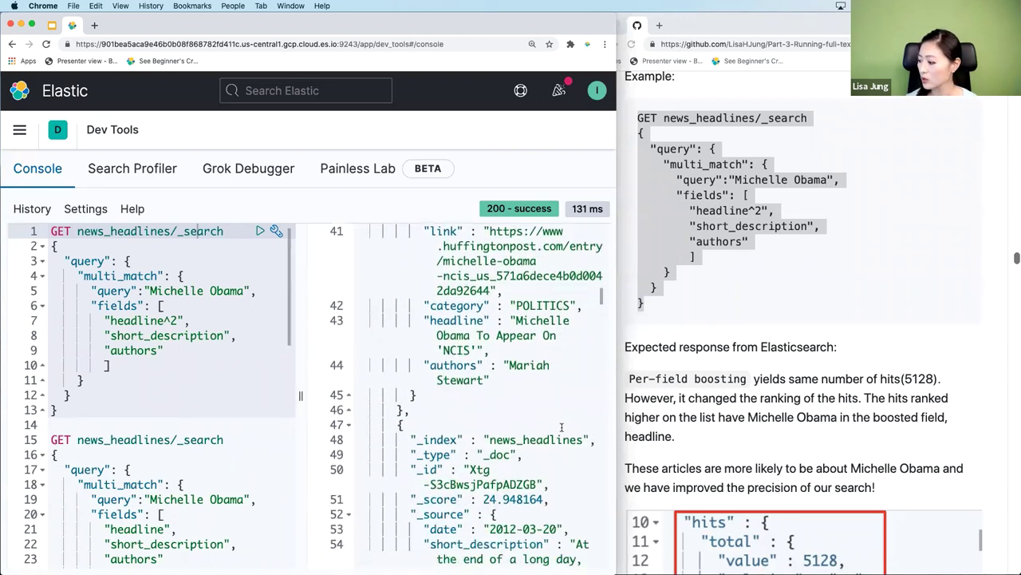
{"action": "scroll", "coordinate": [562, 428], "scroll_direction": "down", "scroll_amount": 5}
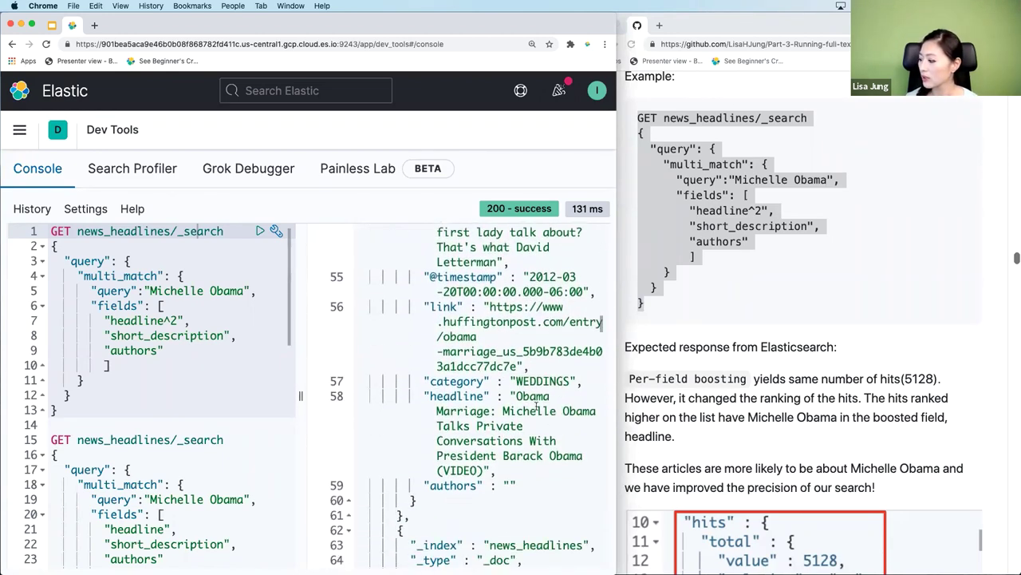
{"action": "left_click_drag", "start_coordinate": [504, 411], "coordinate": [601, 427]}
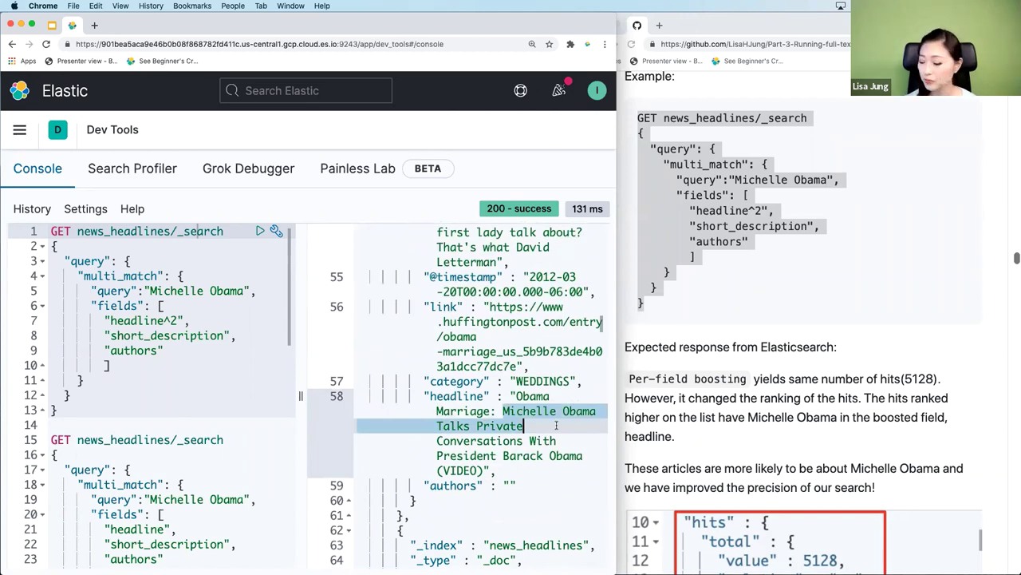
{"action": "scroll", "coordinate": [556, 425], "scroll_direction": "down", "scroll_amount": 5}
{"action": "scroll", "coordinate": [556, 426], "scroll_direction": "down", "scroll_amount": 3}
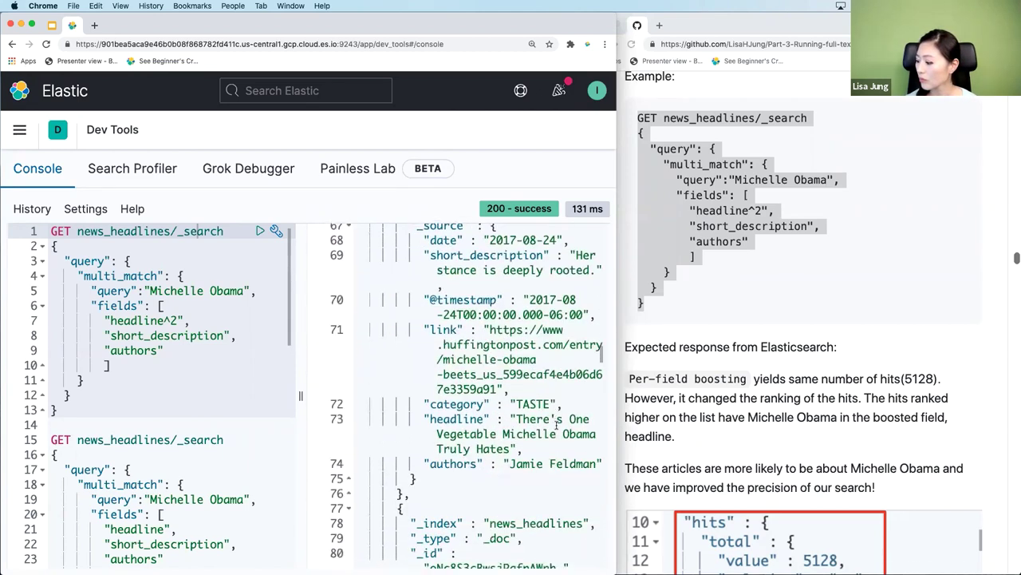
{"action": "left_click", "coordinate": [547, 412]}
{"action": "left_click_drag", "start_coordinate": [511, 397], "coordinate": [561, 423]}
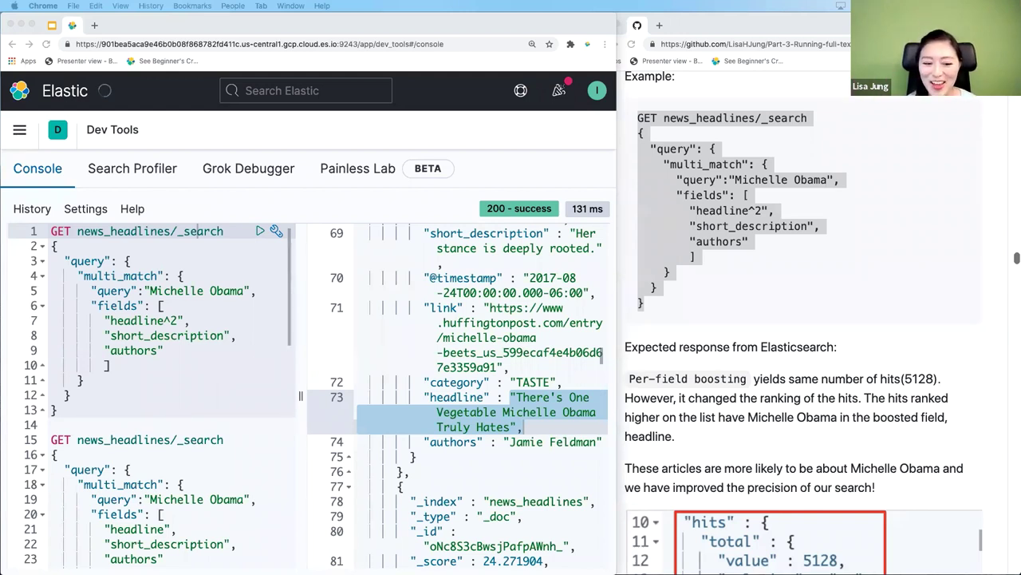
Copy the repo's multi_match phrase example (query "party planning" over headline^2 and short_description) above the existing console requests and run it
{"action": "left_click", "coordinate": [748, 467]}
{"action": "scroll", "coordinate": [747, 469], "scroll_direction": "down", "scroll_amount": 5}
{"action": "scroll", "coordinate": [749, 469], "scroll_direction": "down", "scroll_amount": 15}
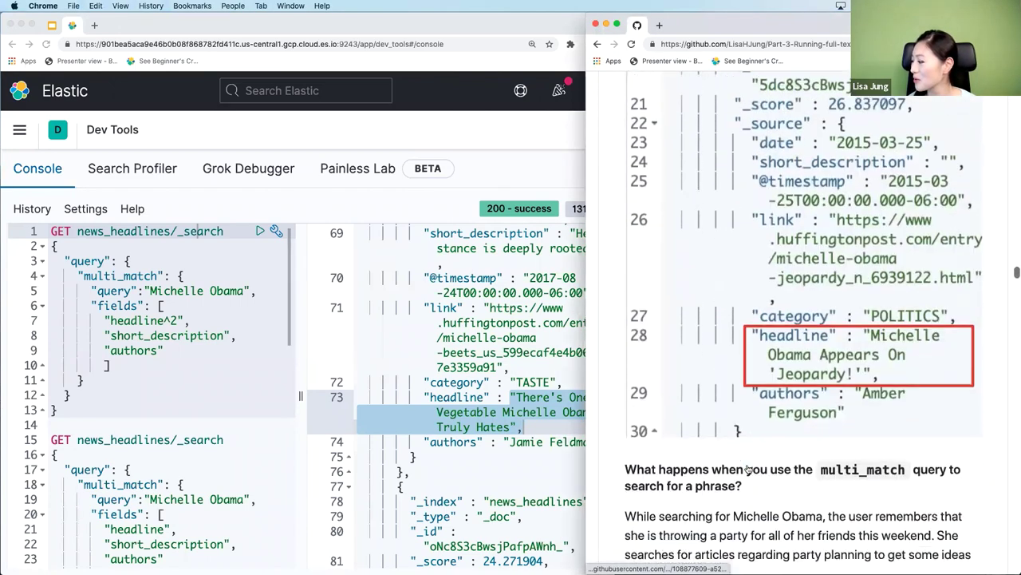
{"action": "scroll", "coordinate": [749, 468], "scroll_direction": "down", "scroll_amount": 1}
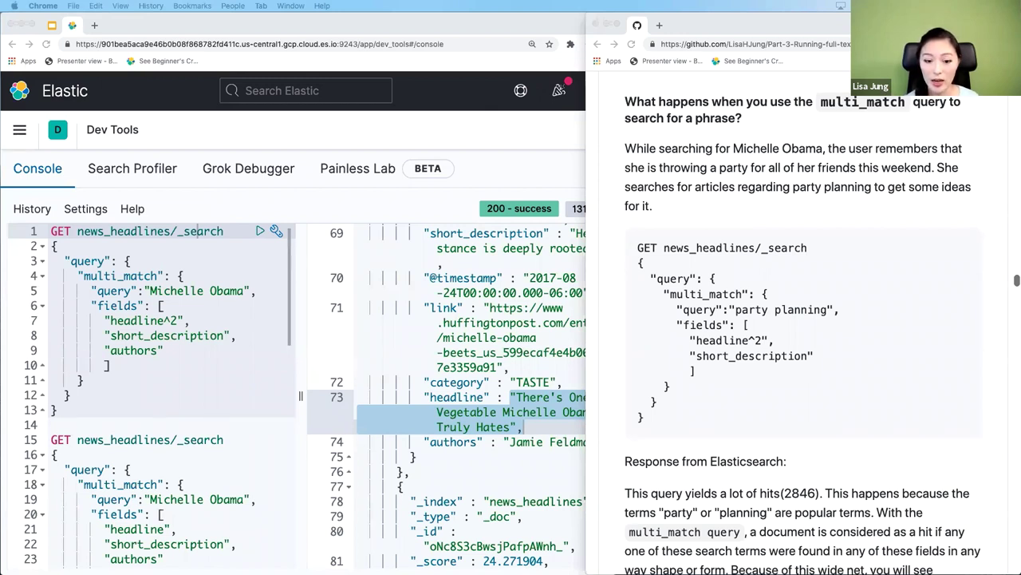
{"action": "left_click", "coordinate": [765, 384]}
{"action": "left_click_drag", "start_coordinate": [675, 421], "coordinate": [632, 249]}
{"action": "key", "text": "super+c"}
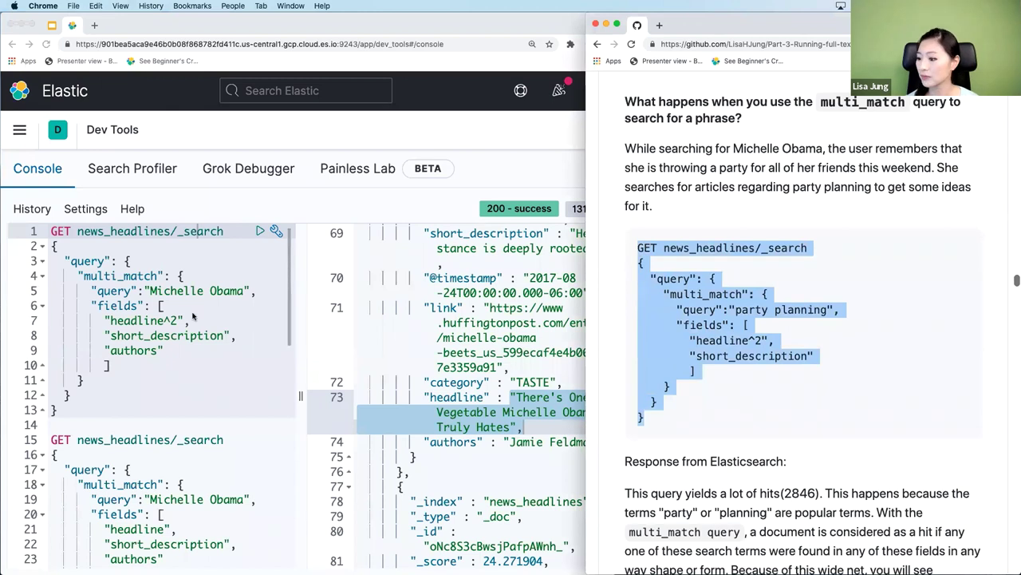
{"action": "left_click", "coordinate": [147, 281]}
{"action": "left_click", "coordinate": [50, 231]}
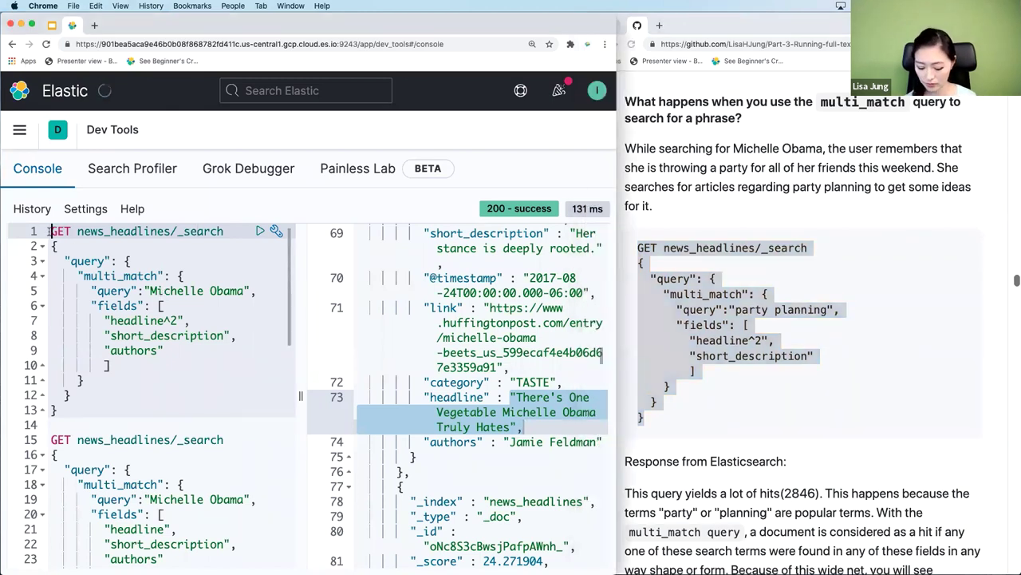
{"action": "left_click_drag", "start_coordinate": [50, 230], "coordinate": [57, 409]}
{"action": "key", "text": "super+v"}
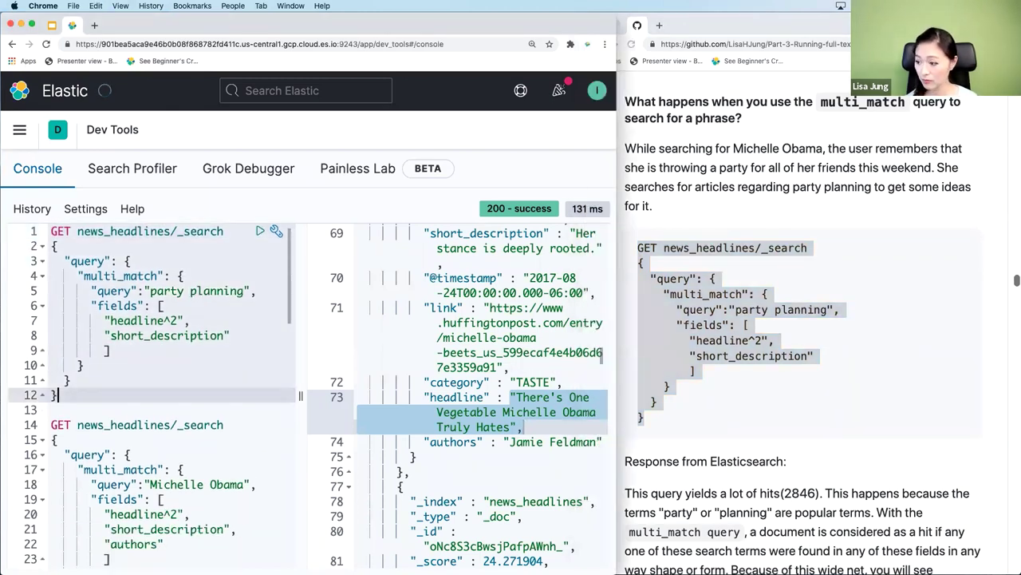
{"action": "left_click", "coordinate": [146, 233]}
{"action": "left_click", "coordinate": [260, 230]}
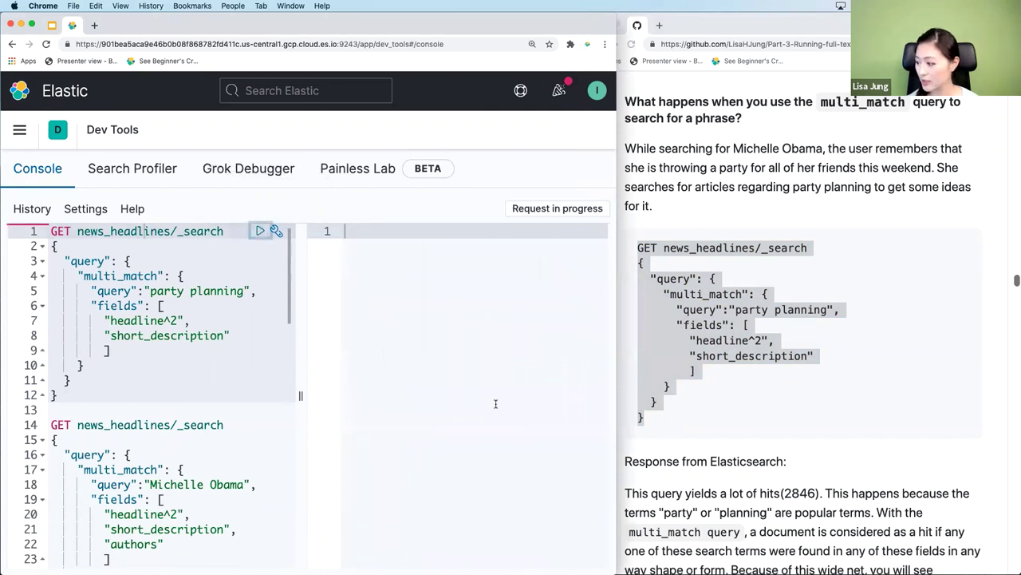
Examine the "party planning" response's total hits value and the first hit's headline
{"action": "scroll", "coordinate": [491, 411], "scroll_direction": "down", "scroll_amount": 3}
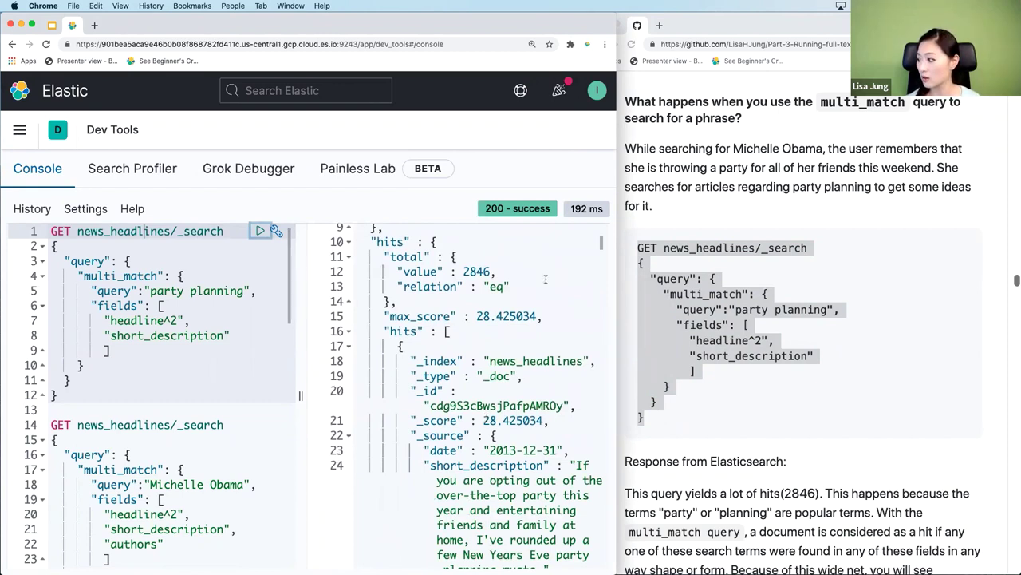
{"action": "left_click_drag", "start_coordinate": [496, 272], "coordinate": [424, 272]}
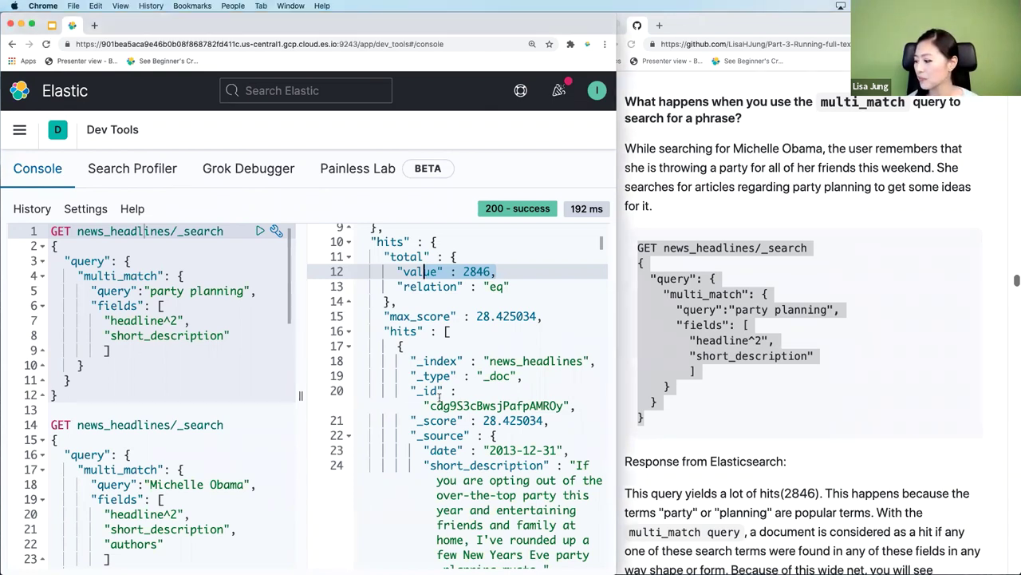
{"action": "scroll", "coordinate": [434, 401], "scroll_direction": "down", "scroll_amount": 5}
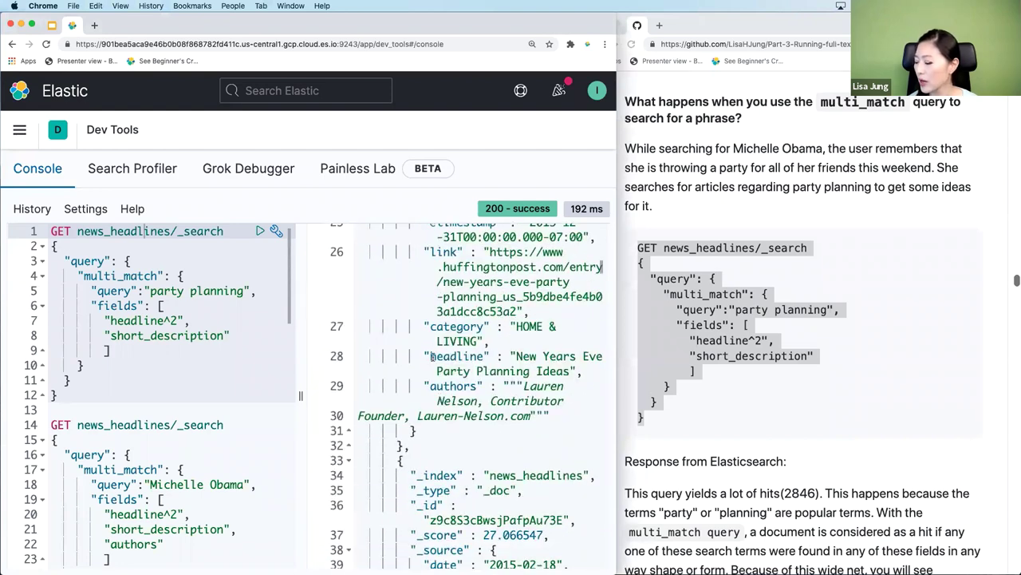
{"action": "left_click_drag", "start_coordinate": [431, 357], "coordinate": [572, 371]}
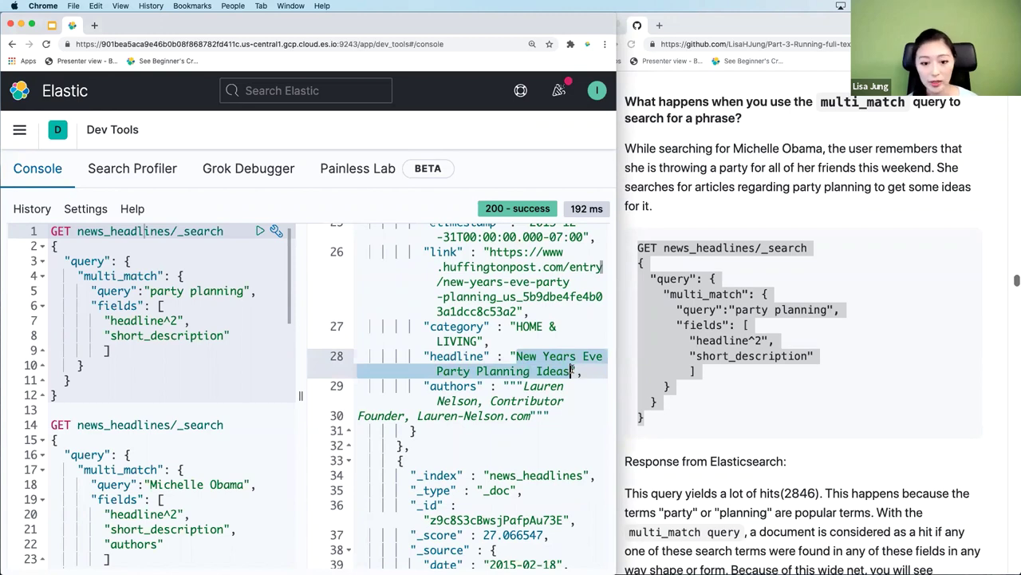
{"action": "left_click", "coordinate": [549, 372]}
Check whether the second "party planning" hit's headline contains the search phrase
{"action": "scroll", "coordinate": [550, 372], "scroll_direction": "down", "scroll_amount": 10}
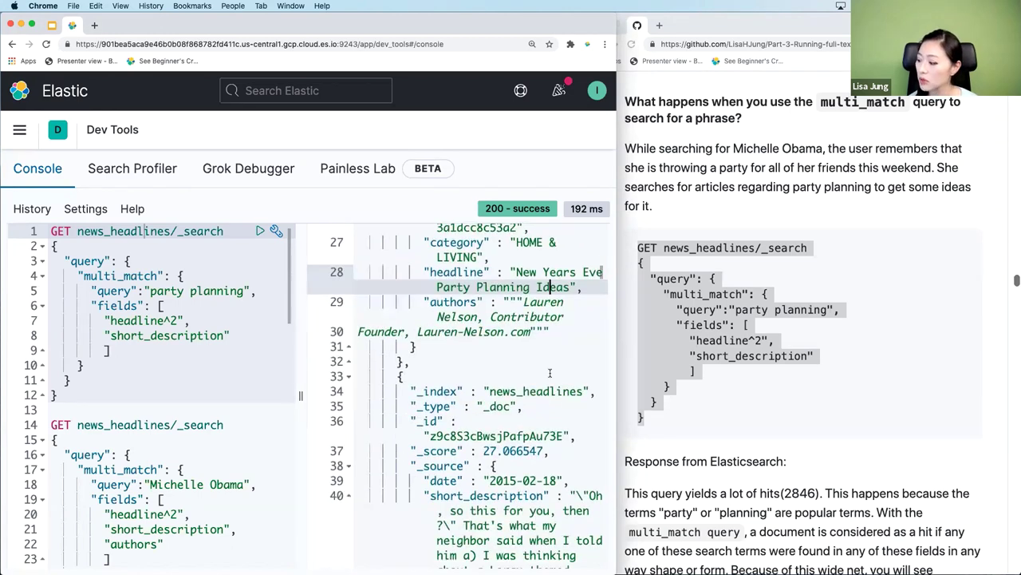
{"action": "scroll", "coordinate": [550, 372], "scroll_direction": "down", "scroll_amount": 5}
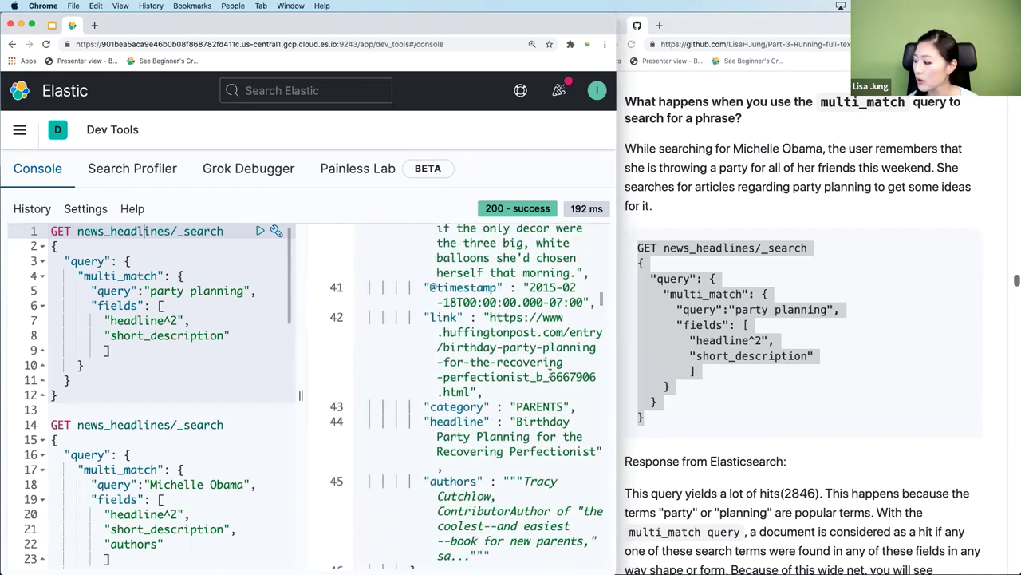
{"action": "left_click", "coordinate": [511, 336]}
{"action": "left_click_drag", "start_coordinate": [510, 336], "coordinate": [601, 366]}
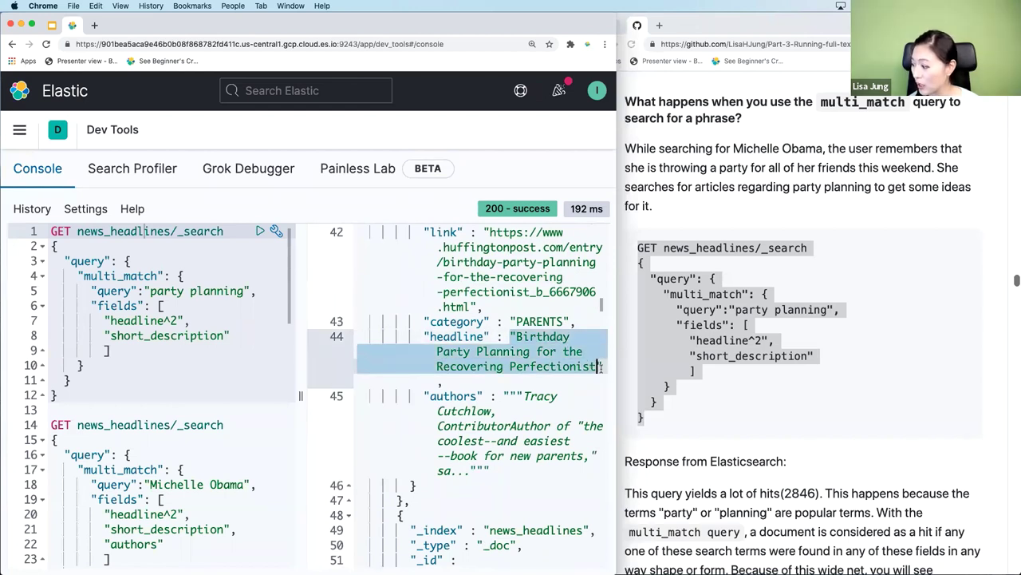
{"action": "left_click", "coordinate": [505, 376]}
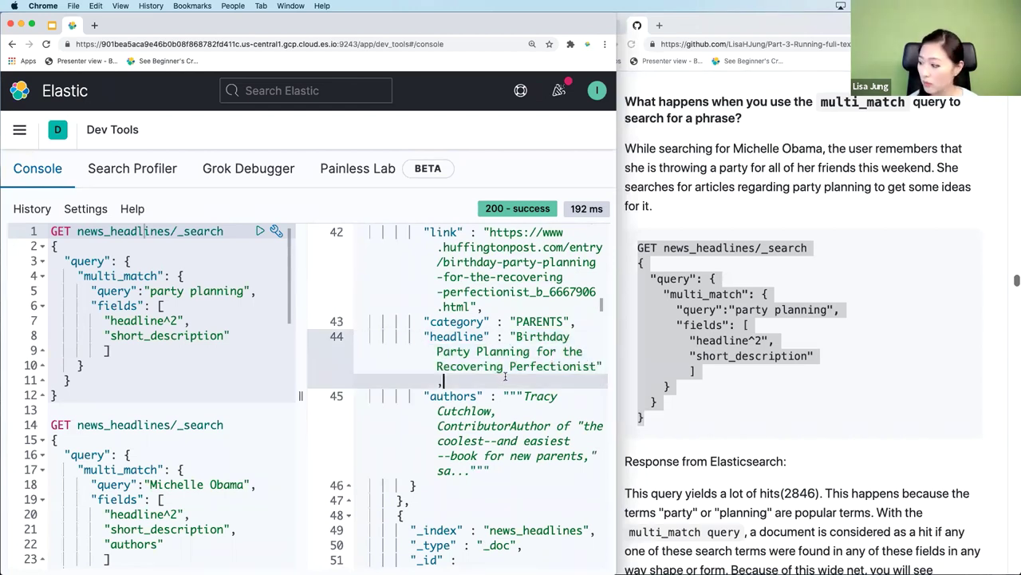
Examine the POLITICS hit's headline further down the response for where the terms "planning" and "party" occur separately
{"action": "scroll", "coordinate": [505, 376], "scroll_direction": "down", "scroll_amount": 15}
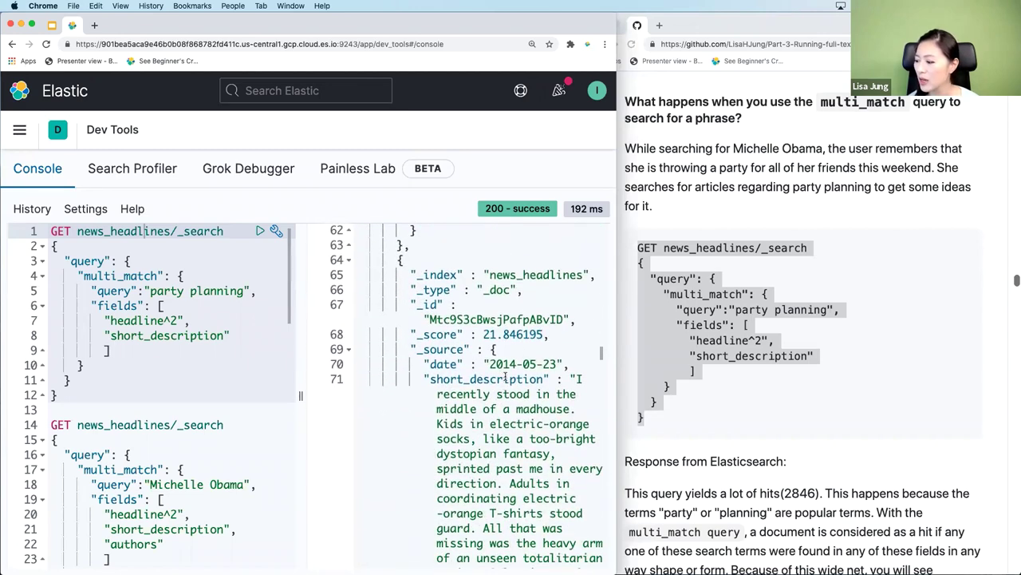
{"action": "scroll", "coordinate": [505, 376], "scroll_direction": "down", "scroll_amount": 12}
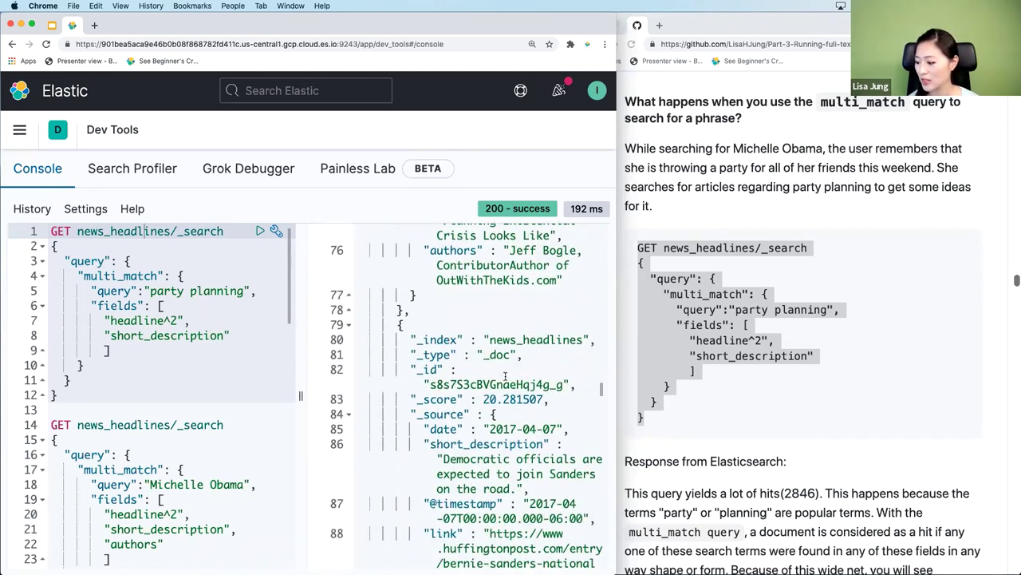
{"action": "scroll", "coordinate": [505, 376], "scroll_direction": "down", "scroll_amount": 10}
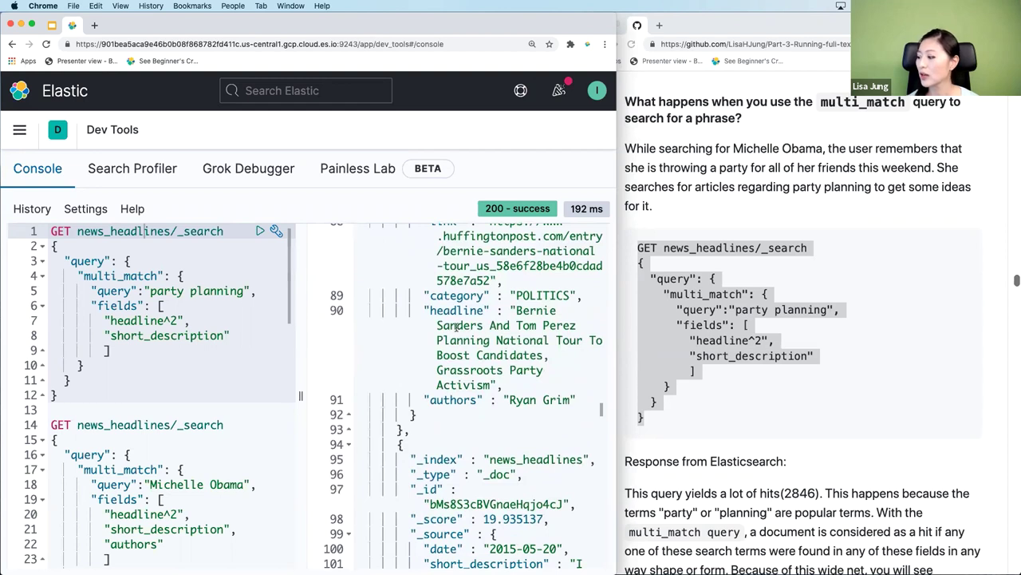
{"action": "left_click_drag", "start_coordinate": [430, 310], "coordinate": [571, 384]}
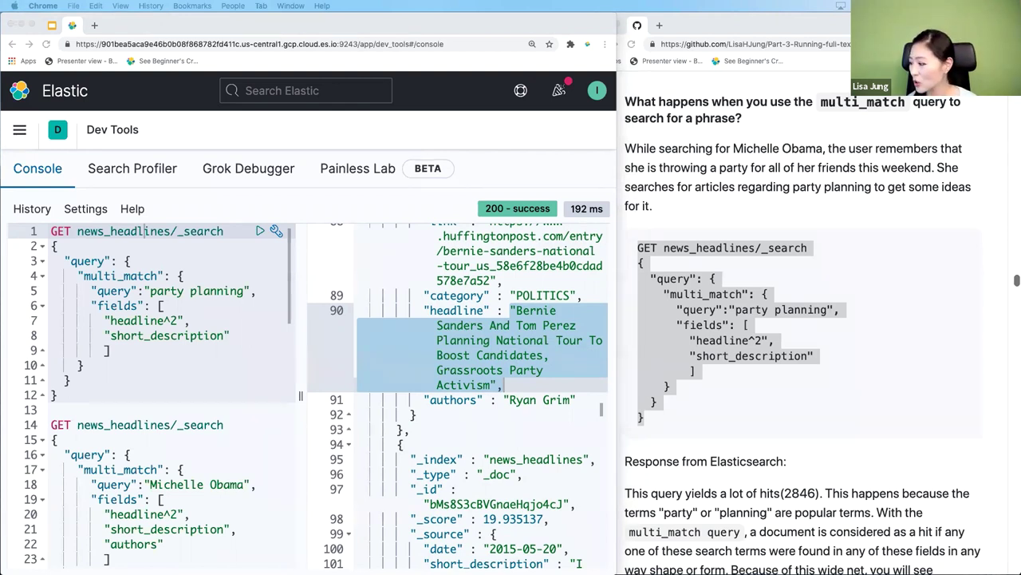
{"action": "left_click", "coordinate": [438, 340]}
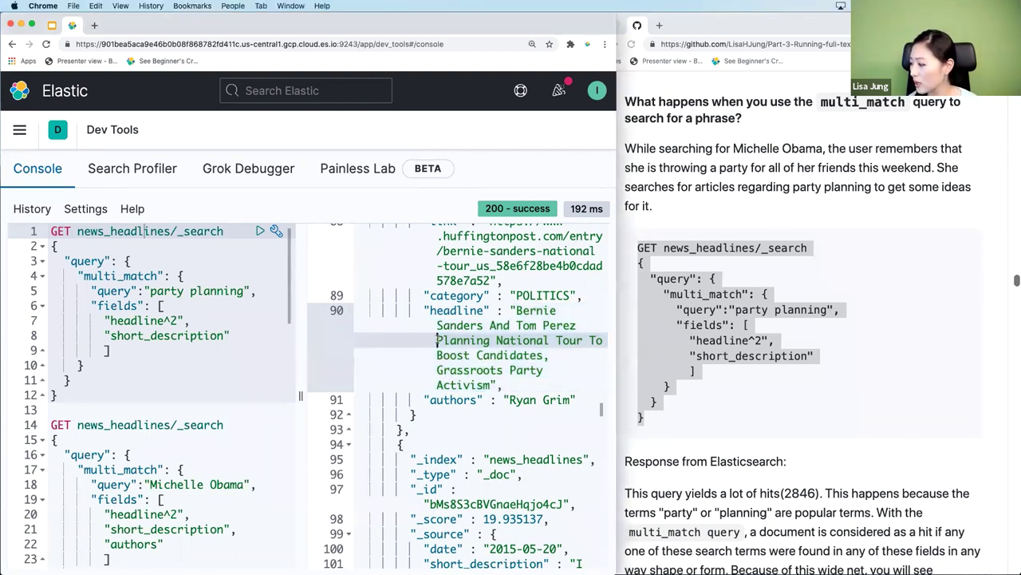
{"action": "left_click_drag", "start_coordinate": [438, 340], "coordinate": [556, 370]}
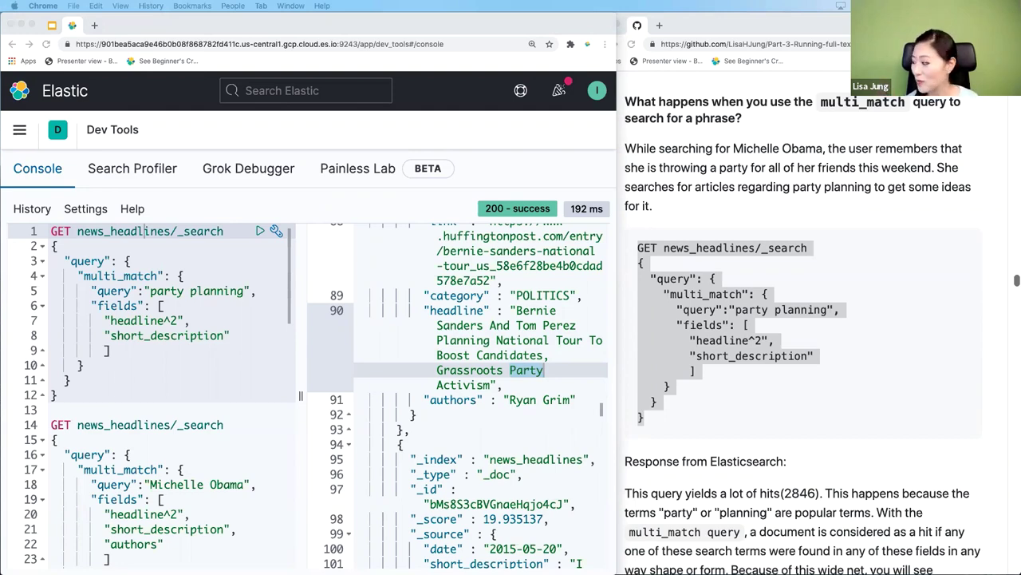
Read the repo's section on improving multi_match precision and examine the "type": "phrase" setting in its "party planning" example
{"action": "left_click", "coordinate": [773, 380]}
{"action": "scroll", "coordinate": [774, 380], "scroll_direction": "down", "scroll_amount": 10}
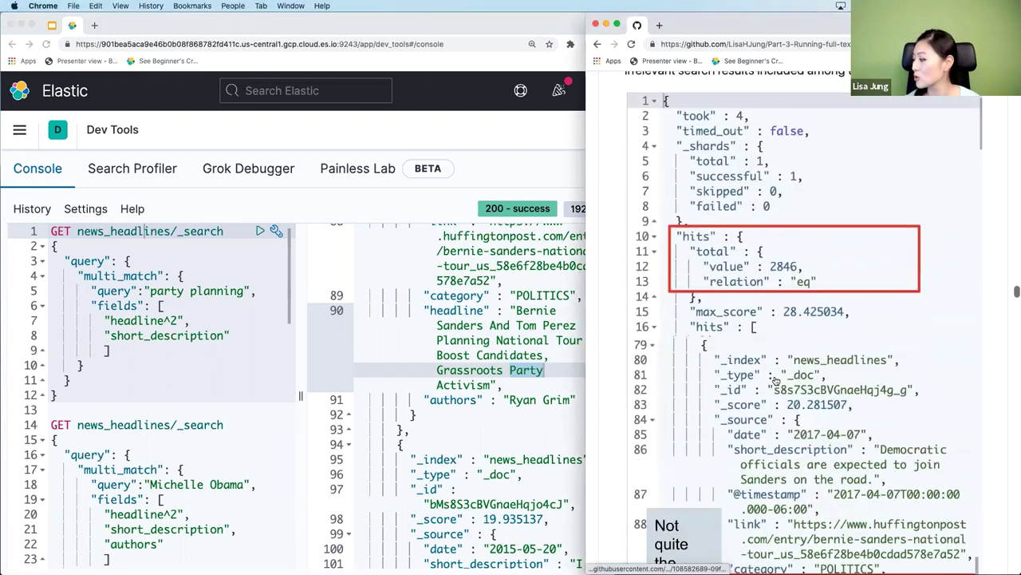
{"action": "scroll", "coordinate": [775, 381], "scroll_direction": "down", "scroll_amount": 10}
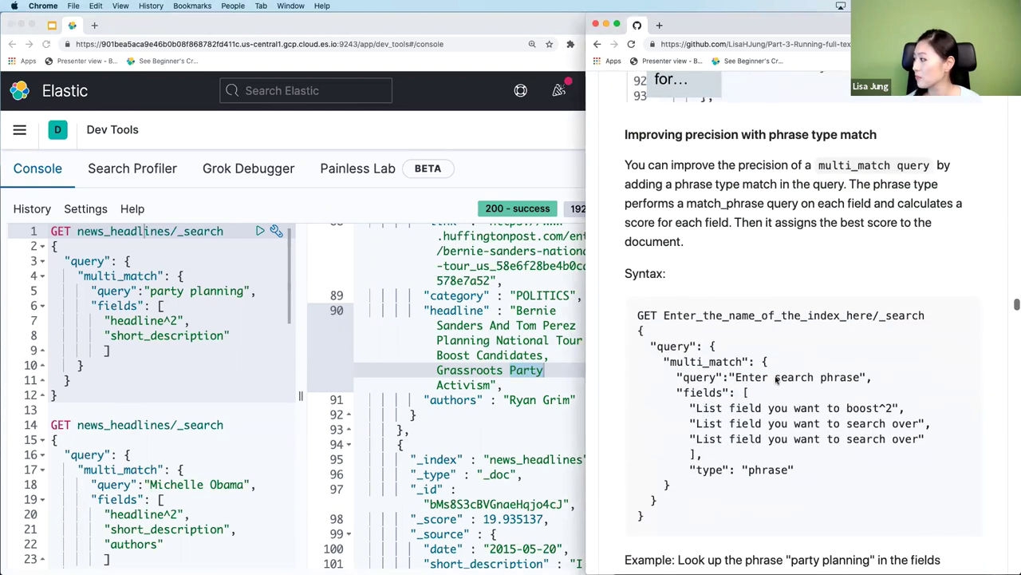
{"action": "scroll", "coordinate": [776, 380], "scroll_direction": "down", "scroll_amount": 6}
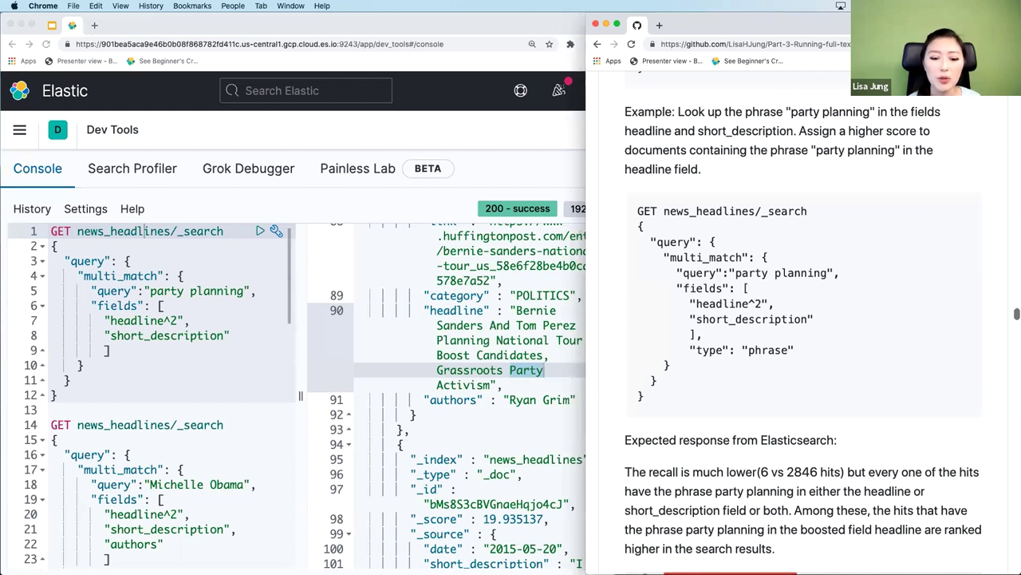
{"action": "key", "text": "super+Tab"}
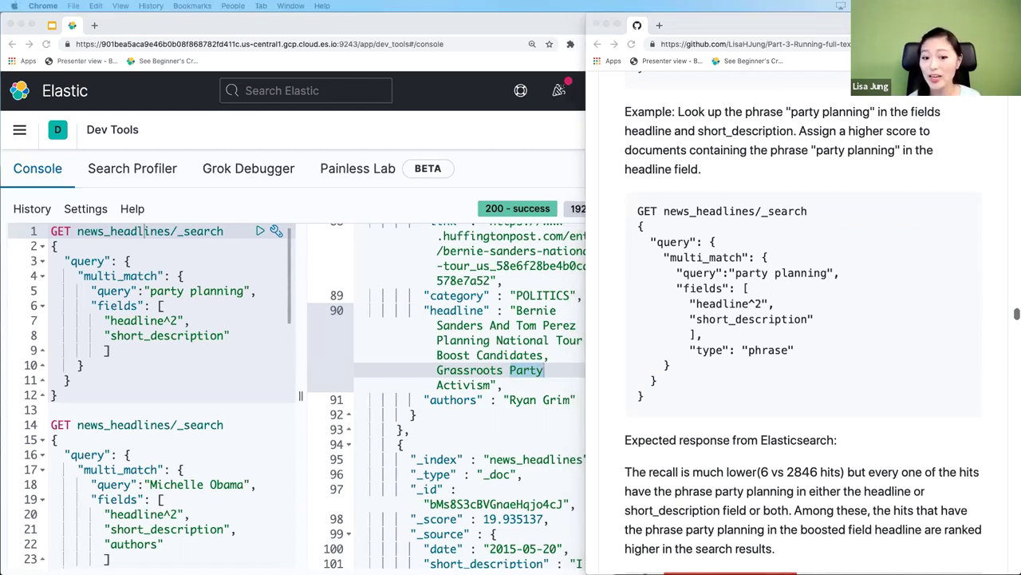
{"action": "left_click", "coordinate": [759, 368]}
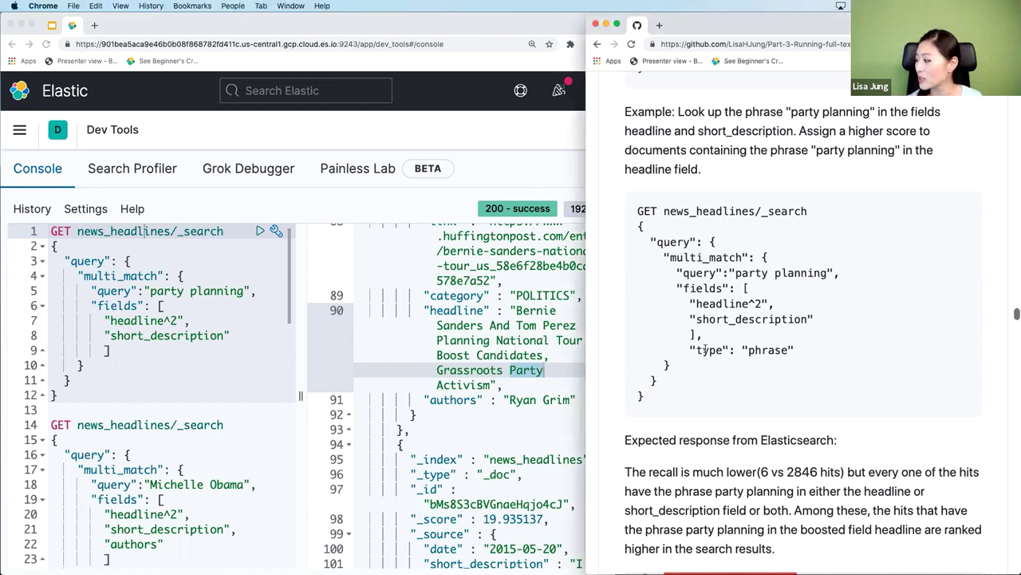
{"action": "left_click_drag", "start_coordinate": [690, 349], "coordinate": [812, 358]}
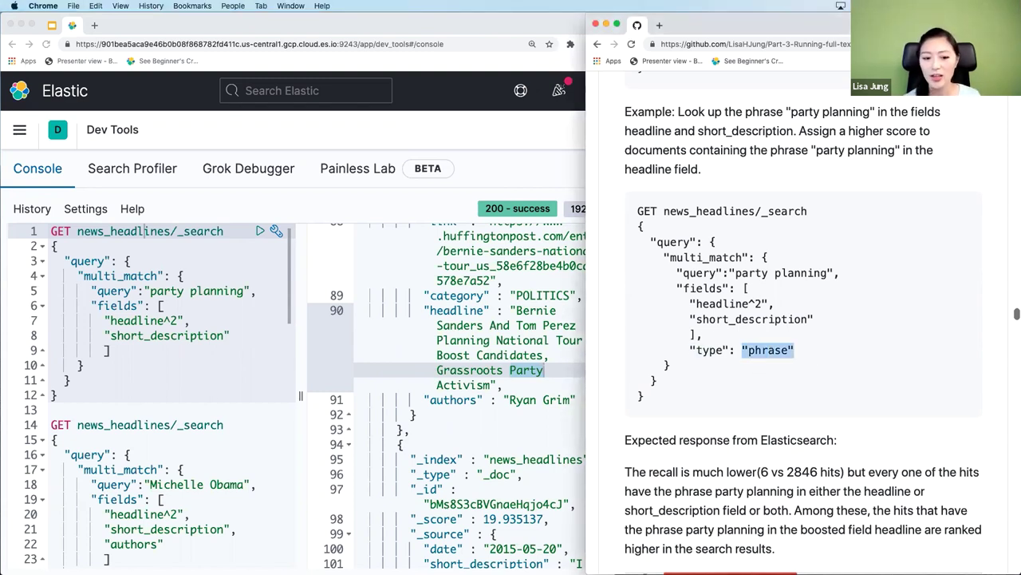
{"action": "key", "text": "super+grave"}
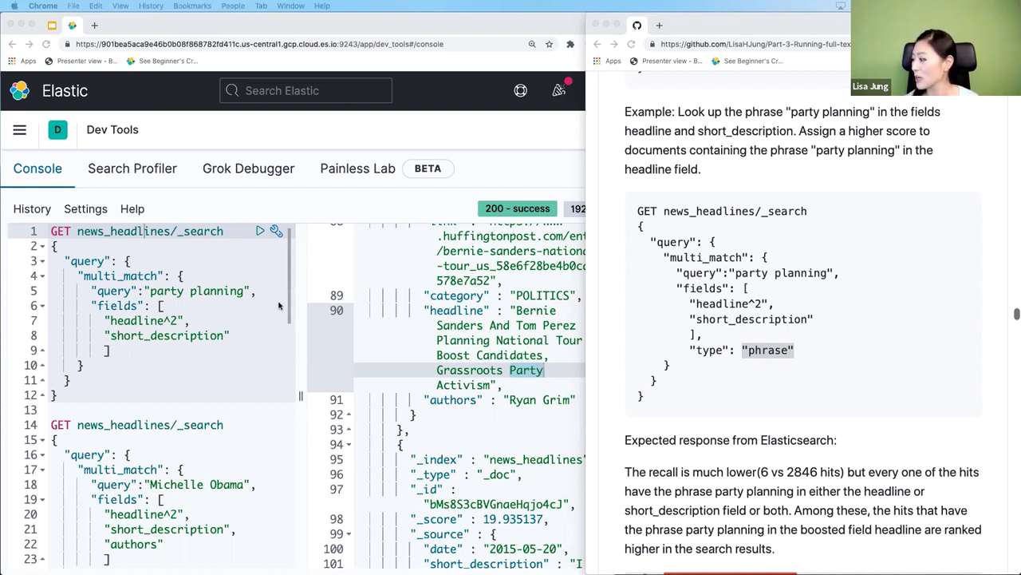
Copy the repo's phrase-type multi_match example ("party planning" over headline^2 and short_description, type "phrase") above the existing console requests and run it
{"action": "left_click_drag", "start_coordinate": [662, 399], "coordinate": [639, 202]}
{"action": "key", "text": "super+c"}
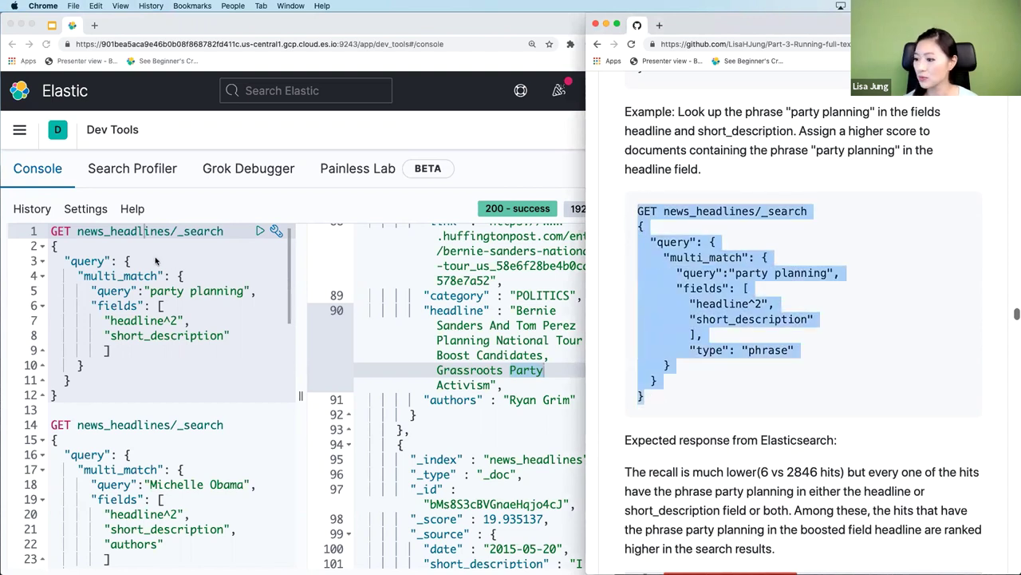
{"action": "left_click", "coordinate": [70, 232]}
{"action": "left_click", "coordinate": [51, 232]}
{"action": "key", "text": "Return"}
{"action": "key", "text": "Return"}
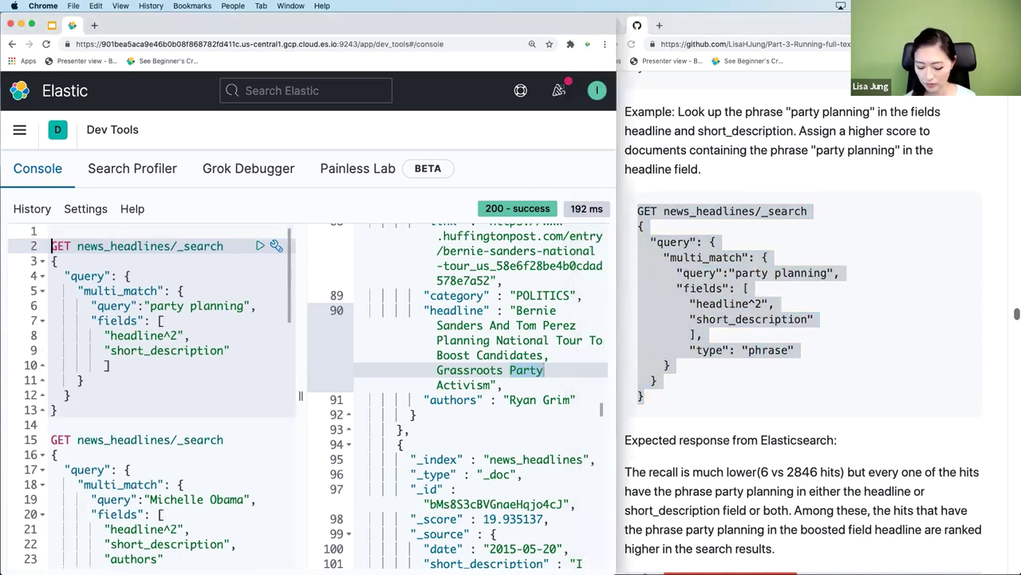
{"action": "key", "text": "Up"}
{"action": "key", "text": "Up"}
{"action": "key", "text": "super+v"}
{"action": "left_click", "coordinate": [167, 231]}
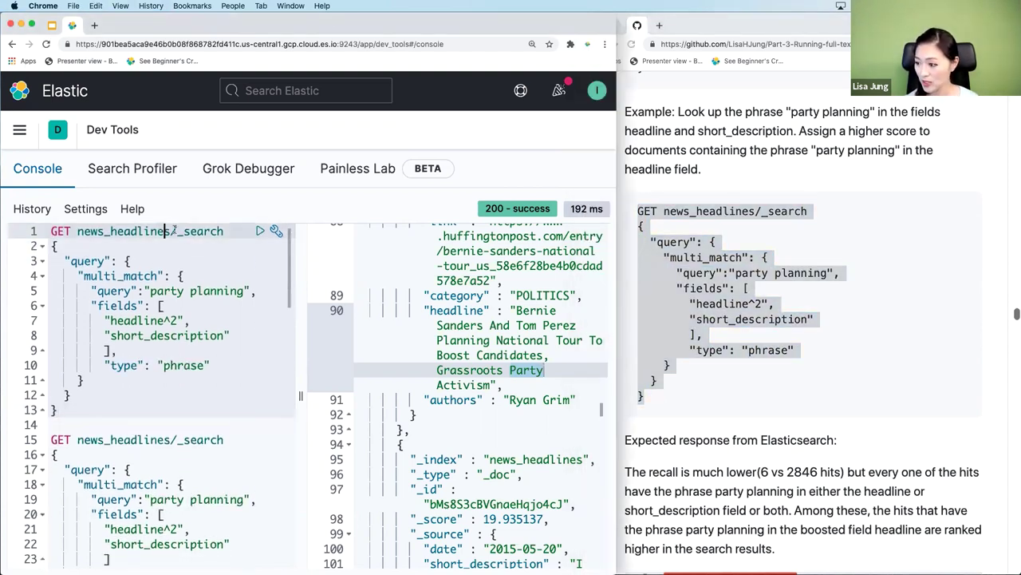
{"action": "left_click", "coordinate": [260, 231]}
Examine the total hits value in the phrase-type "party planning" response
{"action": "scroll", "coordinate": [477, 335], "scroll_direction": "down", "scroll_amount": 3}
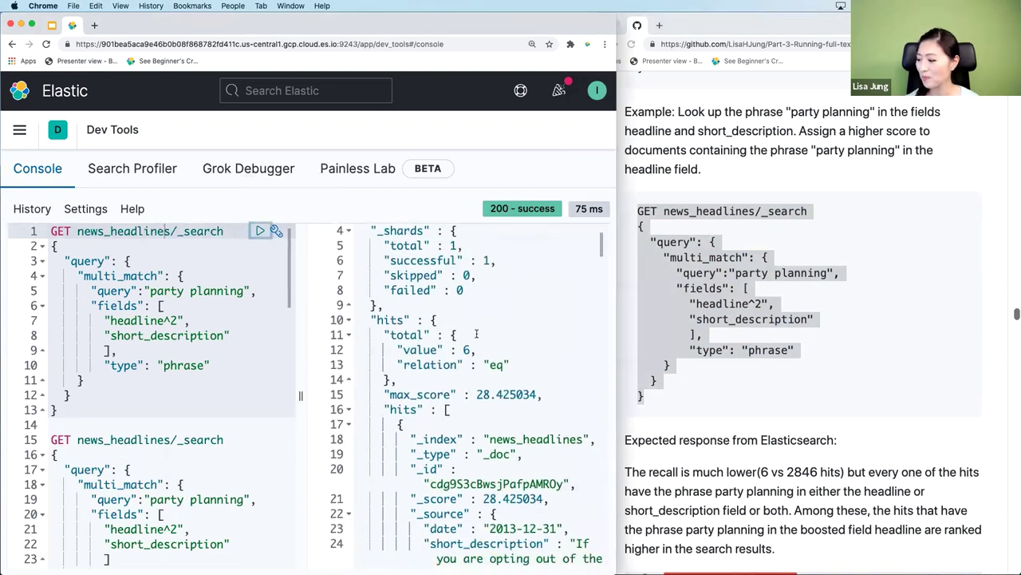
{"action": "left_click", "coordinate": [384, 293]}
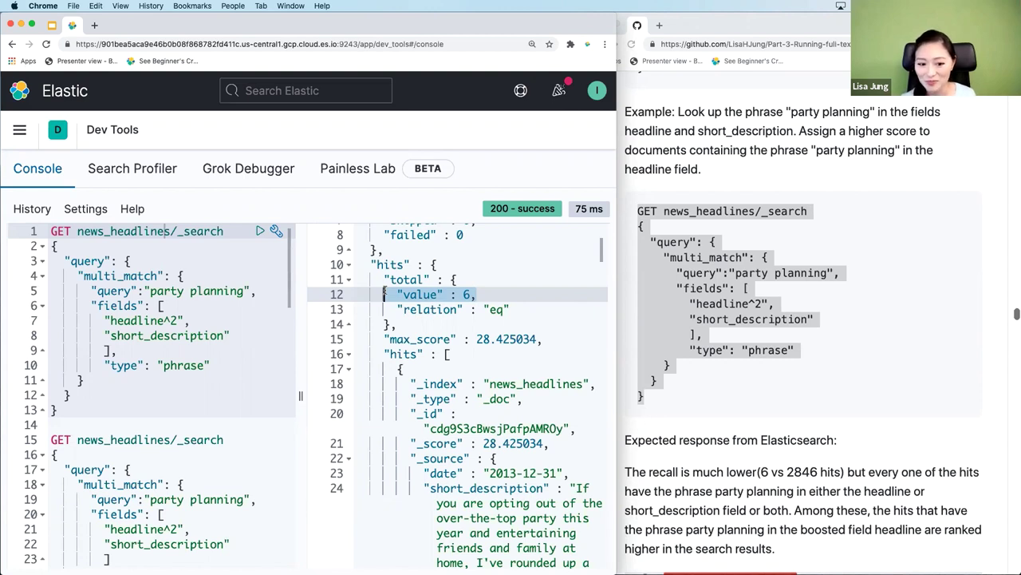
{"action": "left_click", "coordinate": [517, 384]}
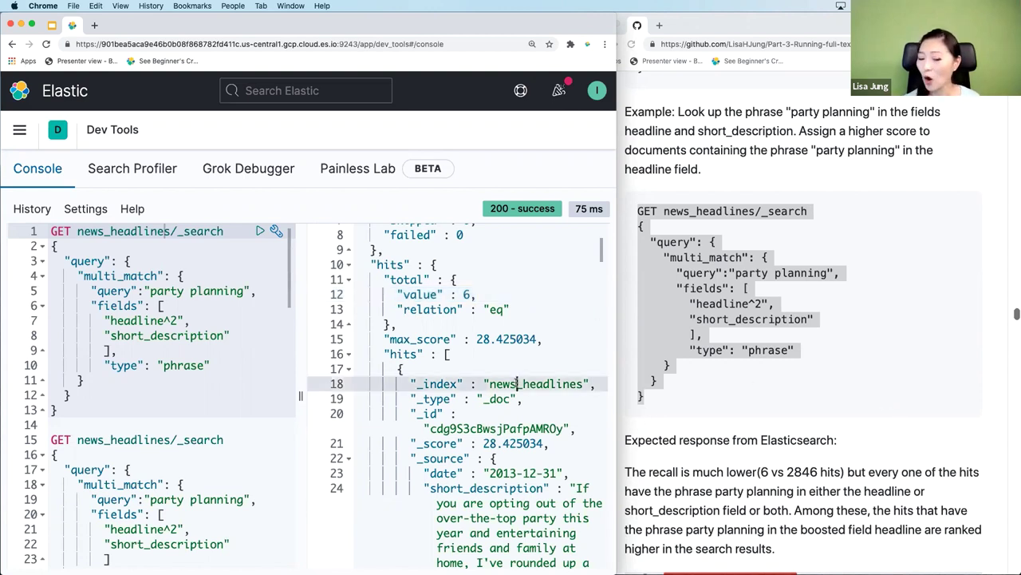
Check the first hit's short_description and headline for the phrase "party planning"
{"action": "scroll", "coordinate": [517, 384], "scroll_direction": "down", "scroll_amount": 5}
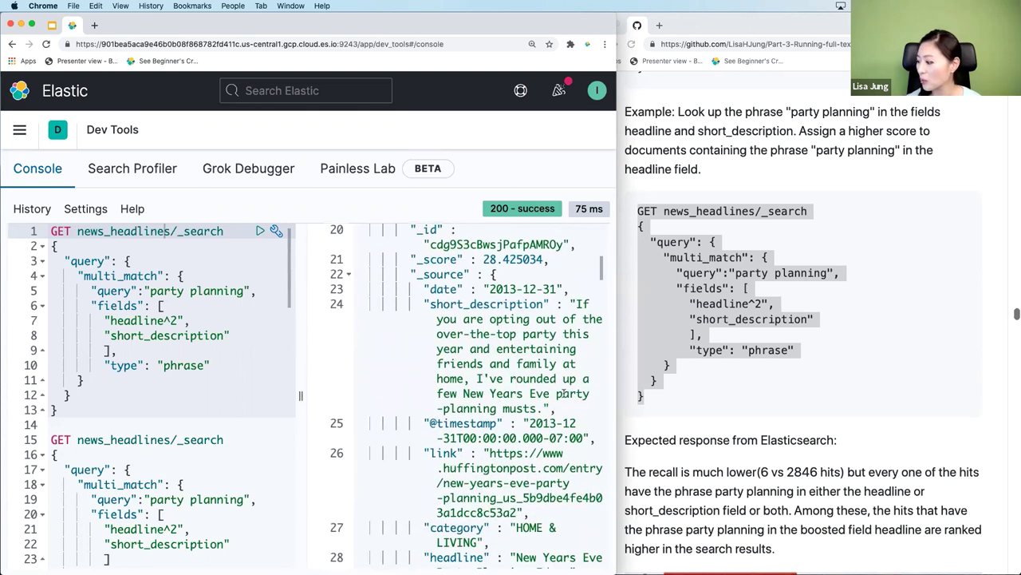
{"action": "left_click_drag", "start_coordinate": [556, 393], "coordinate": [497, 408]}
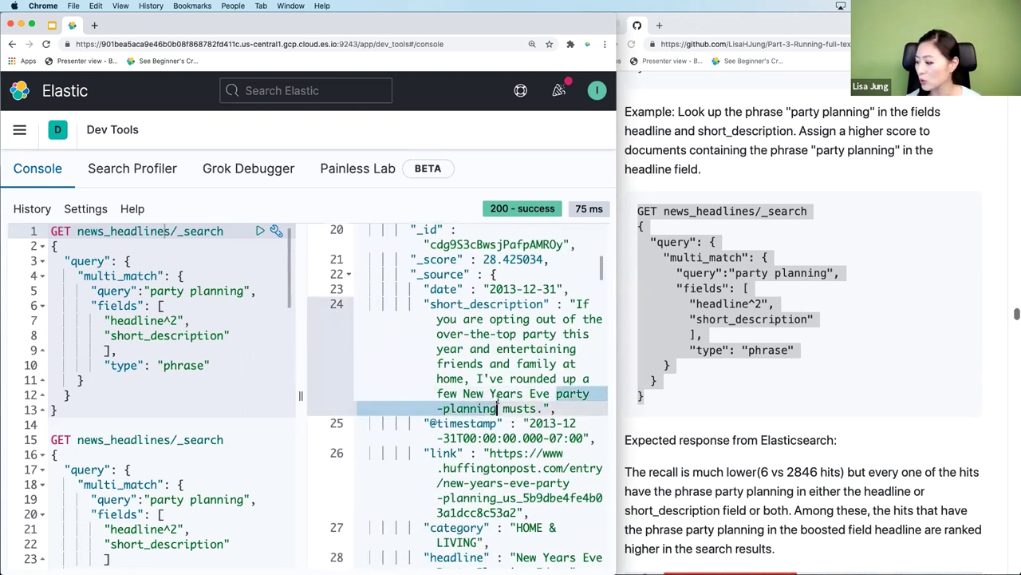
{"action": "scroll", "coordinate": [498, 408], "scroll_direction": "down", "scroll_amount": 4}
{"action": "left_click", "coordinate": [449, 401]}
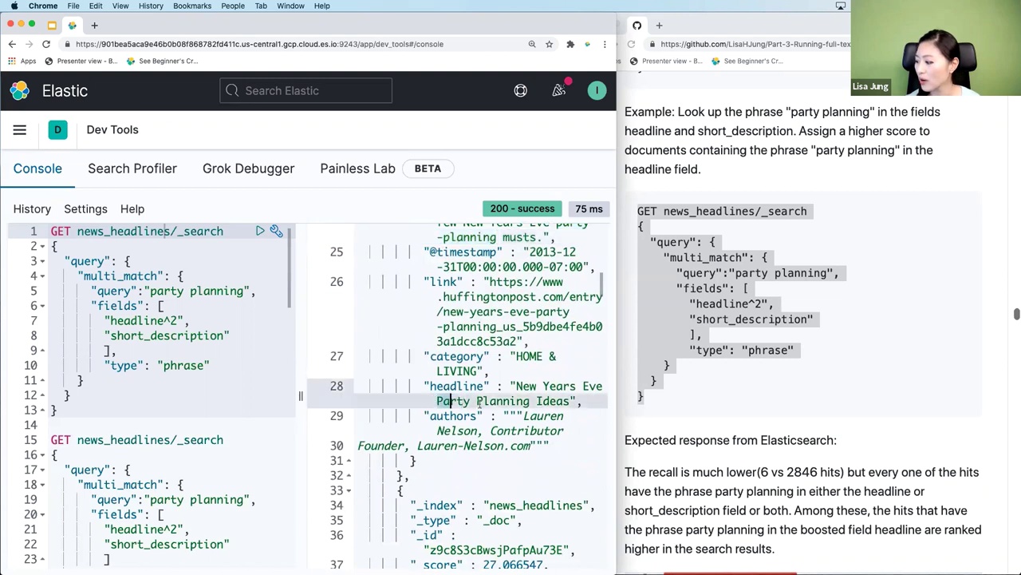
{"action": "left_click_drag", "start_coordinate": [479, 407], "coordinate": [532, 405]}
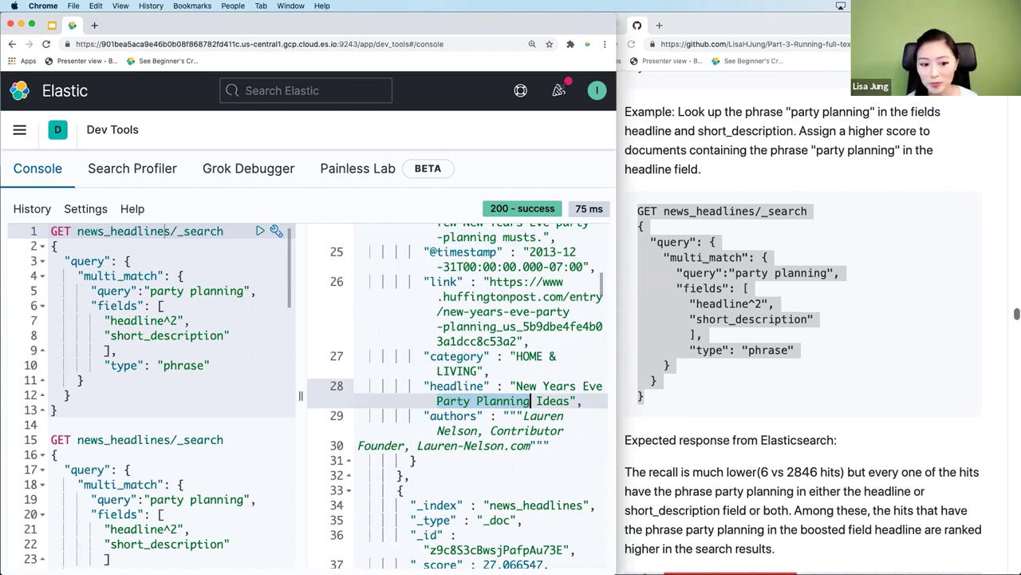
Read the repo's Combined Queries and Bool Query sections down to the bool query syntax block
{"action": "key", "text": "super+Tab"}
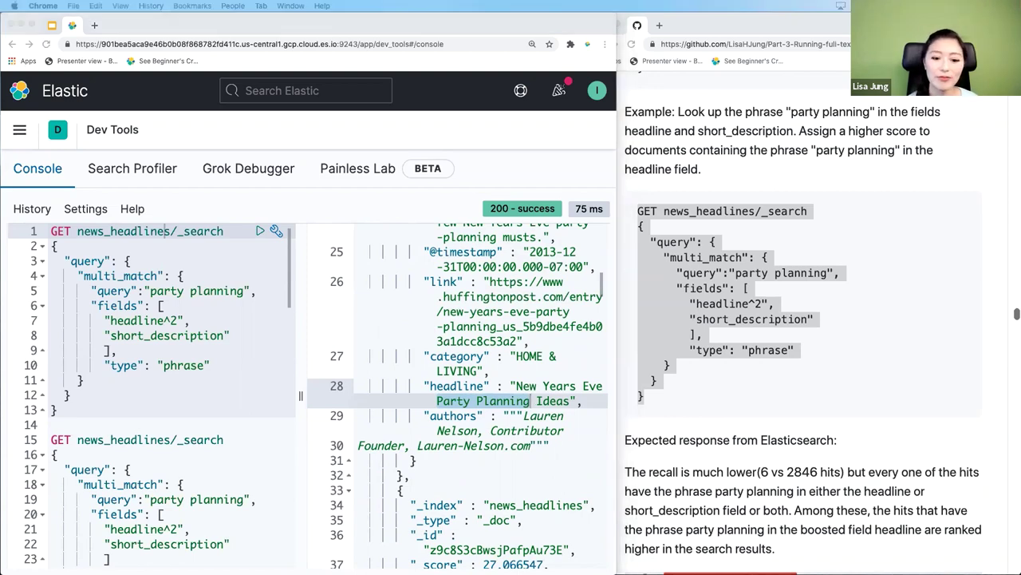
{"action": "left_click", "coordinate": [919, 366]}
{"action": "scroll", "coordinate": [918, 364], "scroll_direction": "down", "scroll_amount": 5}
{"action": "scroll", "coordinate": [919, 366], "scroll_direction": "down", "scroll_amount": 10}
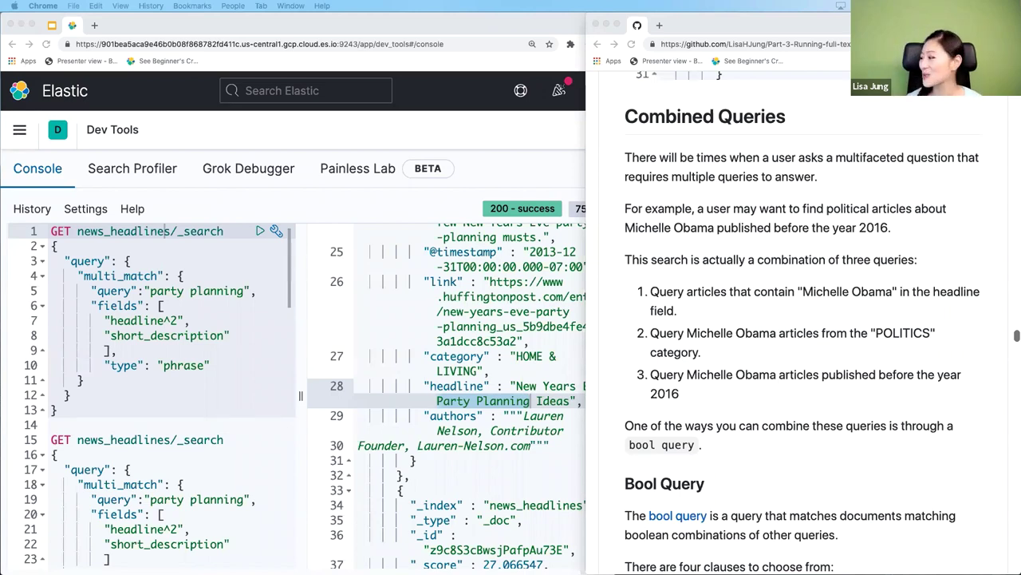
{"action": "left_click", "coordinate": [735, 316]}
{"action": "scroll", "coordinate": [736, 317], "scroll_direction": "down", "scroll_amount": 2}
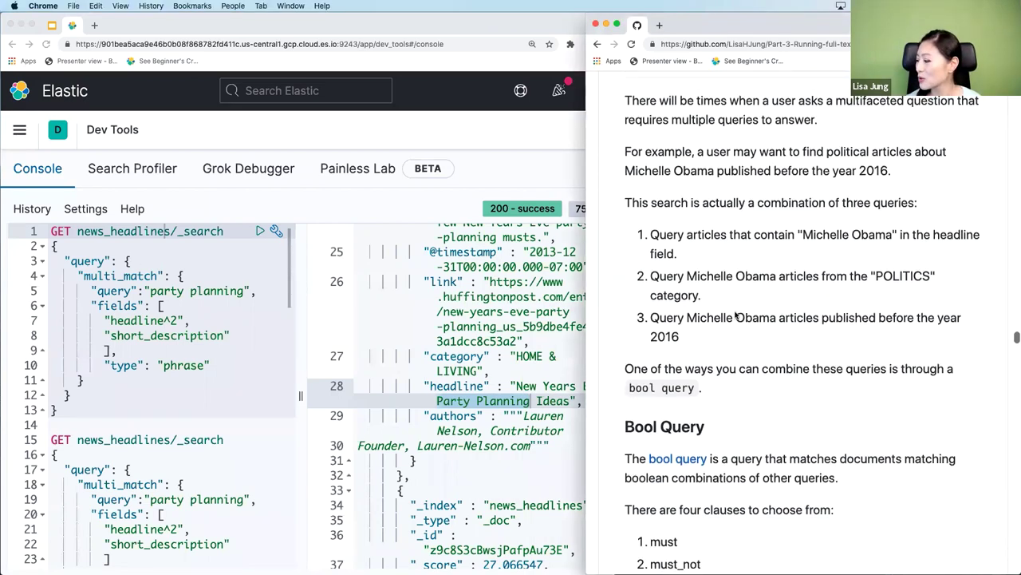
{"action": "scroll", "coordinate": [735, 317], "scroll_direction": "down", "scroll_amount": 10}
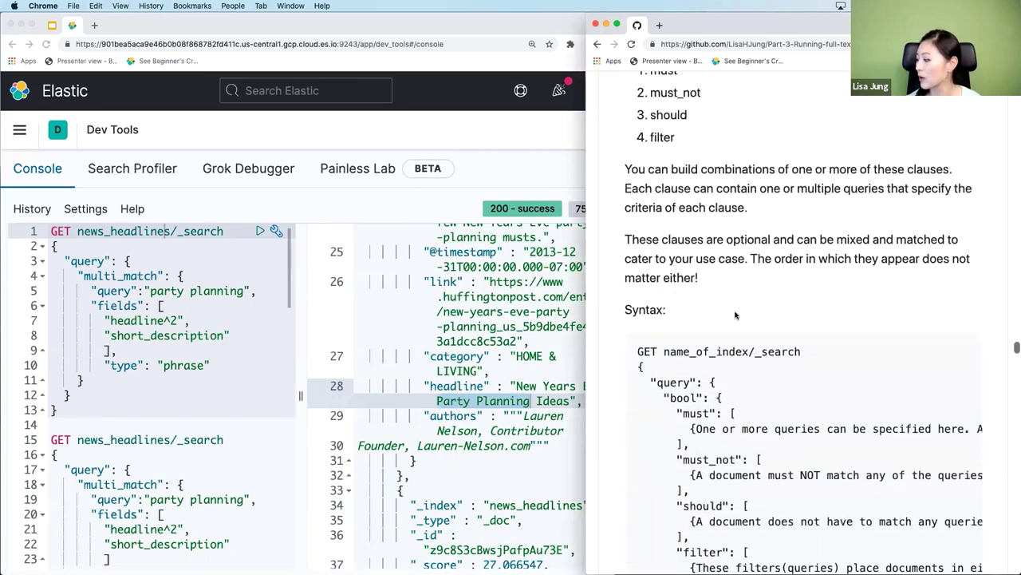
{"action": "scroll", "coordinate": [735, 316], "scroll_direction": "down", "scroll_amount": 4}
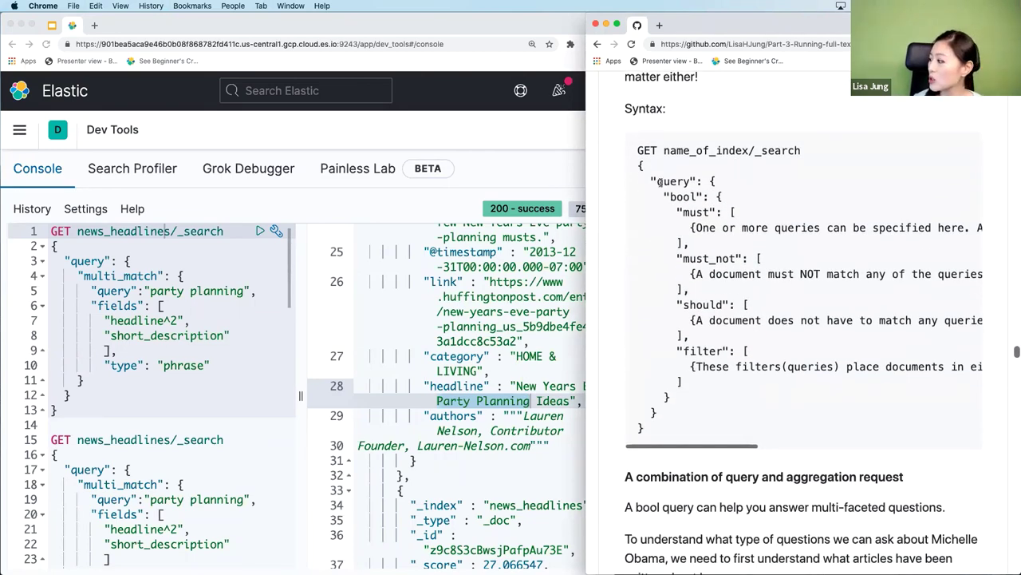
Examine the bool query's structure in the syntax block, including its must, must_not, should and filter clauses
{"action": "left_click_drag", "start_coordinate": [656, 182], "coordinate": [704, 197]}
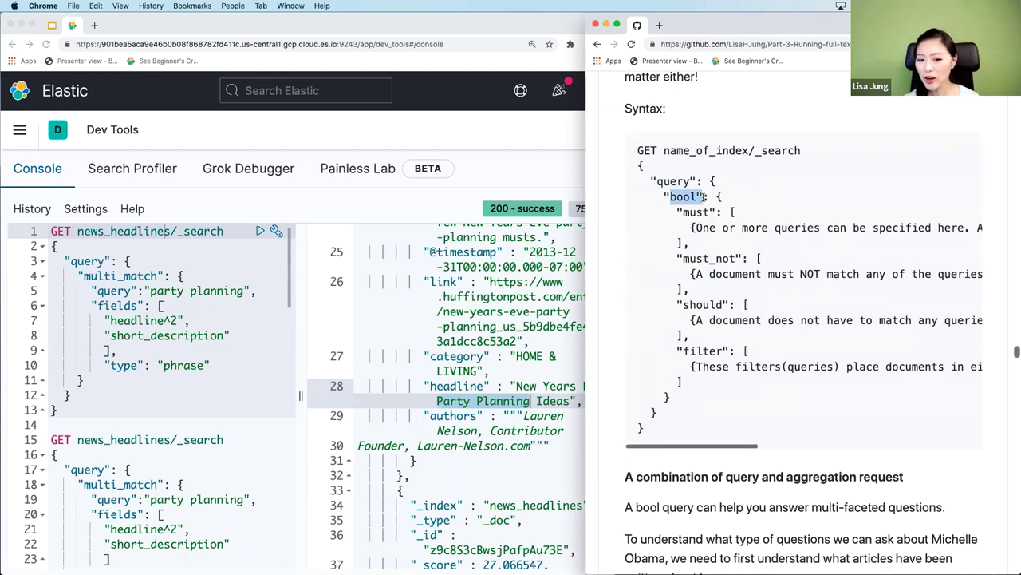
{"action": "left_click", "coordinate": [192, 190]}
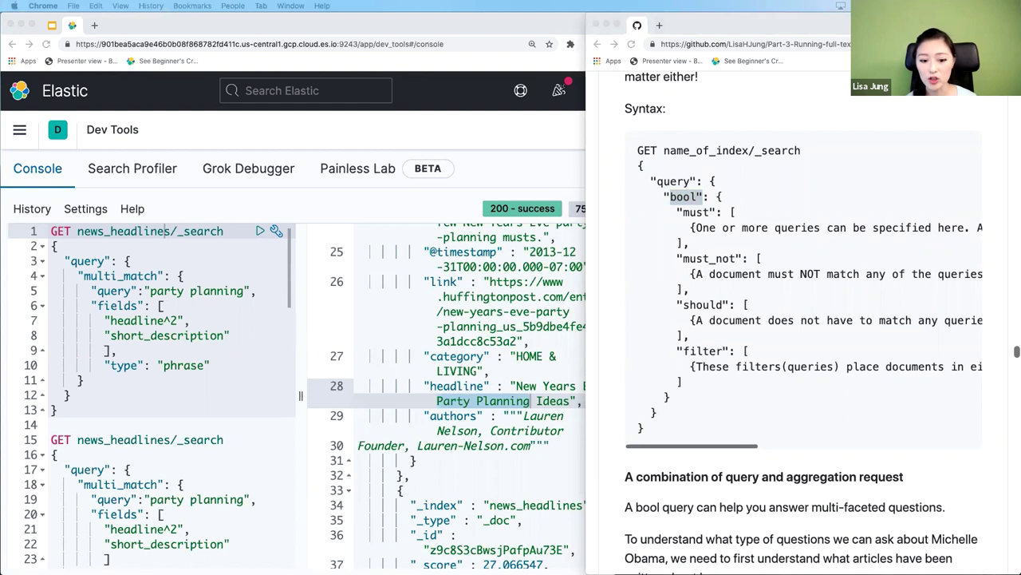
{"action": "left_click", "coordinate": [710, 235]}
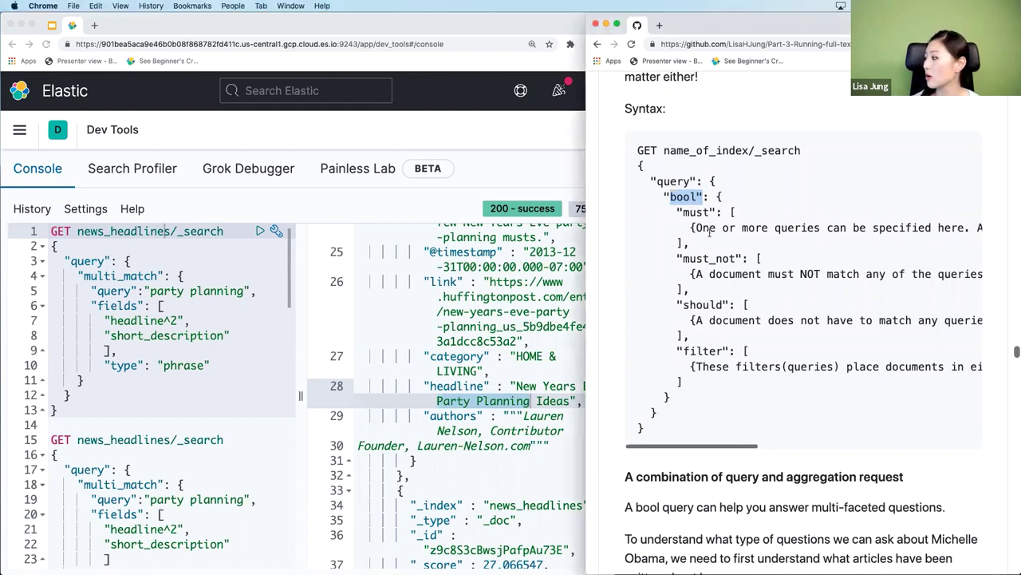
{"action": "left_click_drag", "start_coordinate": [680, 211], "coordinate": [716, 212]}
{"action": "left_click_drag", "start_coordinate": [683, 258], "coordinate": [735, 259]}
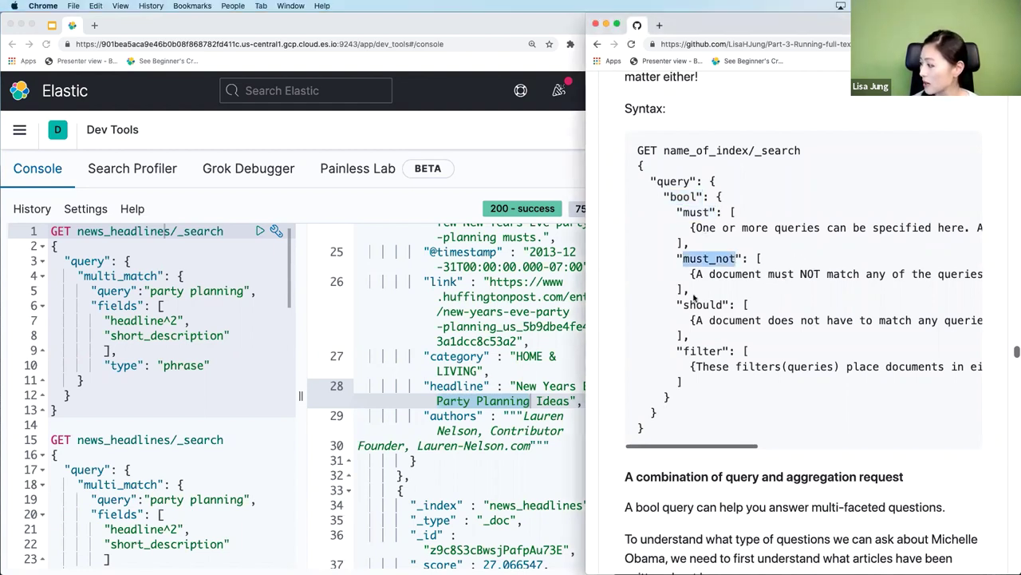
{"action": "left_click_drag", "start_coordinate": [684, 304], "coordinate": [728, 305]}
{"action": "left_click_drag", "start_coordinate": [677, 351], "coordinate": [741, 352]}
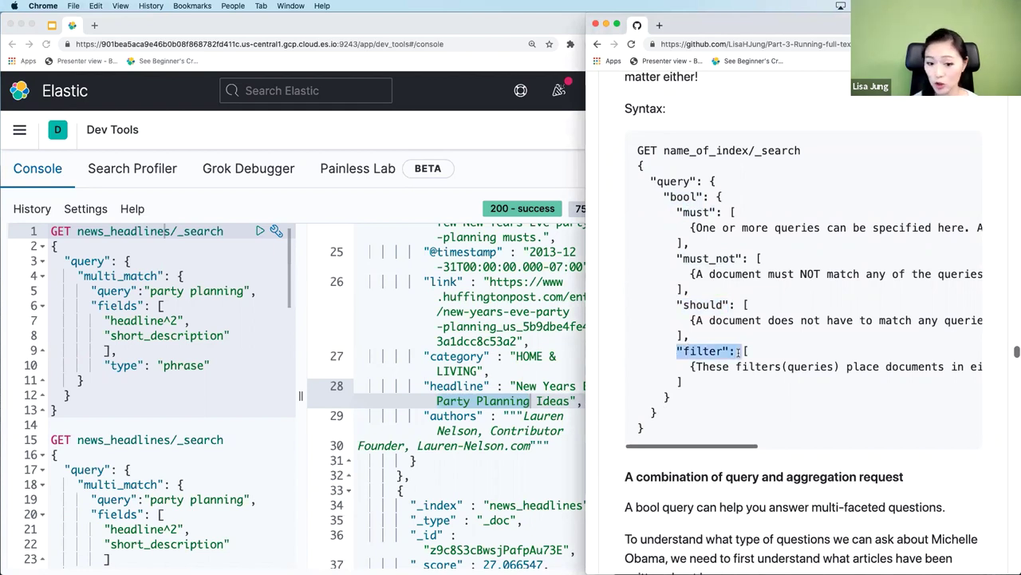
Read the descriptions of the must, must_not and should clauses within the bool syntax example
{"action": "key", "text": "super+grave"}
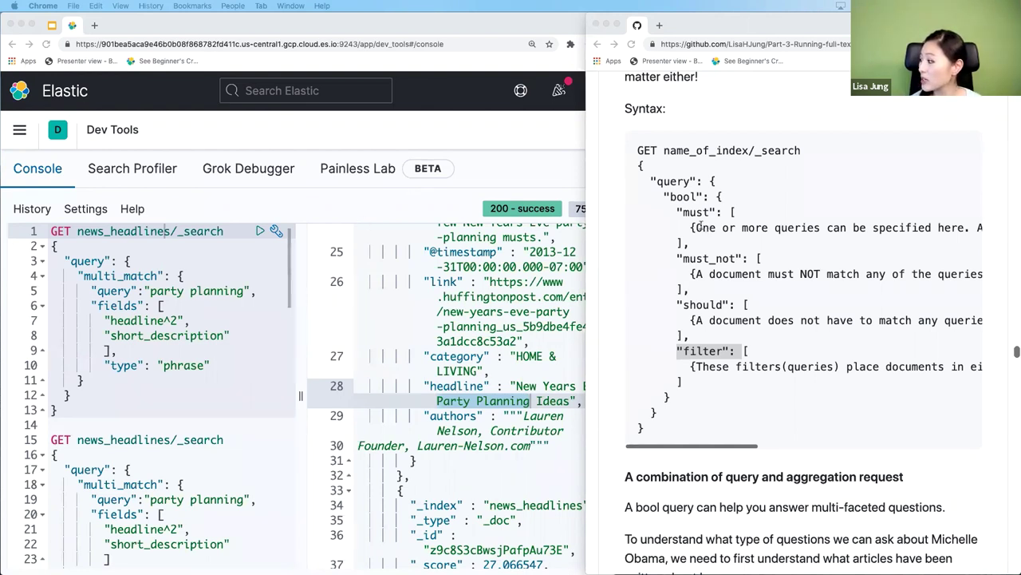
{"action": "left_click", "coordinate": [692, 226]}
{"action": "left_click_drag", "start_coordinate": [693, 228], "coordinate": [815, 229]}
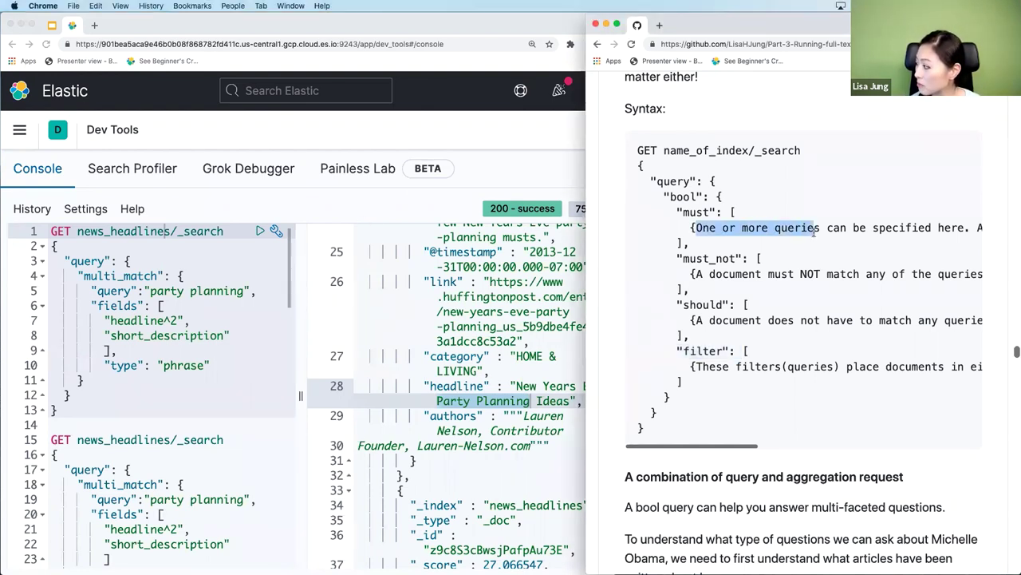
{"action": "left_click", "coordinate": [680, 211]}
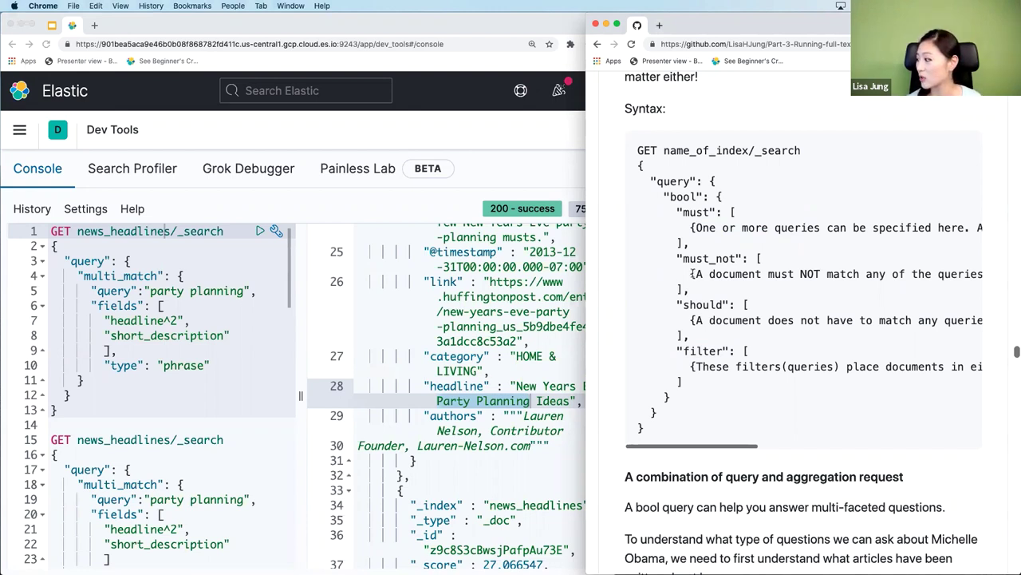
{"action": "left_click_drag", "start_coordinate": [693, 274], "coordinate": [793, 273]}
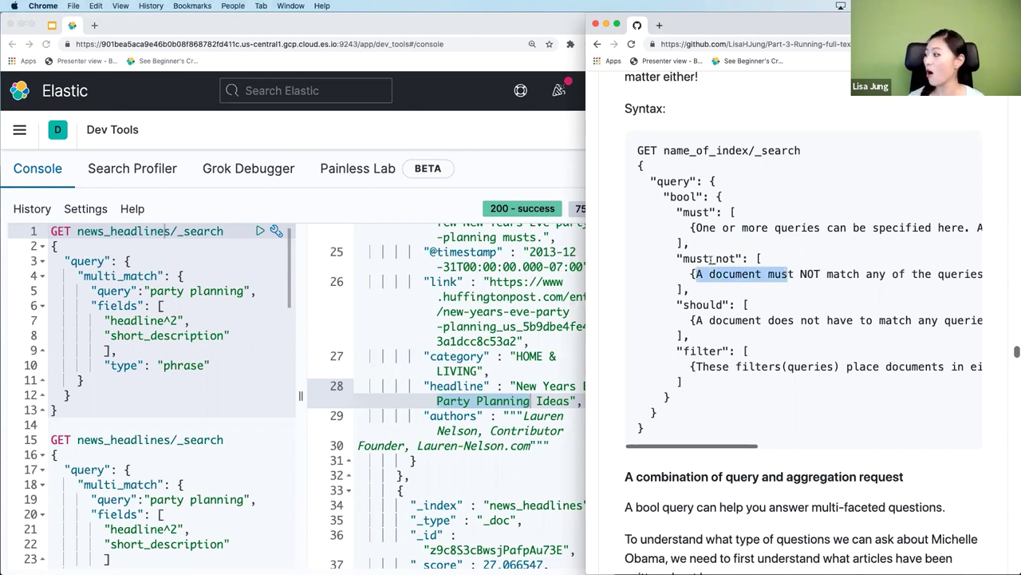
{"action": "left_click_drag", "start_coordinate": [682, 258], "coordinate": [738, 258]}
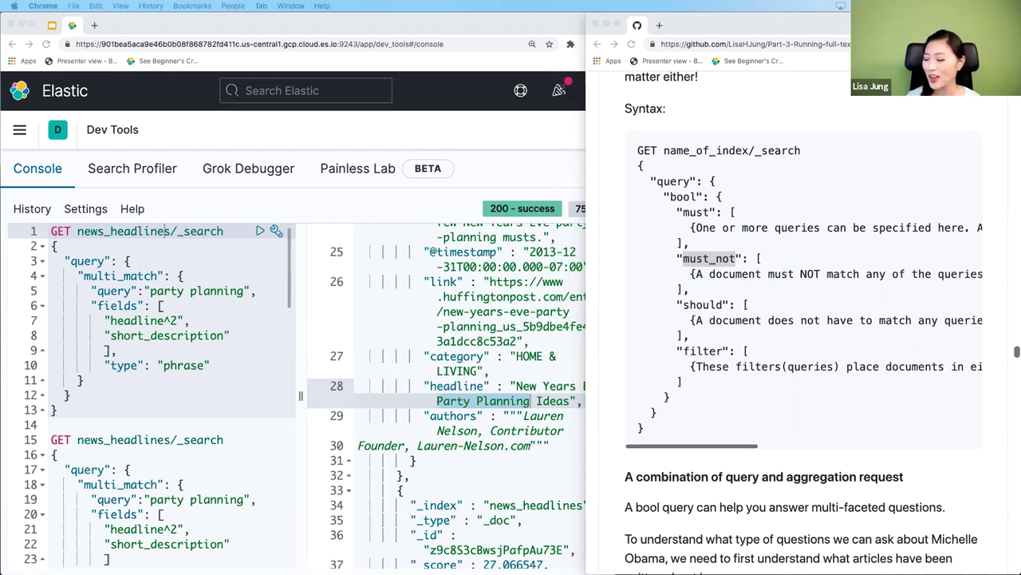
{"action": "left_click", "coordinate": [808, 336]}
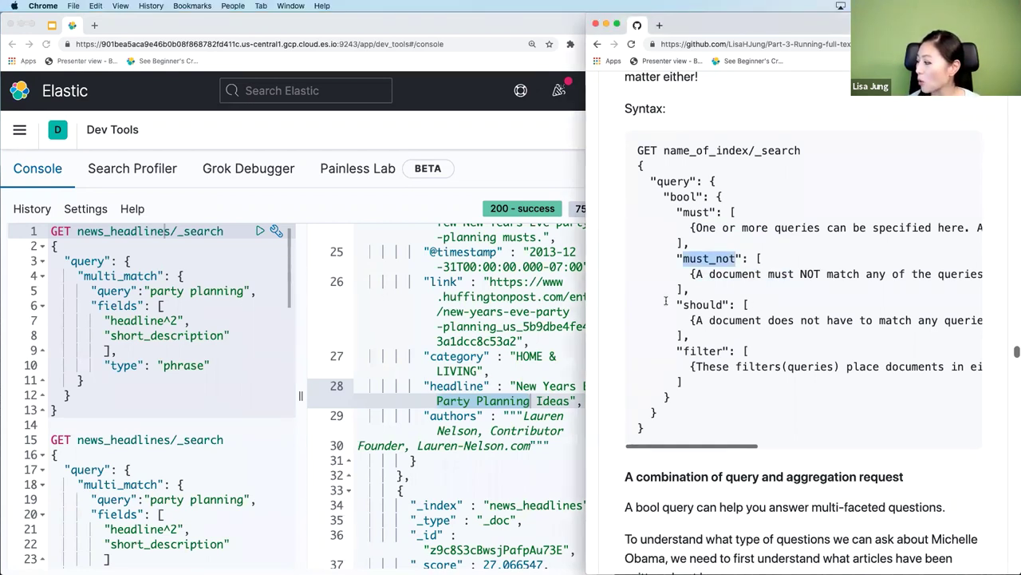
{"action": "left_click_drag", "start_coordinate": [693, 320], "coordinate": [749, 313]}
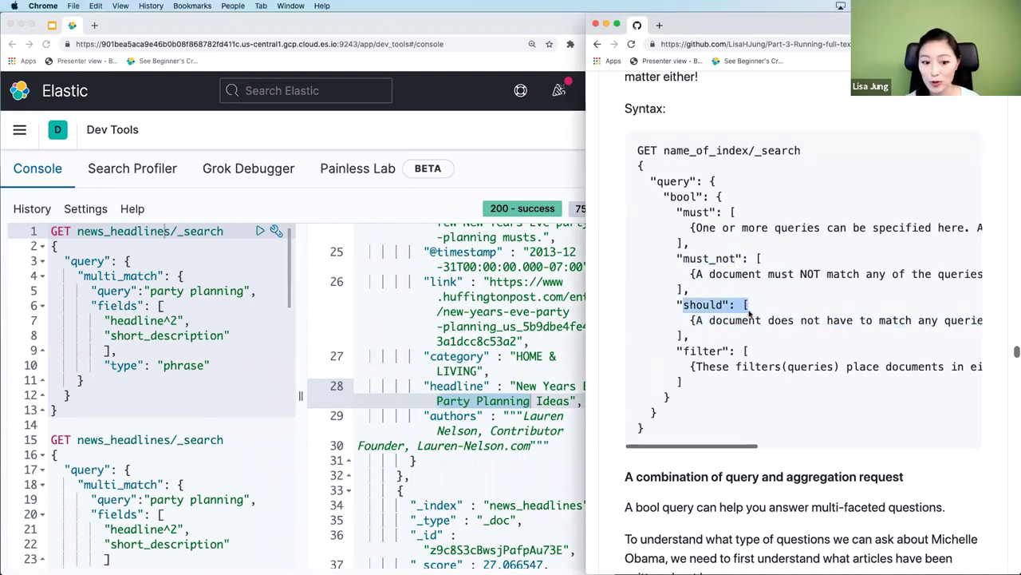
{"action": "key", "text": "super+Tab"}
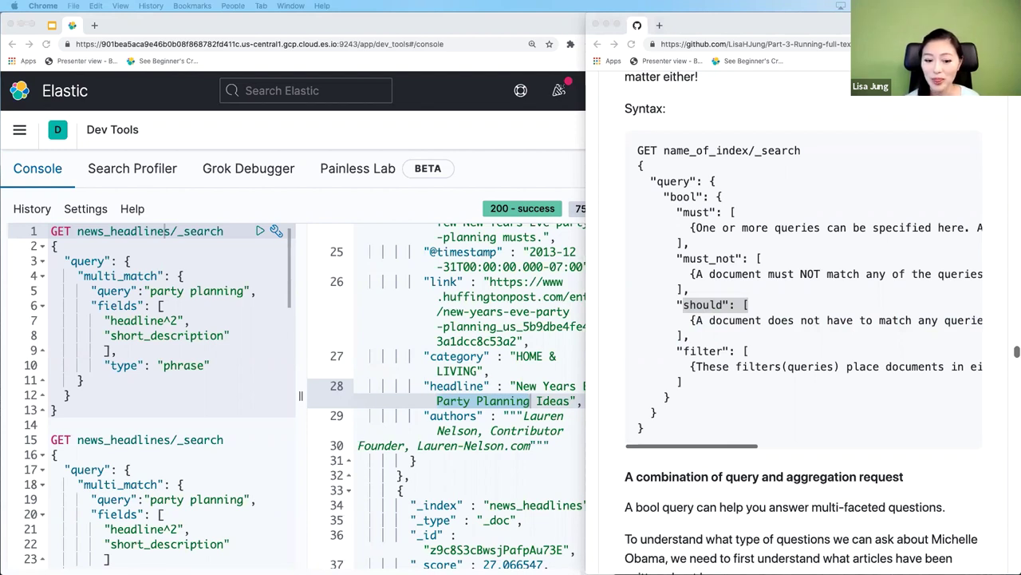
Examine the filter clause and its description in the repo's bool query syntax block
{"action": "left_click", "coordinate": [743, 371]}
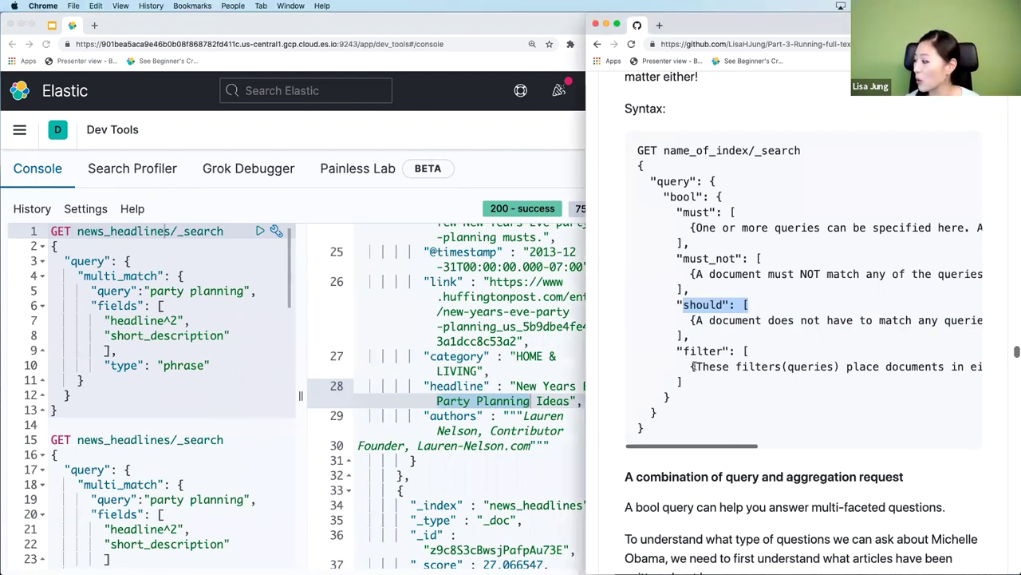
{"action": "left_click_drag", "start_coordinate": [693, 367], "coordinate": [831, 375]}
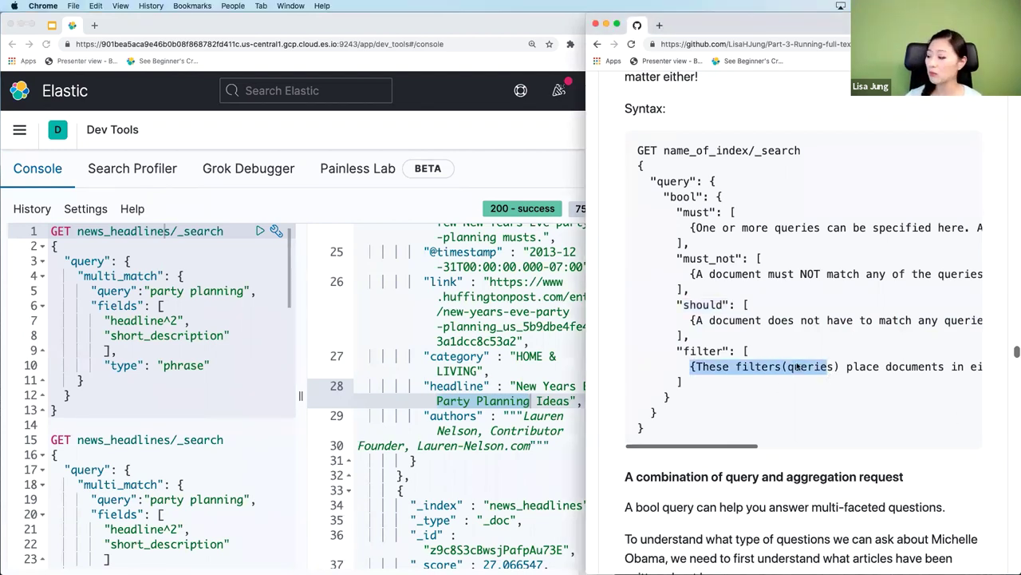
{"action": "left_click_drag", "start_coordinate": [684, 351], "coordinate": [763, 357]}
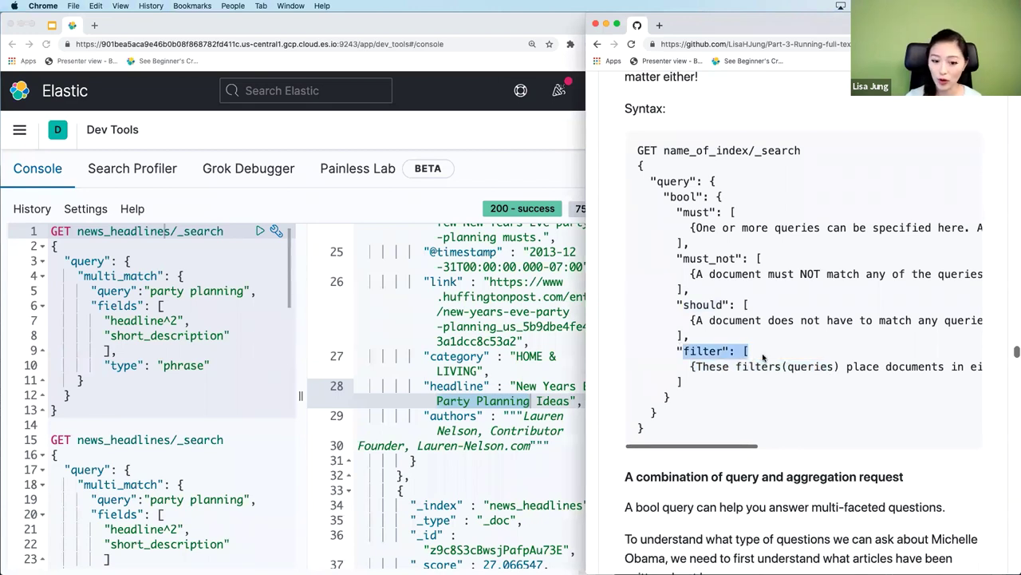
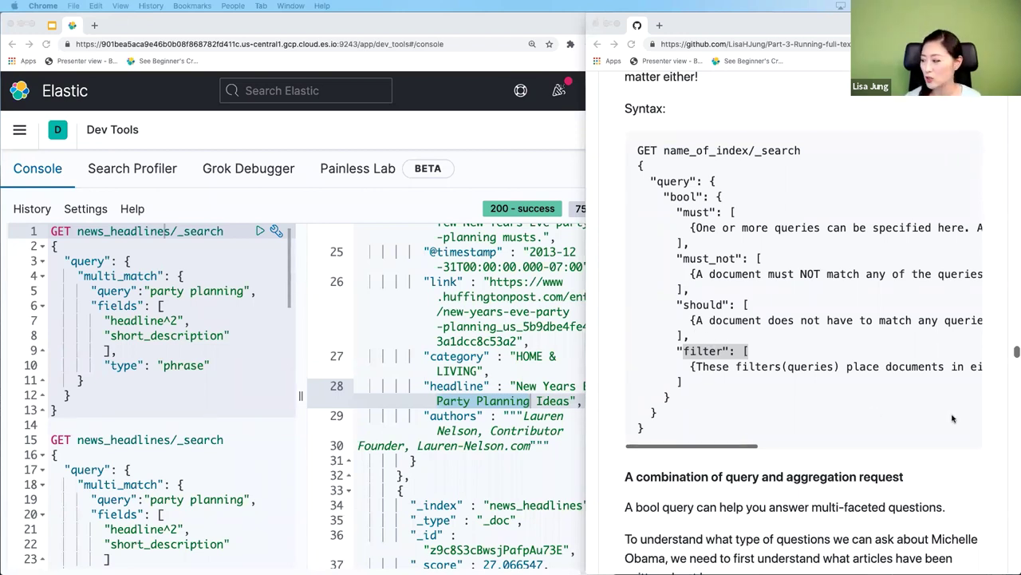
Copy the repo's example request combining a match_phrase query for "Michelle Obama" in headline with the category_mentions terms aggregation
{"action": "left_click", "coordinate": [854, 406]}
{"action": "scroll", "coordinate": [829, 404], "scroll_direction": "down", "scroll_amount": 1}
{"action": "scroll", "coordinate": [829, 405], "scroll_direction": "down", "scroll_amount": 10}
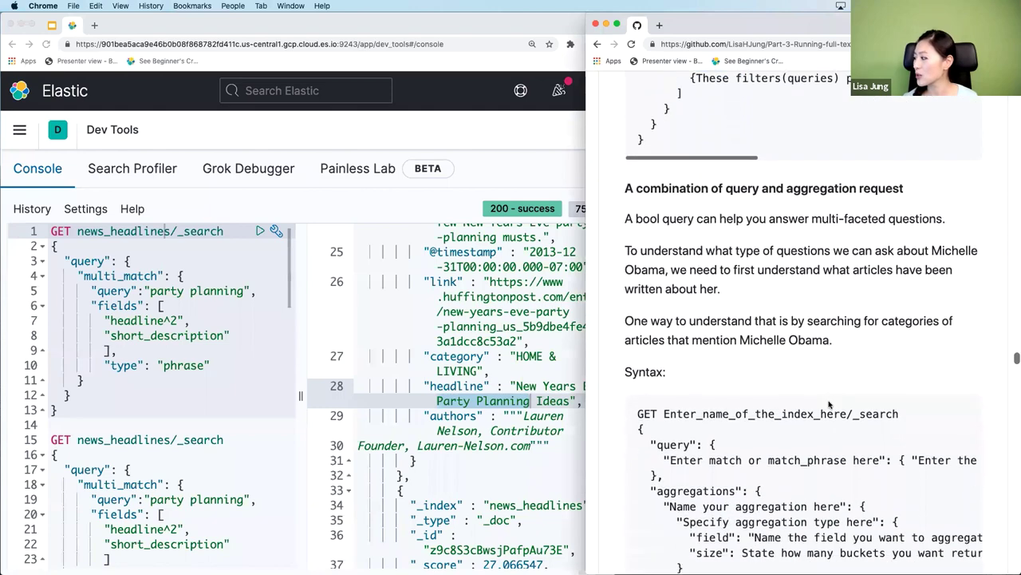
{"action": "scroll", "coordinate": [830, 404], "scroll_direction": "down", "scroll_amount": 10}
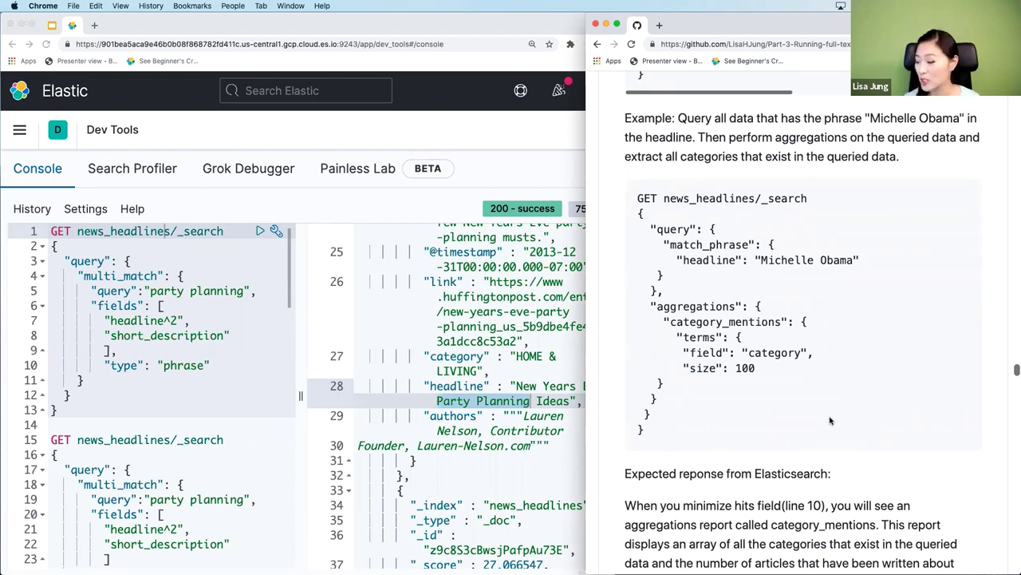
{"action": "left_click_drag", "start_coordinate": [673, 441], "coordinate": [632, 202]}
{"action": "key", "text": "super+c"}
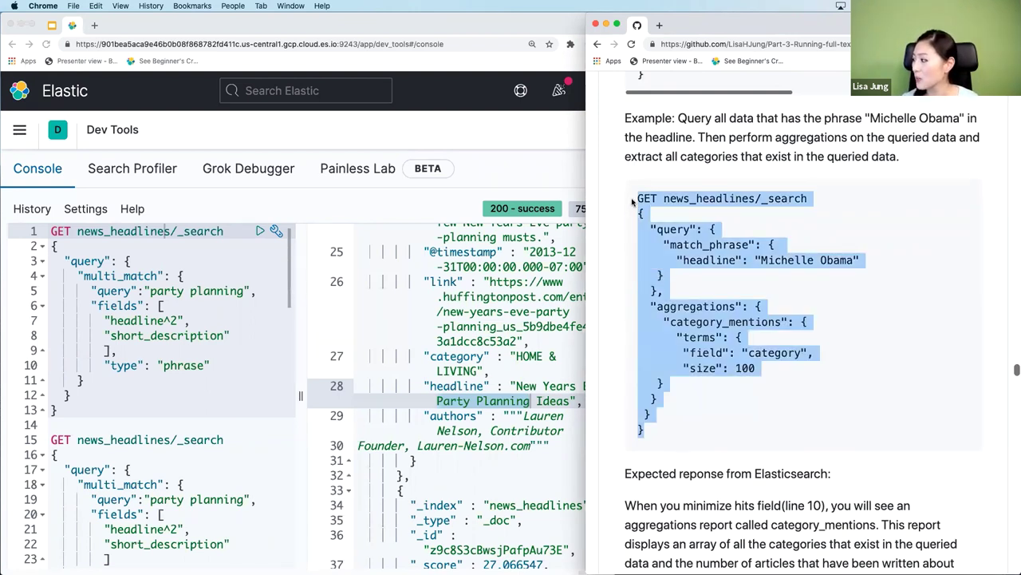
Paste the copied "Michelle Obama" query and aggregation request above the first request in the console and run it
{"action": "left_click", "coordinate": [158, 243]}
{"action": "left_click", "coordinate": [50, 231]}
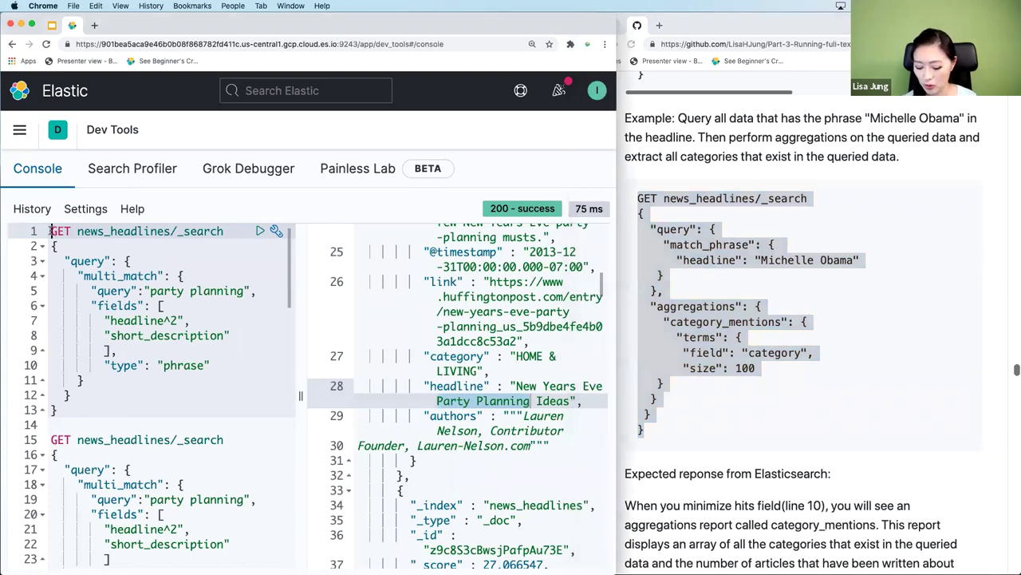
{"action": "key", "text": "Return"}
{"action": "key", "text": "Up"}
{"action": "key", "text": "super+v"}
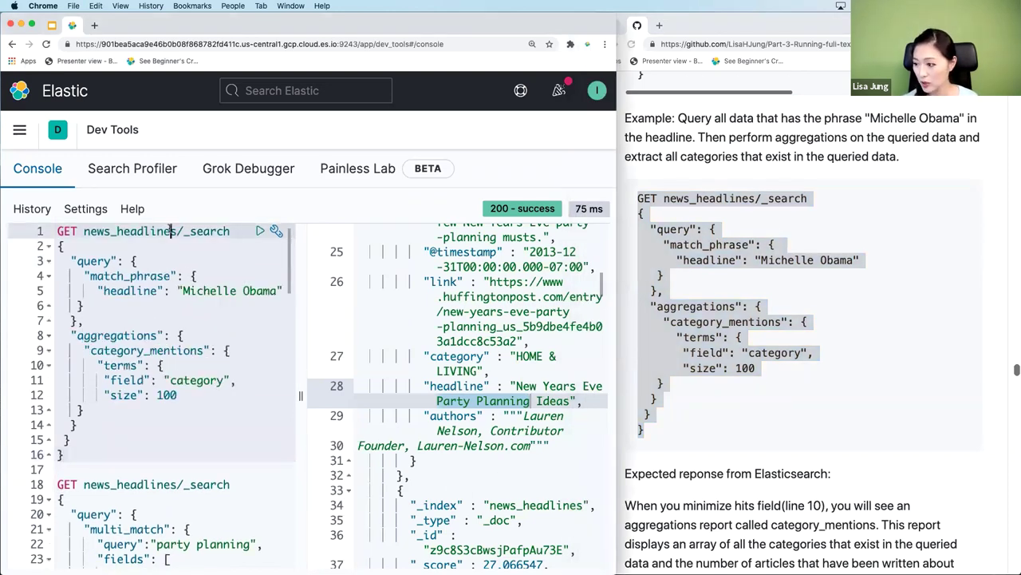
{"action": "left_click", "coordinate": [260, 230]}
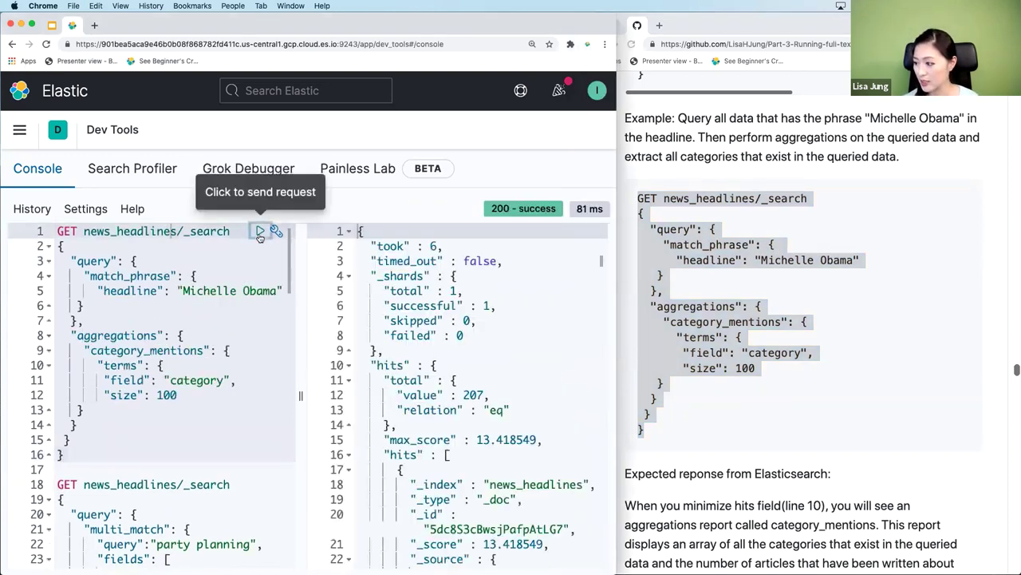
Collapse the hits object in the response and examine the category_mentions aggregation down to its buckets array
{"action": "left_click", "coordinate": [349, 365]}
{"action": "scroll", "coordinate": [410, 372], "scroll_direction": "down", "scroll_amount": 3}
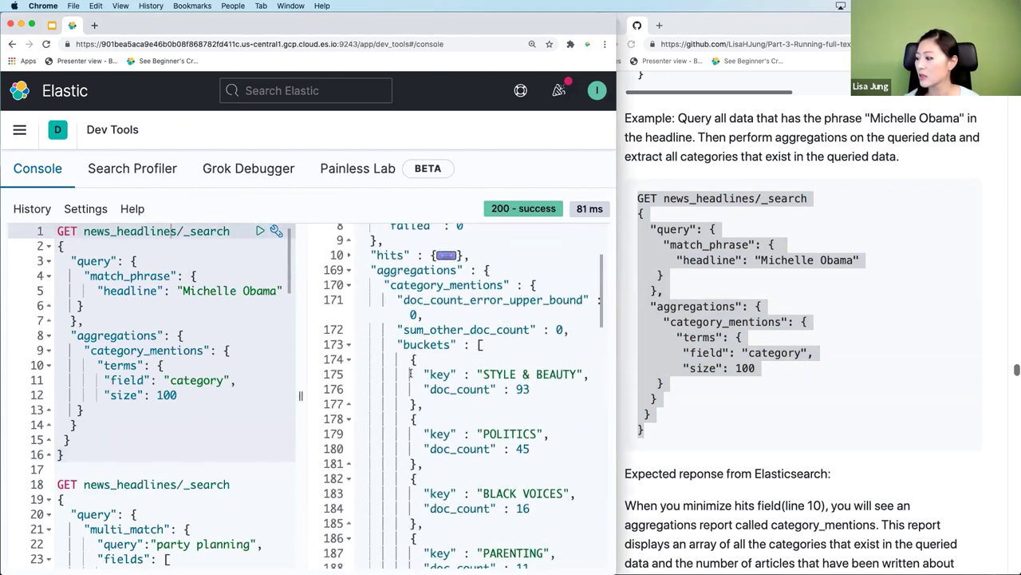
{"action": "left_click_drag", "start_coordinate": [369, 268], "coordinate": [470, 268]}
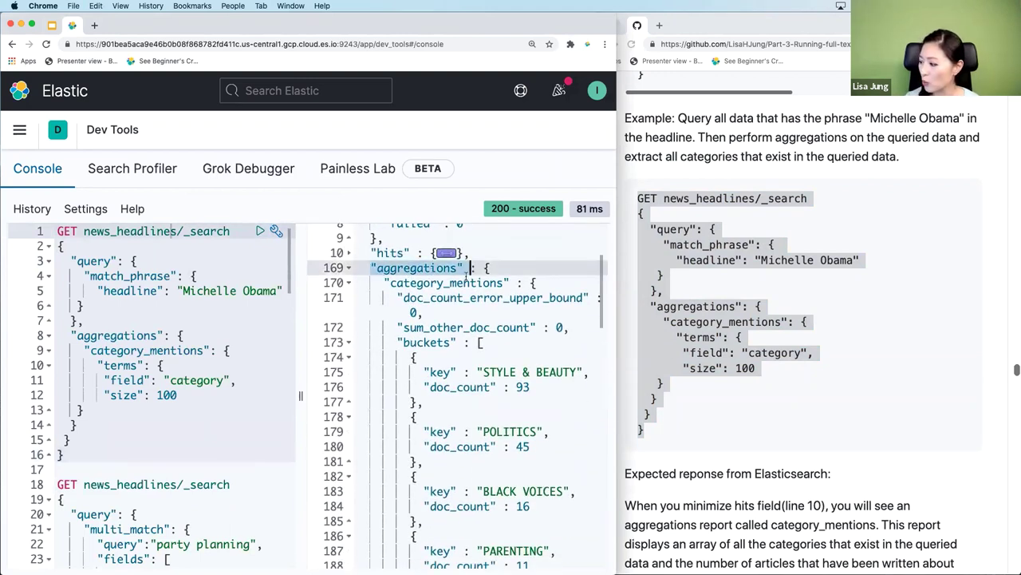
{"action": "left_click_drag", "start_coordinate": [384, 283], "coordinate": [517, 298]}
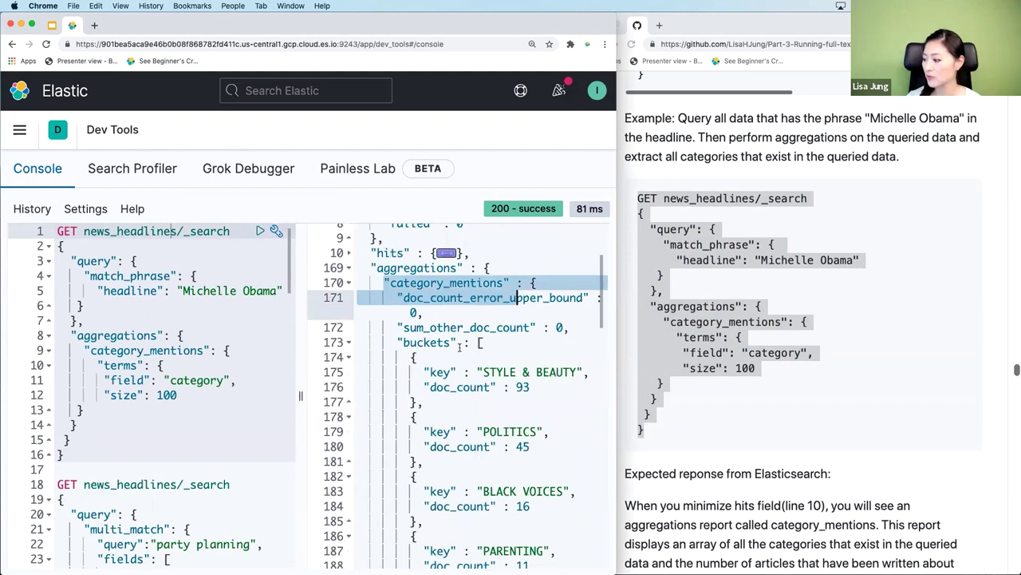
{"action": "left_click_drag", "start_coordinate": [398, 343], "coordinate": [452, 343]}
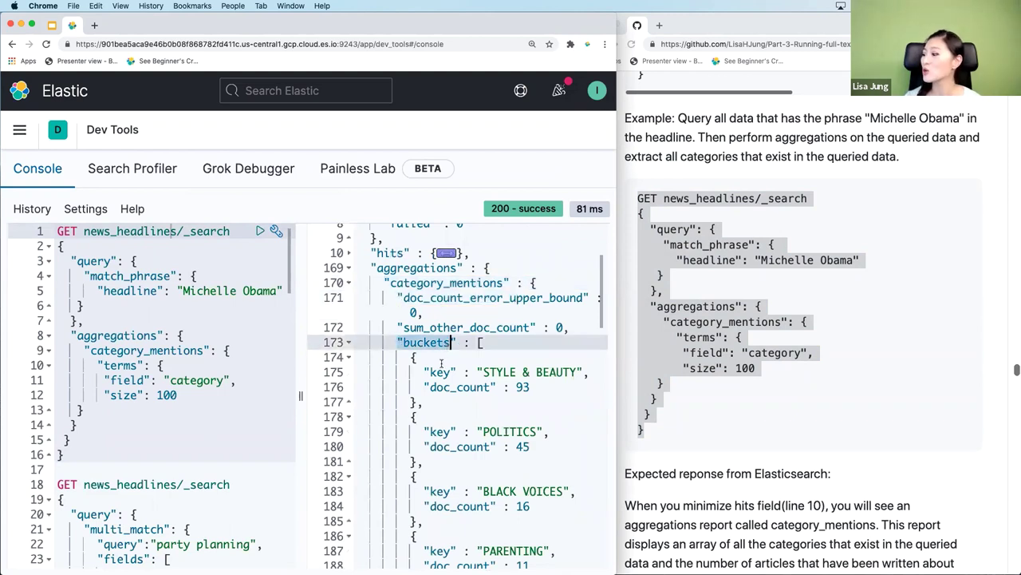
Read through the category keys in the category_mentions buckets, including politics, black voices, wellness and weddings
{"action": "scroll", "coordinate": [441, 364], "scroll_direction": "down", "scroll_amount": 3}
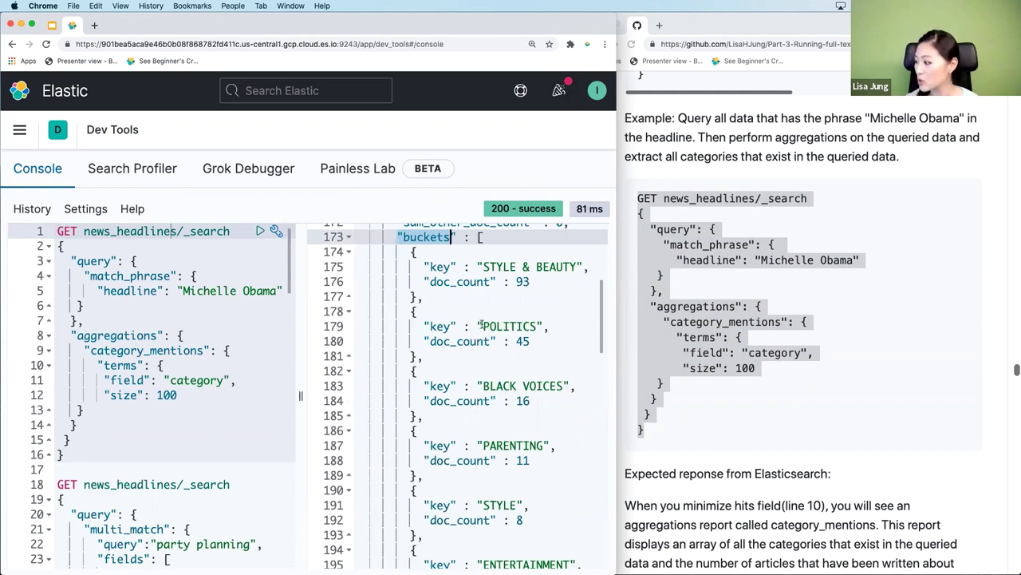
{"action": "left_click_drag", "start_coordinate": [481, 325], "coordinate": [546, 326]}
{"action": "left_click_drag", "start_coordinate": [482, 386], "coordinate": [569, 385]}
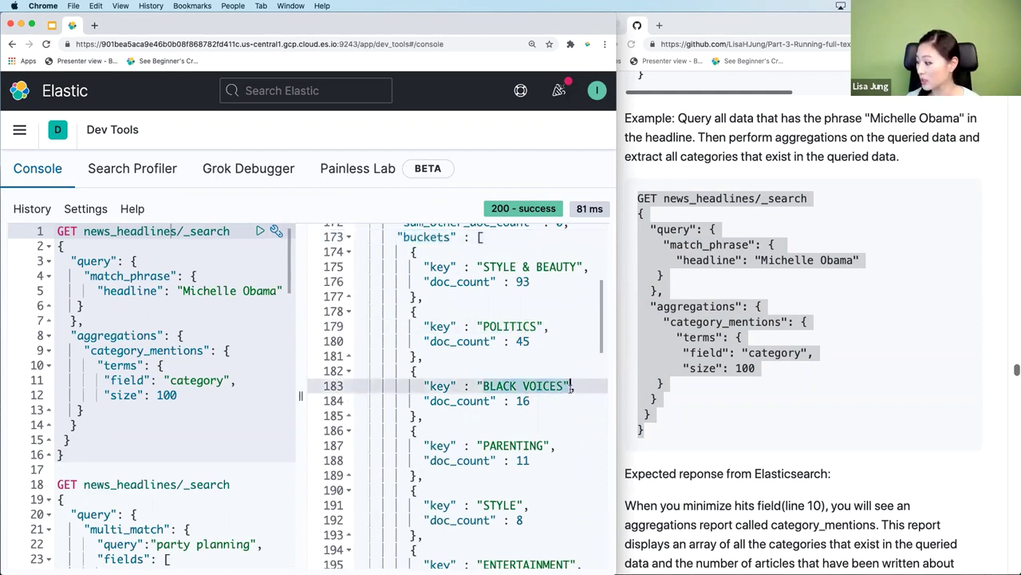
{"action": "scroll", "coordinate": [533, 396], "scroll_direction": "down", "scroll_amount": 5}
{"action": "scroll", "coordinate": [533, 395], "scroll_direction": "down", "scroll_amount": 1}
{"action": "left_click", "coordinate": [478, 412]}
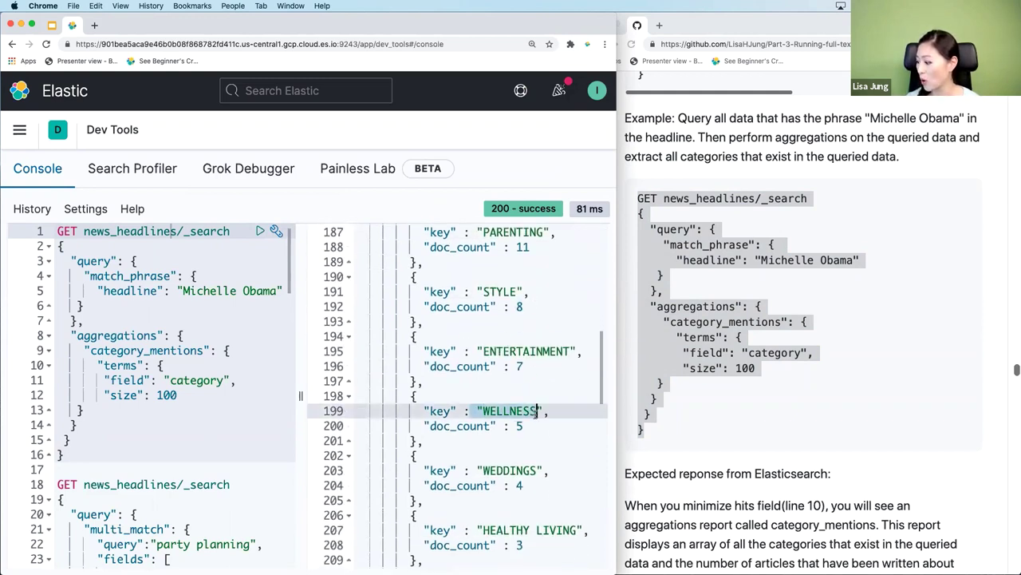
{"action": "left_click", "coordinate": [484, 471]}
{"action": "left_click_drag", "start_coordinate": [541, 472], "coordinate": [550, 471]}
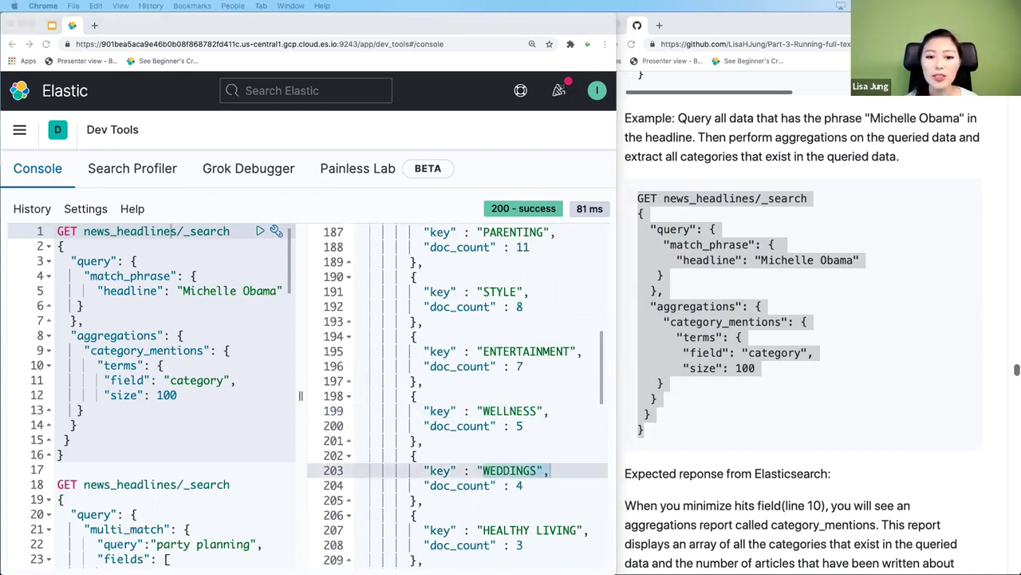
Find the example request in the repo's must clause section and examine its outer query and bool objects
{"action": "left_click", "coordinate": [764, 422]}
{"action": "scroll", "coordinate": [765, 421], "scroll_direction": "down", "scroll_amount": 7}
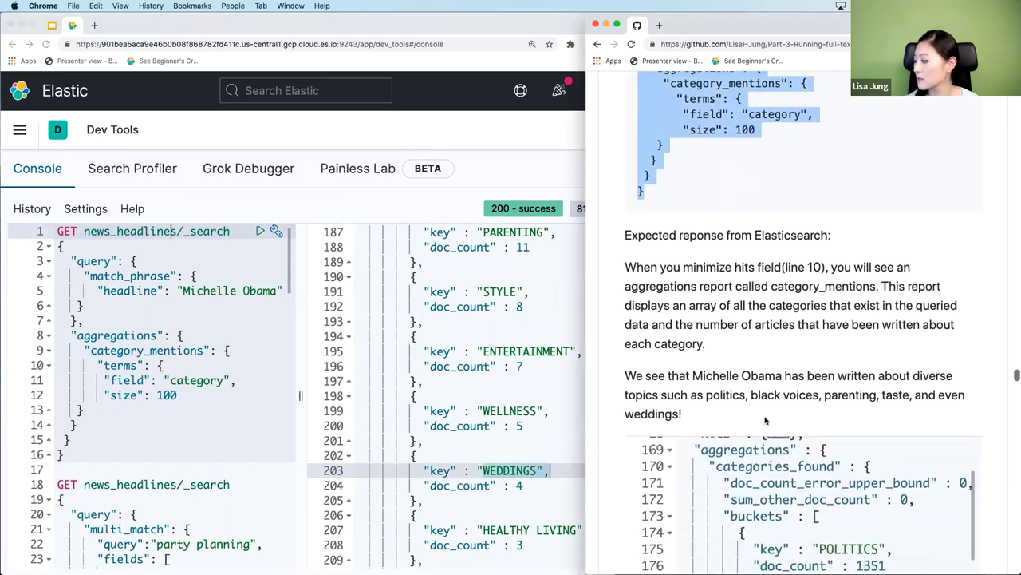
{"action": "scroll", "coordinate": [765, 421], "scroll_direction": "down", "scroll_amount": 15}
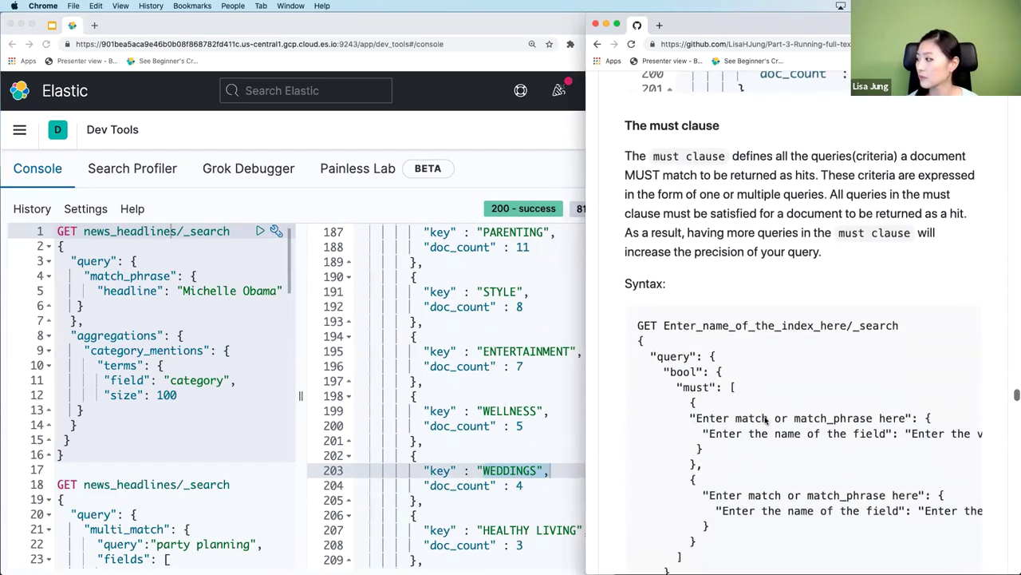
{"action": "scroll", "coordinate": [765, 416], "scroll_direction": "down", "scroll_amount": 10}
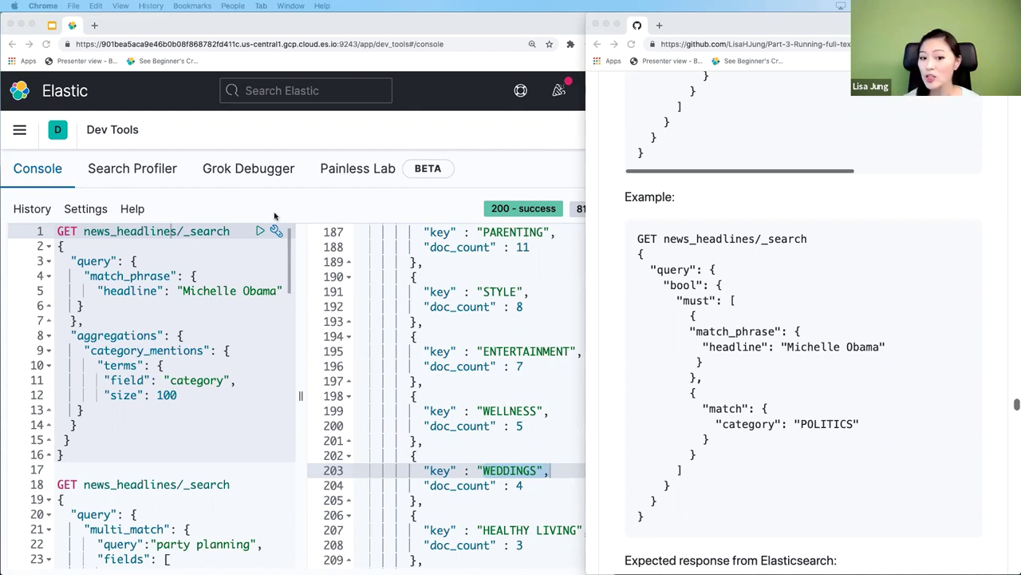
{"action": "left_click", "coordinate": [721, 233]}
{"action": "scroll", "coordinate": [712, 239], "scroll_direction": "down", "scroll_amount": 1}
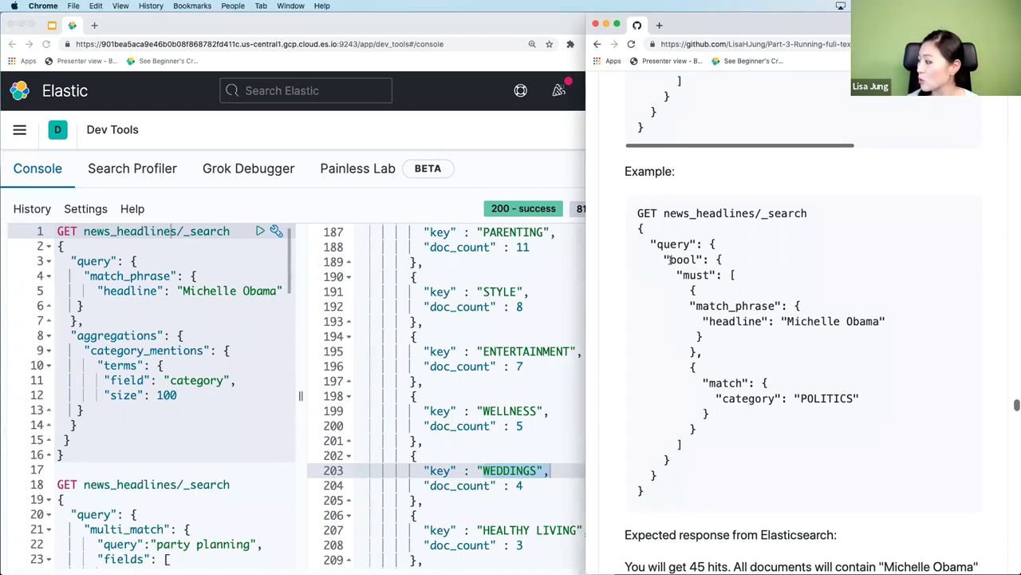
{"action": "left_click_drag", "start_coordinate": [670, 260], "coordinate": [717, 263]}
{"action": "left_click_drag", "start_coordinate": [657, 244], "coordinate": [703, 247]}
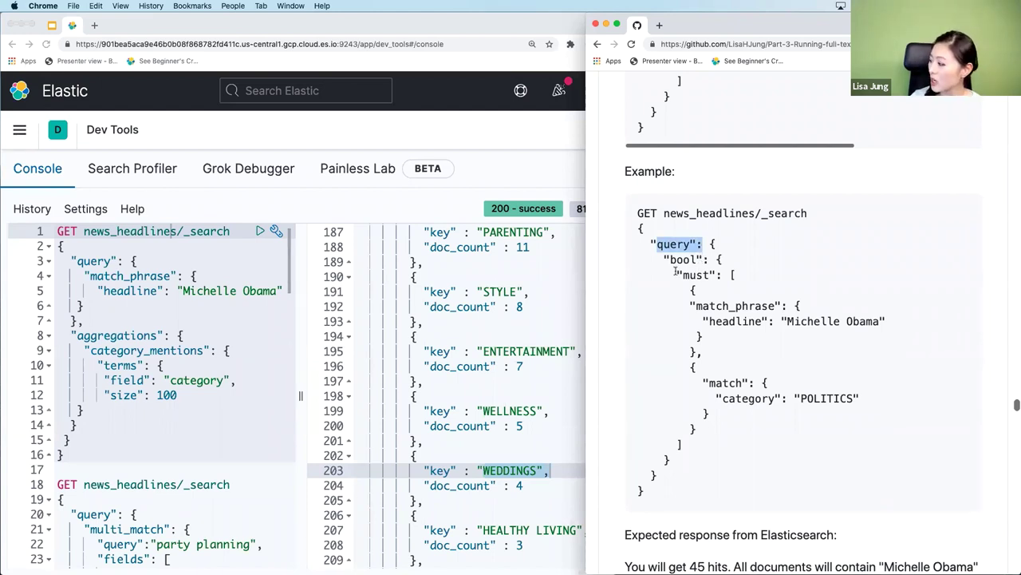
Examine the example's must clause, with its match_phrase query on headline and match query on category
{"action": "left_click_drag", "start_coordinate": [675, 274], "coordinate": [723, 274]}
{"action": "left_click_drag", "start_coordinate": [695, 305], "coordinate": [916, 325]}
{"action": "left_click_drag", "start_coordinate": [703, 321], "coordinate": [764, 320]}
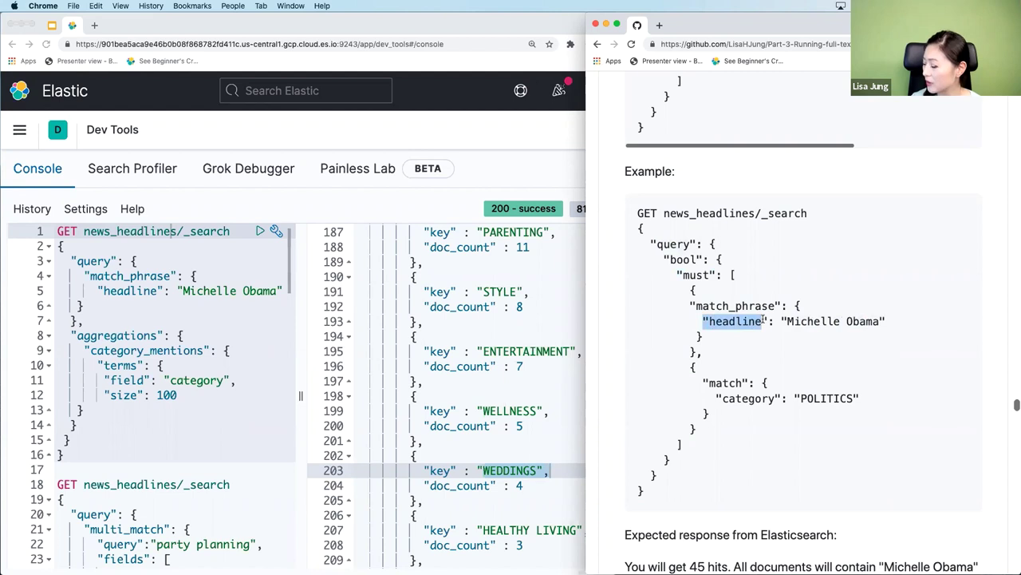
{"action": "scroll", "coordinate": [709, 190], "scroll_direction": "down", "scroll_amount": 3}
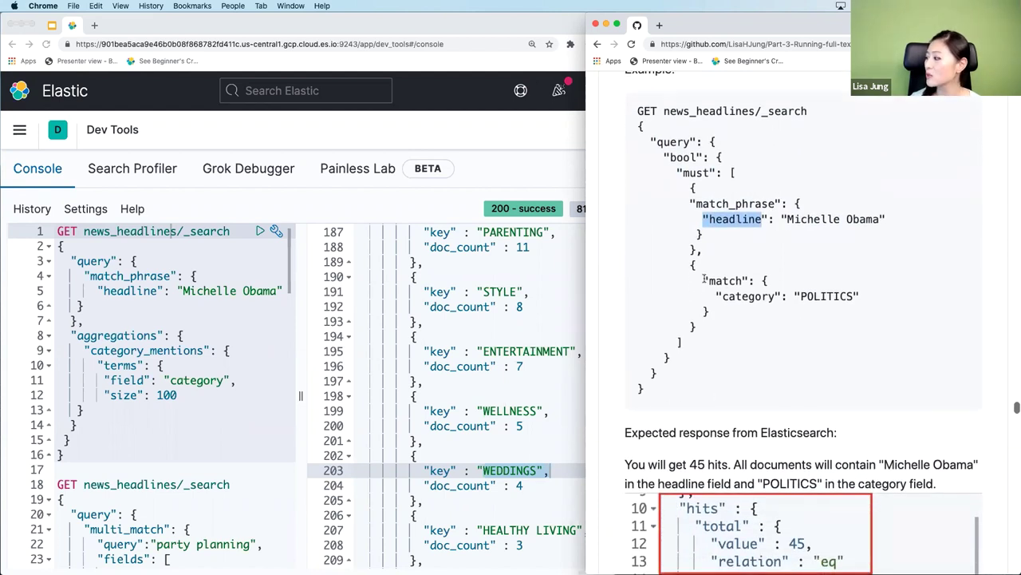
{"action": "left_click_drag", "start_coordinate": [703, 281], "coordinate": [852, 296]}
{"action": "left_click_drag", "start_coordinate": [723, 296], "coordinate": [774, 296]}
Copy the must clause example for "Michelle Obama" headlines in the POLITICS category above the console's first request and run it
{"action": "left_click_drag", "start_coordinate": [692, 364], "coordinate": [633, 120]}
{"action": "key", "text": "super+c"}
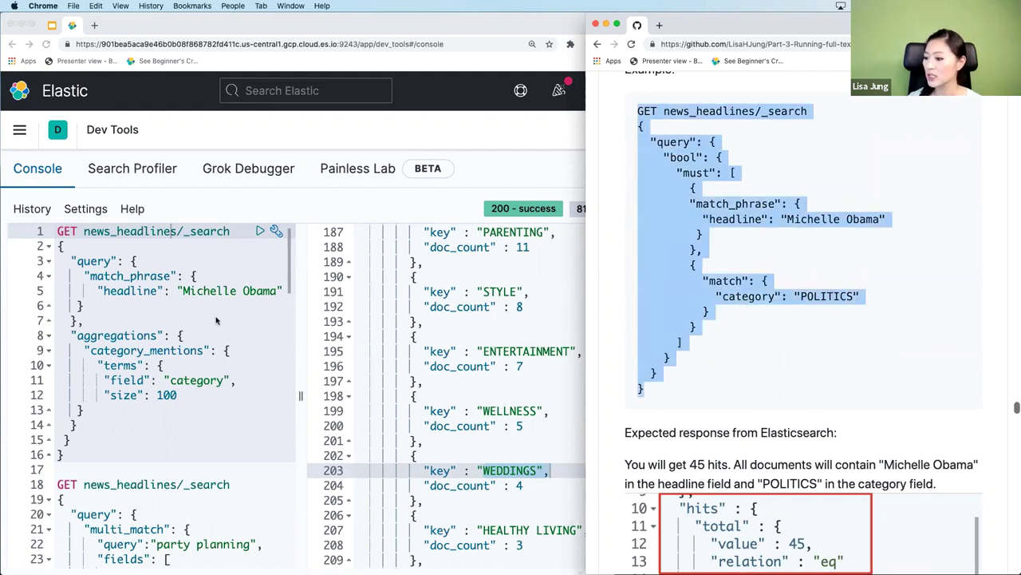
{"action": "left_click", "coordinate": [121, 249]}
{"action": "left_click_drag", "start_coordinate": [57, 231], "coordinate": [63, 455]}
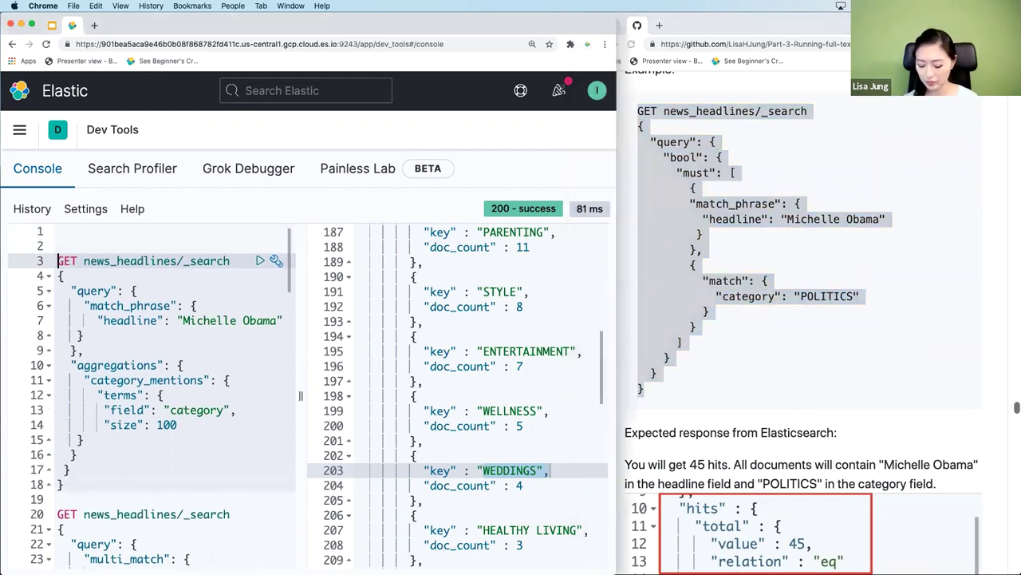
{"action": "key", "text": "super+v"}
{"action": "left_click", "coordinate": [162, 232]}
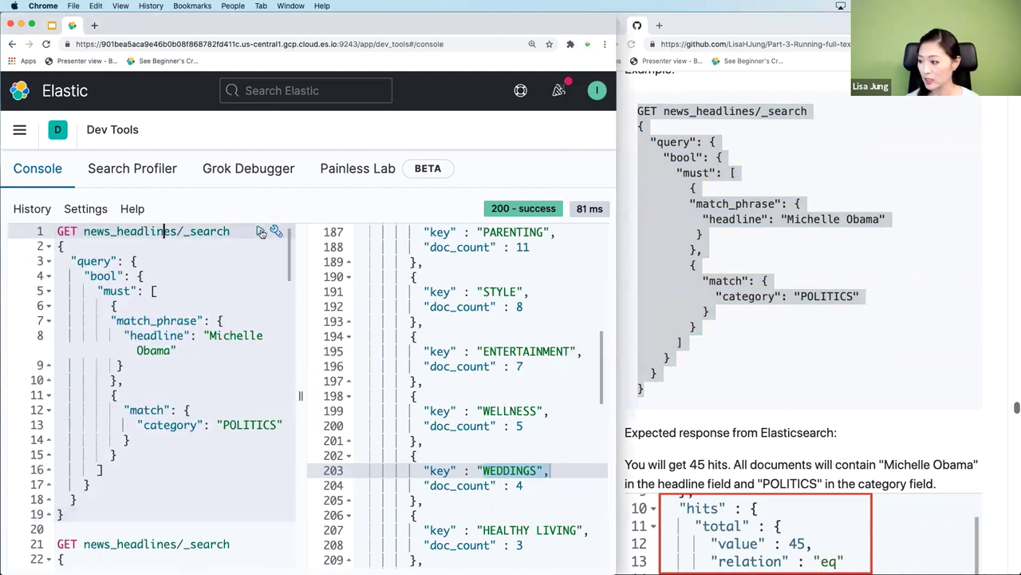
{"action": "left_click", "coordinate": [261, 230]}
Check the response's total hit count and one returned document's headline and category against the must clause criteria
{"action": "scroll", "coordinate": [496, 367], "scroll_direction": "down", "scroll_amount": 3}
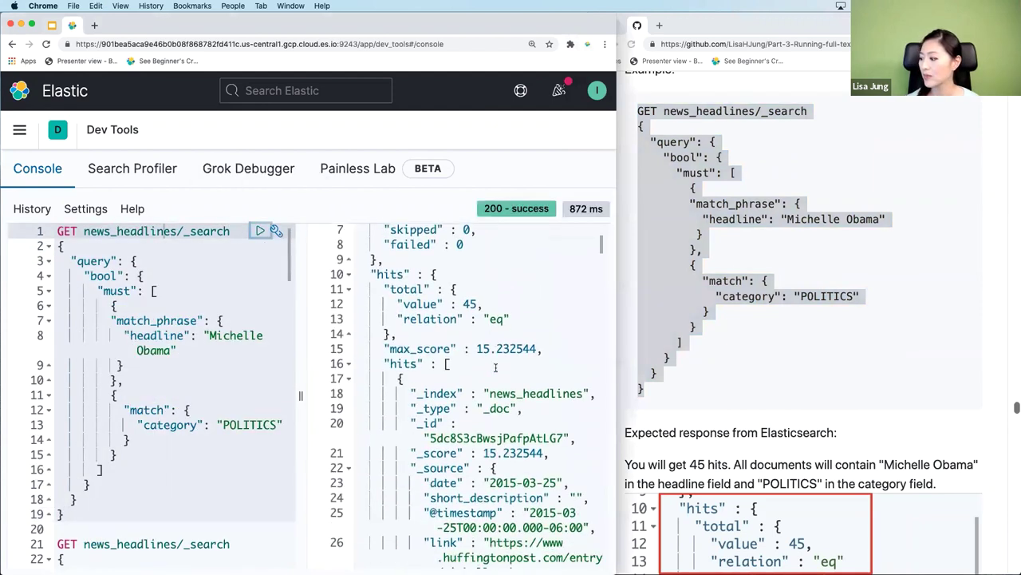
{"action": "left_click_drag", "start_coordinate": [489, 304], "coordinate": [358, 304]}
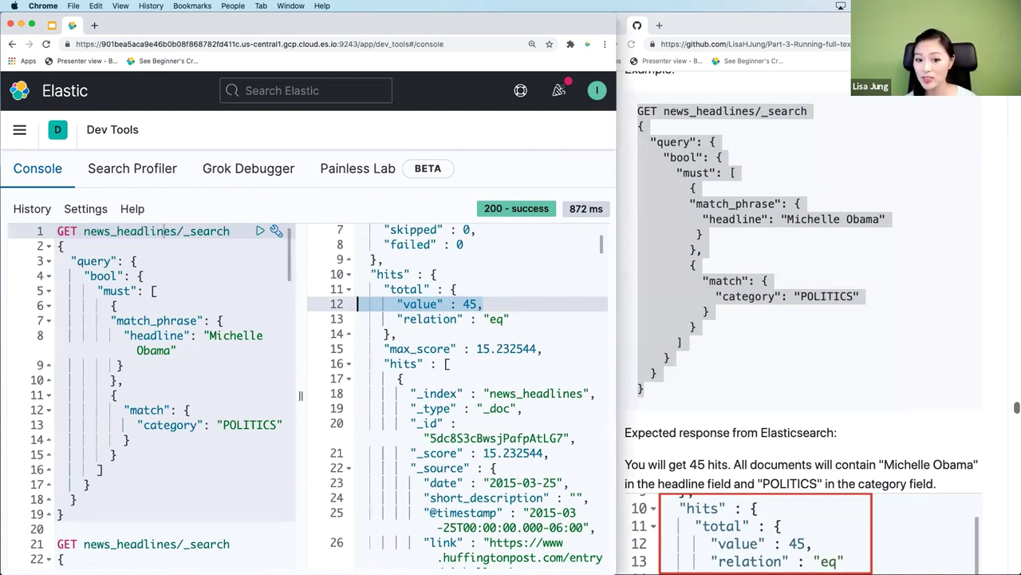
{"action": "left_click", "coordinate": [458, 378]}
{"action": "scroll", "coordinate": [457, 379], "scroll_direction": "down", "scroll_amount": 20}
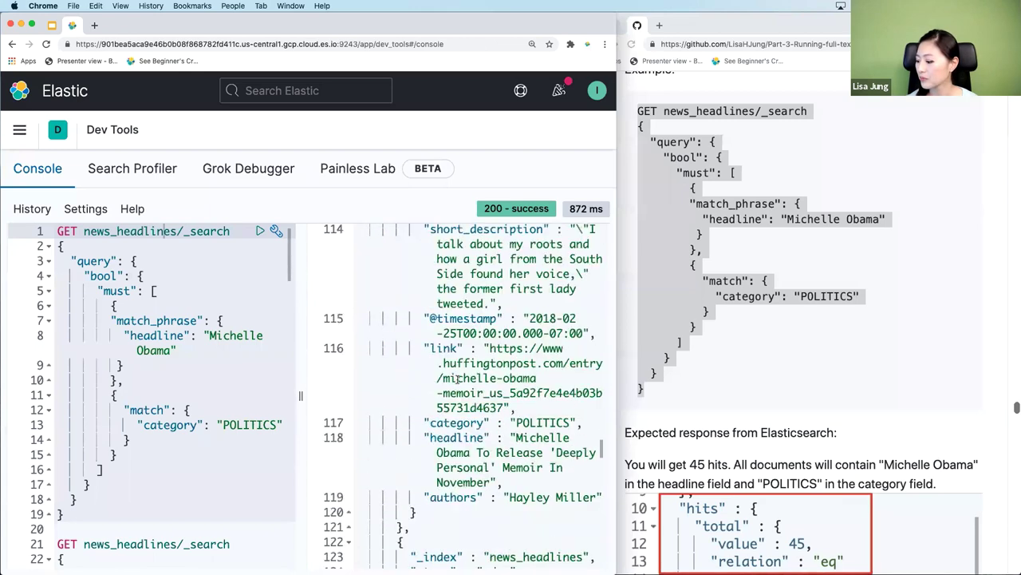
{"action": "scroll", "coordinate": [457, 380], "scroll_direction": "down", "scroll_amount": 5}
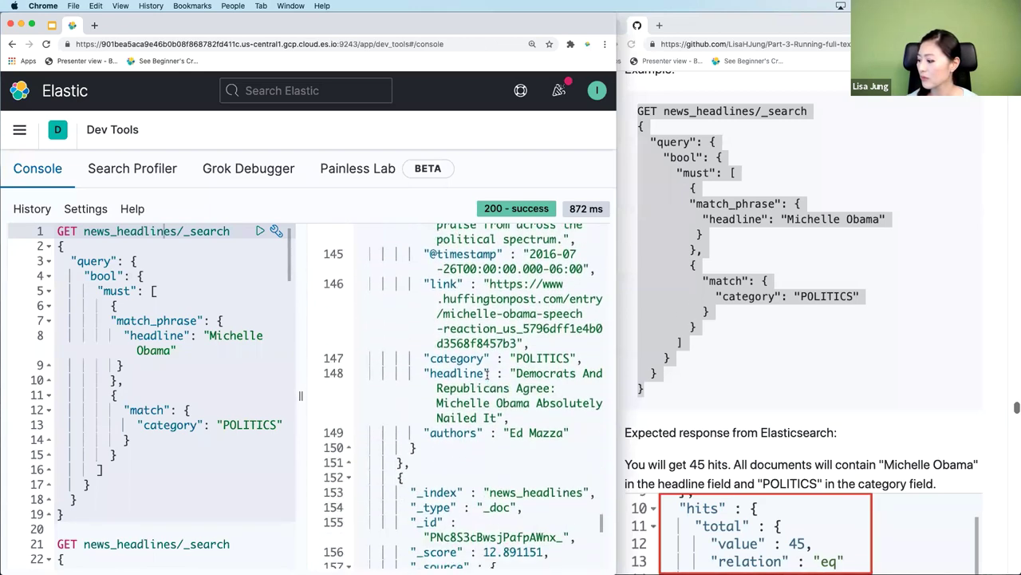
{"action": "left_click", "coordinate": [496, 279]}
{"action": "left_click_drag", "start_coordinate": [511, 291], "coordinate": [578, 334]}
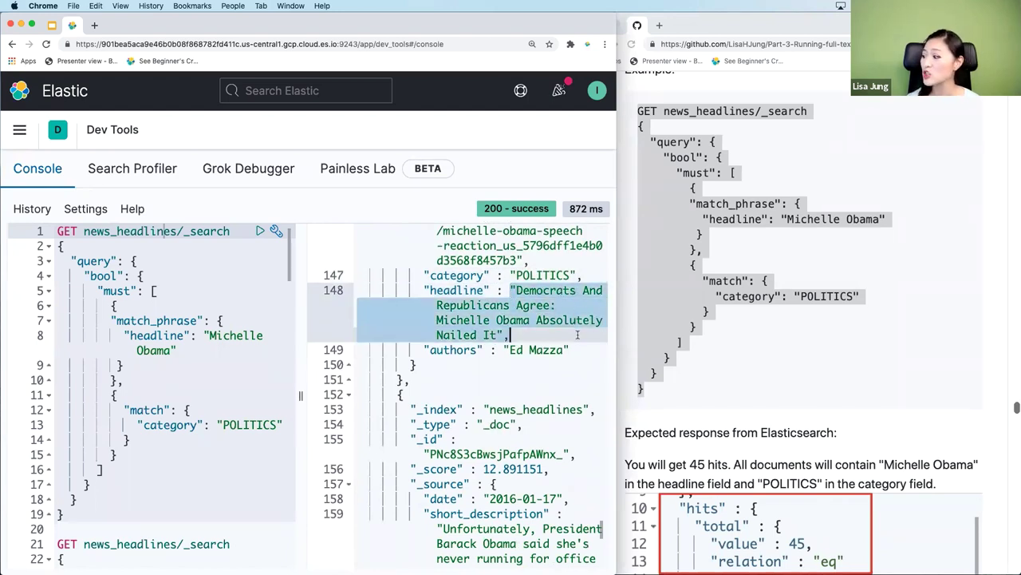
{"action": "left_click", "coordinate": [498, 276]}
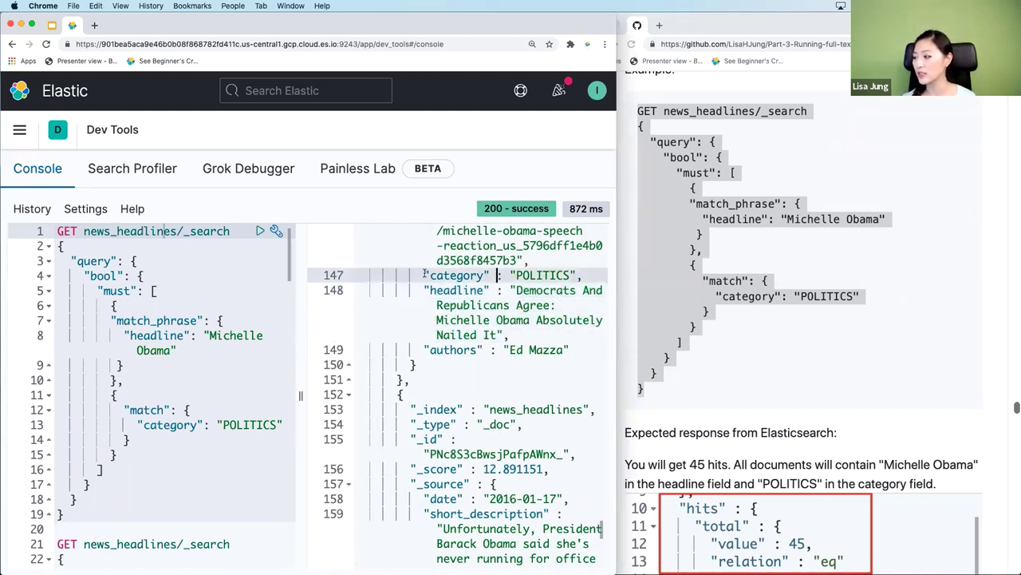
{"action": "left_click_drag", "start_coordinate": [423, 276], "coordinate": [578, 276]}
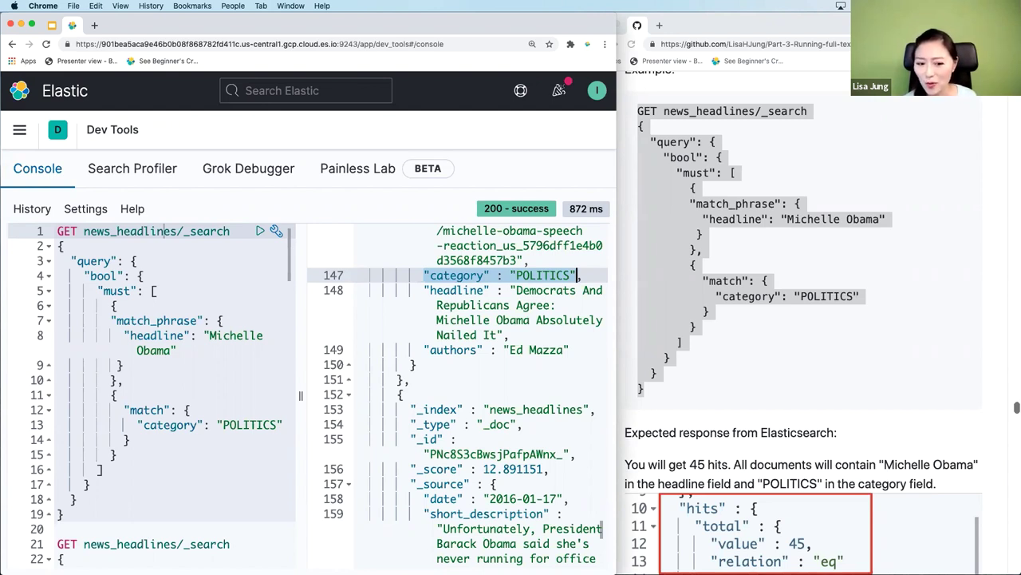
Find the must_not clause example in the repo and examine its must clause with the match_phrase query on headline
{"action": "key", "text": "super+Tab"}
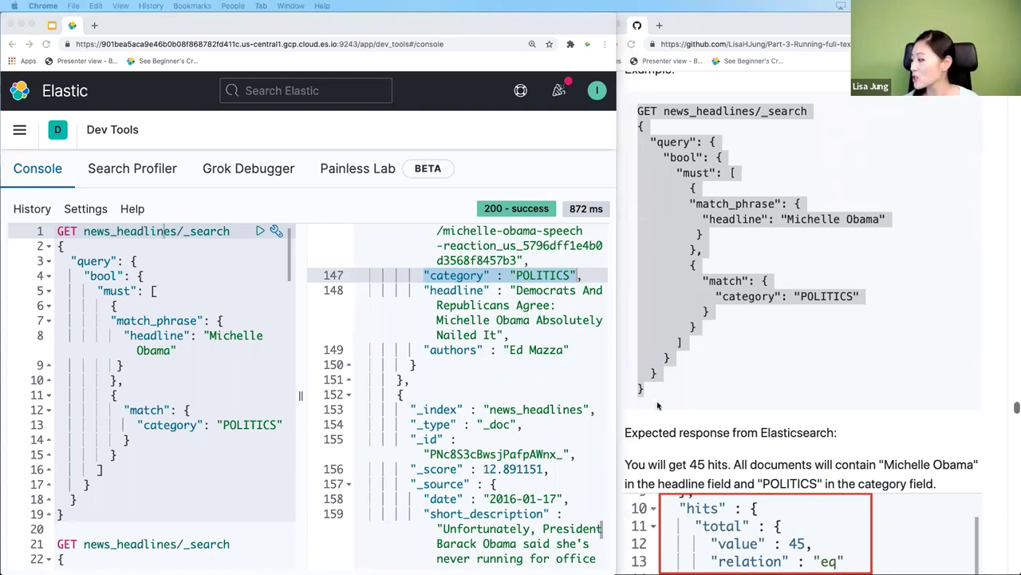
{"action": "left_click", "coordinate": [712, 429]}
{"action": "scroll", "coordinate": [712, 430], "scroll_direction": "down", "scroll_amount": 10}
{"action": "scroll", "coordinate": [711, 428], "scroll_direction": "down", "scroll_amount": 2}
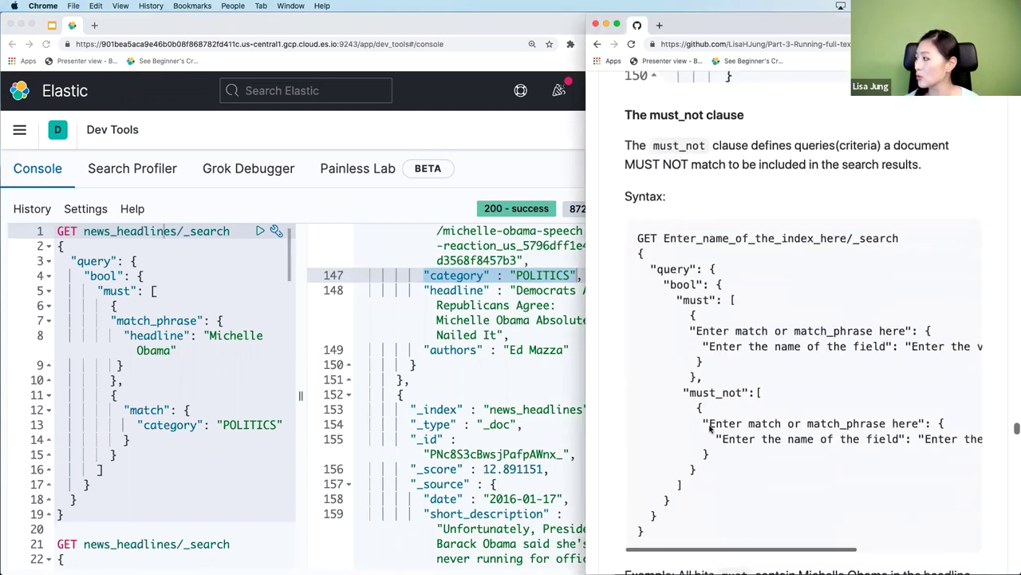
{"action": "scroll", "coordinate": [709, 425], "scroll_direction": "down", "scroll_amount": 12}
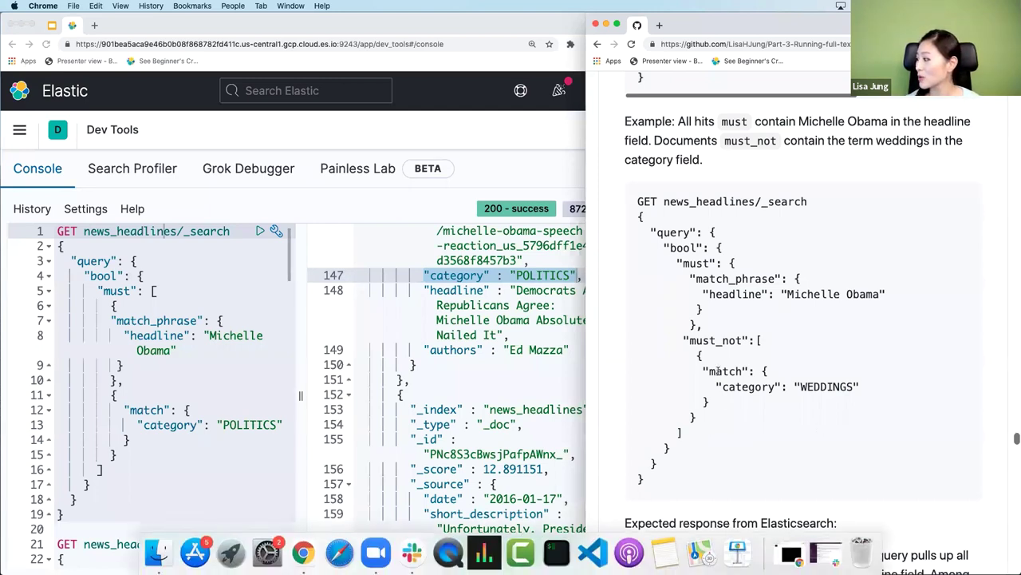
{"action": "left_click_drag", "start_coordinate": [674, 249], "coordinate": [717, 248]}
{"action": "left_click_drag", "start_coordinate": [656, 231], "coordinate": [883, 297]}
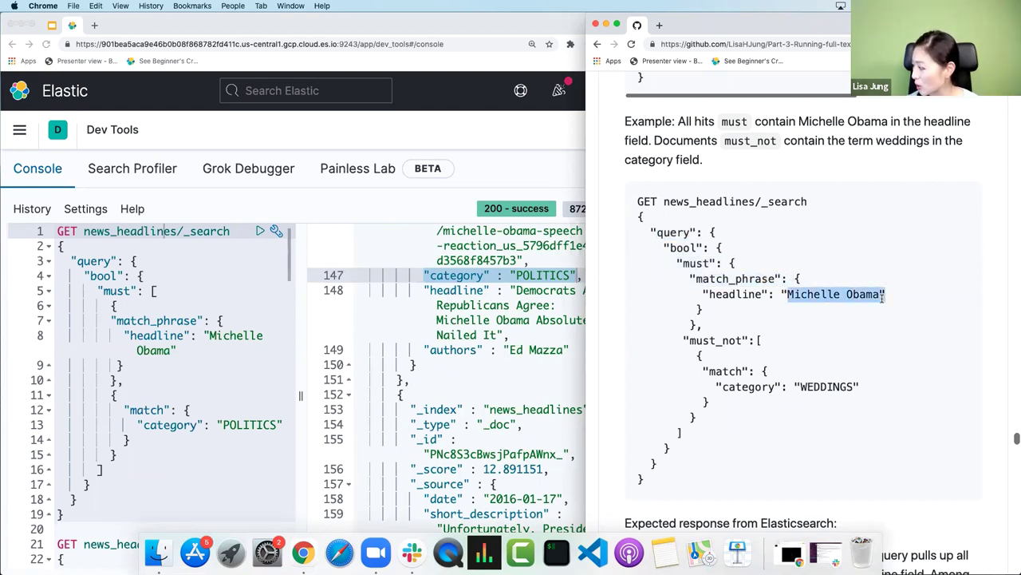
{"action": "left_click_drag", "start_coordinate": [694, 293], "coordinate": [774, 294]}
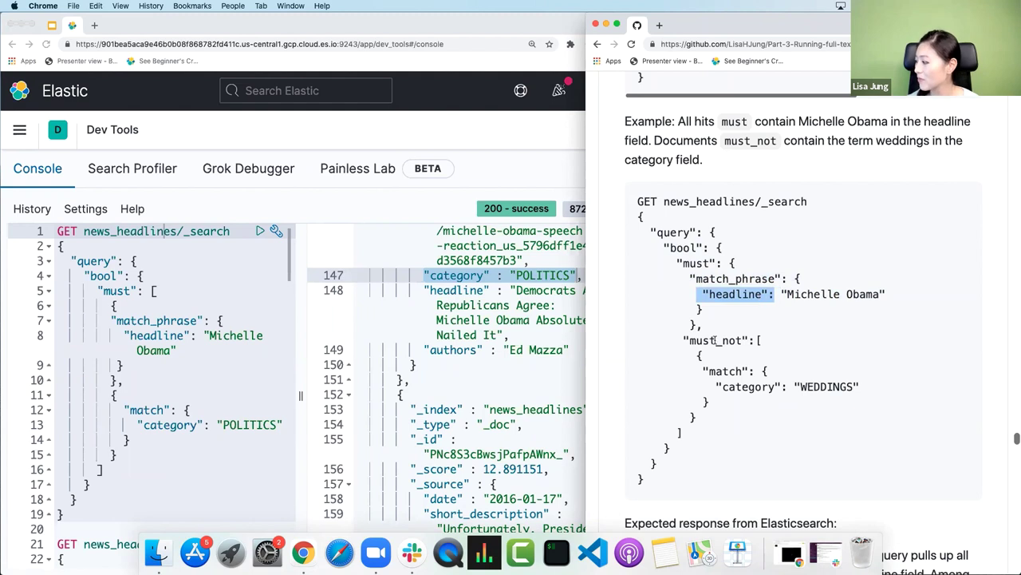
Examine the example's must_not clause, with its match query for WEDDINGS in the category field
{"action": "scroll", "coordinate": [714, 340], "scroll_direction": "down", "scroll_amount": 1}
{"action": "left_click", "coordinate": [702, 320]}
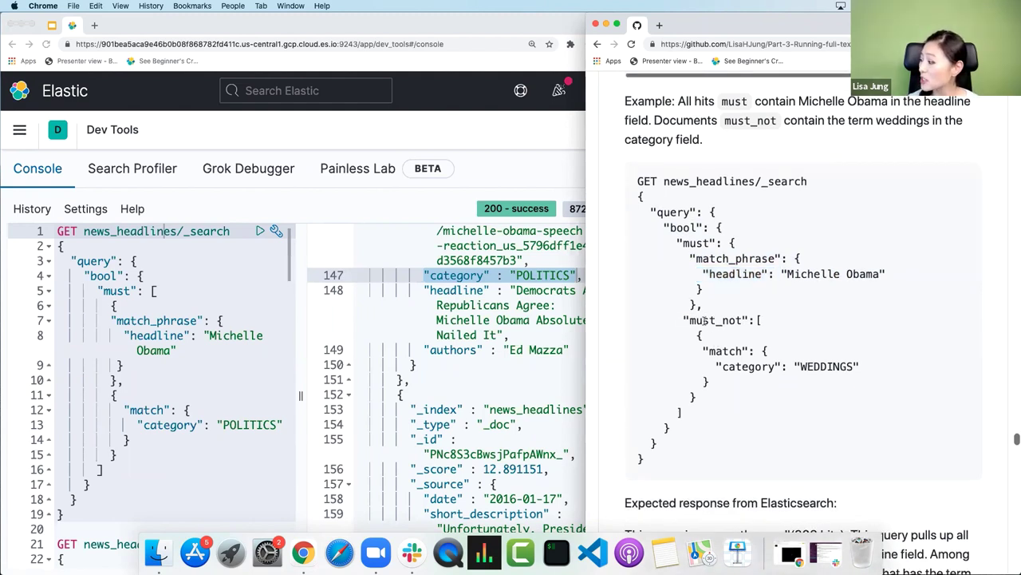
{"action": "left_click_drag", "start_coordinate": [684, 320], "coordinate": [756, 320]}
{"action": "left_click_drag", "start_coordinate": [702, 352], "coordinate": [744, 352]}
{"action": "left_click_drag", "start_coordinate": [799, 367], "coordinate": [722, 368]}
Copy the must_not example for "Michelle Obama" headlines excluding the WEDDINGS category above the console's first request and run it
{"action": "left_click", "coordinate": [675, 477]}
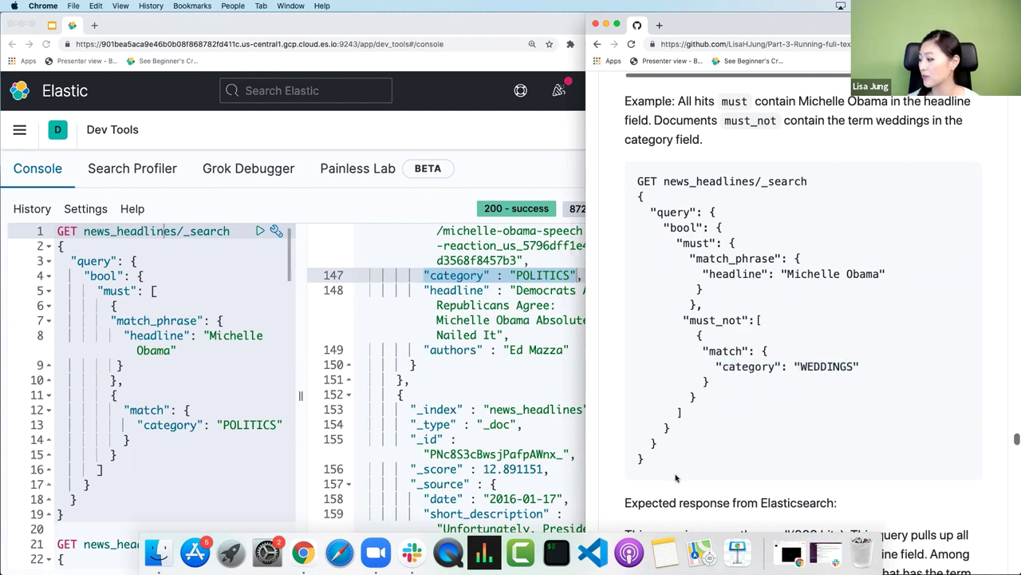
{"action": "left_click_drag", "start_coordinate": [675, 477], "coordinate": [632, 181]}
{"action": "key", "text": "cmd+c"}
{"action": "left_click", "coordinate": [113, 383]}
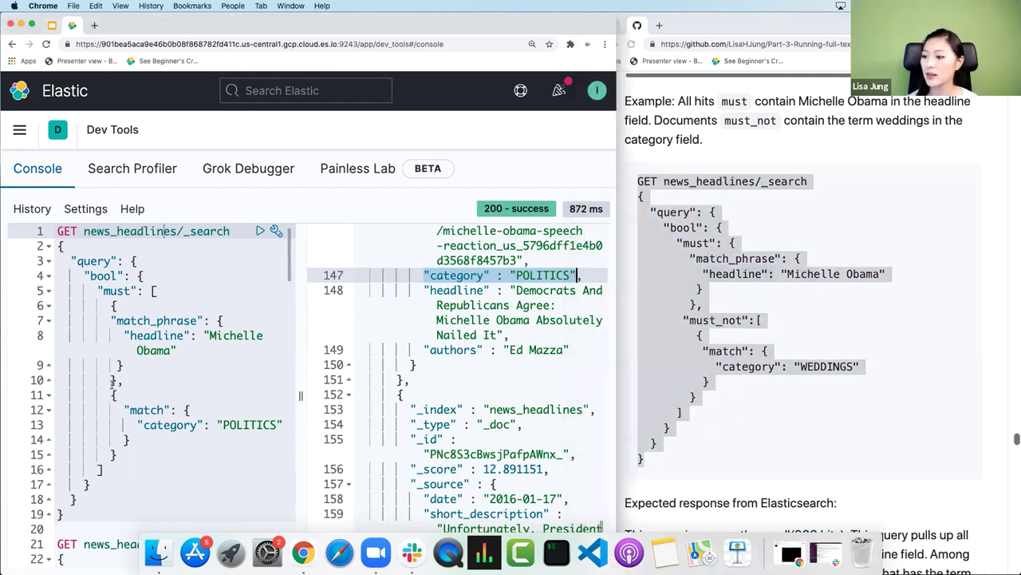
{"action": "left_click", "coordinate": [58, 230]}
{"action": "key", "text": "Return"}
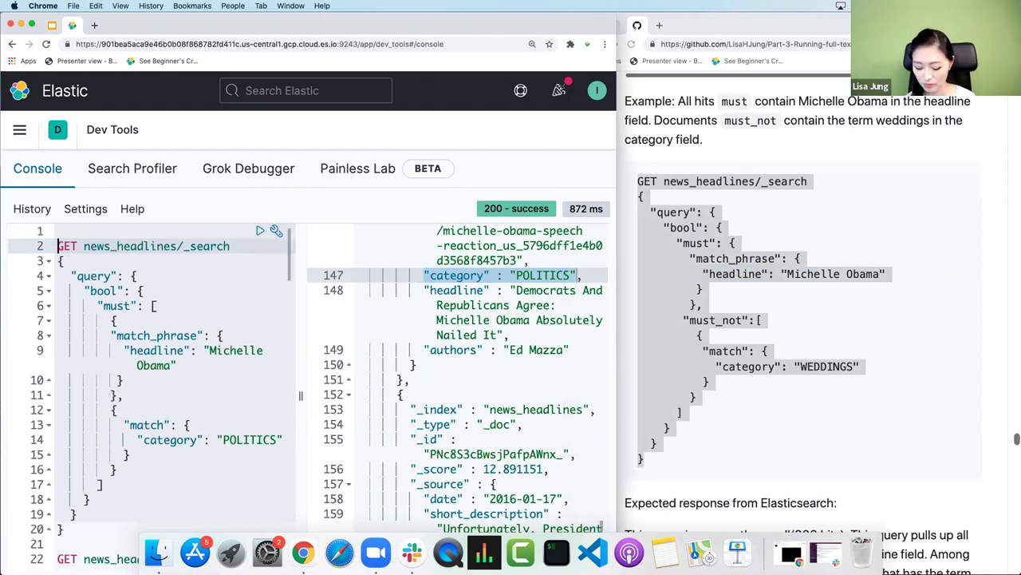
{"action": "key", "text": "Up"}
{"action": "key", "text": "cmd+v"}
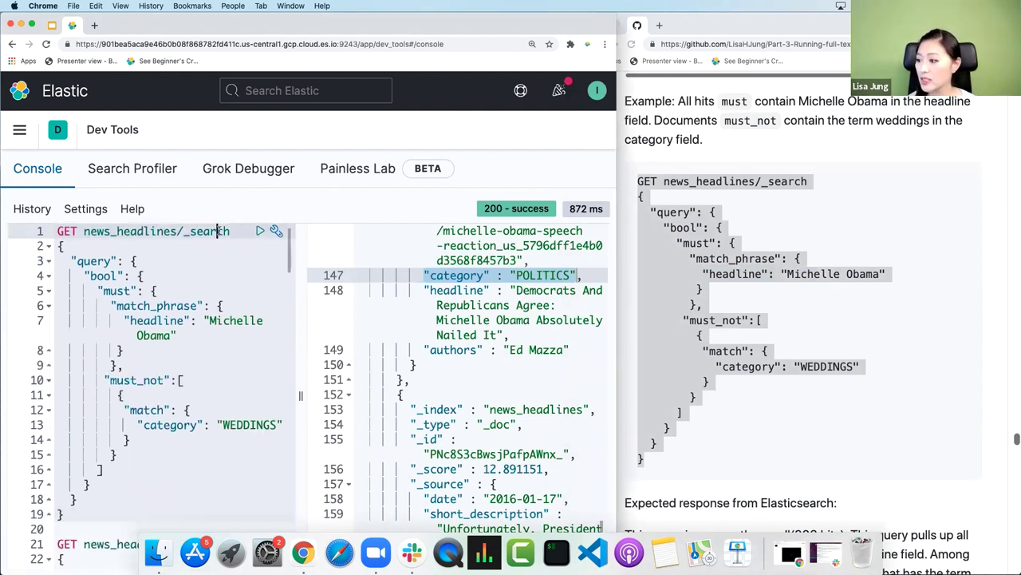
{"action": "left_click", "coordinate": [259, 231]}
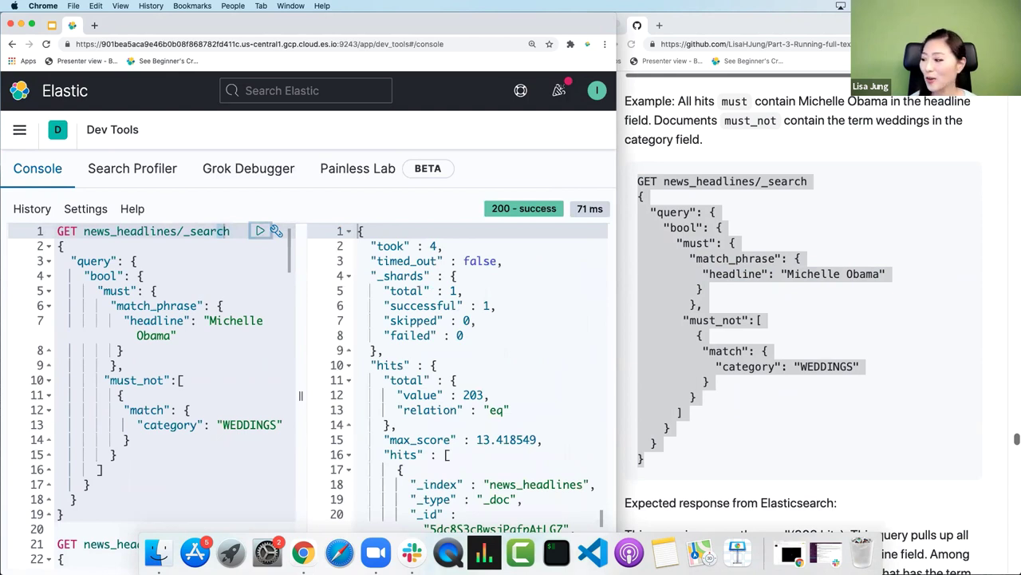
Check the response's total hit count and the first returned document's headline and category
{"action": "left_click_drag", "start_coordinate": [490, 395], "coordinate": [379, 395]}
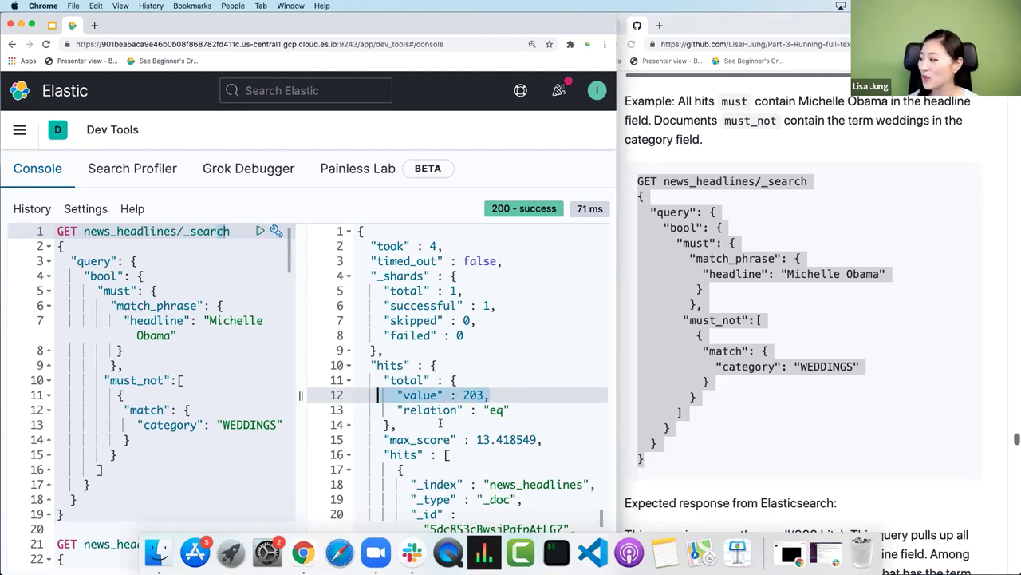
{"action": "scroll", "coordinate": [438, 424], "scroll_direction": "down", "scroll_amount": 10}
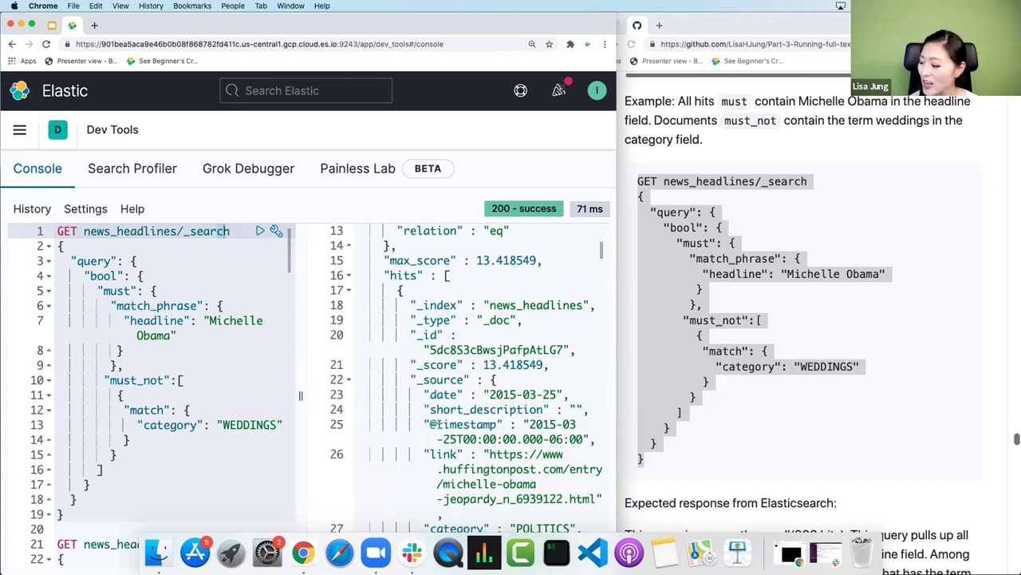
{"action": "left_click_drag", "start_coordinate": [511, 402], "coordinate": [490, 420]}
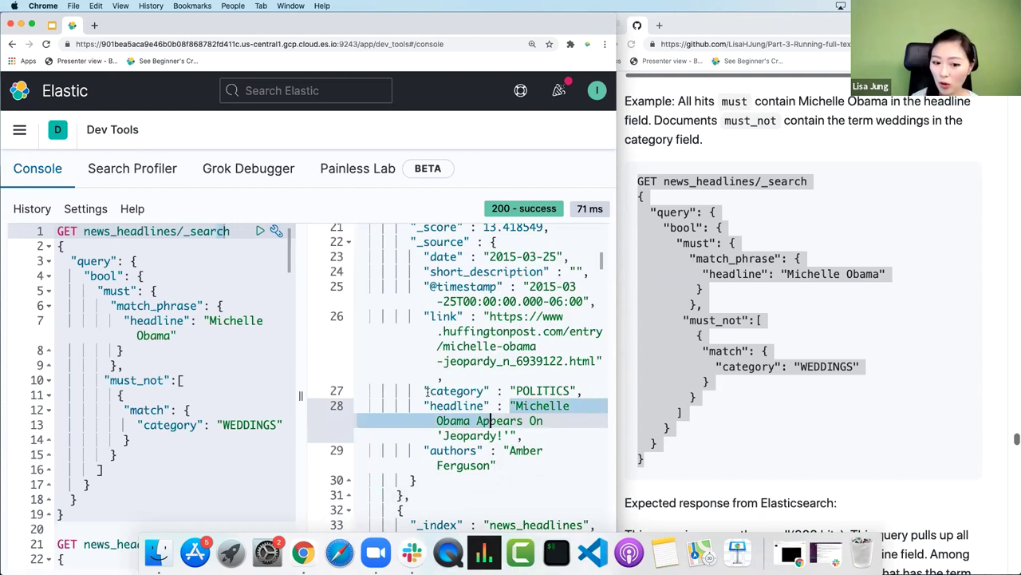
{"action": "left_click_drag", "start_coordinate": [427, 391], "coordinate": [584, 391]}
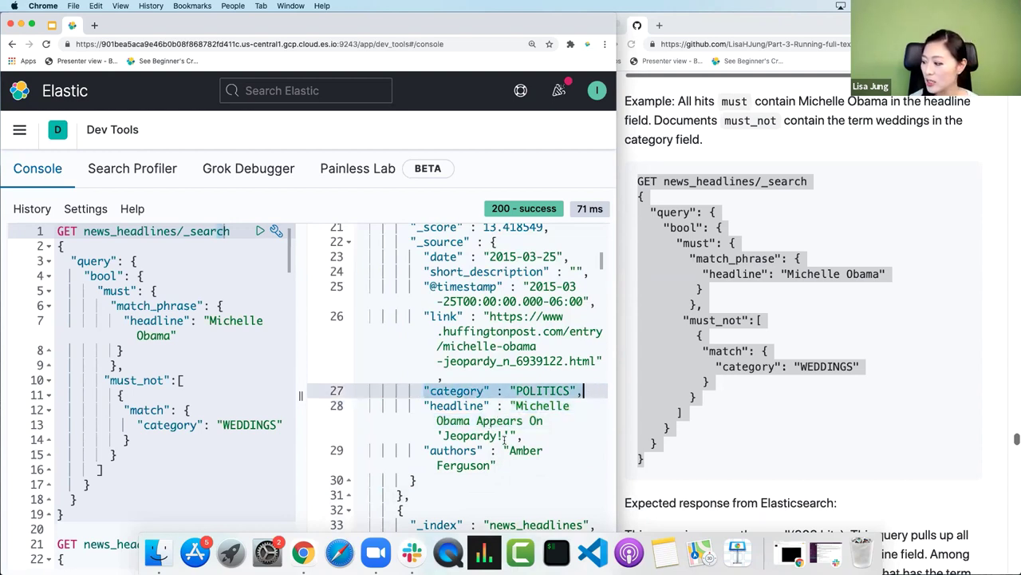
Look through further returned documents and compare their categories with the must_not criterion
{"action": "scroll", "coordinate": [505, 439], "scroll_direction": "down", "scroll_amount": 1}
{"action": "scroll", "coordinate": [505, 440], "scroll_direction": "down", "scroll_amount": 3}
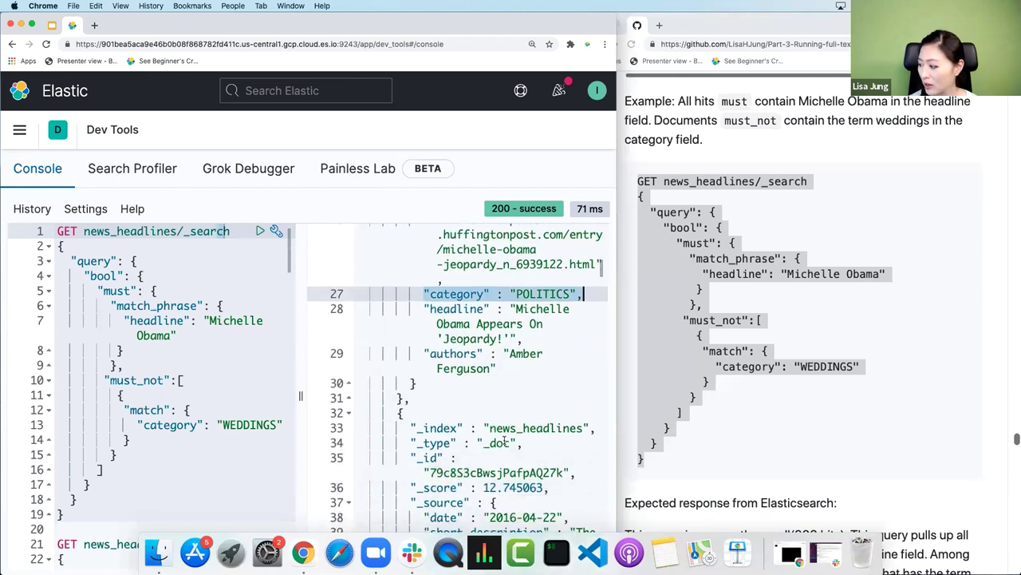
{"action": "scroll", "coordinate": [504, 439], "scroll_direction": "down", "scroll_amount": 13}
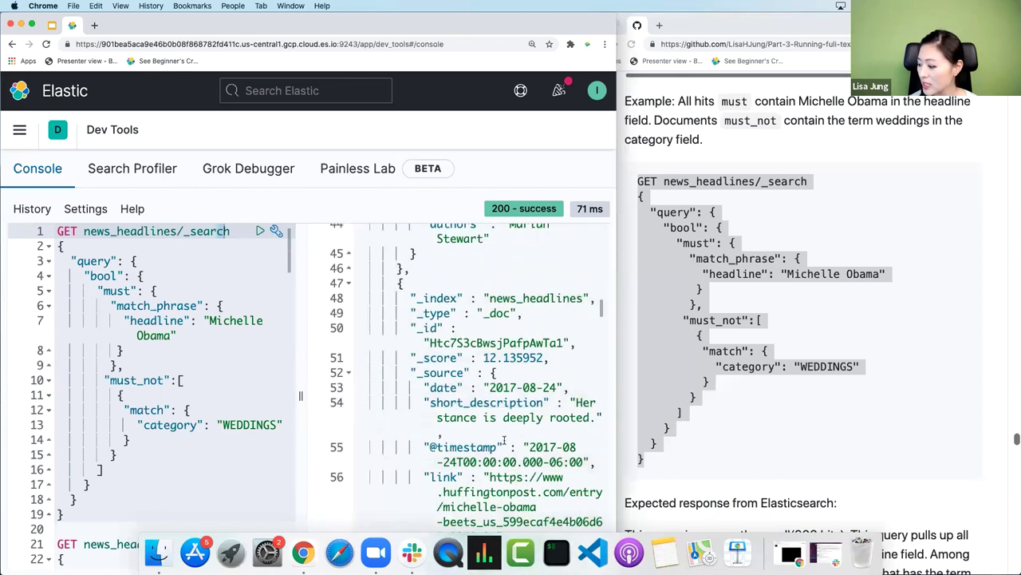
{"action": "left_click_drag", "start_coordinate": [558, 435], "coordinate": [415, 436]}
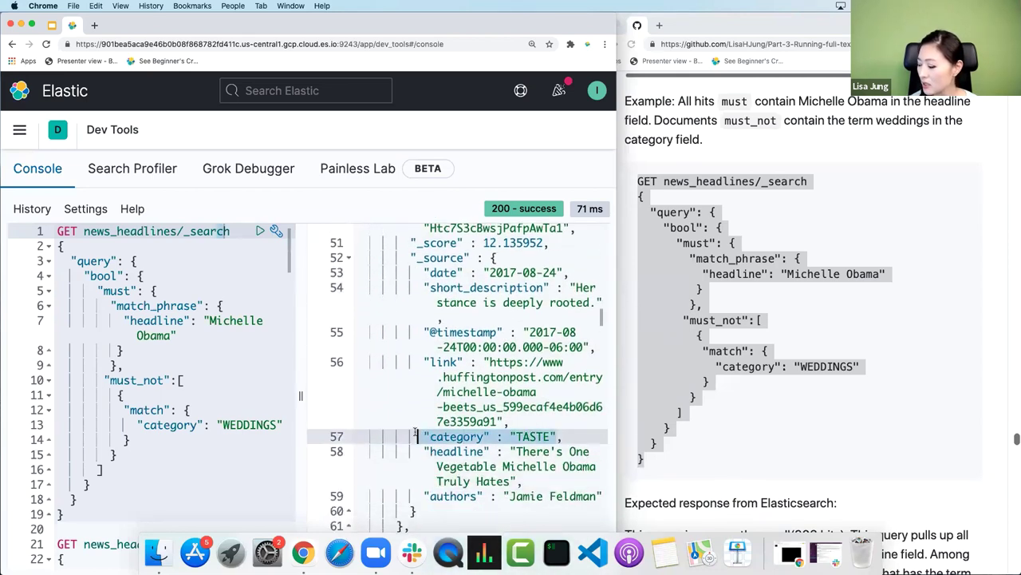
{"action": "scroll", "coordinate": [414, 431], "scroll_direction": "down", "scroll_amount": 7}
{"action": "scroll", "coordinate": [414, 431], "scroll_direction": "down", "scroll_amount": 9}
{"action": "scroll", "coordinate": [479, 437], "scroll_direction": "up", "scroll_amount": 1}
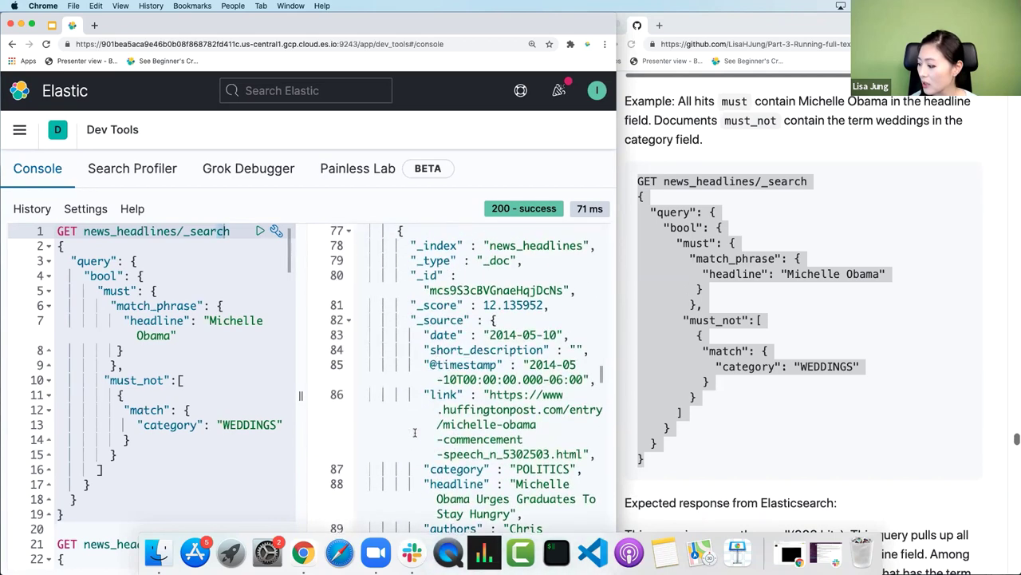
{"action": "scroll", "coordinate": [521, 442], "scroll_direction": "down", "scroll_amount": 1}
{"action": "left_click_drag", "start_coordinate": [578, 429], "coordinate": [416, 429]}
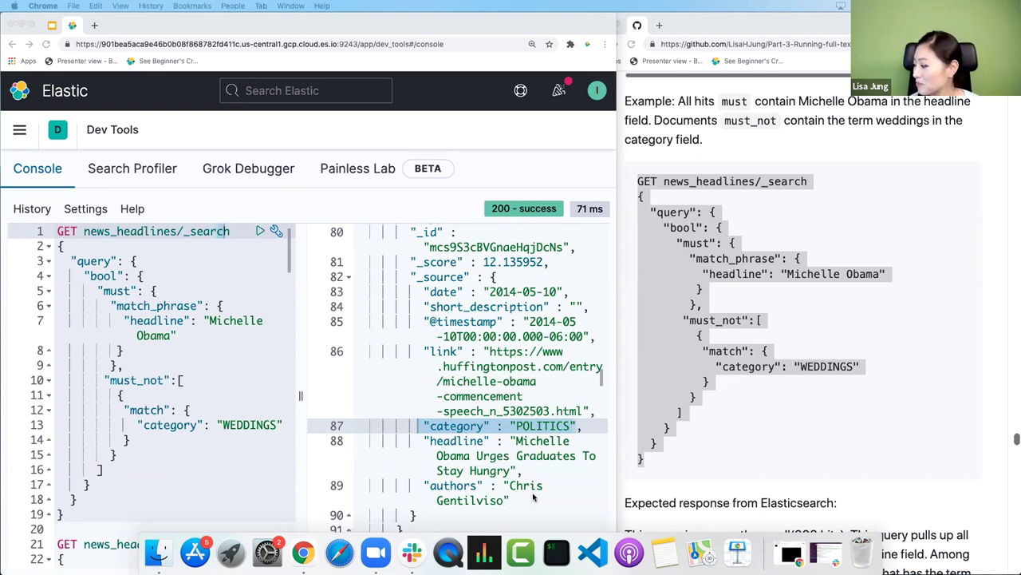
Find the should clause section in the repo and its example request about Michelle Obama and the BLACK VOICES category
{"action": "left_click", "coordinate": [710, 456]}
{"action": "scroll", "coordinate": [709, 455], "scroll_direction": "down", "scroll_amount": 1}
{"action": "scroll", "coordinate": [710, 456], "scroll_direction": "down", "scroll_amount": 15}
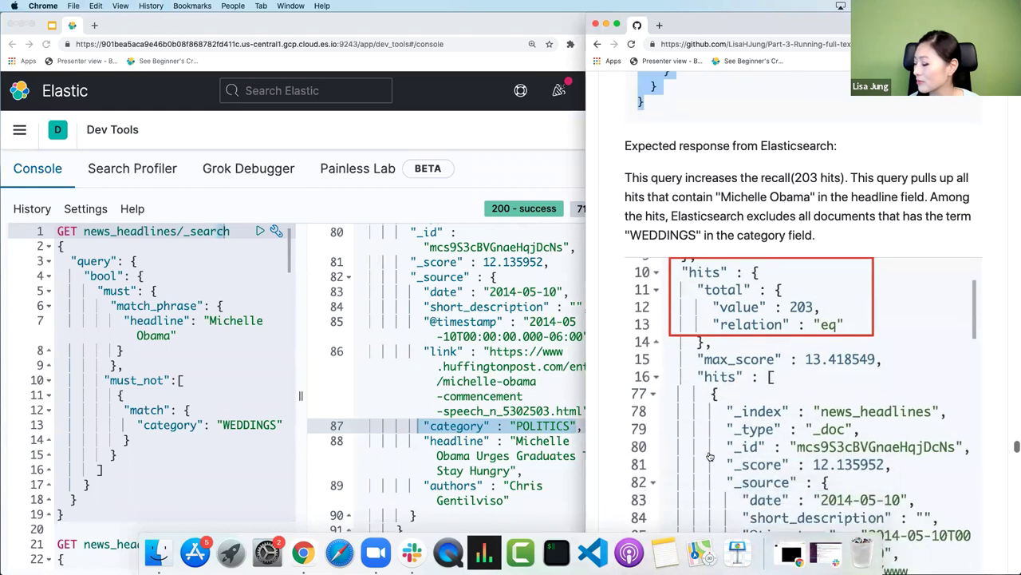
{"action": "scroll", "coordinate": [707, 453], "scroll_direction": "down", "scroll_amount": 8}
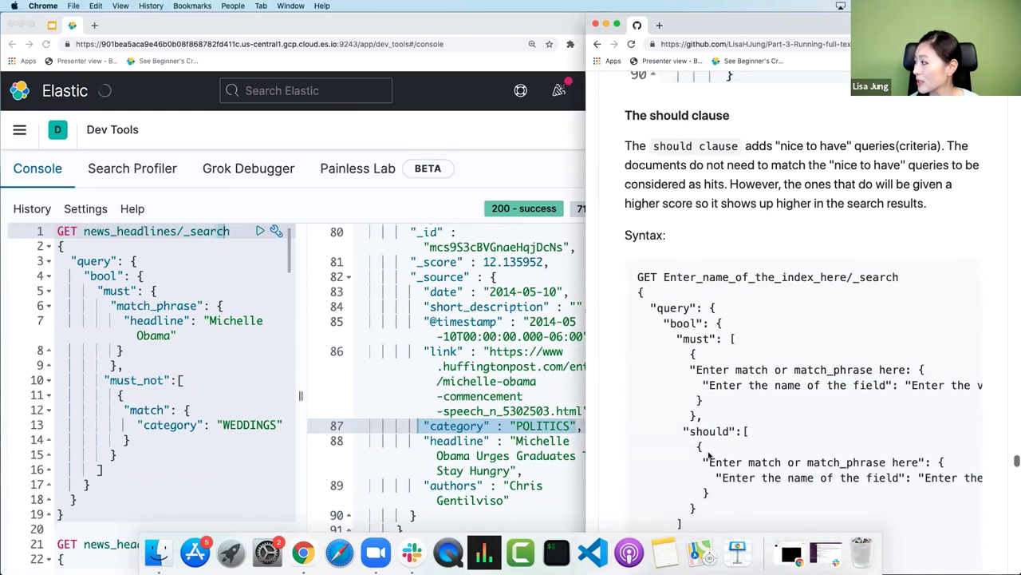
{"action": "scroll", "coordinate": [709, 452], "scroll_direction": "down", "scroll_amount": 8}
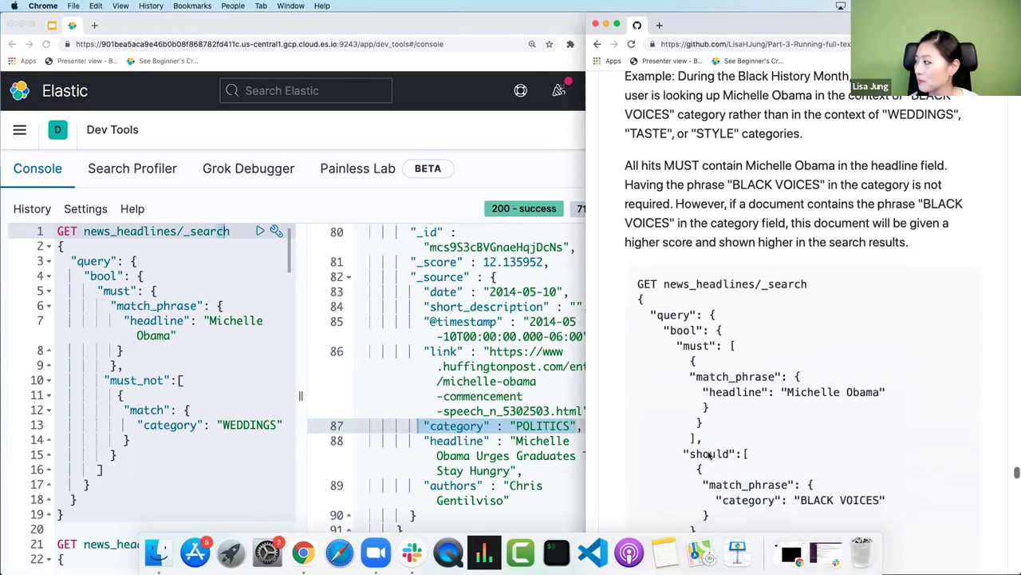
{"action": "key", "text": "super+grave"}
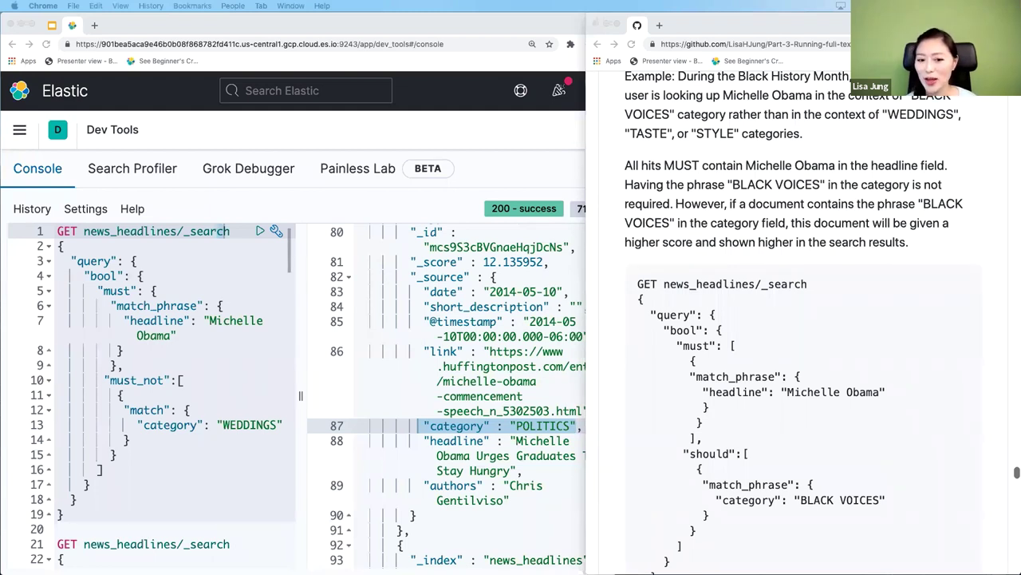
{"action": "left_click", "coordinate": [818, 315]}
{"action": "scroll", "coordinate": [818, 315], "scroll_direction": "down", "scroll_amount": 1}
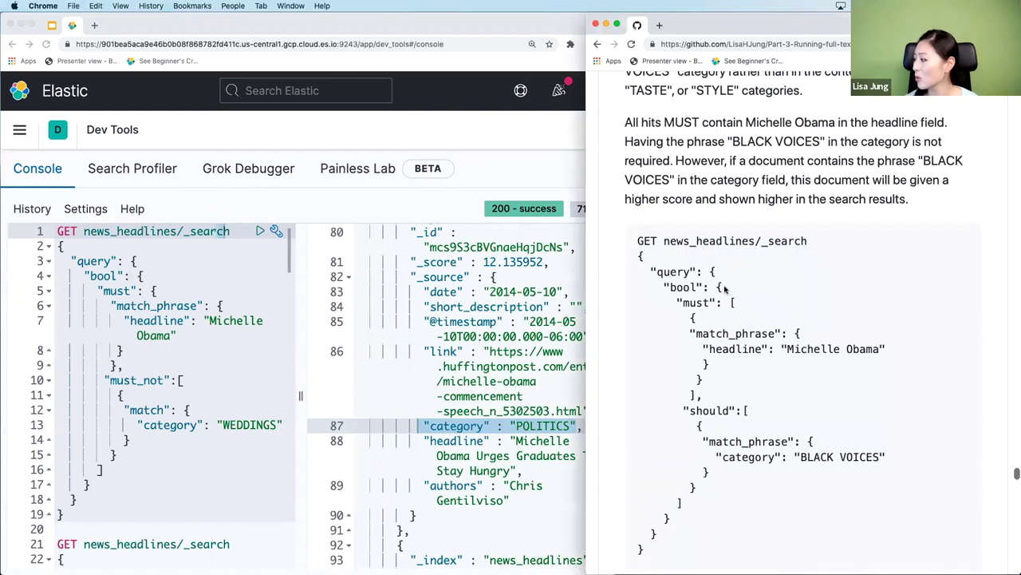
Examine the example's must clause on headline and its should clause with a match_phrase query for "BLACK VOICES" in category
{"action": "left_click_drag", "start_coordinate": [655, 272], "coordinate": [726, 266]}
{"action": "scroll", "coordinate": [721, 280], "scroll_direction": "down", "scroll_amount": 1}
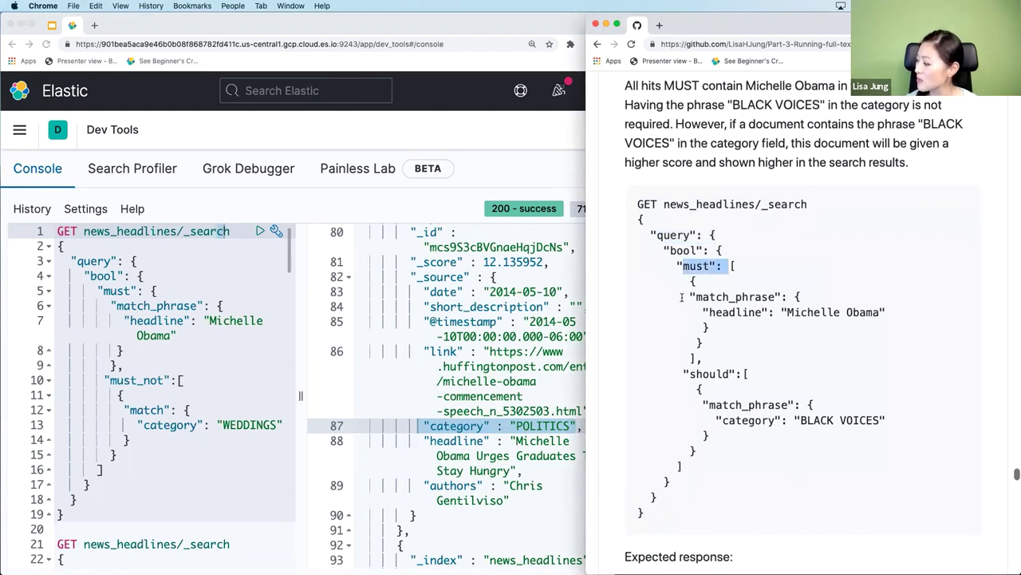
{"action": "left_click_drag", "start_coordinate": [682, 297], "coordinate": [886, 312]}
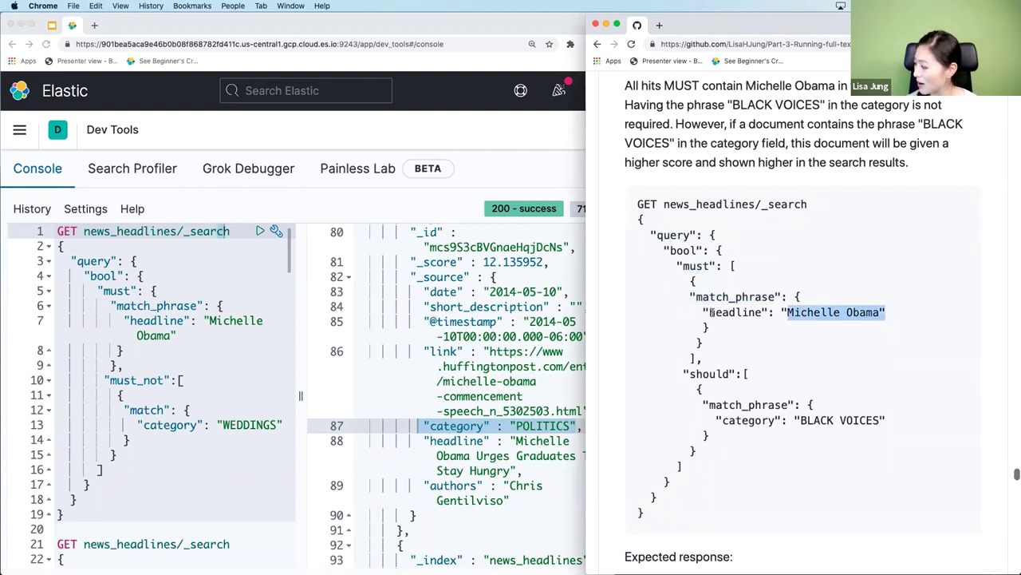
{"action": "left_click", "coordinate": [712, 312]}
{"action": "left_click_drag", "start_coordinate": [709, 312], "coordinate": [787, 313]}
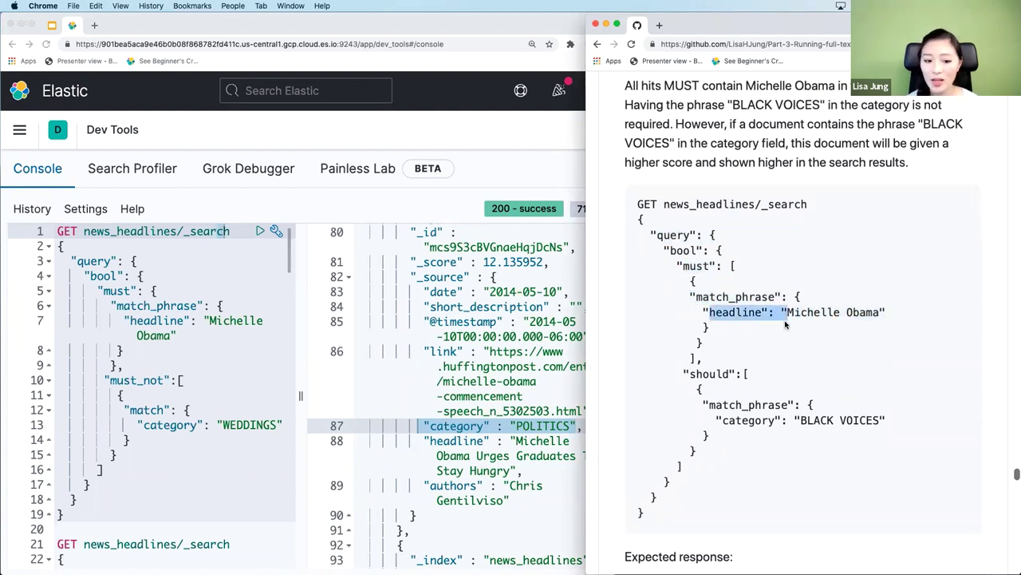
{"action": "scroll", "coordinate": [780, 324], "scroll_direction": "down", "scroll_amount": 1}
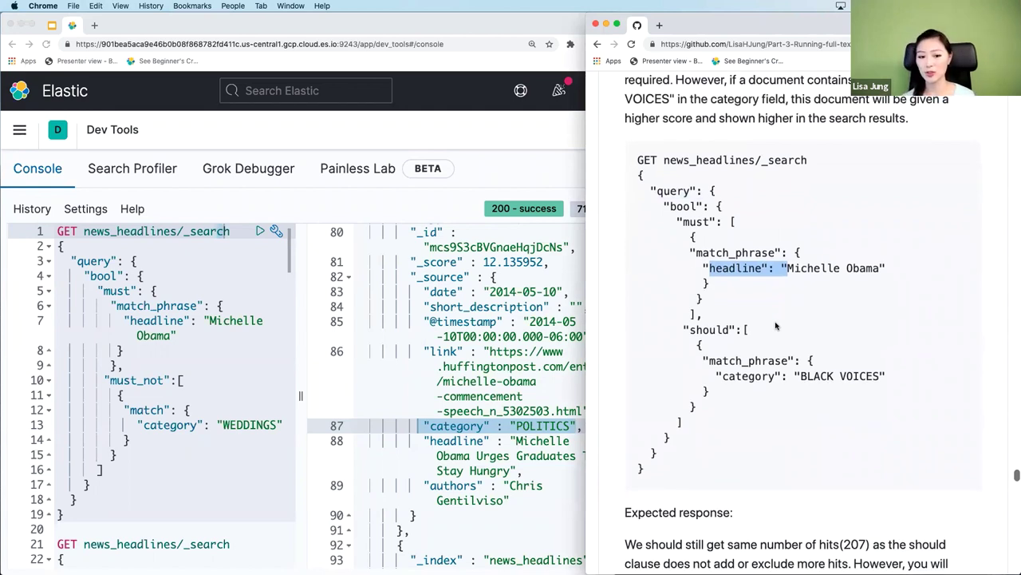
{"action": "left_click_drag", "start_coordinate": [690, 329], "coordinate": [734, 329]}
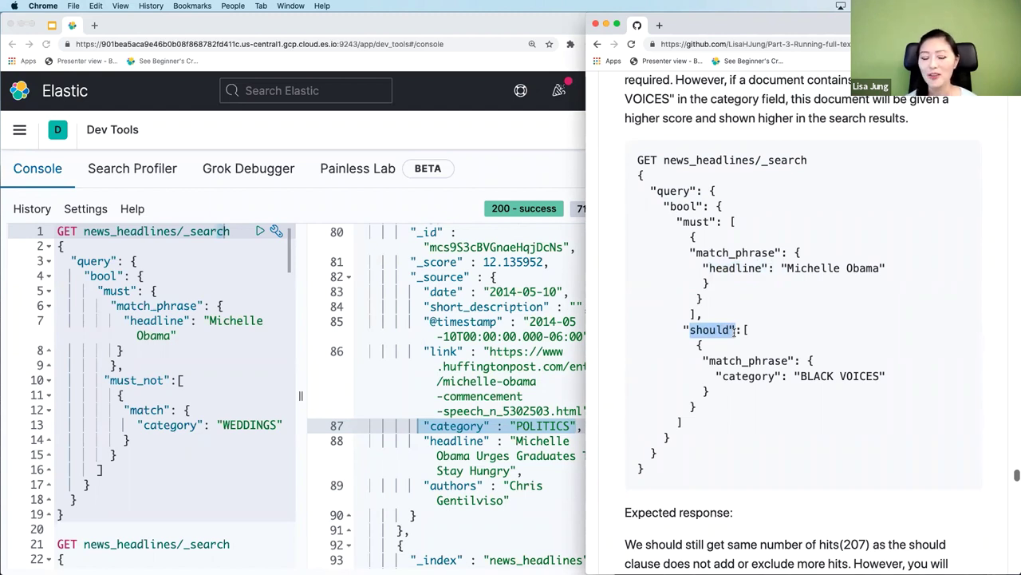
{"action": "left_click_drag", "start_coordinate": [800, 376], "coordinate": [900, 383]}
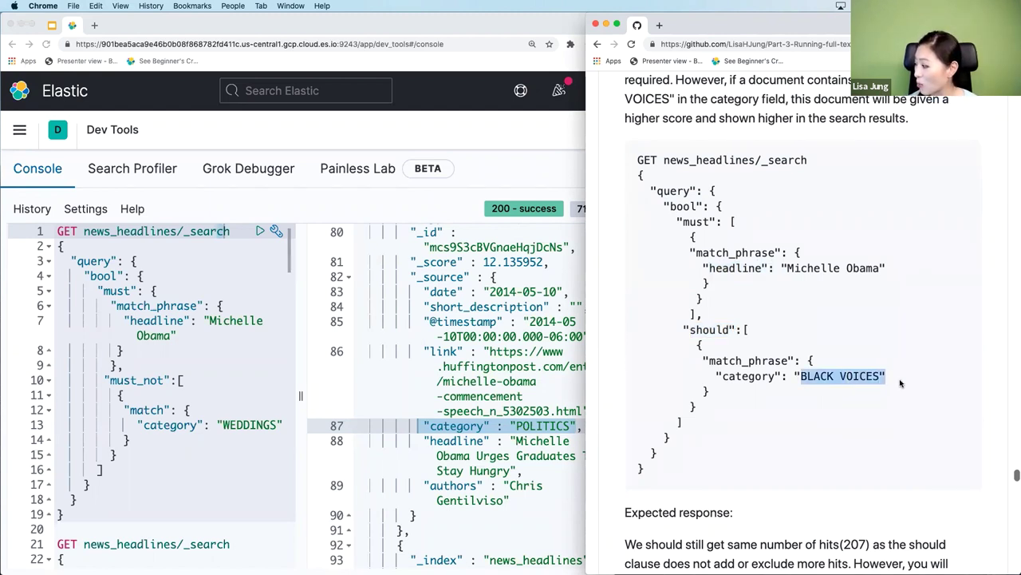
{"action": "left_click", "coordinate": [784, 381]}
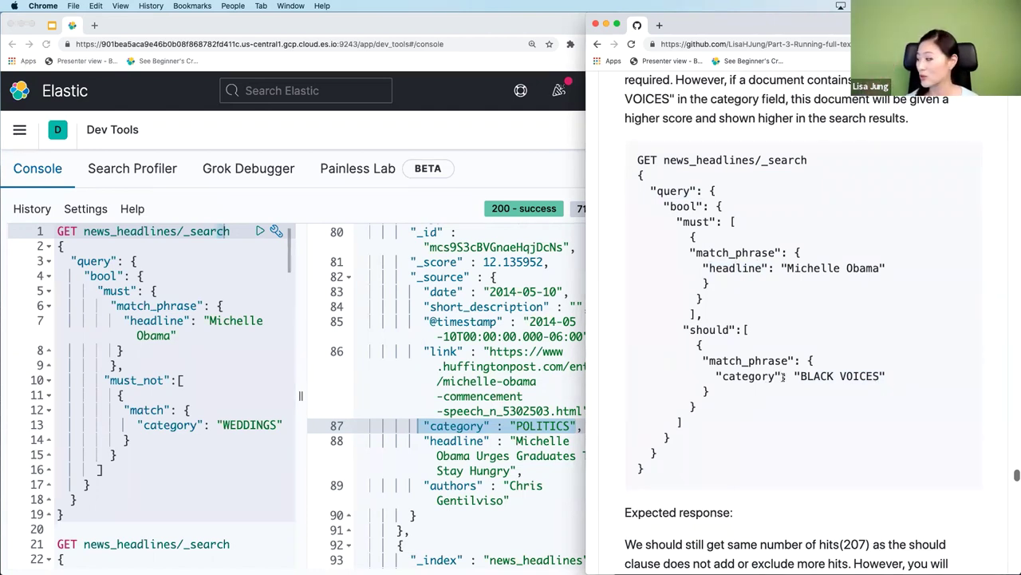
Copy the repo's should clause request for "Michelle Obama" and "BLACK VOICES" into the console above the existing request and run it
{"action": "left_click_drag", "start_coordinate": [645, 482], "coordinate": [632, 161]}
{"action": "key", "text": "super+c"}
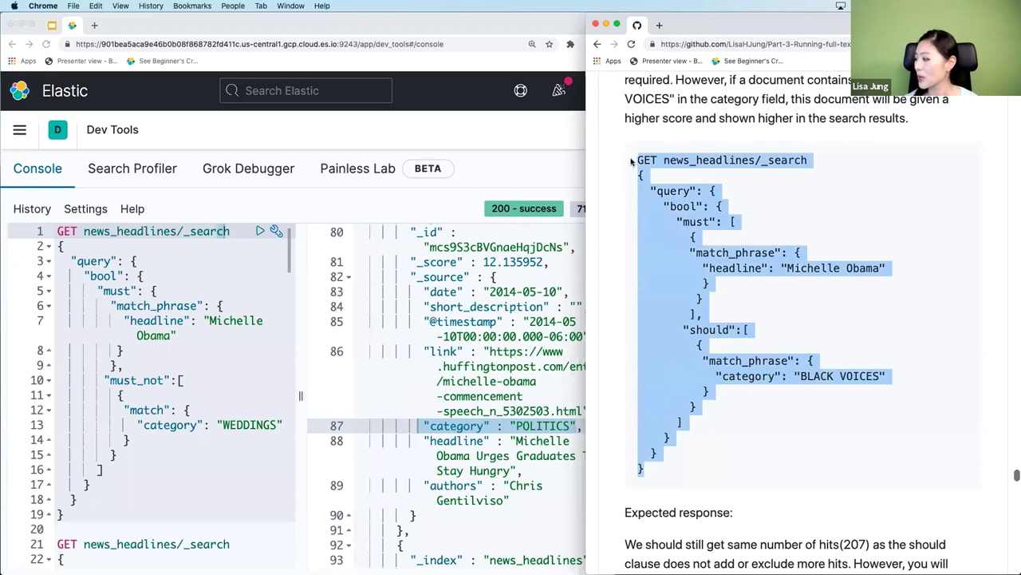
{"action": "left_click", "coordinate": [70, 230]}
{"action": "left_click", "coordinate": [56, 231]}
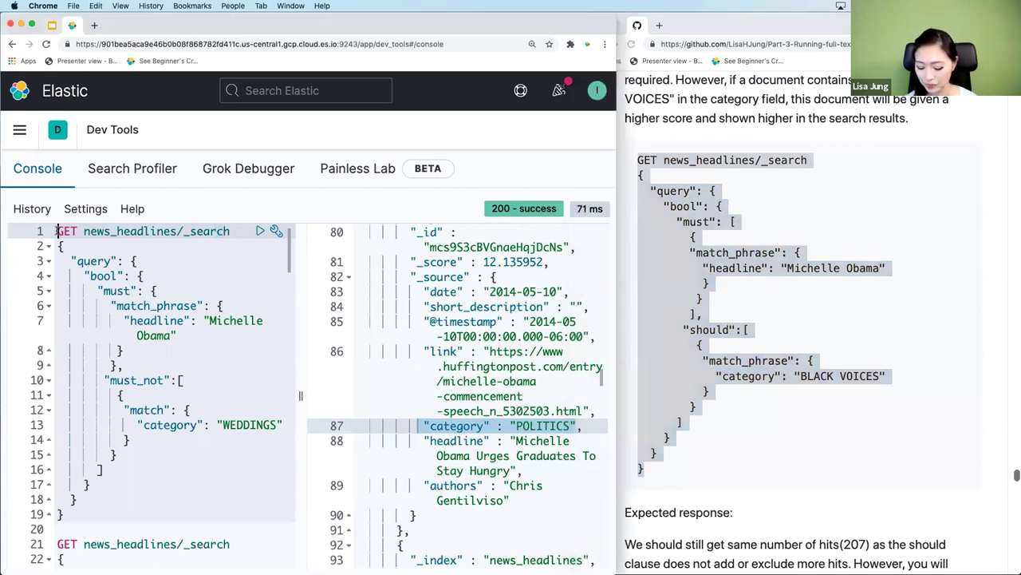
{"action": "key", "text": "Return"}
{"action": "key", "text": "Return"}
{"action": "key", "text": "Up"}
{"action": "key", "text": "Up"}
{"action": "key", "text": "super+v"}
{"action": "left_click", "coordinate": [176, 230]}
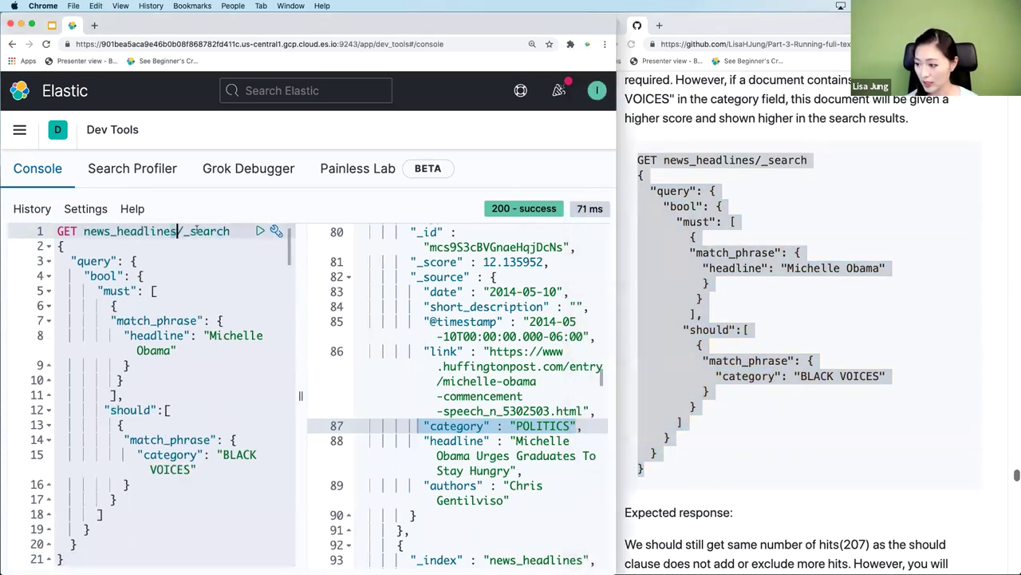
{"action": "key", "text": "super+Return"}
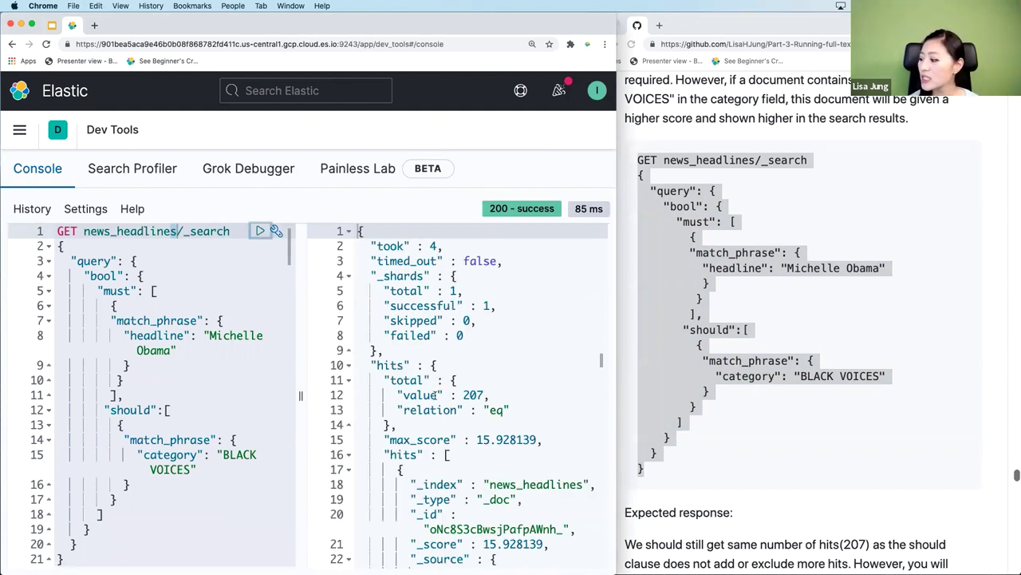
Check the response's total hit count and compare the top returned documents' categories with the should clause
{"action": "left_click_drag", "start_coordinate": [396, 394], "coordinate": [518, 396]}
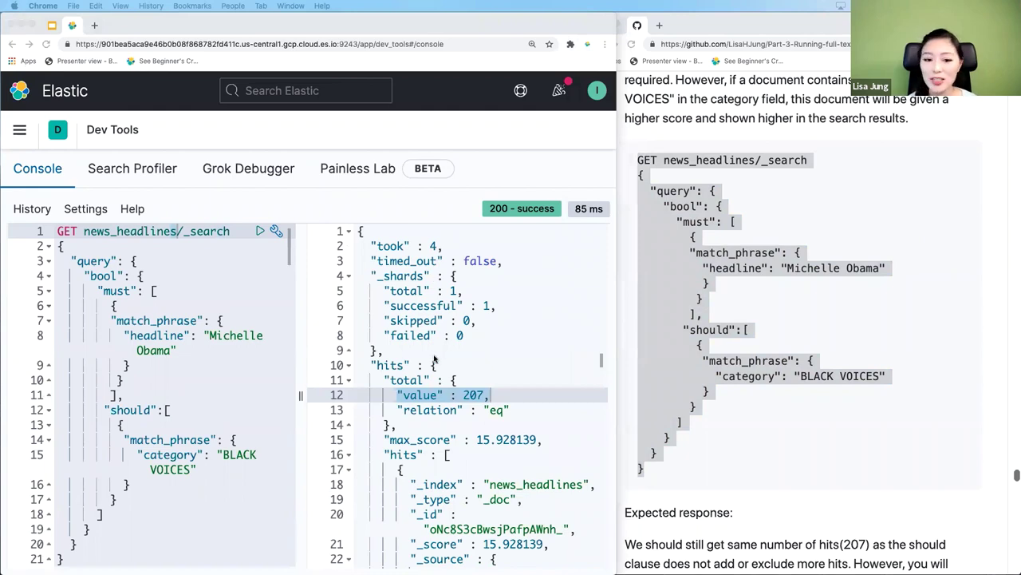
{"action": "scroll", "coordinate": [435, 359], "scroll_direction": "down", "scroll_amount": 10}
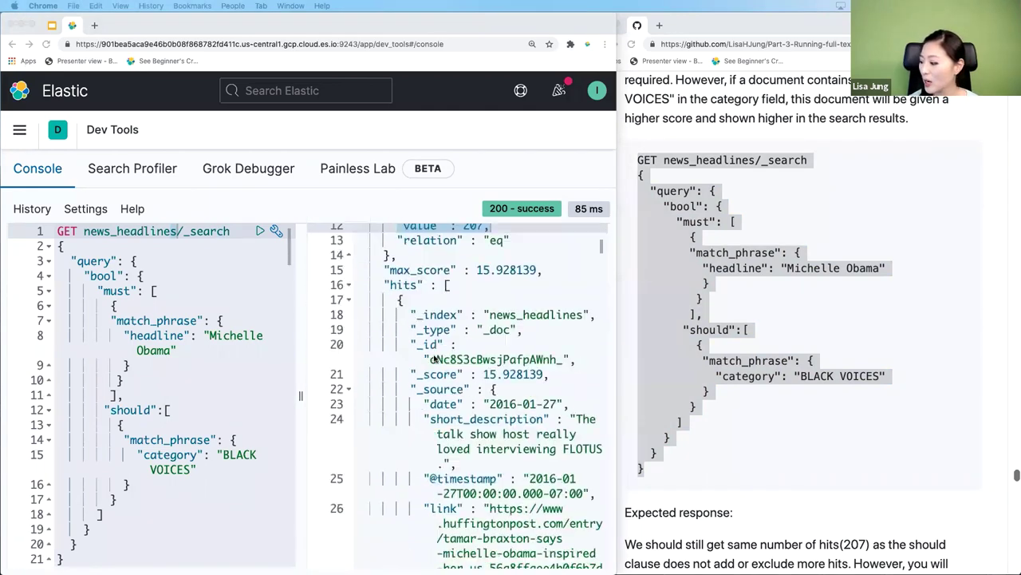
{"action": "left_click_drag", "start_coordinate": [425, 349], "coordinate": [444, 365]}
{"action": "scroll", "coordinate": [474, 375], "scroll_direction": "down", "scroll_amount": 10}
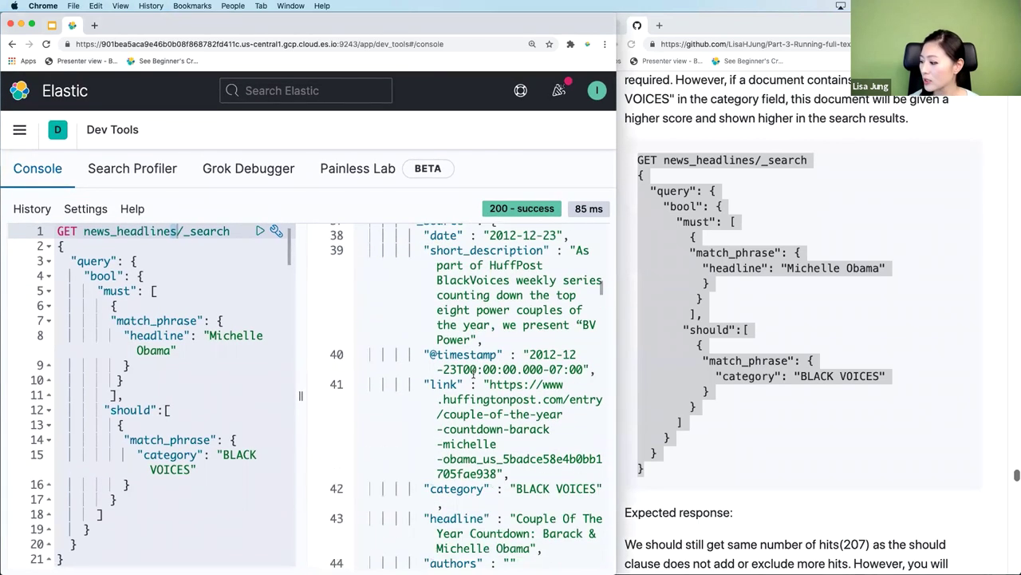
{"action": "left_click_drag", "start_coordinate": [429, 410], "coordinate": [614, 418]}
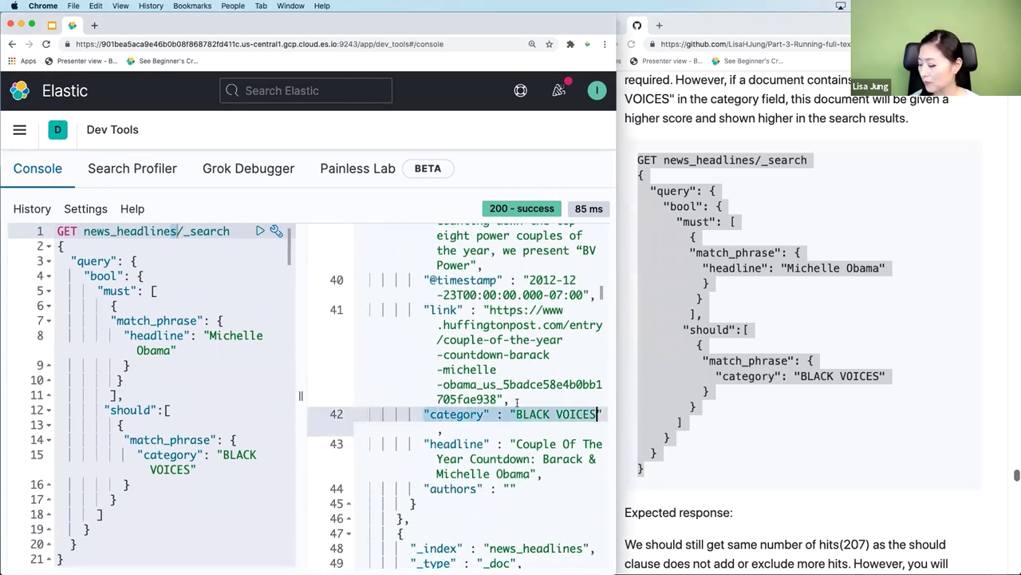
{"action": "scroll", "coordinate": [524, 404], "scroll_direction": "down", "scroll_amount": 10}
{"action": "scroll", "coordinate": [517, 404], "scroll_direction": "down", "scroll_amount": 3}
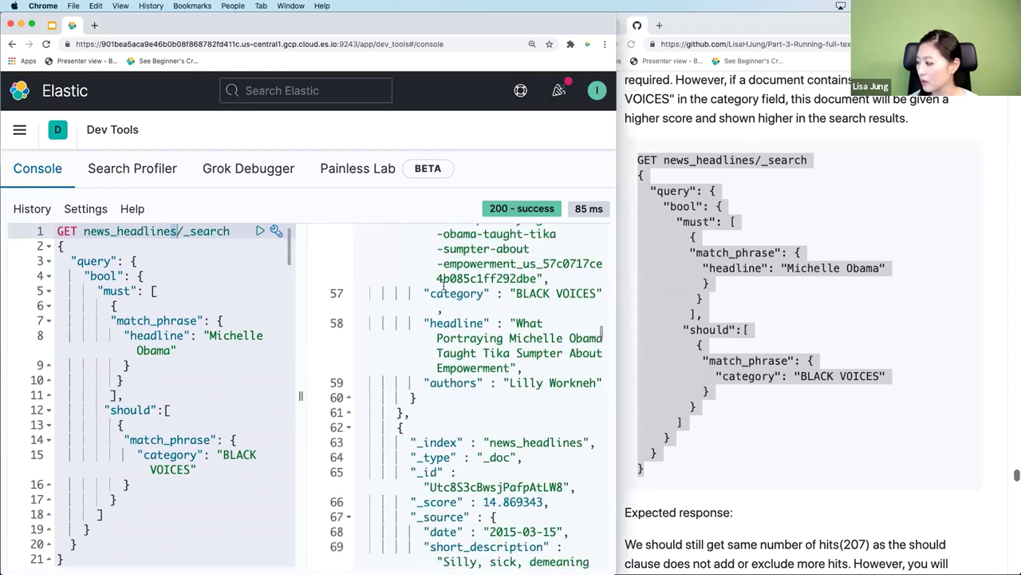
{"action": "left_click_drag", "start_coordinate": [428, 293], "coordinate": [603, 296]}
{"action": "left_click", "coordinate": [566, 319]}
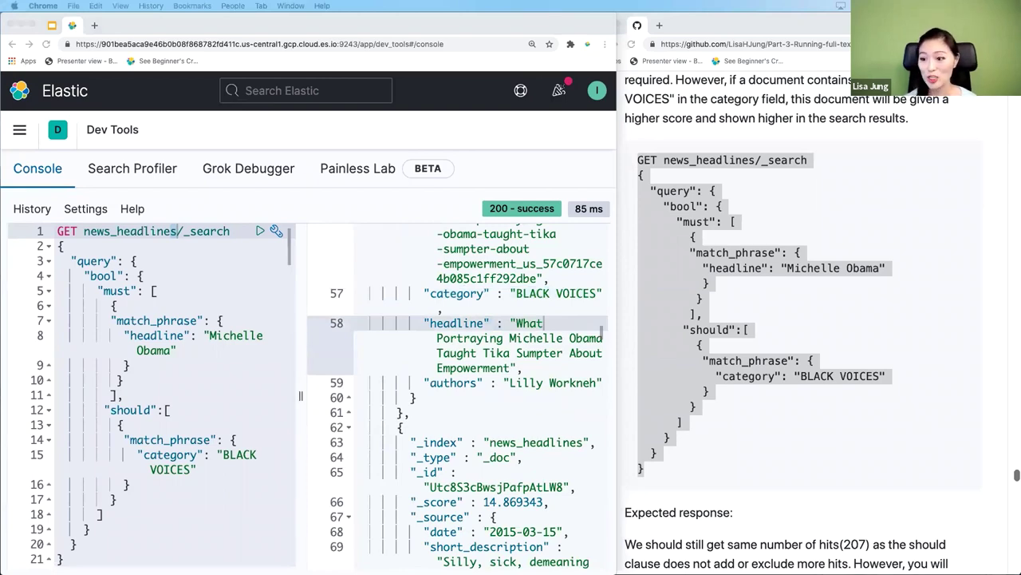
Review the repo's expected should clause response and find the filter clause section with its date range example request
{"action": "left_click", "coordinate": [774, 368]}
{"action": "scroll", "coordinate": [771, 364], "scroll_direction": "down", "scroll_amount": 5}
{"action": "scroll", "coordinate": [771, 364], "scroll_direction": "down", "scroll_amount": 15}
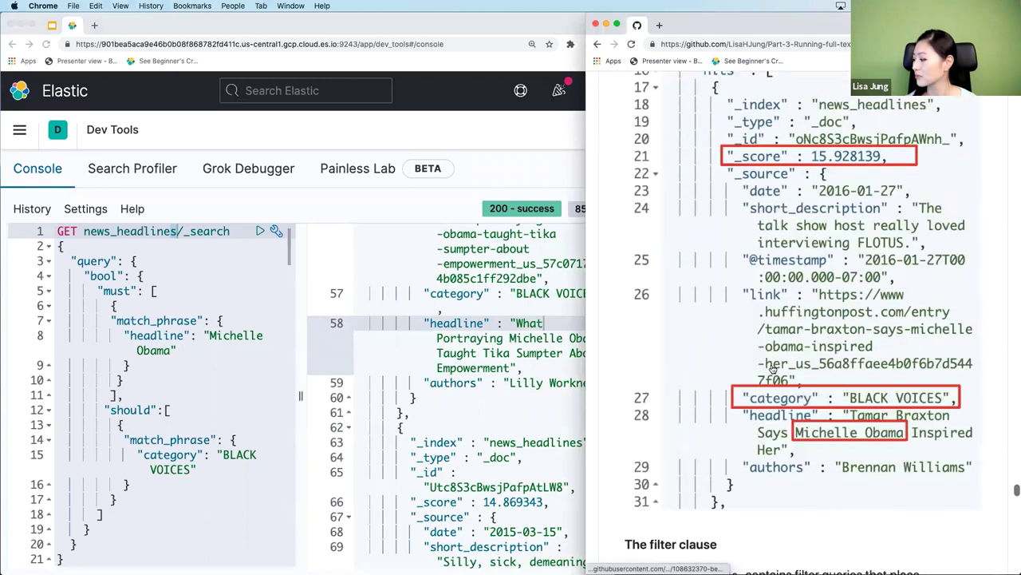
{"action": "scroll", "coordinate": [772, 367], "scroll_direction": "up", "scroll_amount": 1}
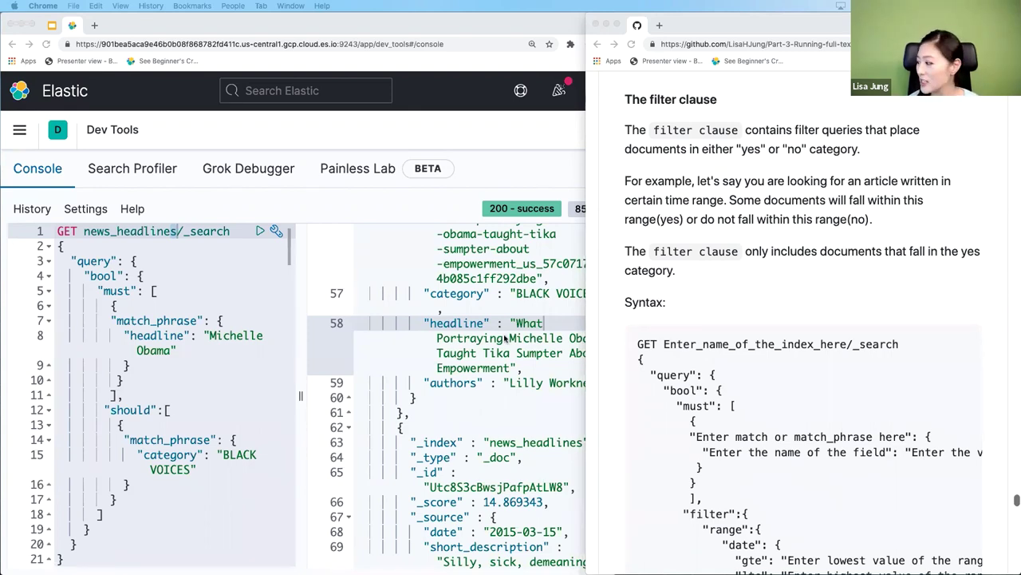
{"action": "left_click", "coordinate": [742, 365]}
{"action": "scroll", "coordinate": [742, 365], "scroll_direction": "down", "scroll_amount": 10}
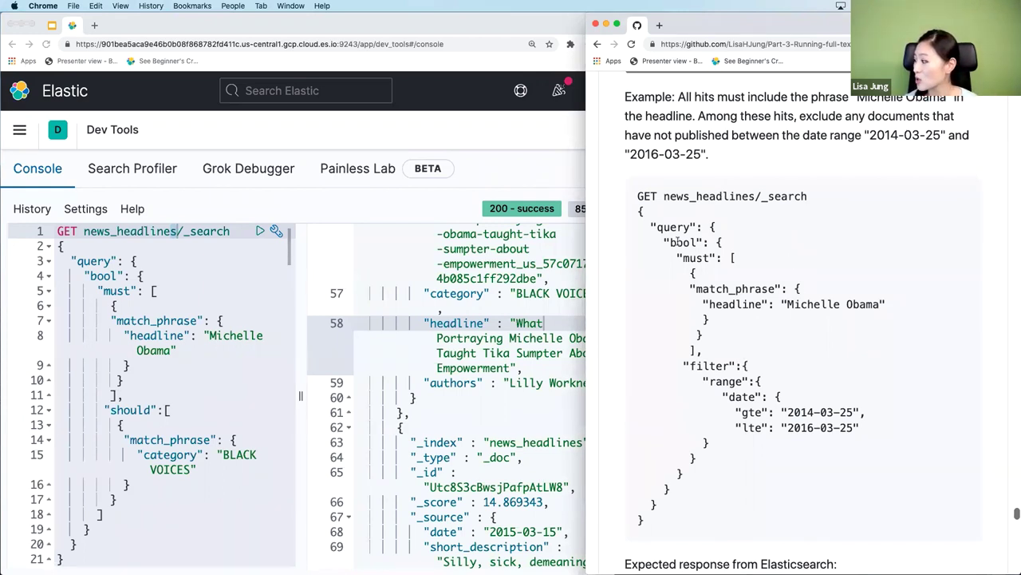
Examine the filter example's must clause on headline and its date range filter with the gte and lte values
{"action": "left_click_drag", "start_coordinate": [664, 242], "coordinate": [722, 257]}
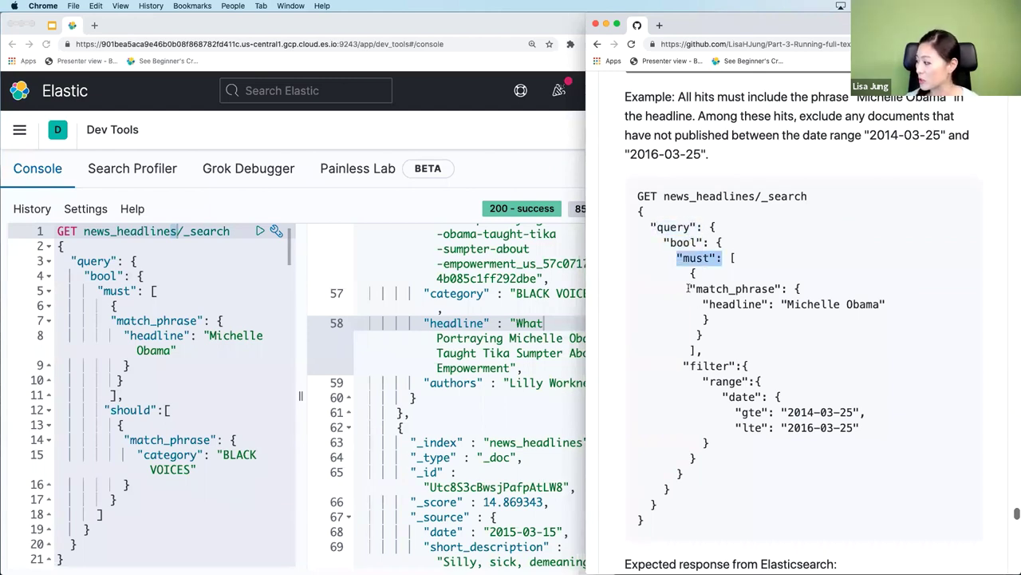
{"action": "left_click_drag", "start_coordinate": [690, 289], "coordinate": [885, 304]}
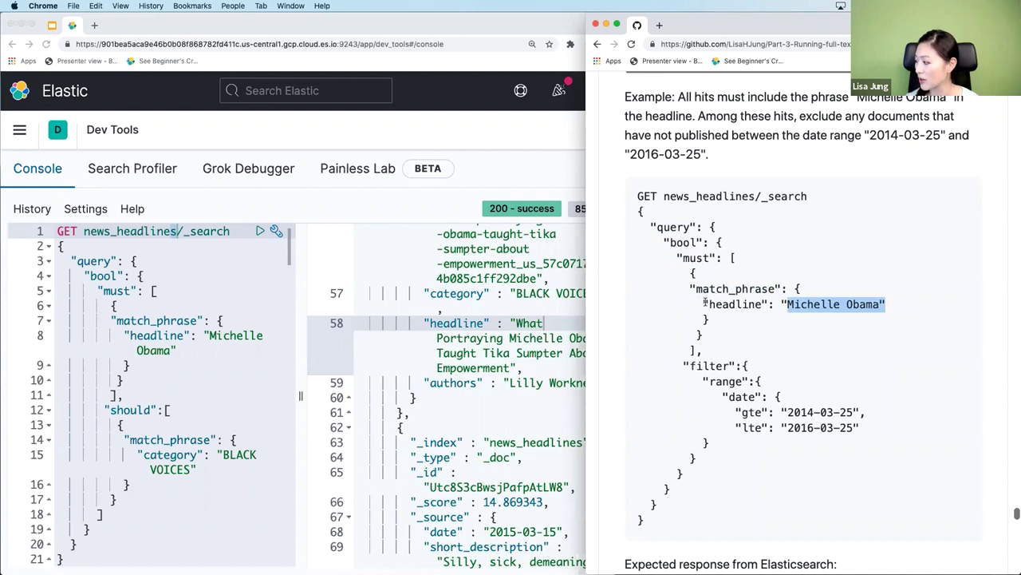
{"action": "left_click_drag", "start_coordinate": [708, 304], "coordinate": [776, 304]}
{"action": "scroll", "coordinate": [726, 339], "scroll_direction": "down", "scroll_amount": 1}
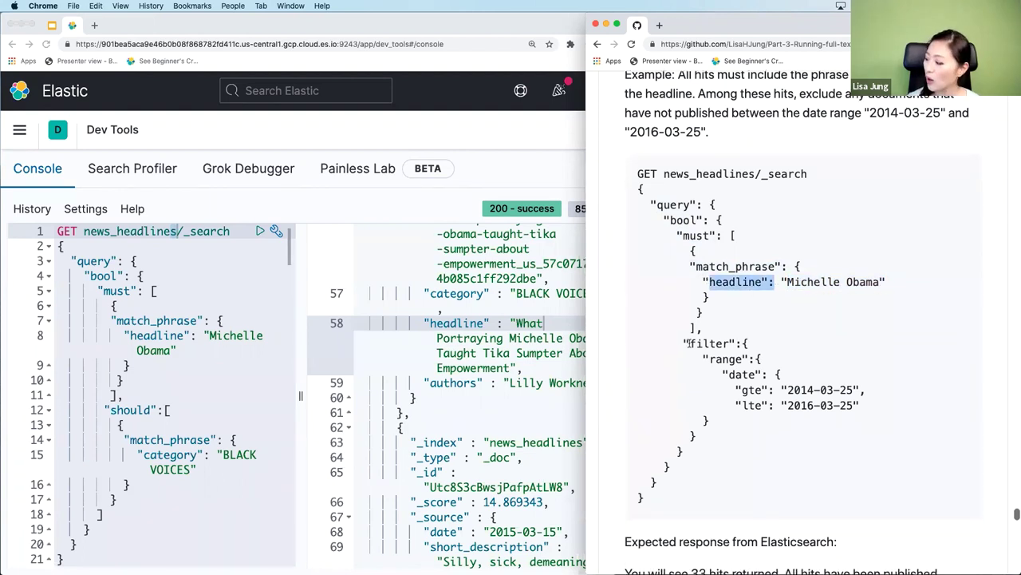
{"action": "left_click_drag", "start_coordinate": [683, 343], "coordinate": [763, 348]}
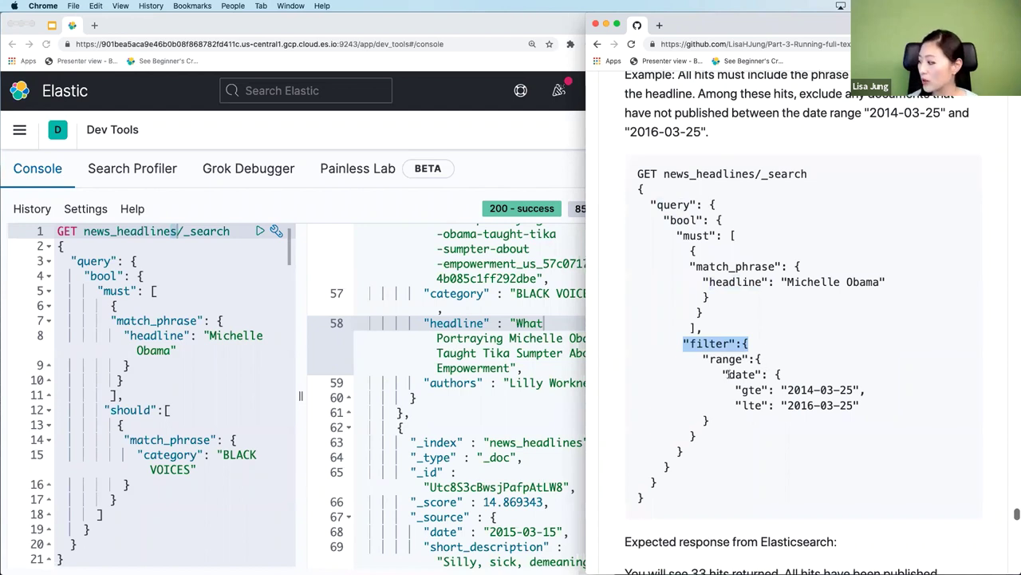
{"action": "left_click", "coordinate": [754, 368]}
{"action": "left_click_drag", "start_coordinate": [710, 359], "coordinate": [896, 411]}
{"action": "key", "text": "super+Tab"}
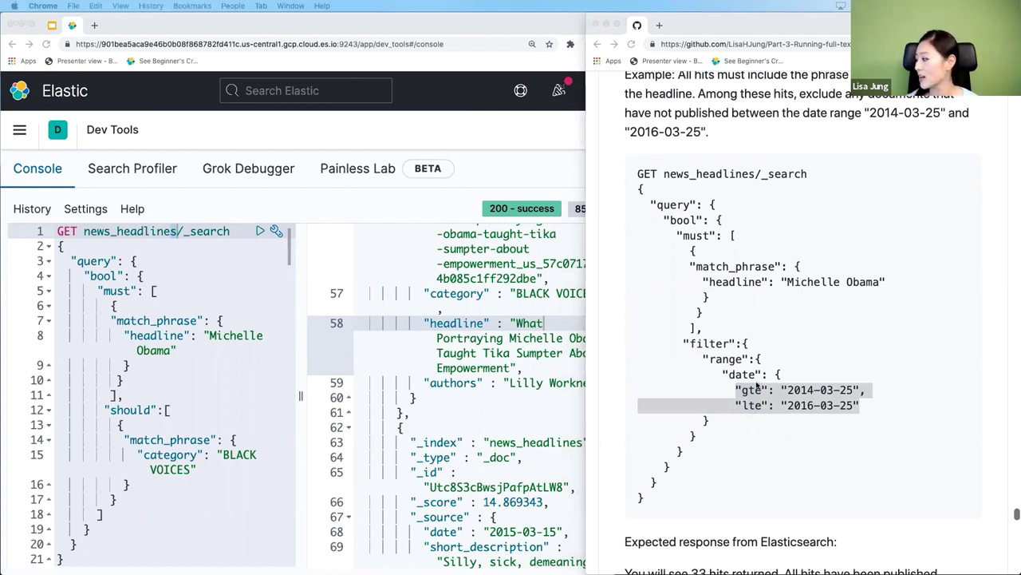
Copy the repo's filter clause request with the date range 2014-03-25 to 2016-03-25 into the top of the console and run it
{"action": "left_click", "coordinate": [795, 407]}
{"action": "left_click_drag", "start_coordinate": [656, 511], "coordinate": [650, 173]}
{"action": "key", "text": "ctrl+c"}
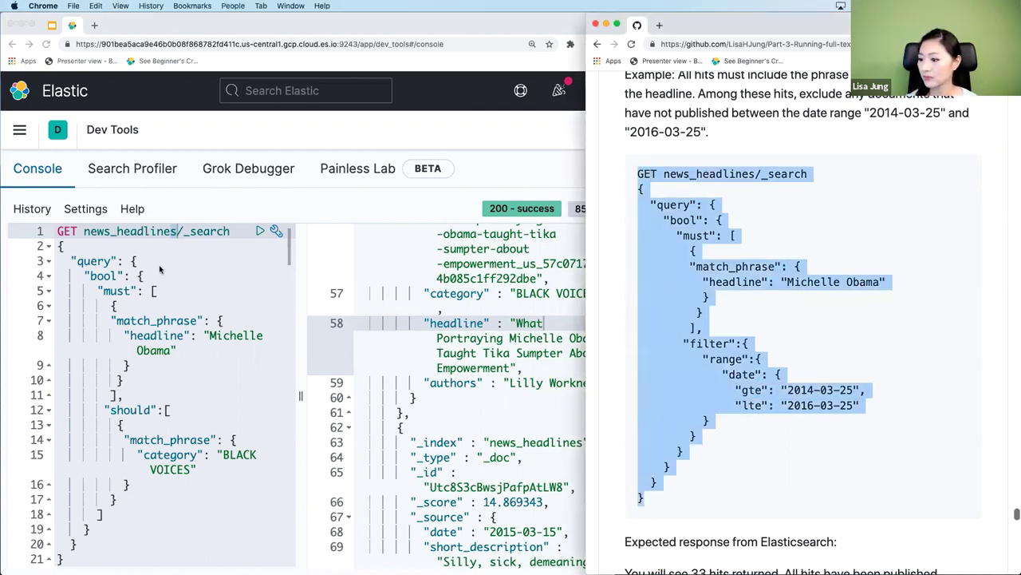
{"action": "key", "text": "super+Tab"}
{"action": "left_click", "coordinate": [57, 230]}
{"action": "key", "text": "ctrl+a"}
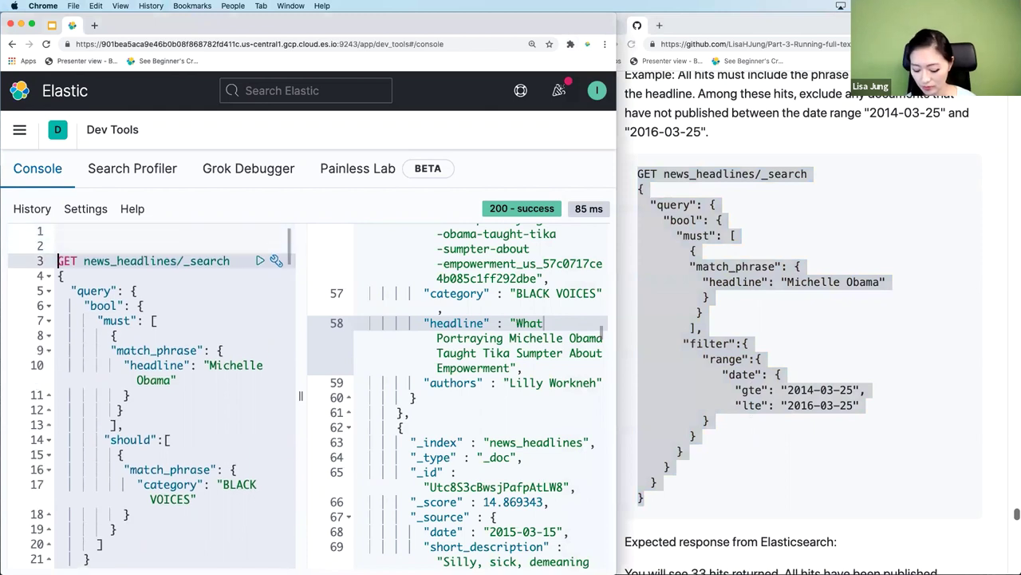
{"action": "key", "text": "ctrl+v"}
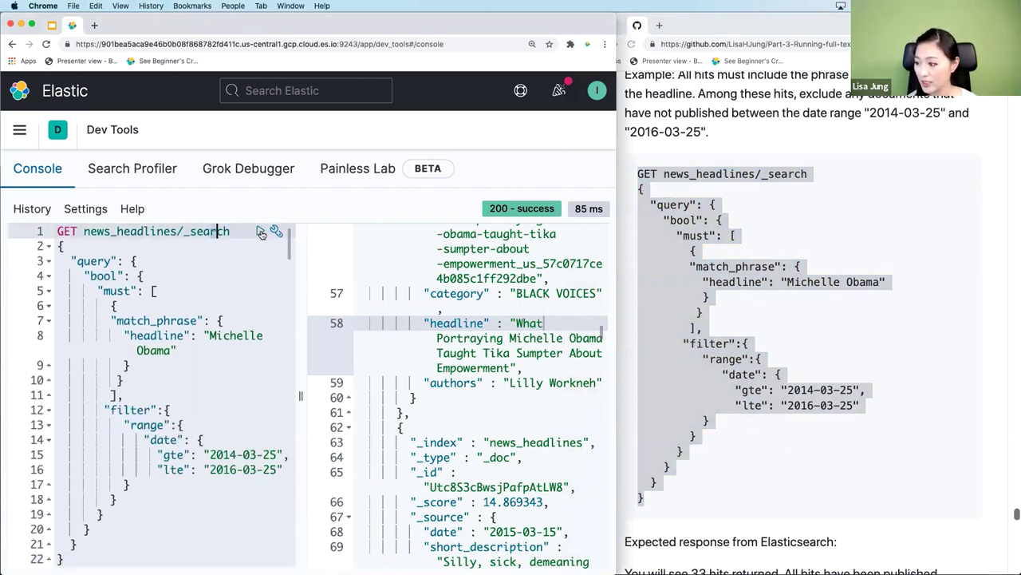
{"action": "left_click", "coordinate": [260, 231]}
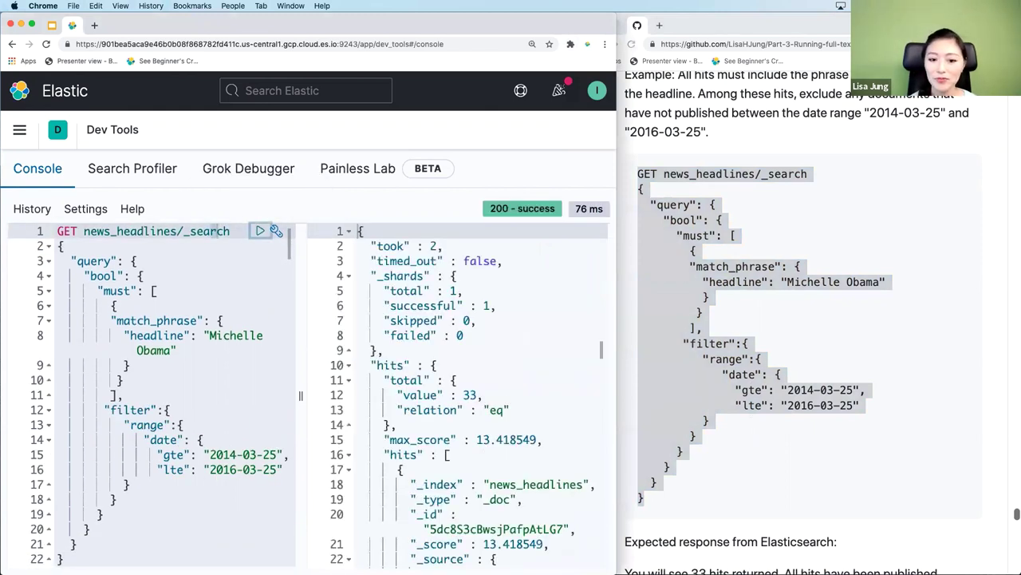
Check the response's total hit count and compare the first returned document's date with the filter's date range
{"action": "left_click_drag", "start_coordinate": [483, 394], "coordinate": [397, 394]}
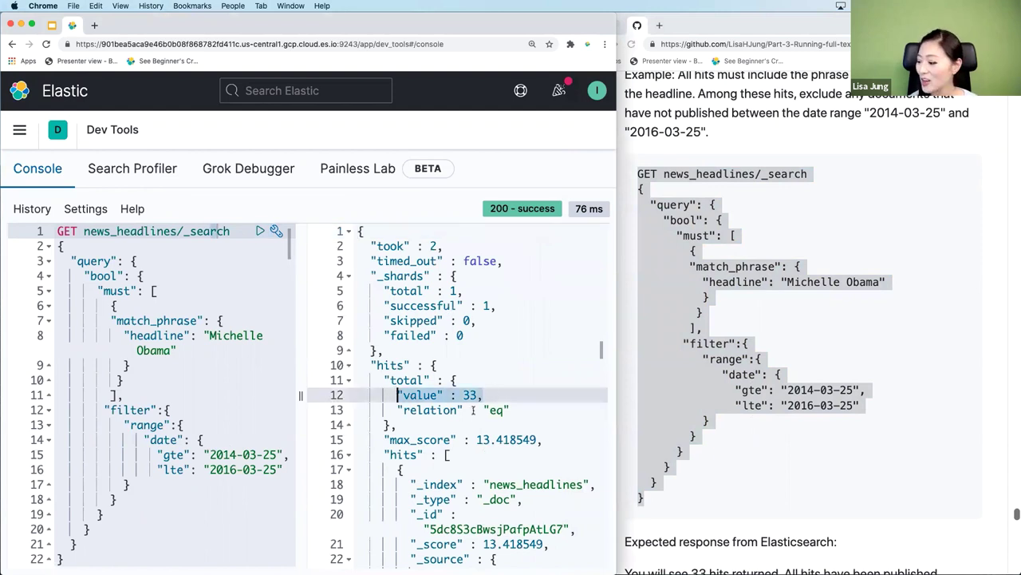
{"action": "scroll", "coordinate": [473, 409], "scroll_direction": "down", "scroll_amount": 5}
{"action": "left_click", "coordinate": [443, 361]}
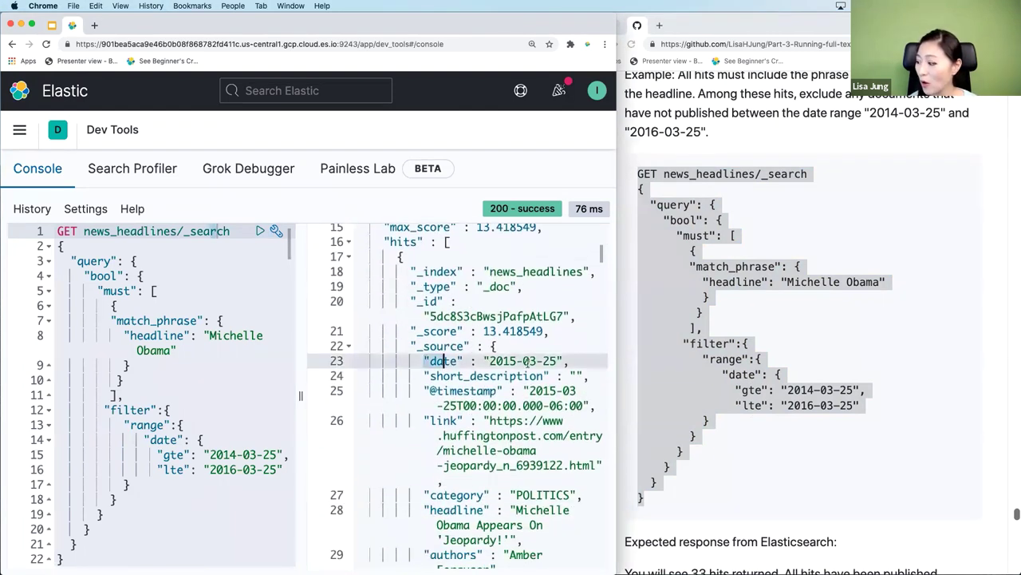
{"action": "left_click_drag", "start_coordinate": [424, 361], "coordinate": [585, 364]}
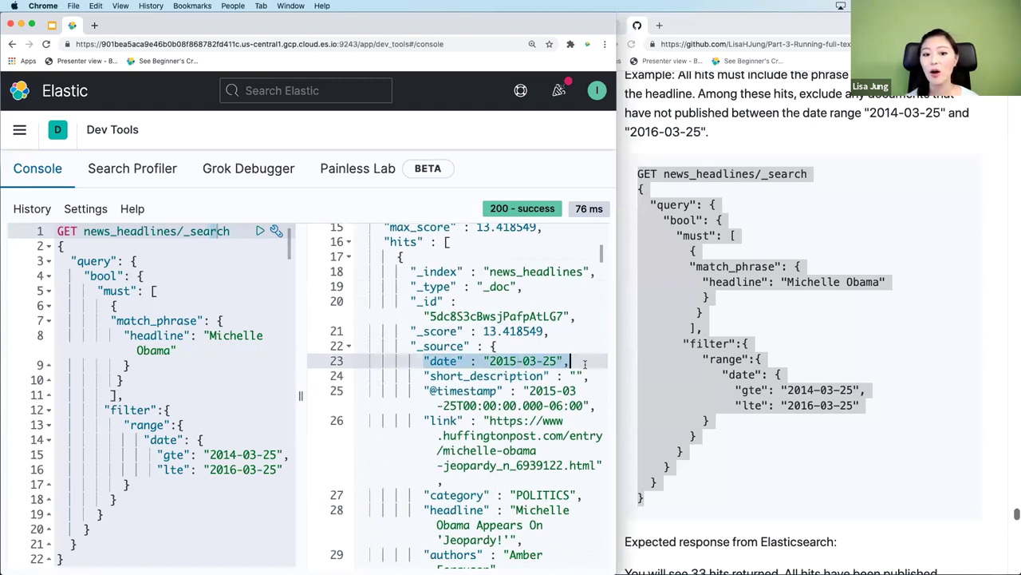
{"action": "left_click_drag", "start_coordinate": [206, 454], "coordinate": [284, 469]}
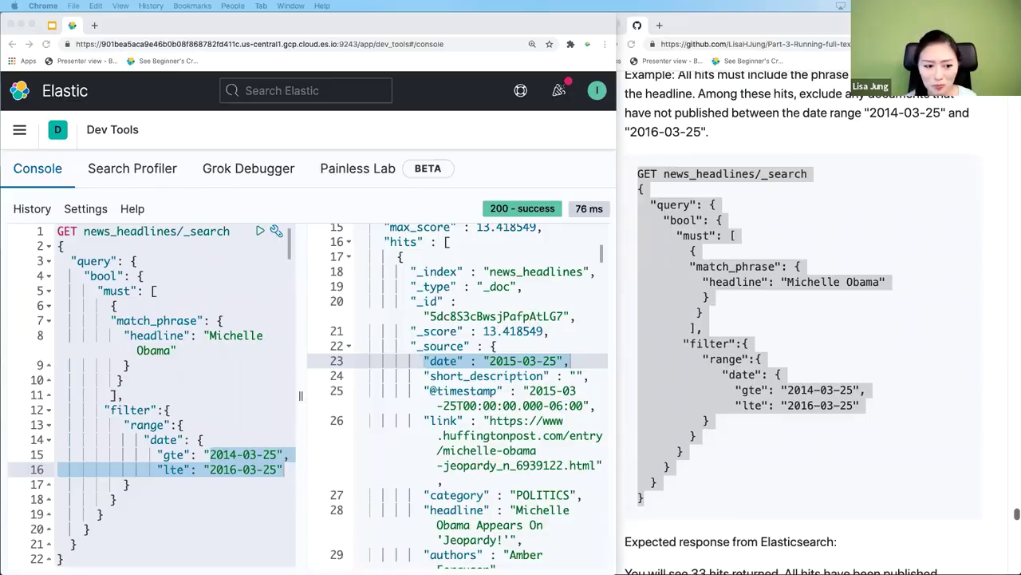
Switch to the Google Slides presentation at the "What's next?" slide and show its window in full screen
{"action": "left_click", "coordinate": [52, 26]}
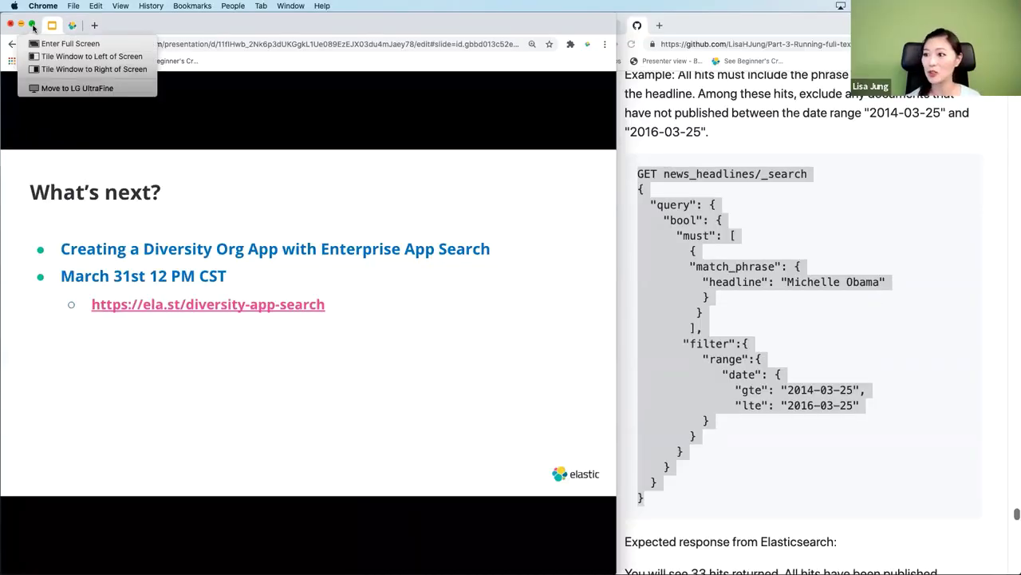
{"action": "left_click", "coordinate": [33, 26]}
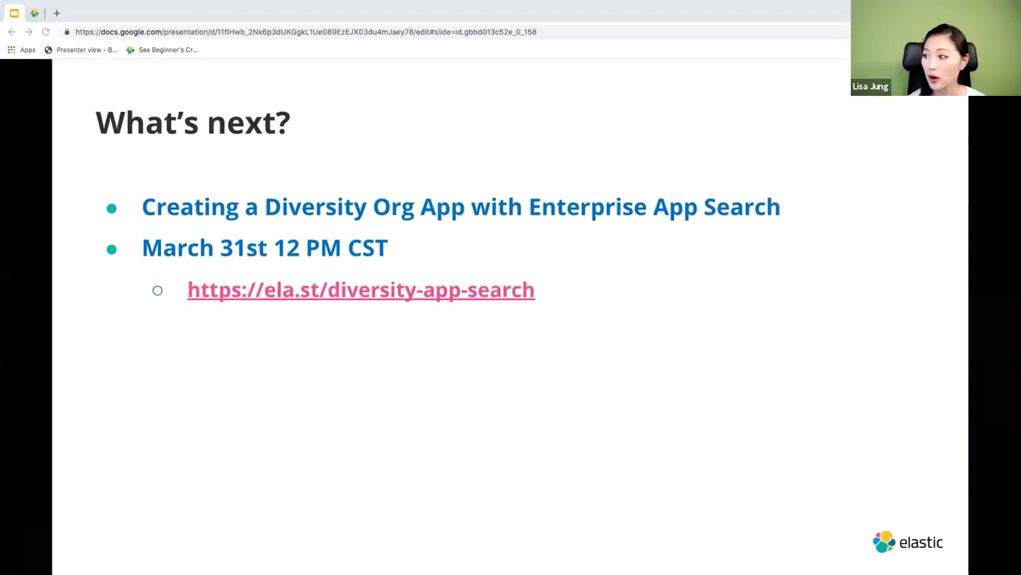